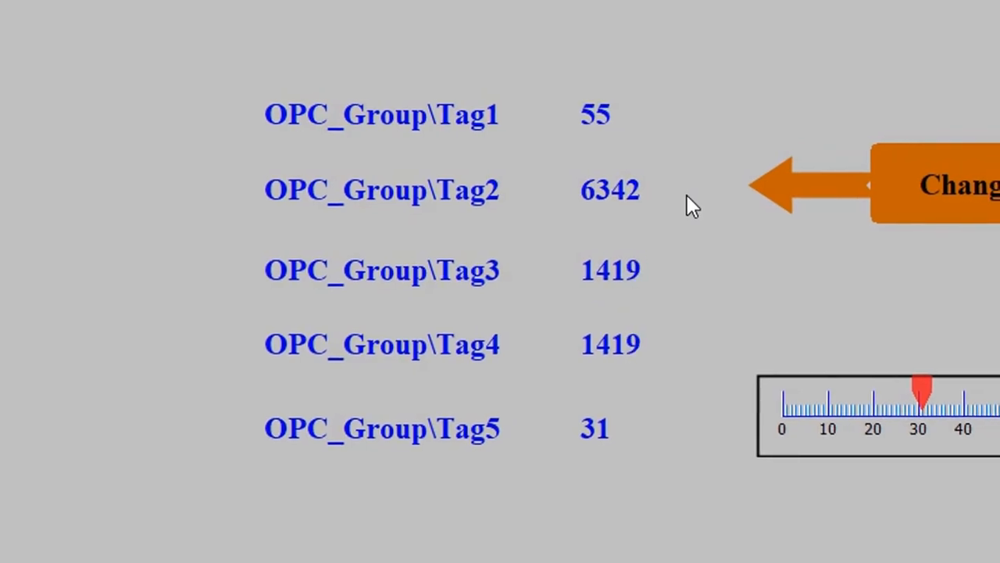
- Set OPC_Group\Tag2 to 8487 and move the slider for Tag5 to 71
left_click(965, 197)
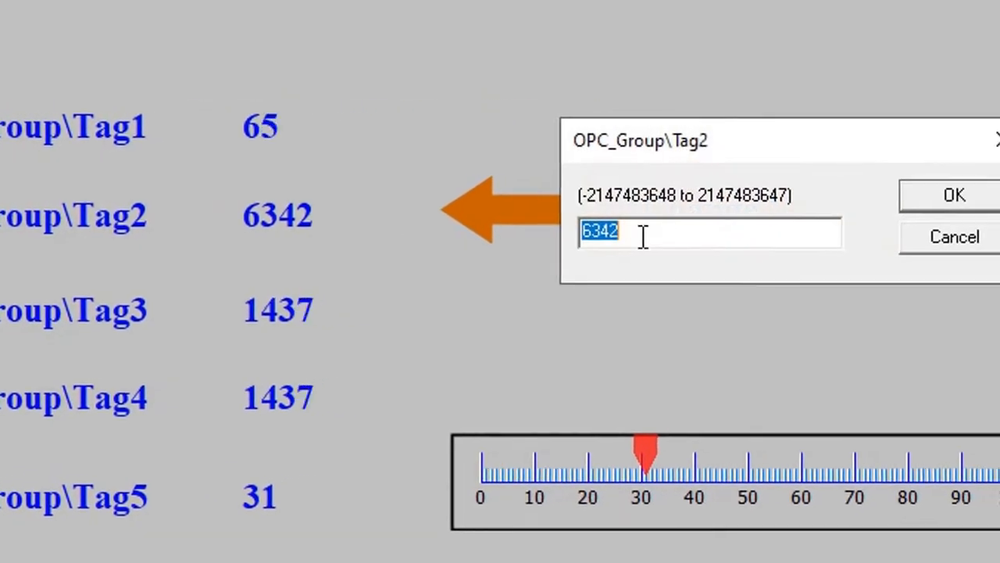
type("8")
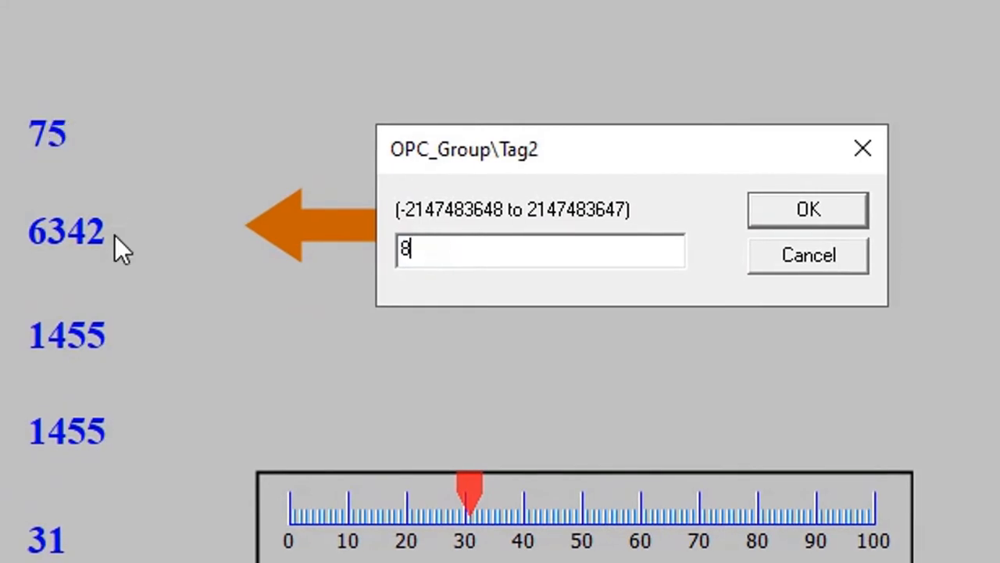
type("487")
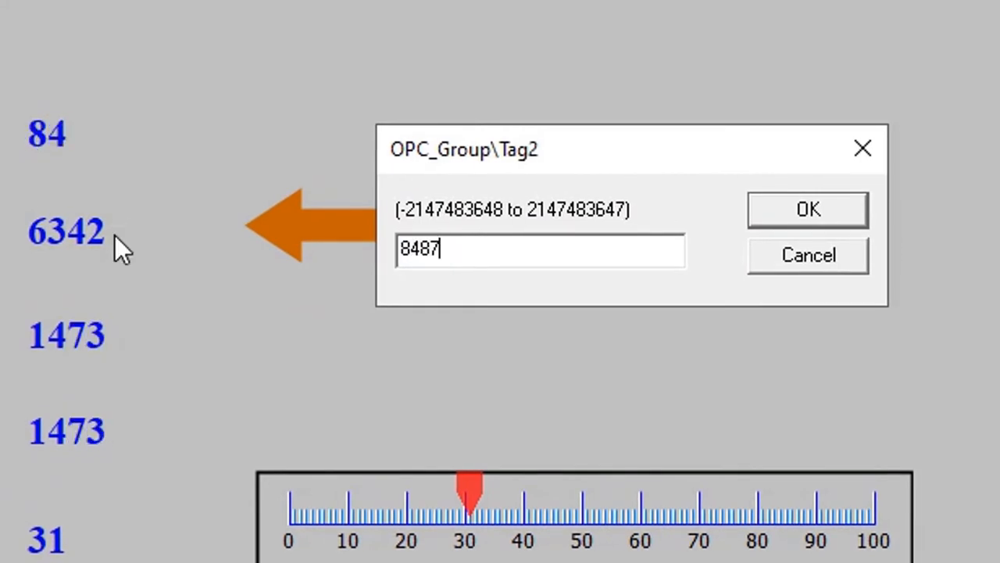
left_click(784, 211)
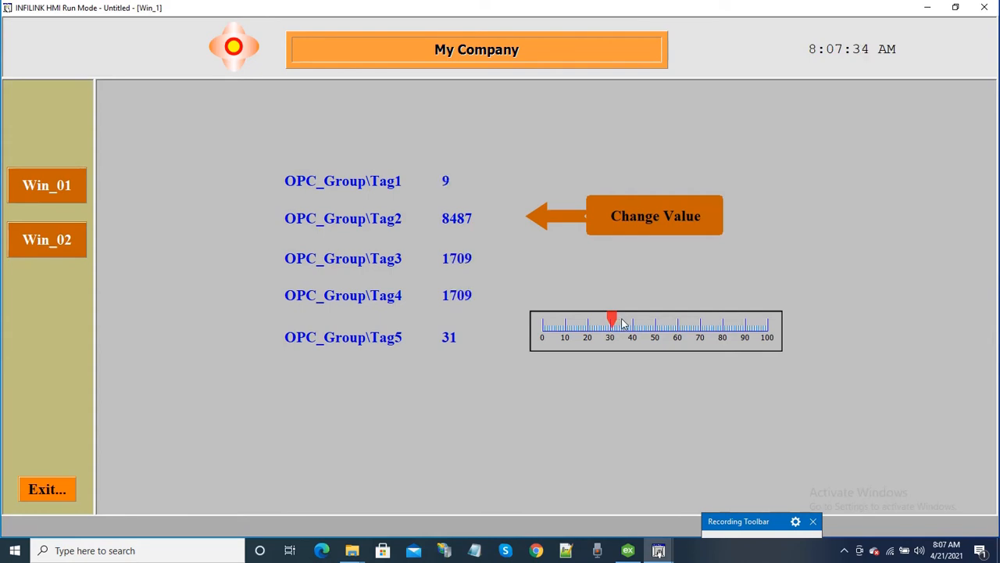
left_click_drag(617, 323, 706, 325)
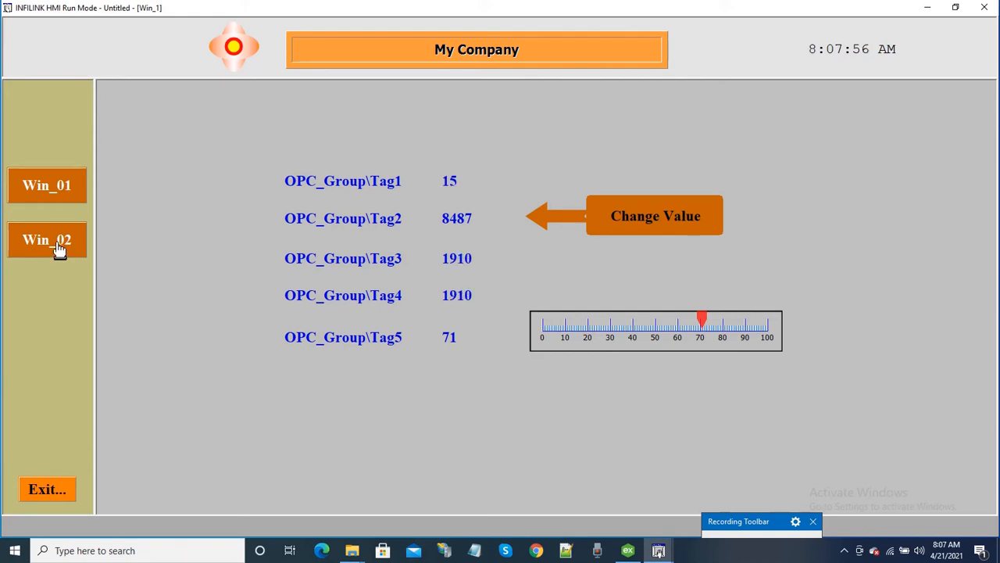
- View the Win_02 screen of the running project and return to Win_01
left_click(47, 241)
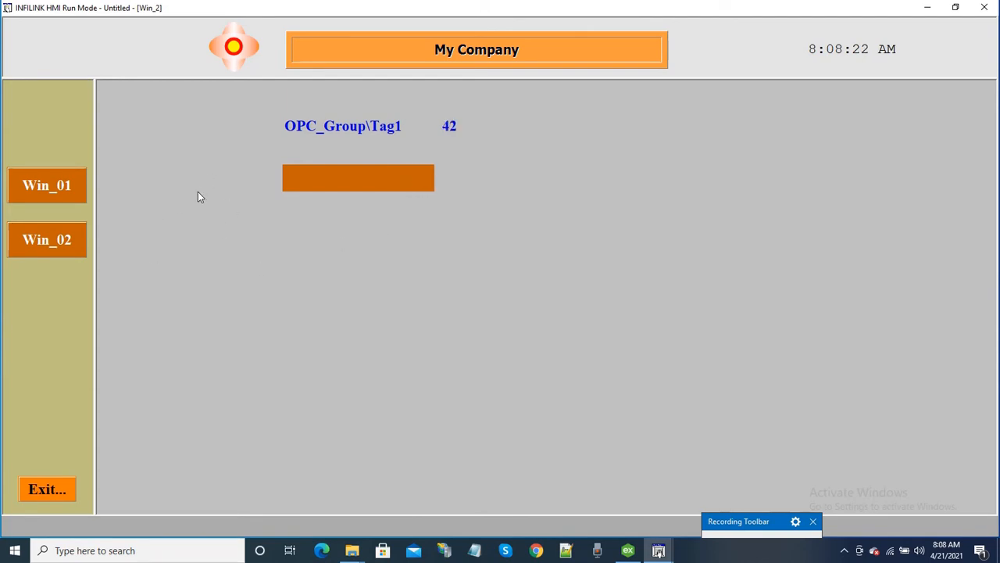
left_click(76, 196)
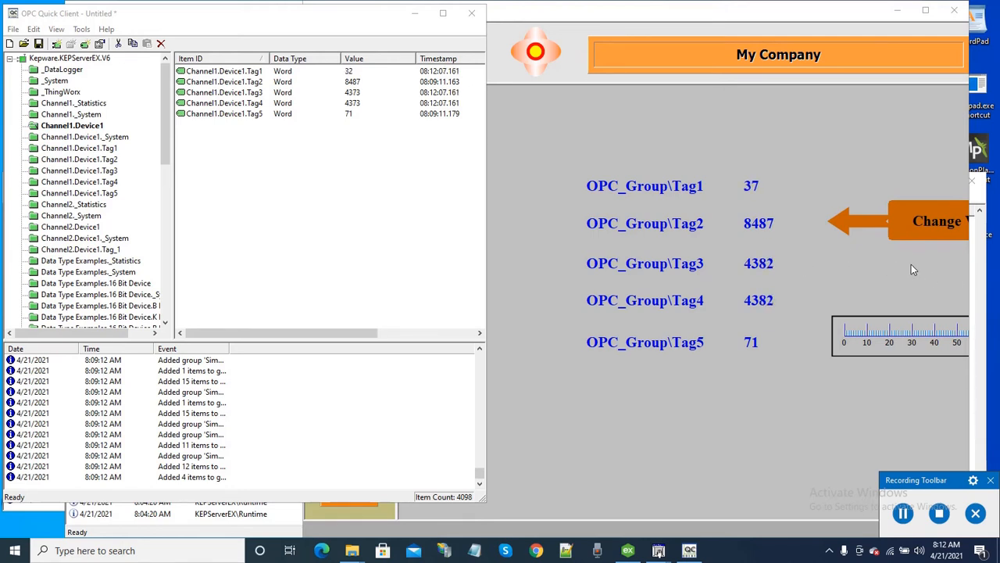
- Write 8734 to OPC_Group\Tag2 in the running HMI and switch to OPC Quick Client to compare the value
left_click(938, 225)
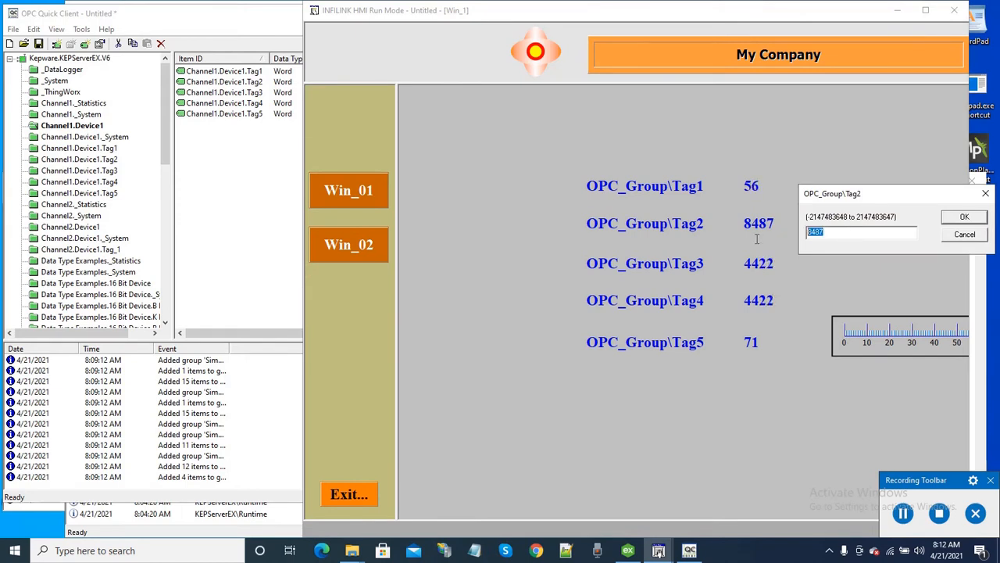
type("8")
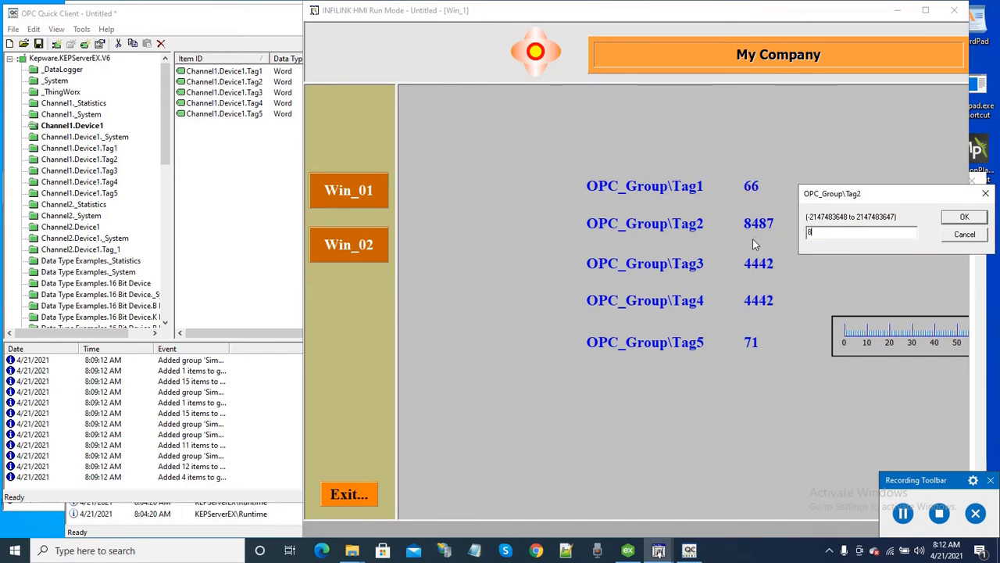
type("734")
left_click(963, 216)
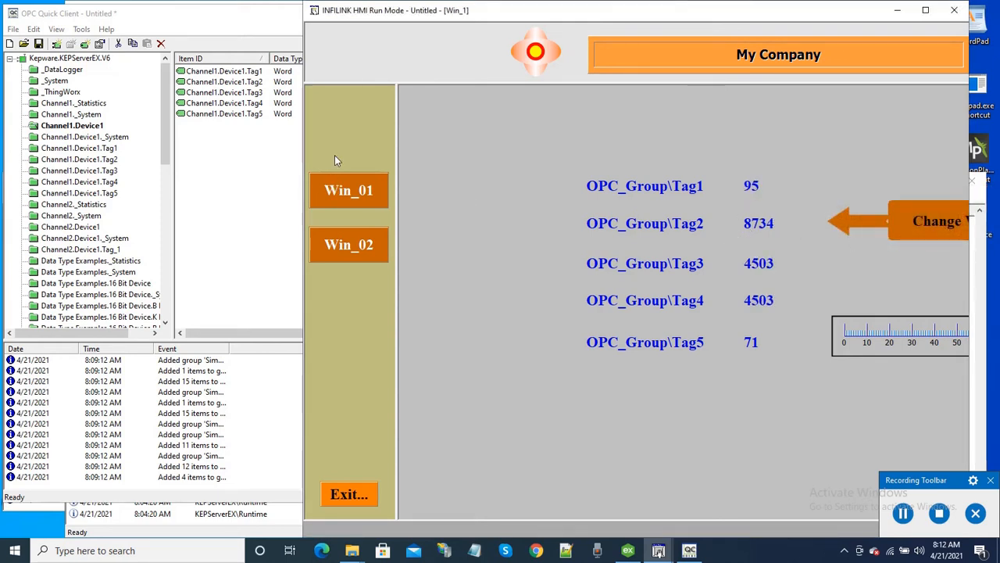
left_click(248, 22)
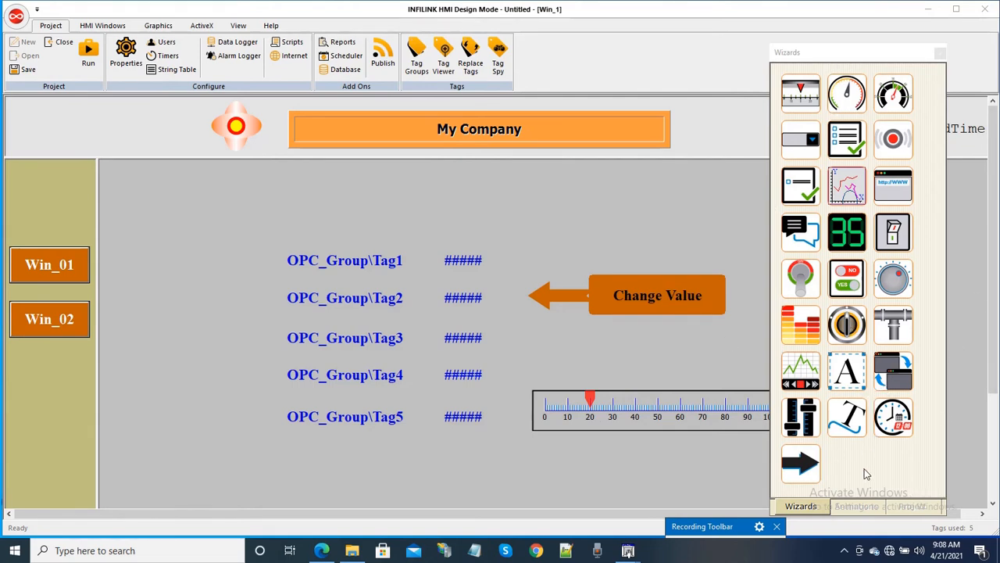
- Examine the project tree in design mode, including the windows list and the tags inside OPC_Group
left_click(912, 506)
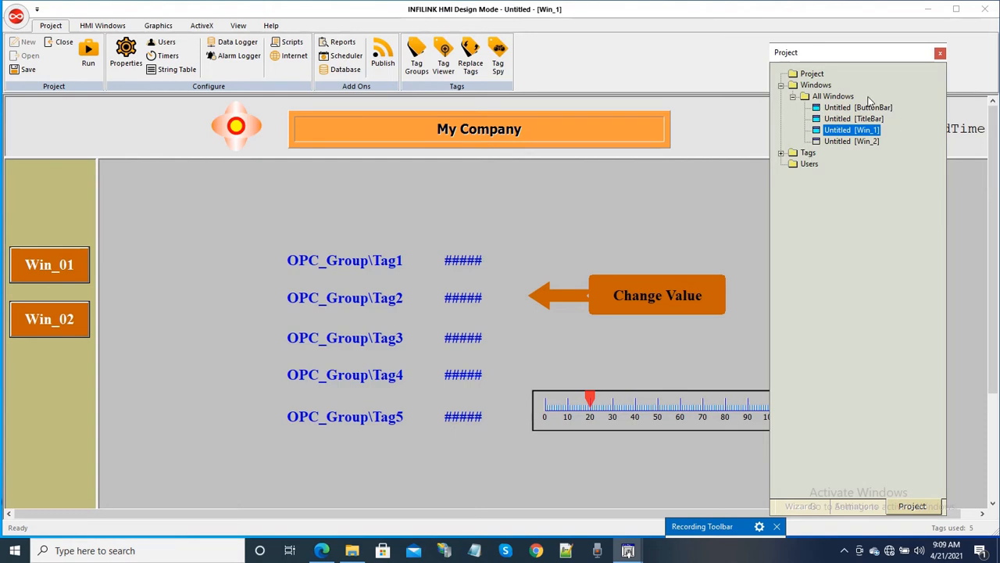
left_click(781, 154)
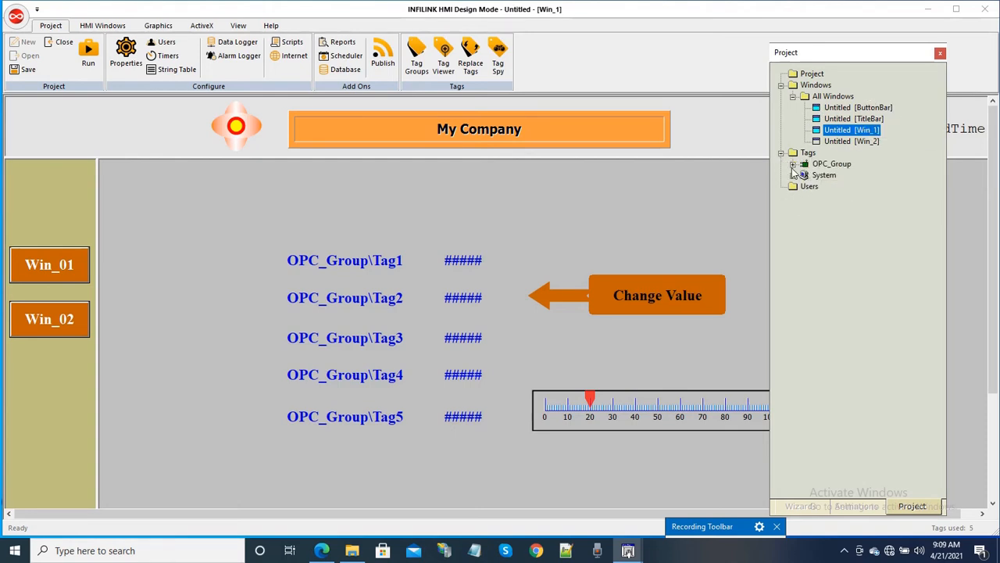
left_click(793, 164)
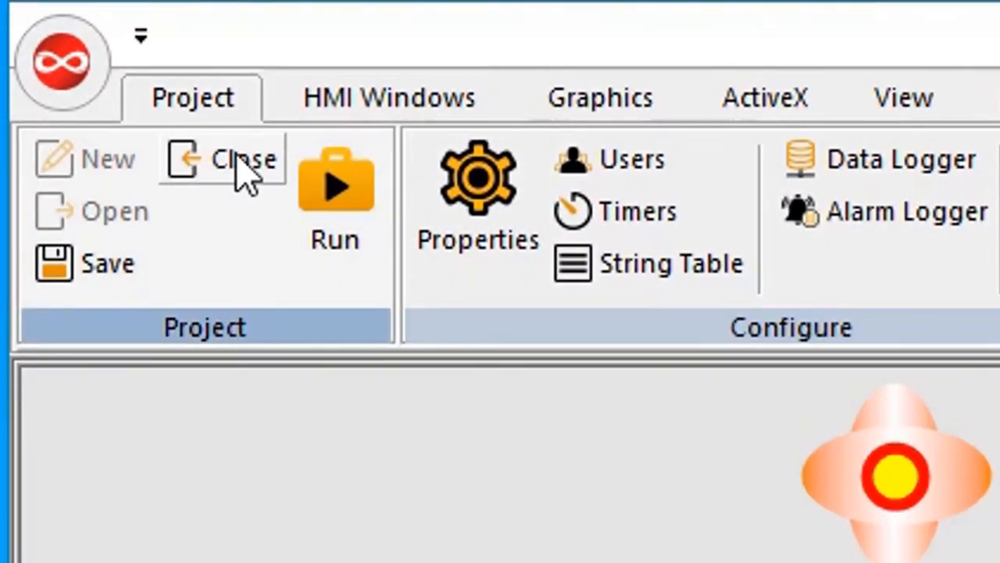
- Close the open project and create a new one named MyFirstProject in F:\Infilink_Demo
left_click(244, 171)
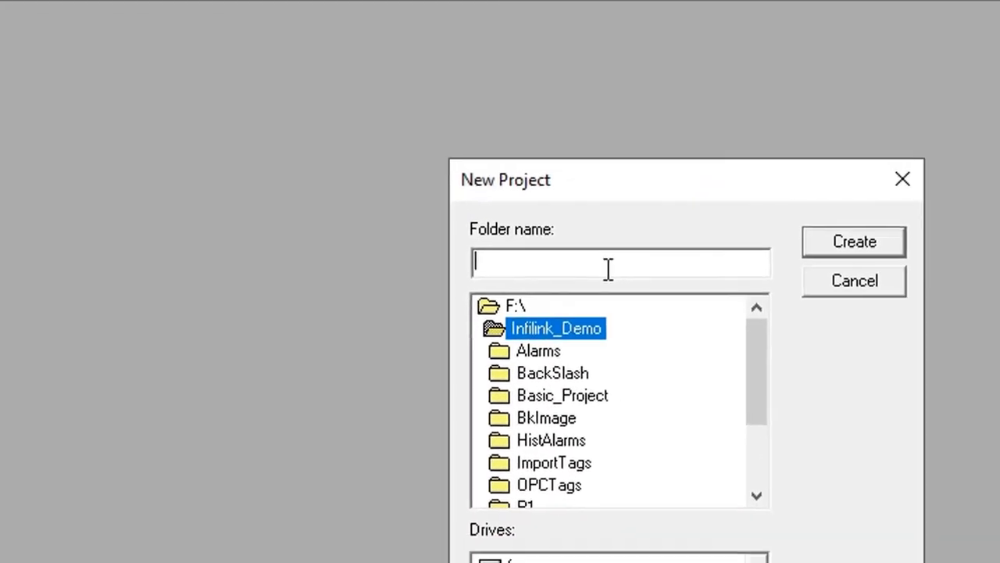
type("My")
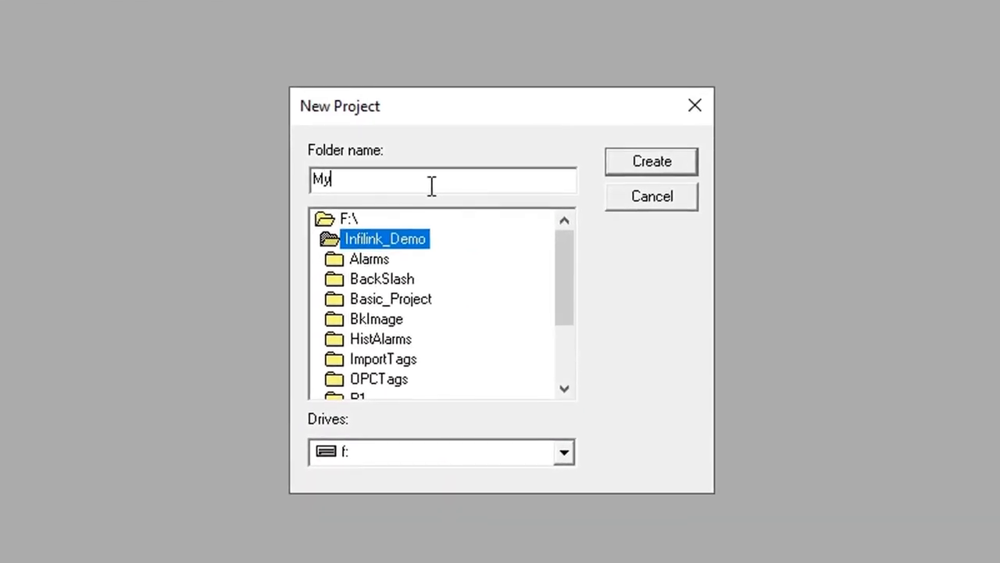
type("FirstProject")
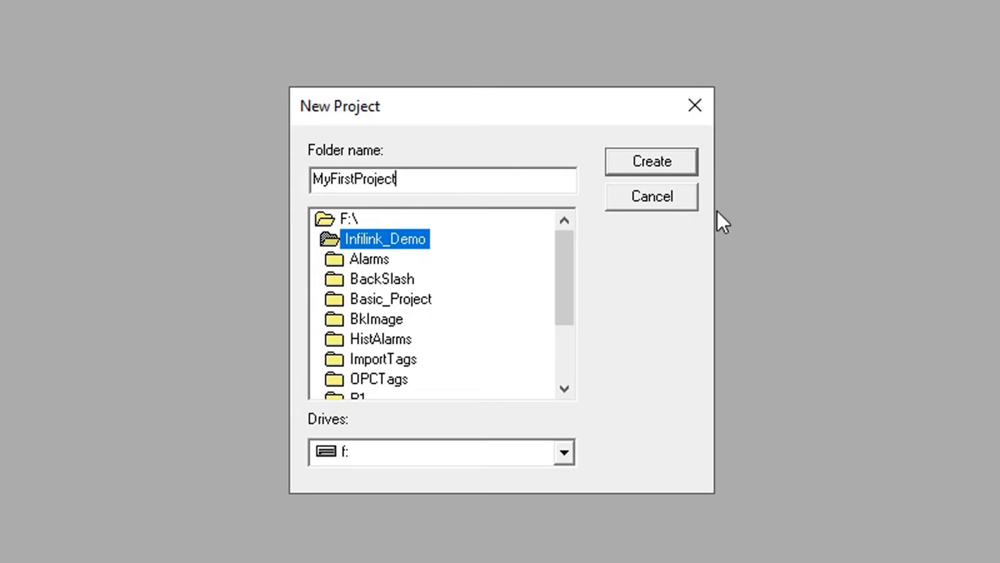
left_click(675, 166)
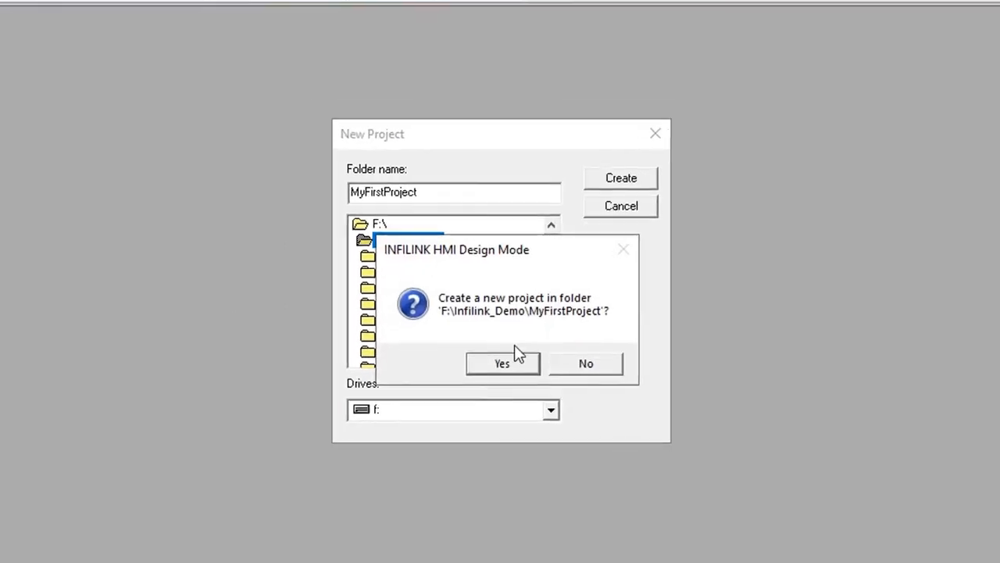
left_click(503, 379)
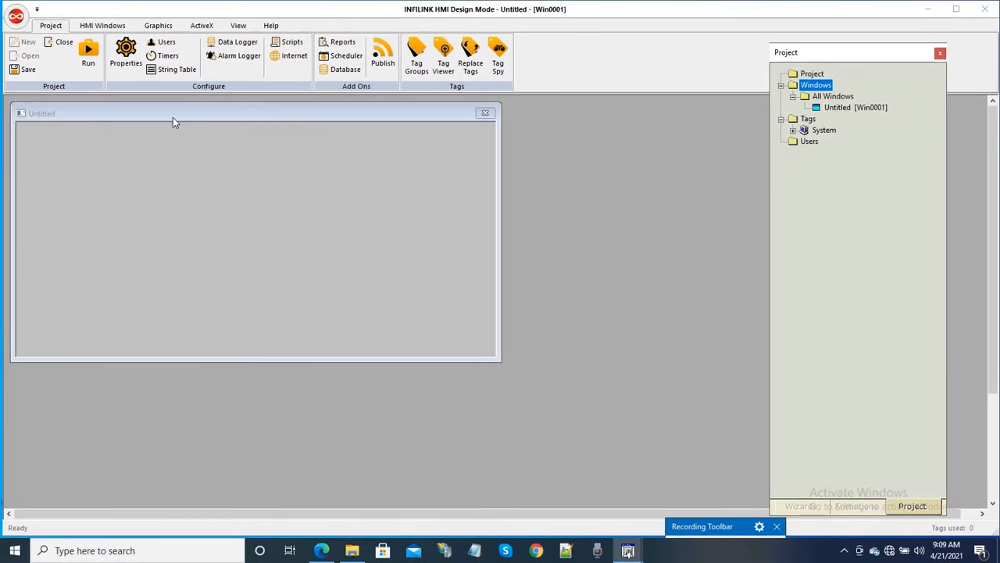
- Move the new untitled window into the upper-left corner of the workspace and save the project
left_click_drag(173, 117, 167, 110)
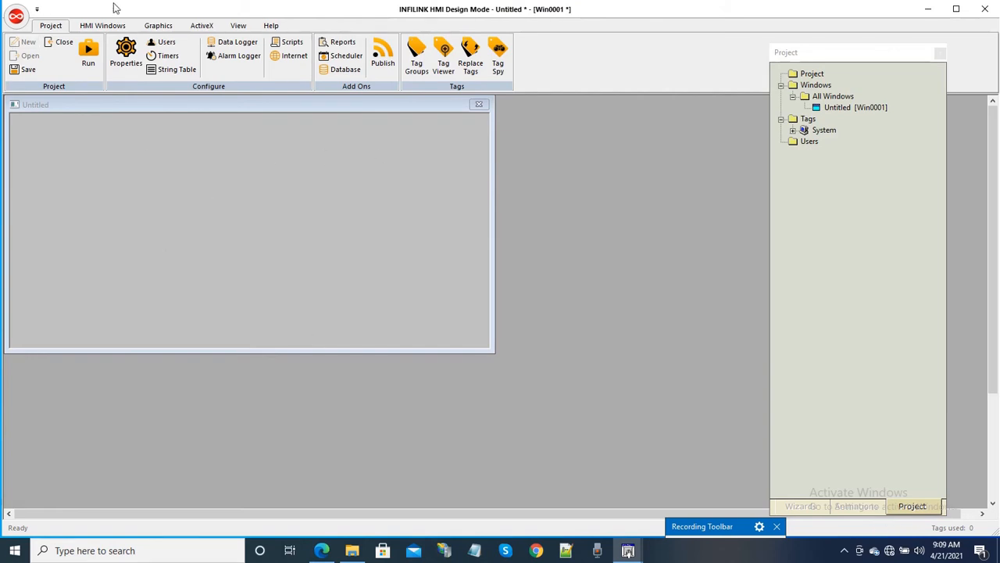
left_click(26, 69)
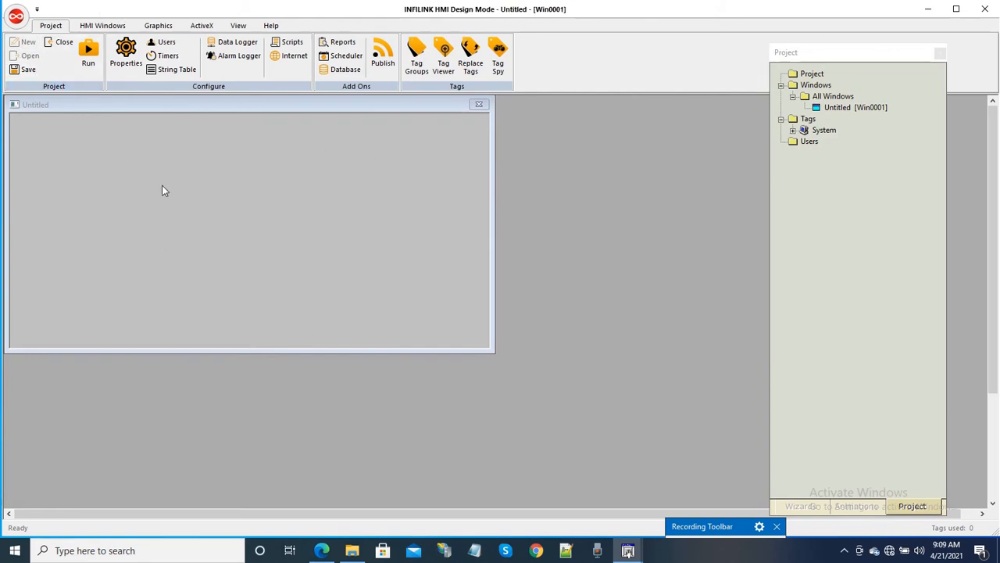
- In the window's properties, set its Y position to 0, its width to 1595 and its height to 100
right_click(197, 166)
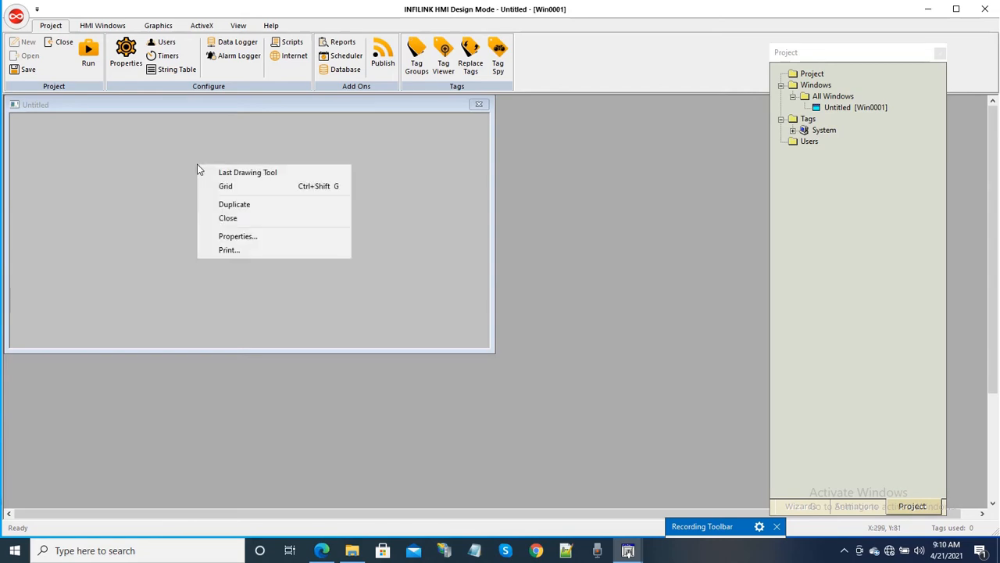
left_click(240, 236)
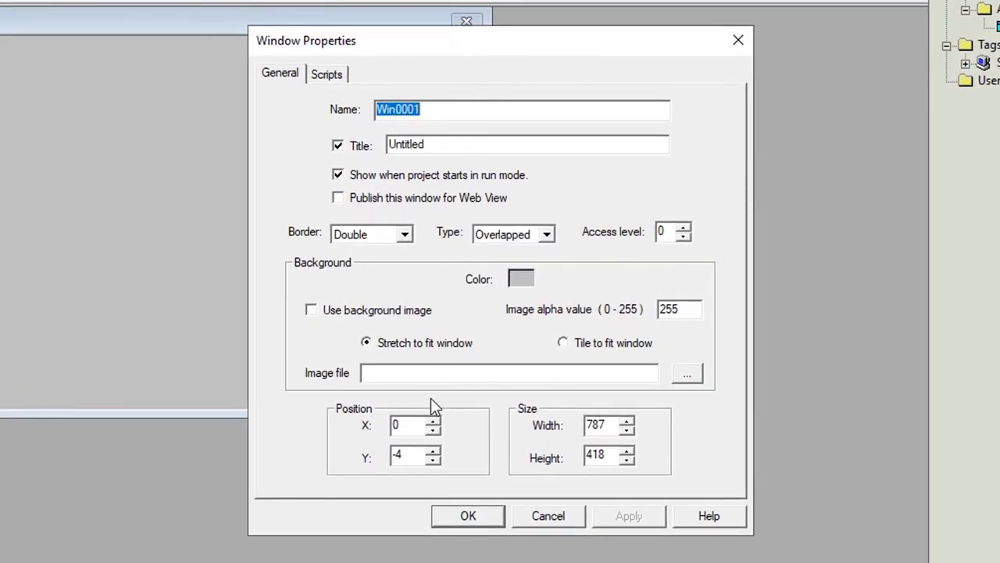
double_click(417, 456)
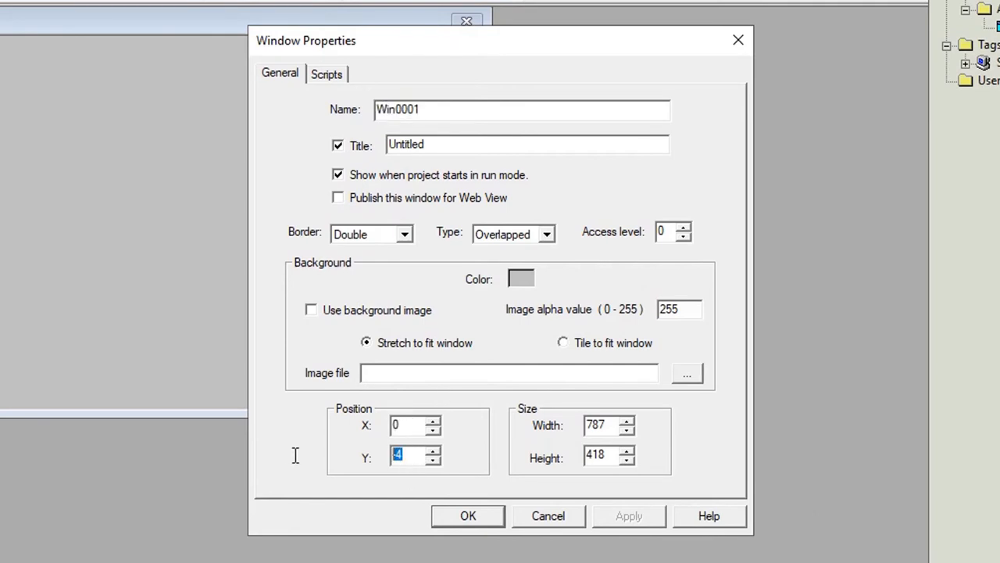
type("0")
left_click_drag(616, 422, 587, 420)
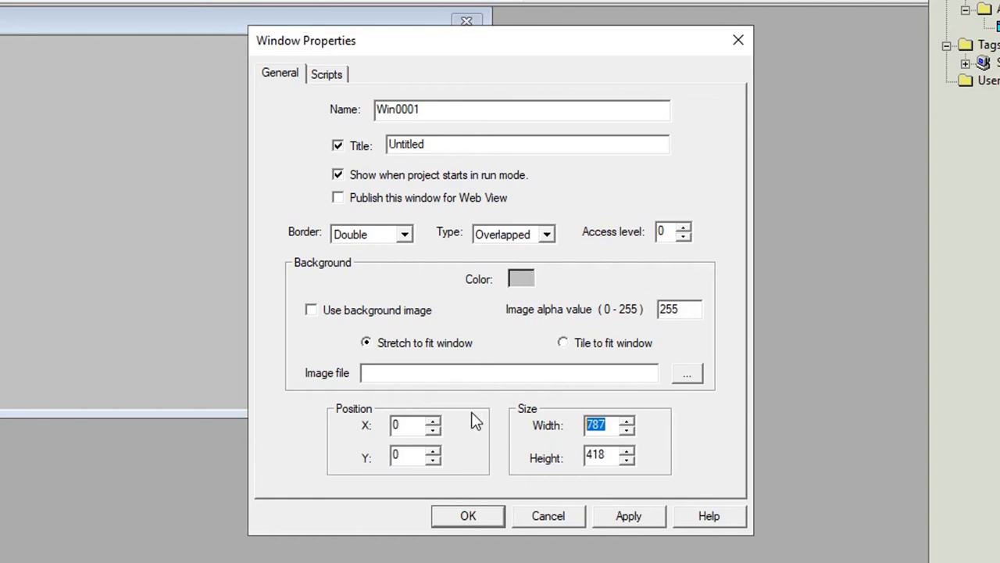
type("1595")
key("Tab")
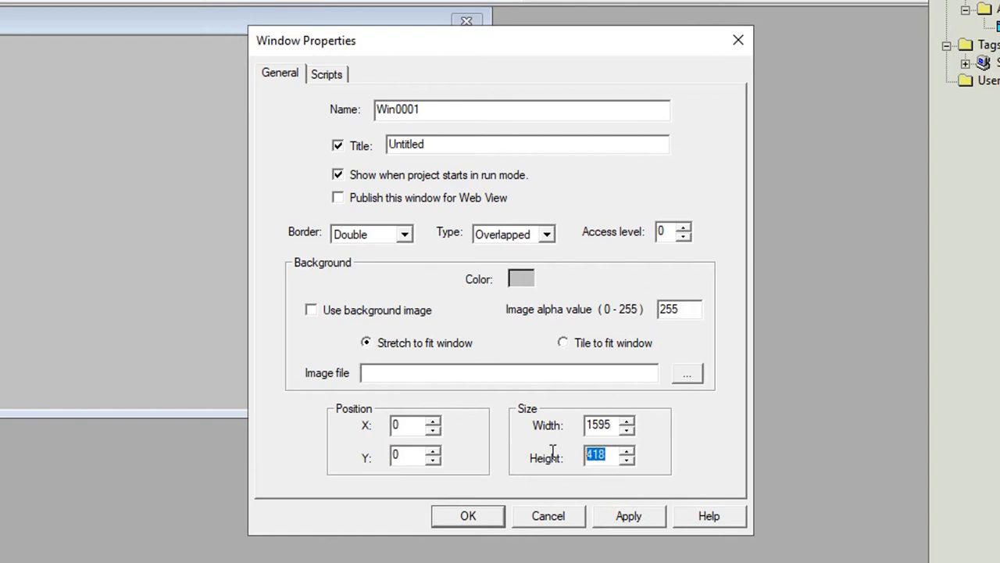
type("100")
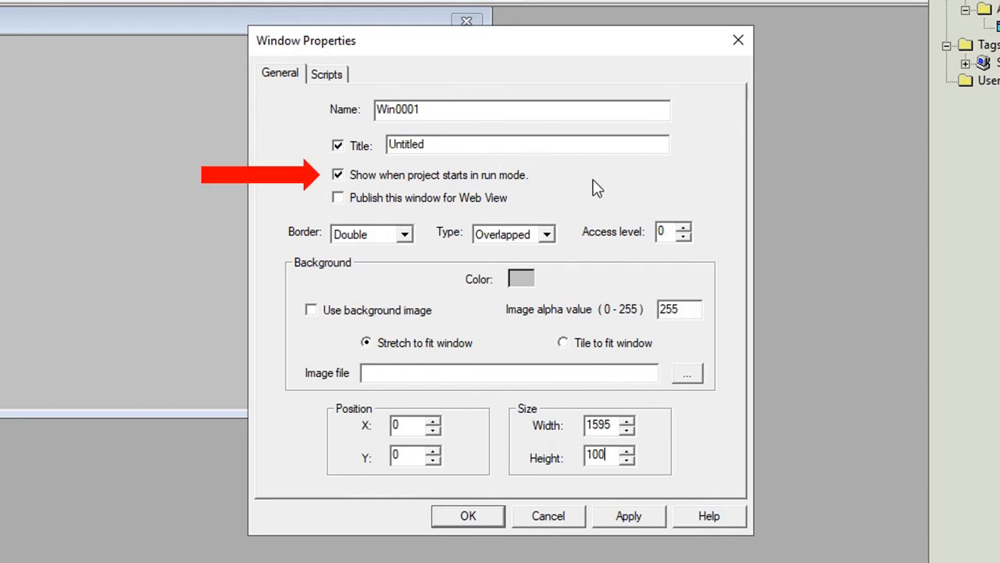
- Rename the window as TitleBar, disable its title, give it a Single border and apply the properties
double_click(478, 109)
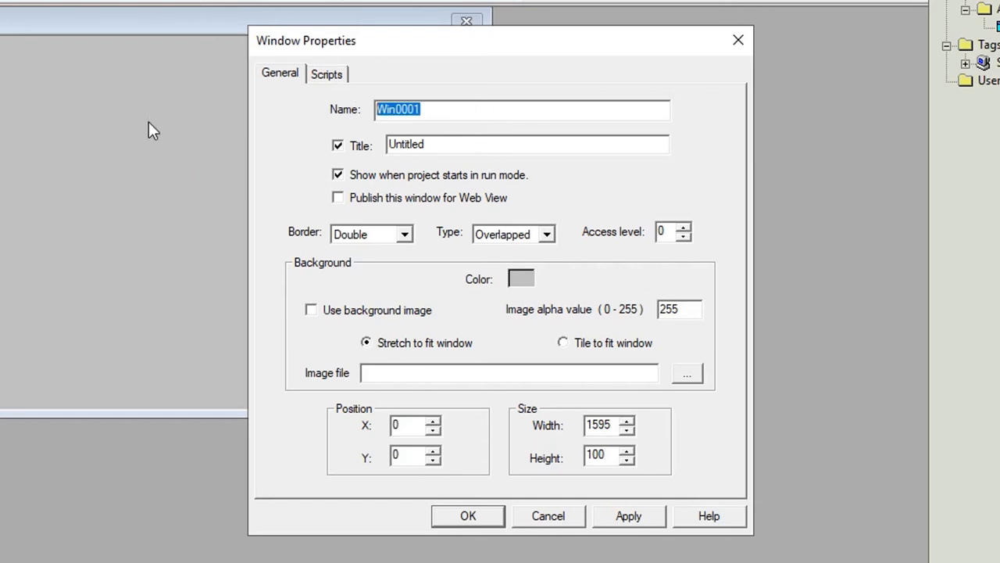
type("TitleBar")
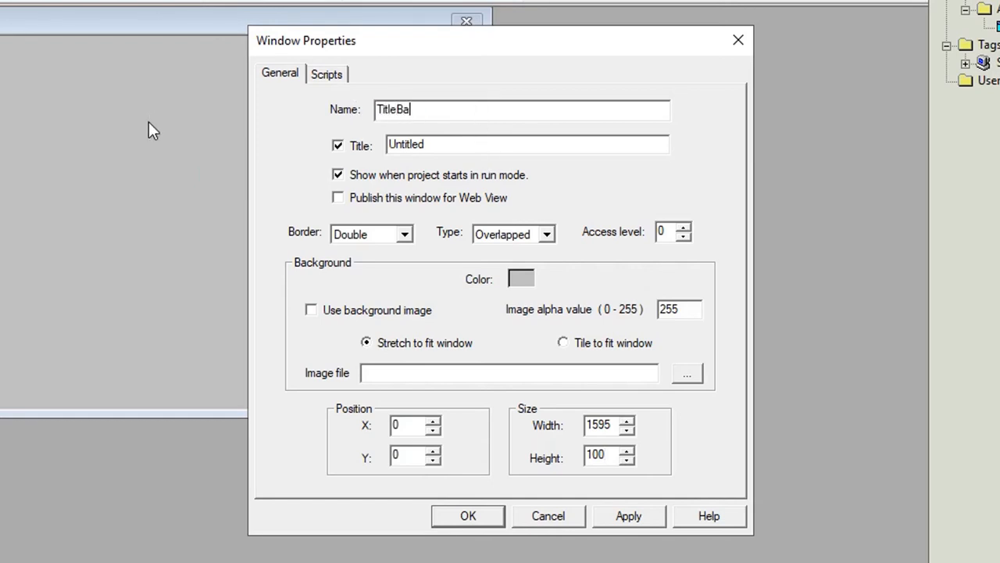
left_click(345, 149)
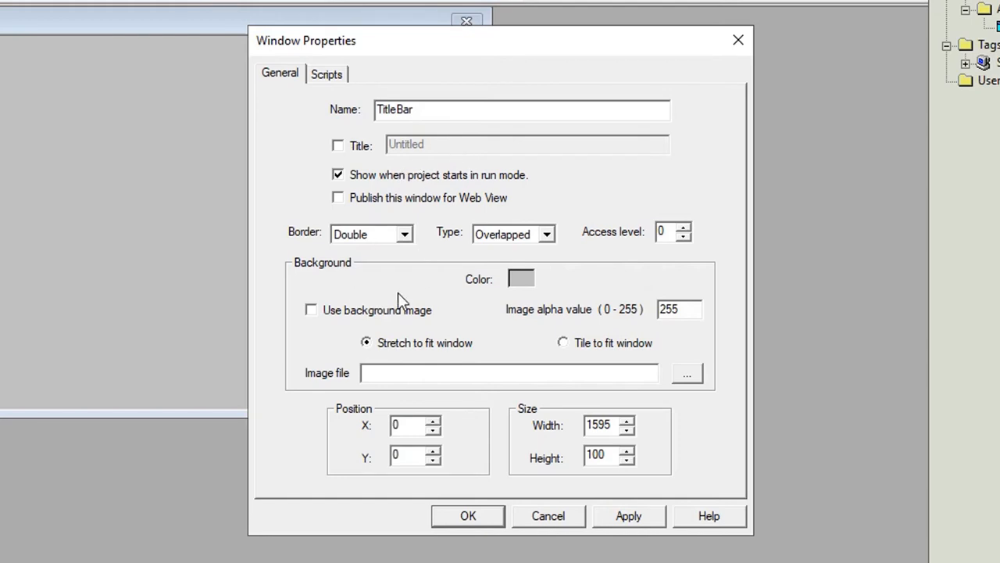
left_click(404, 234)
left_click(361, 266)
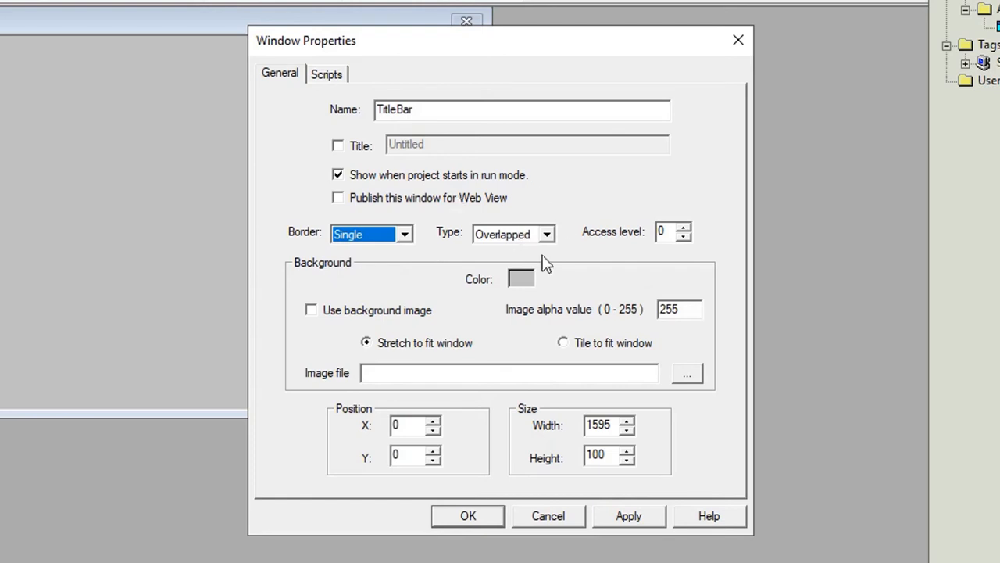
left_click(624, 516)
left_click(468, 515)
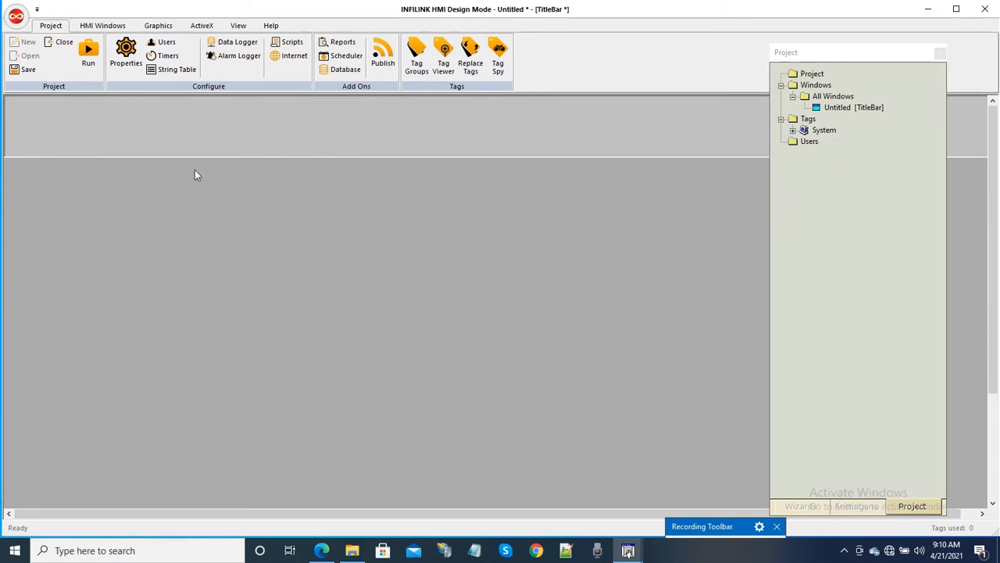
- Open the background color selection in the TitleBar window's properties
right_click(181, 127)
left_click(217, 212)
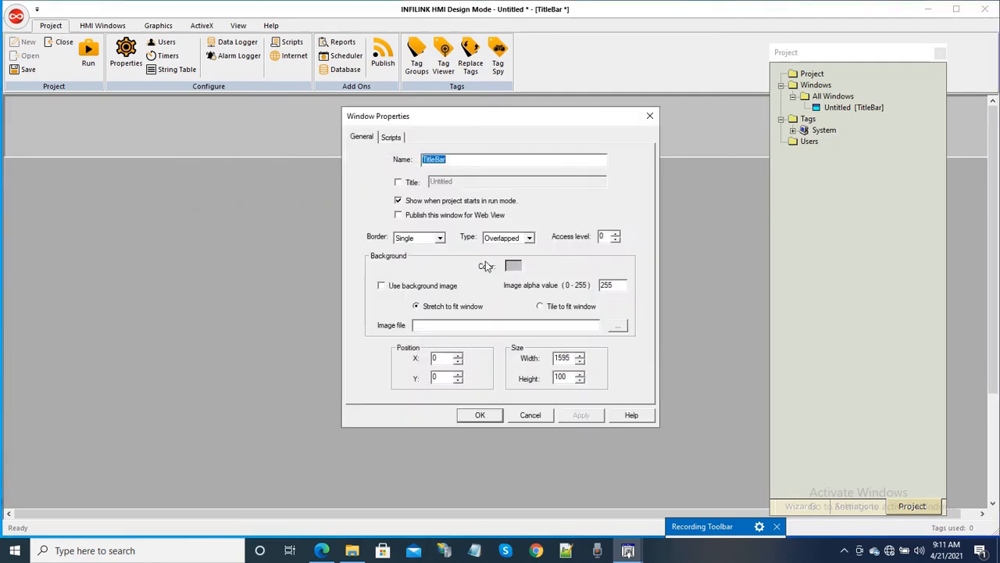
left_click(513, 268)
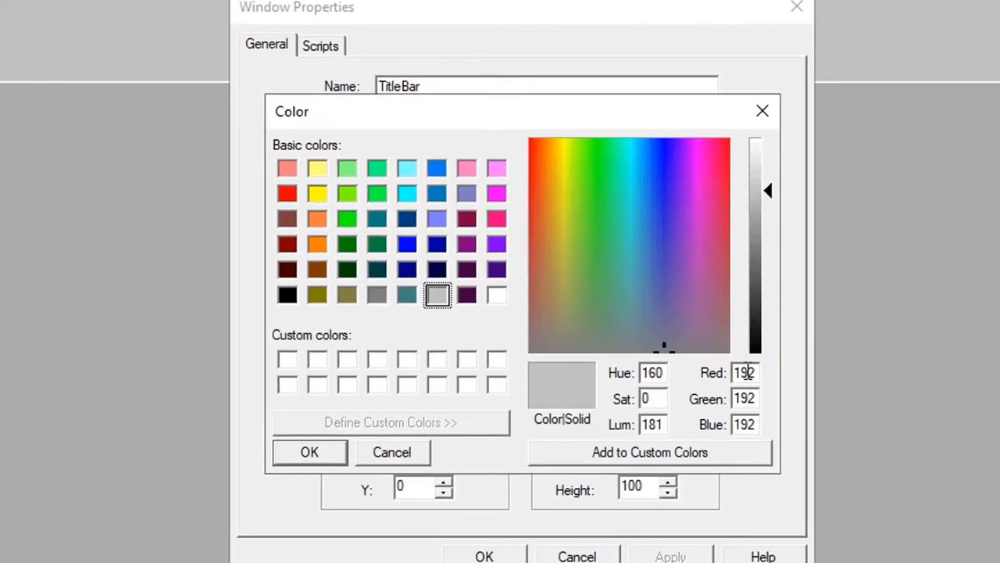
double_click(703, 354)
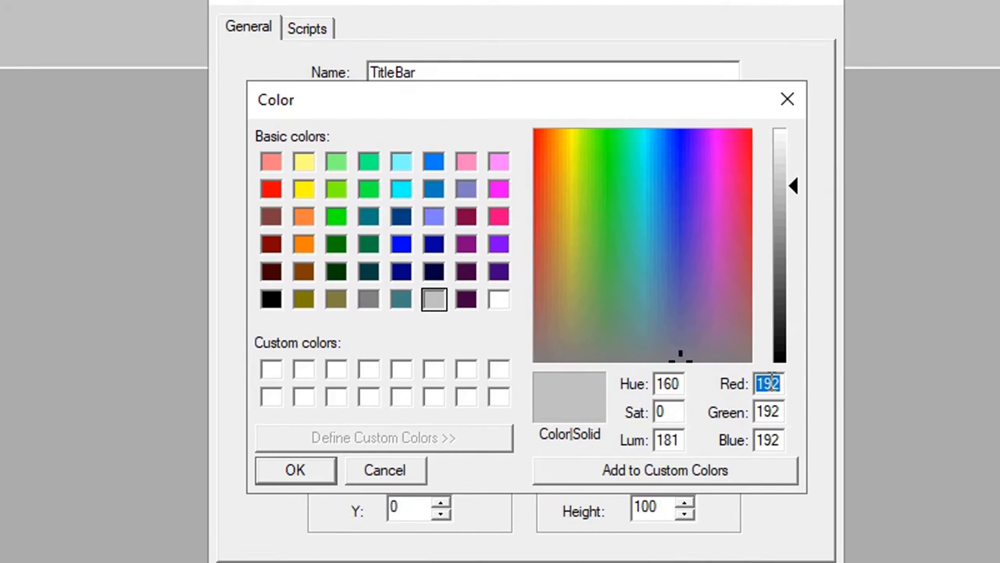
type("228")
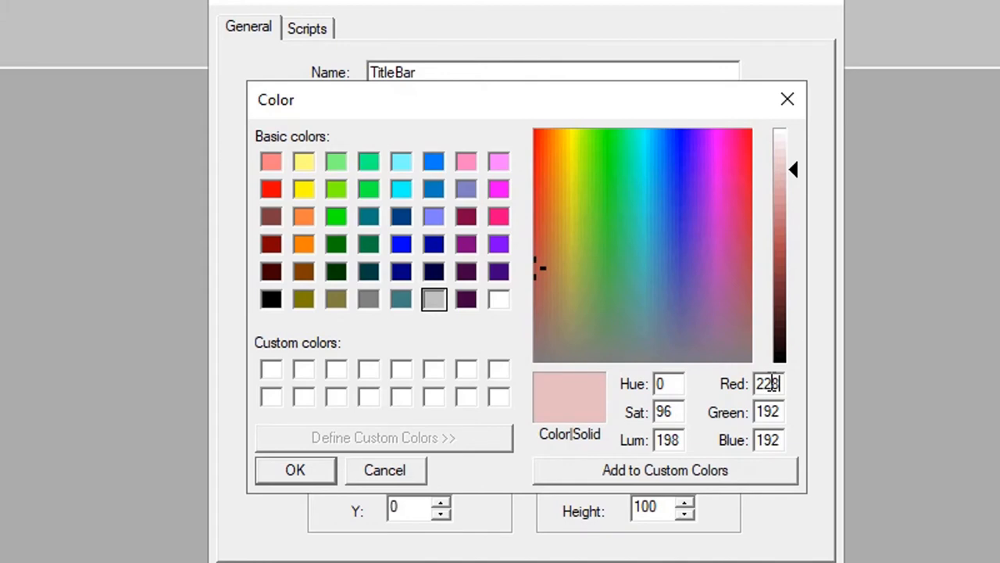
left_click(640, 264)
left_click(597, 189)
left_click(738, 152)
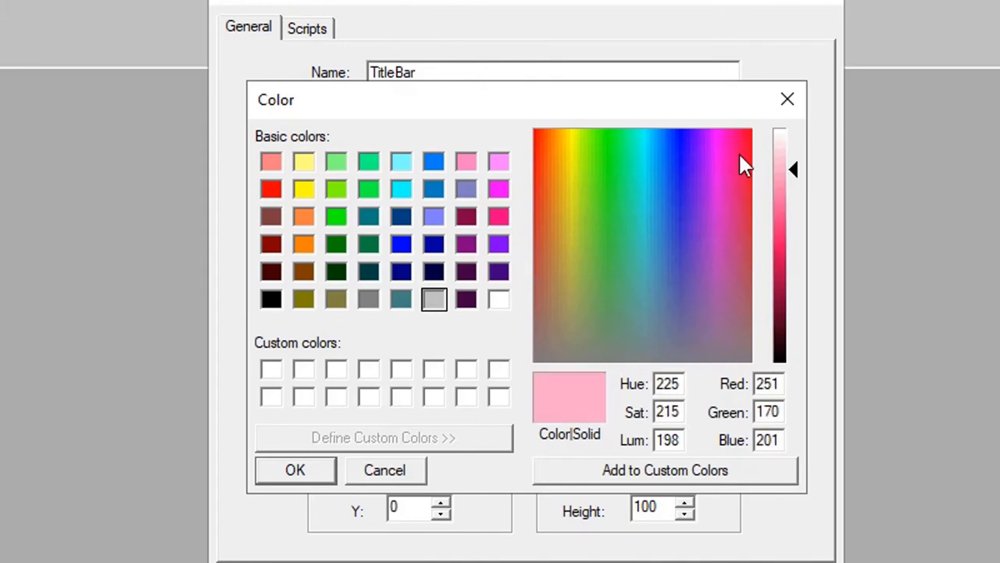
- Set the TitleBar background color to red 228, green 228 and blue 228, and confirm the window properties
double_click(768, 383)
type("228")
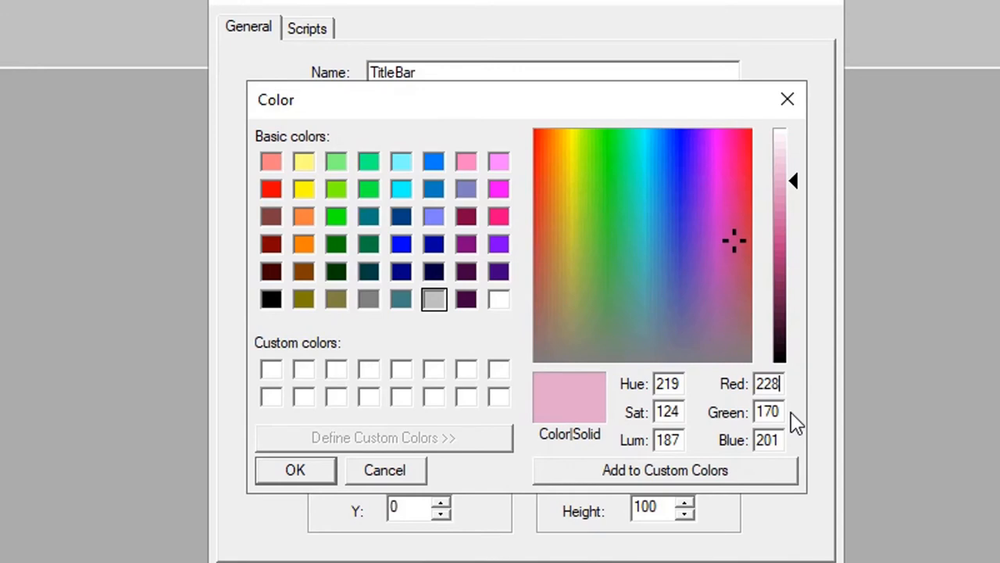
key("Tab")
type("228")
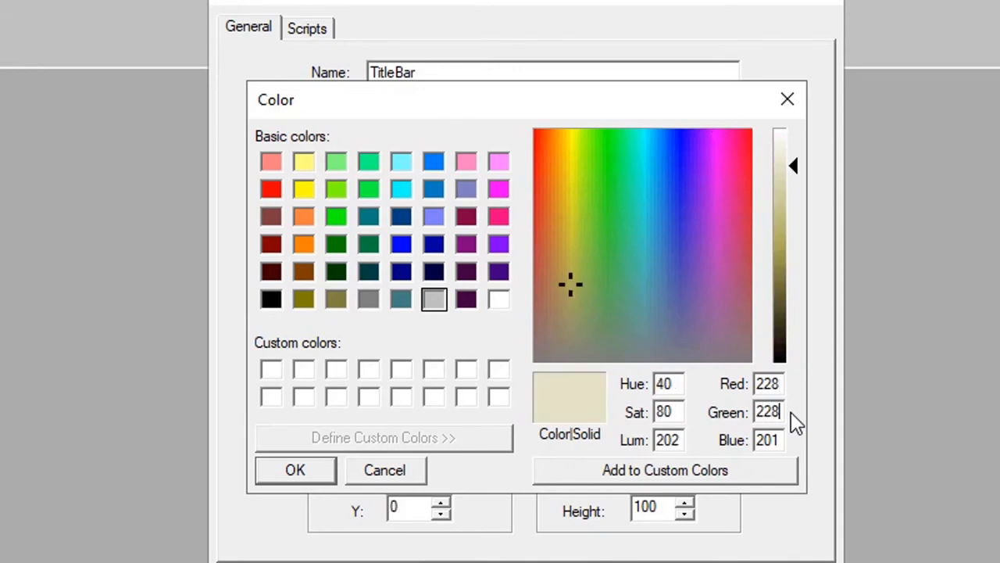
key("Tab")
type("22")
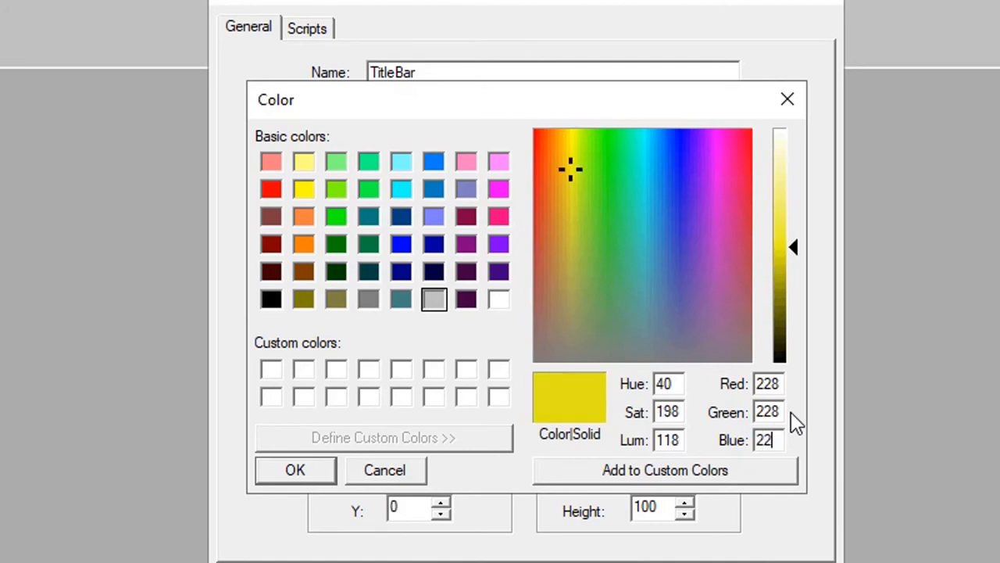
type("8")
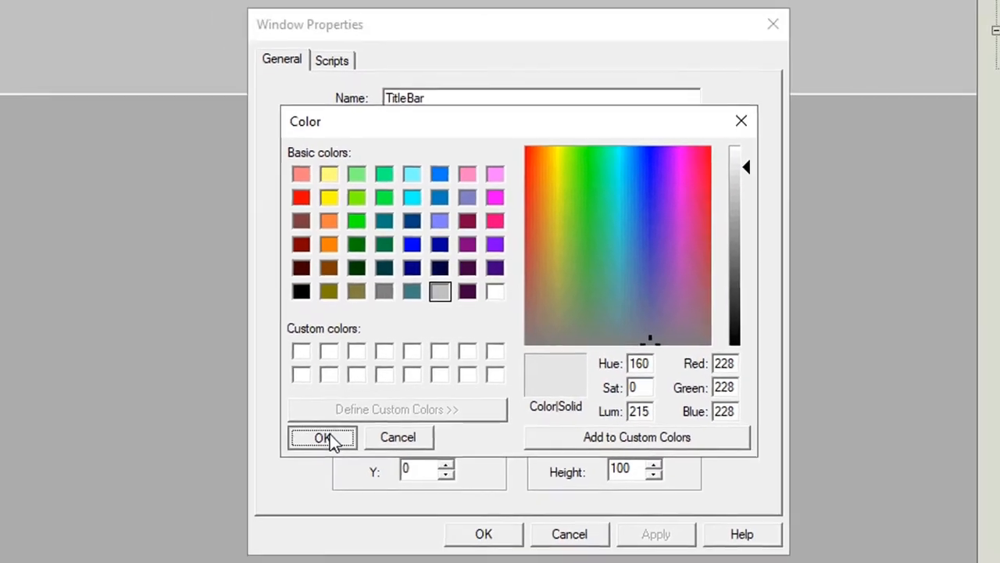
left_click(296, 470)
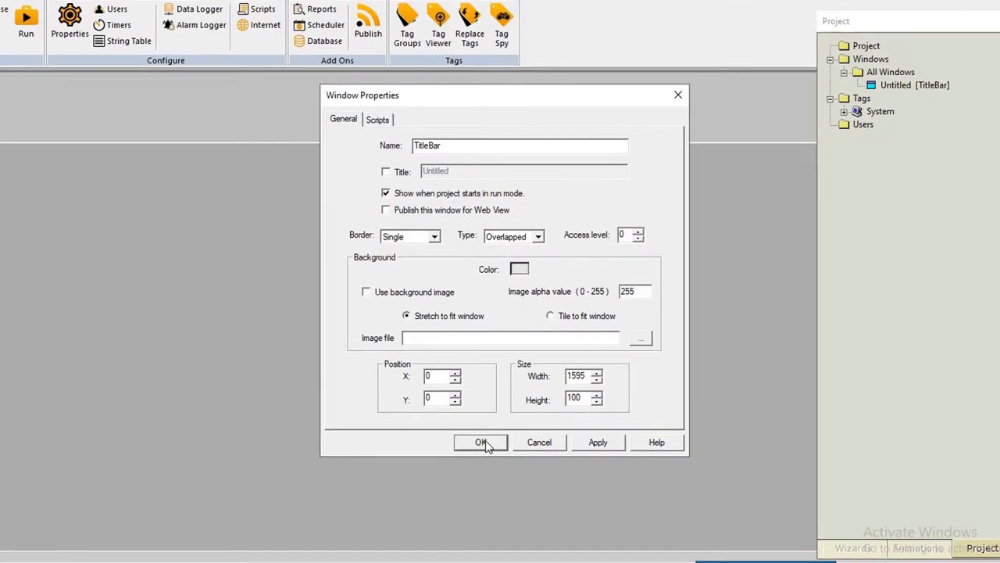
left_click(481, 442)
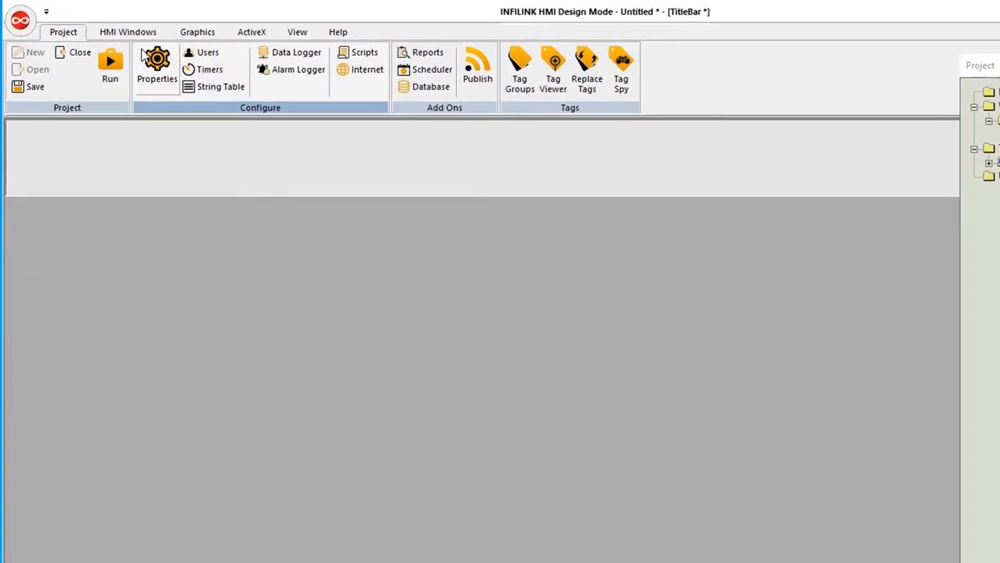
- Create a new HMI window, placed at about X 148, Y 41 and sized about 916 by 551
left_click(141, 33)
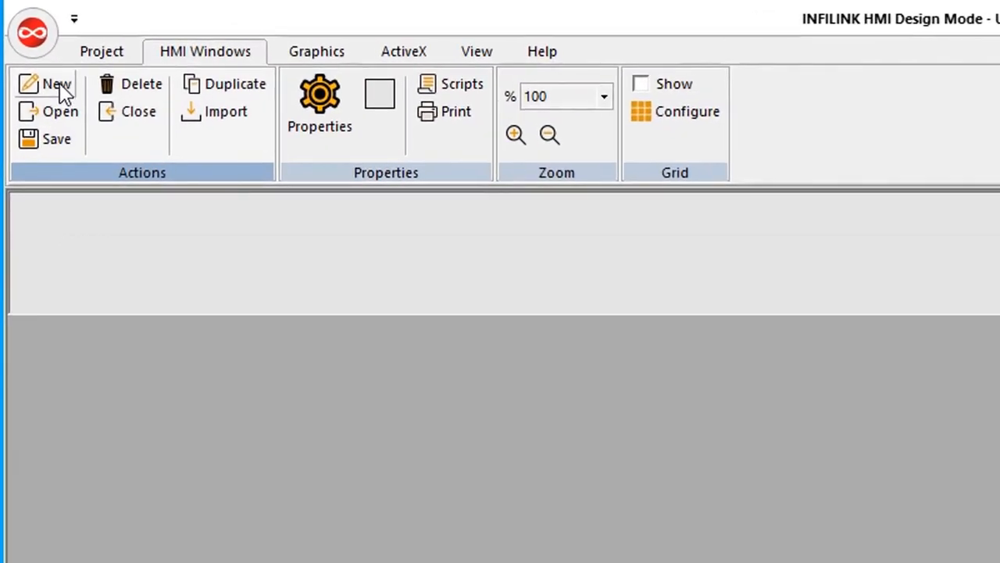
left_click(59, 86)
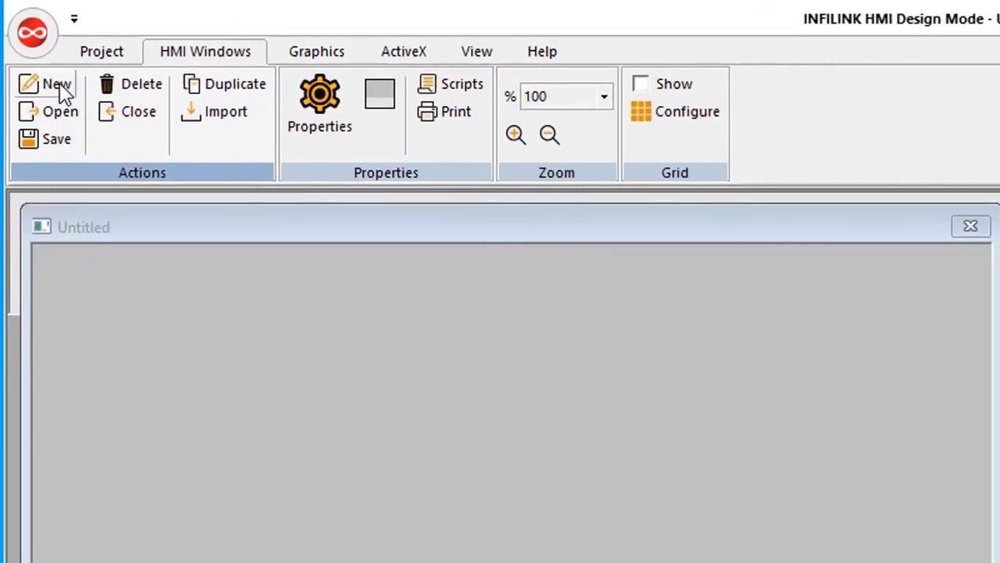
left_click_drag(207, 234, 379, 273)
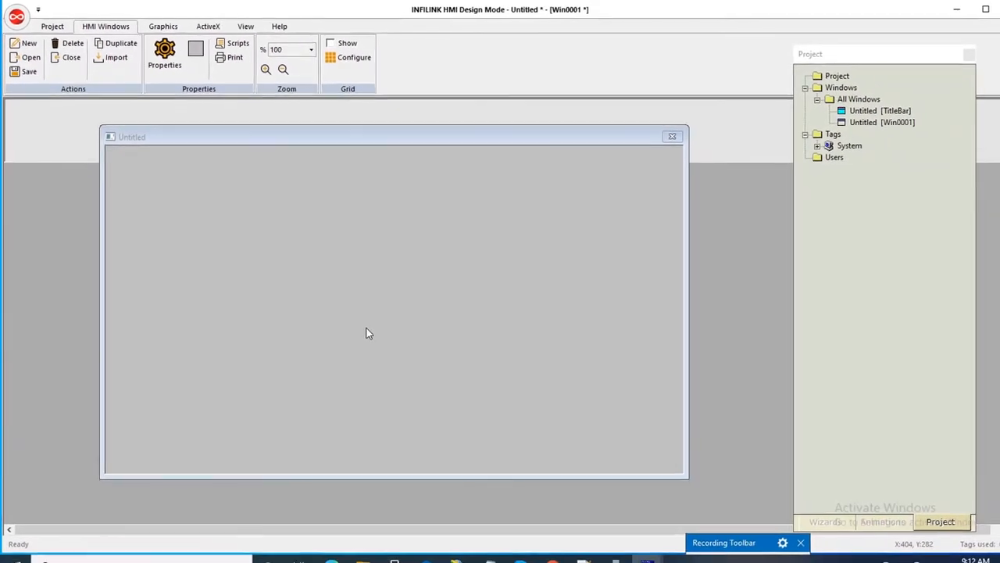
- In the new window's properties, set its position to X 0, Y 100, its width to 150 and its height to 700
right_click(347, 257)
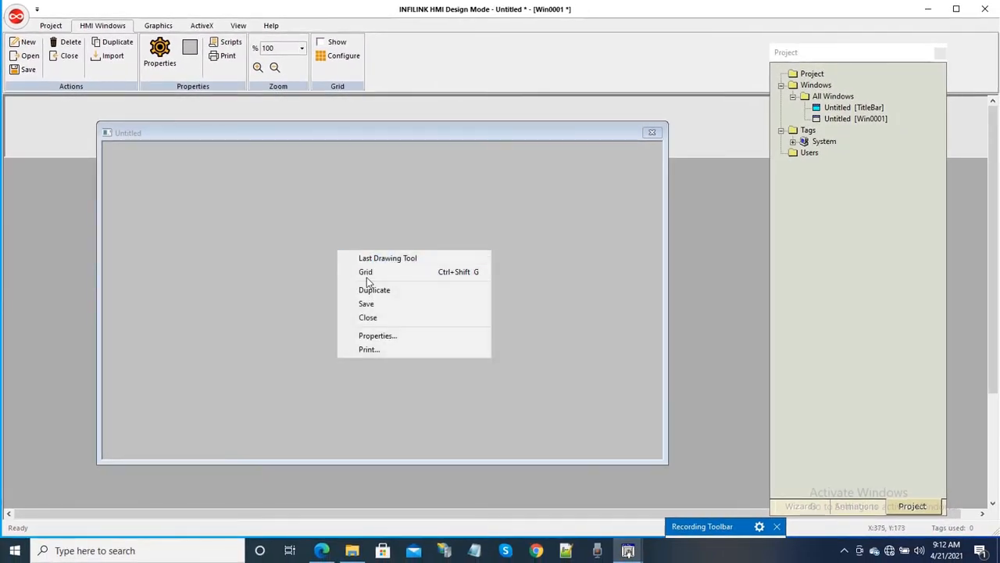
left_click(375, 336)
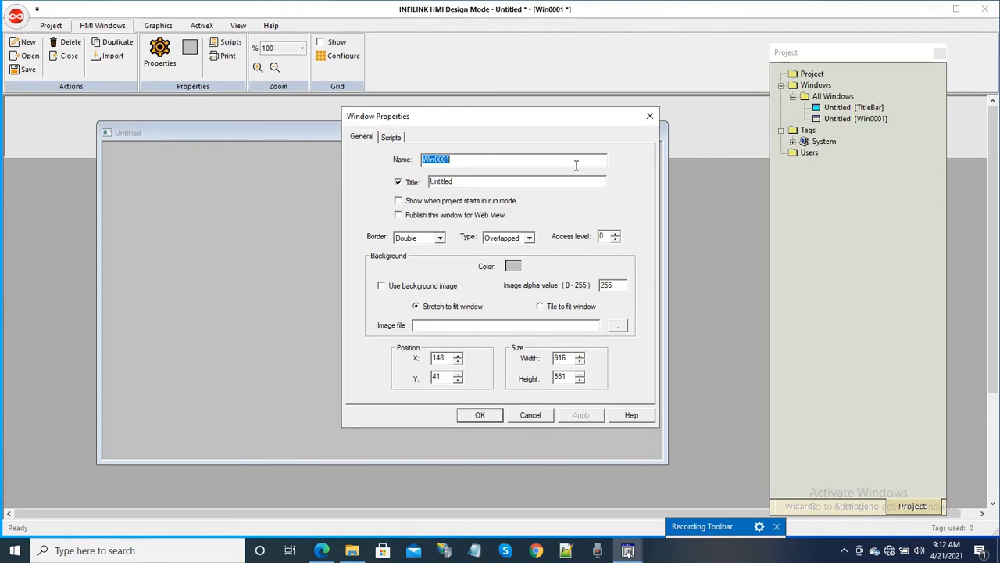
double_click(439, 357)
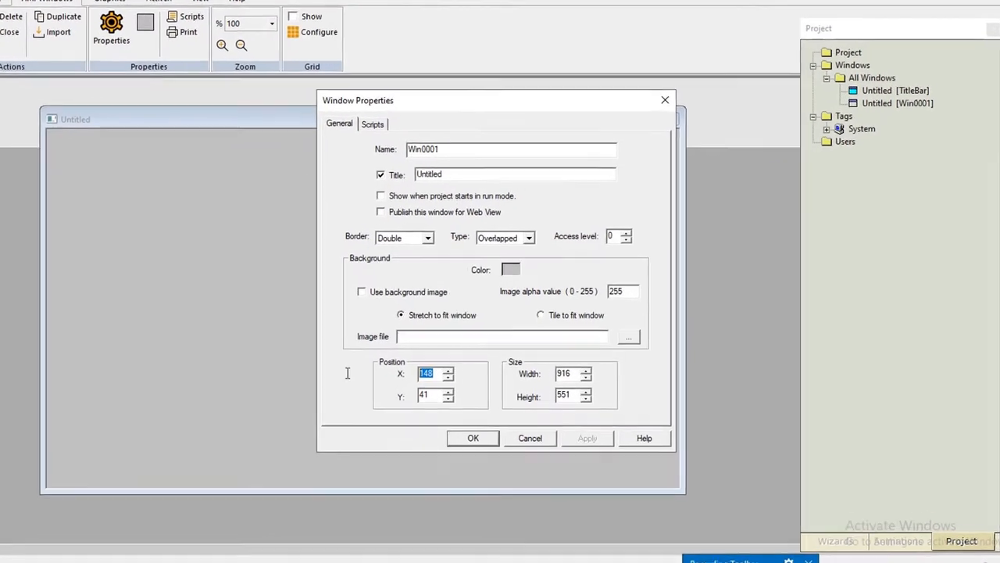
type("0")
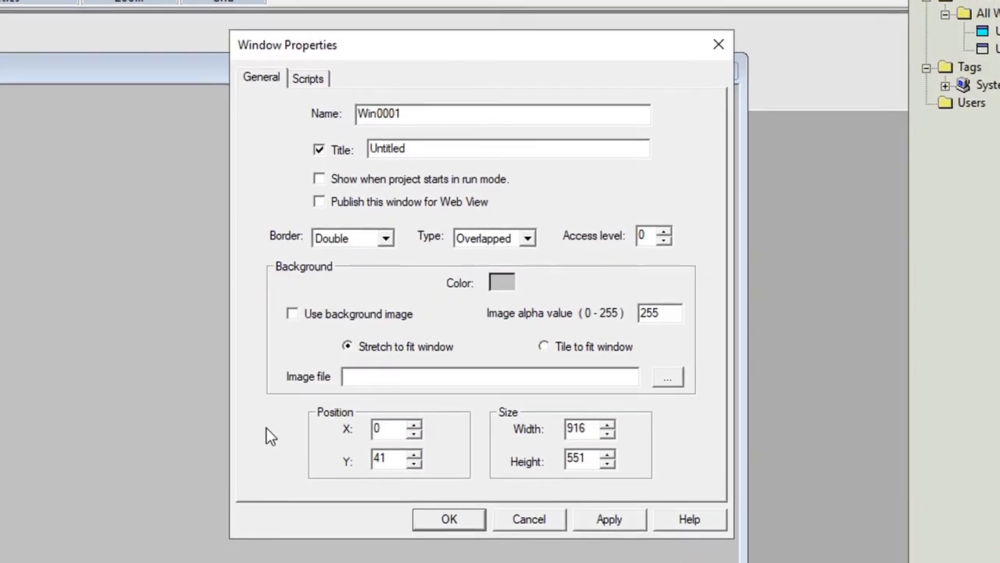
double_click(383, 461)
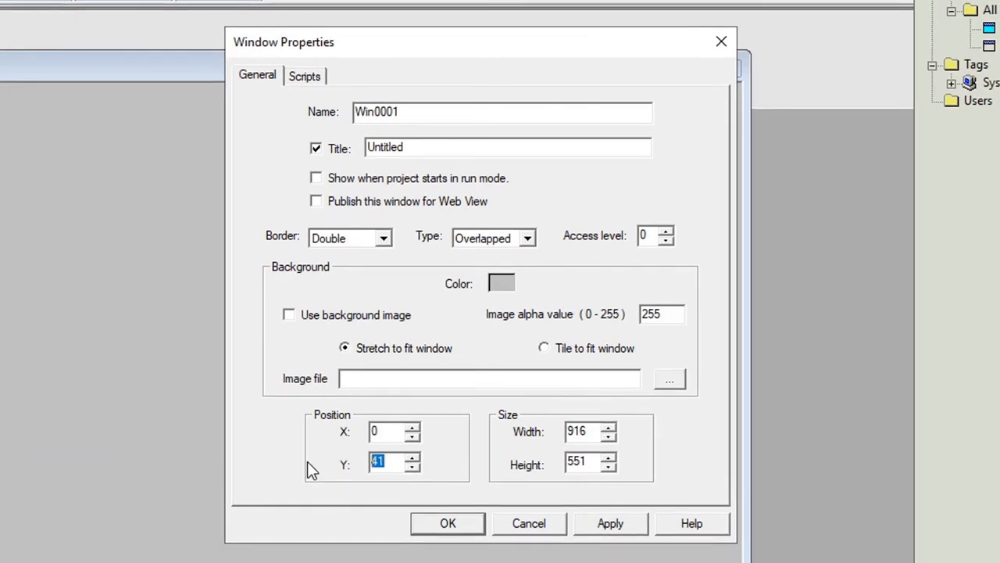
type("100")
double_click(579, 432)
type("150")
key("Tab")
type("700")
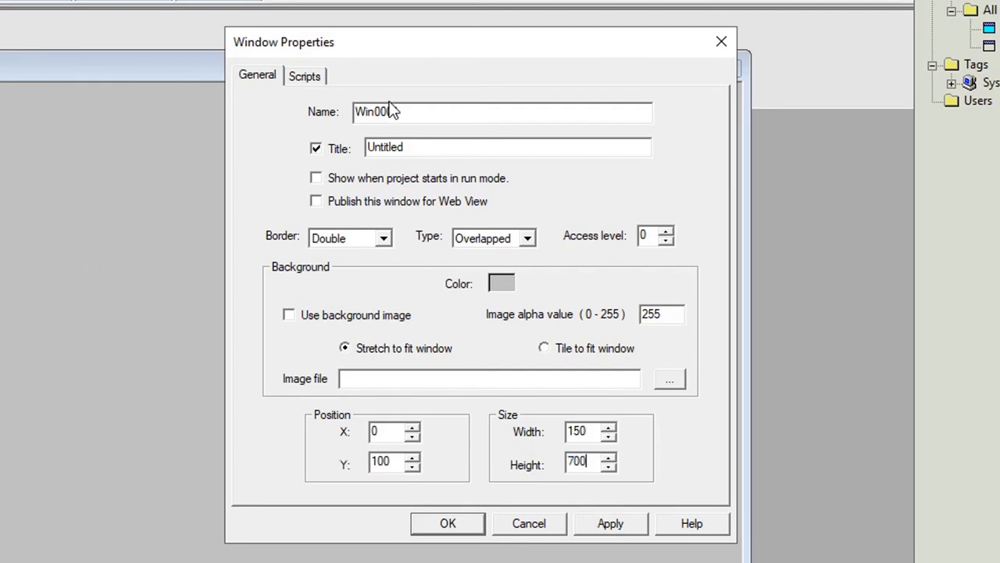
- Rename the window as ButtonBar, disable its title, show it when the project starts and give it a Single border
left_click_drag(438, 112, 252, 116)
type("ButtonBar")
left_click(321, 147)
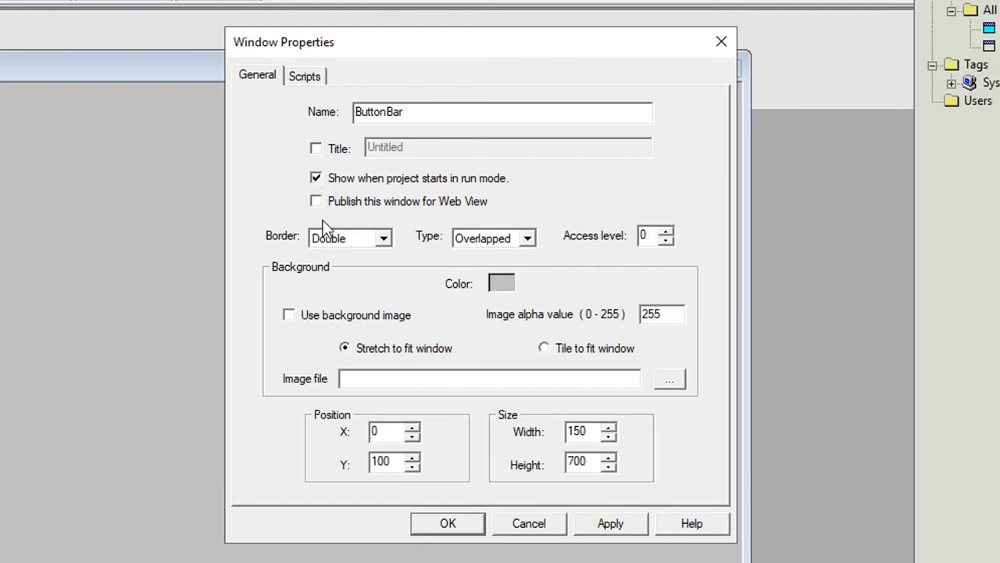
left_click(334, 246)
left_click(325, 264)
- Set the blue value of ButtonBar's background color to 129 and confirm the window properties
left_click(501, 283)
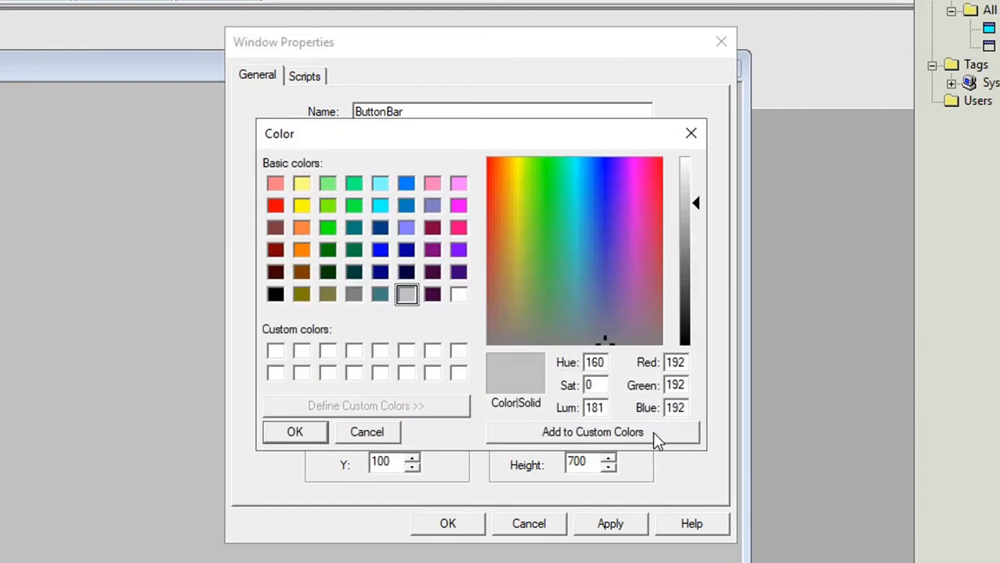
double_click(670, 408)
type("129")
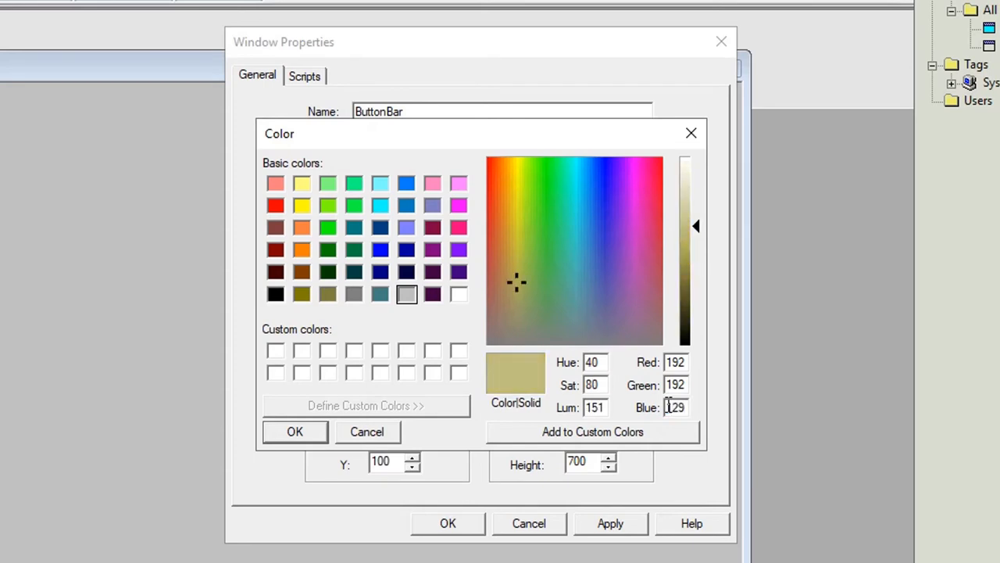
left_click(295, 434)
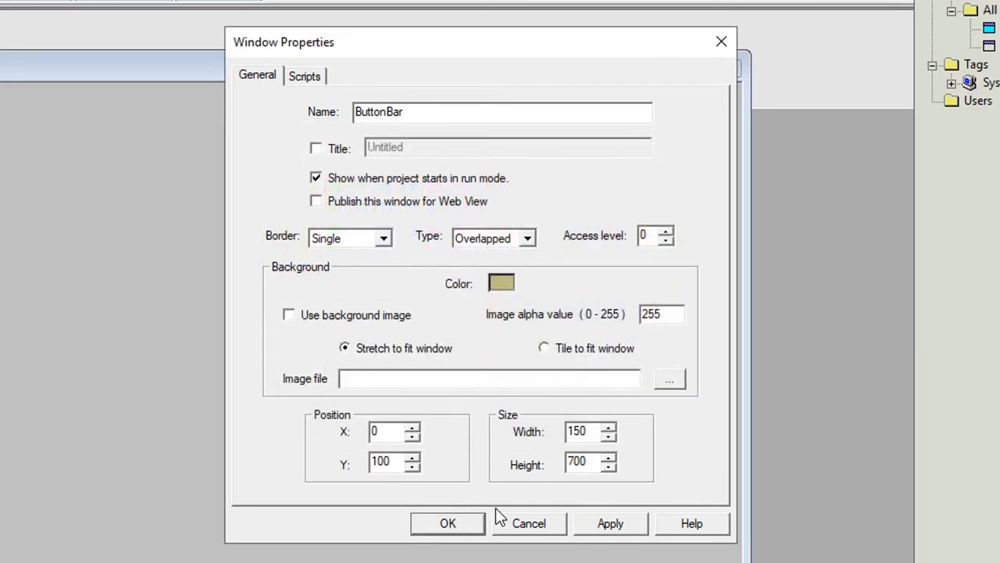
left_click(447, 525)
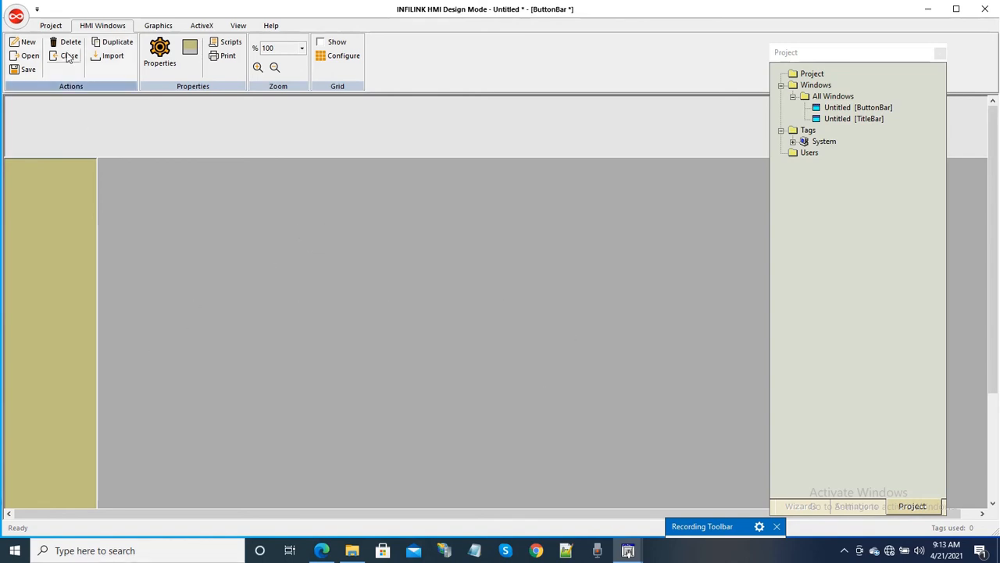
- Create another window beside ButtonBar and below TitleBar, at about X 152, Y 102, enlarged to about 1126 by 520
left_click(25, 42)
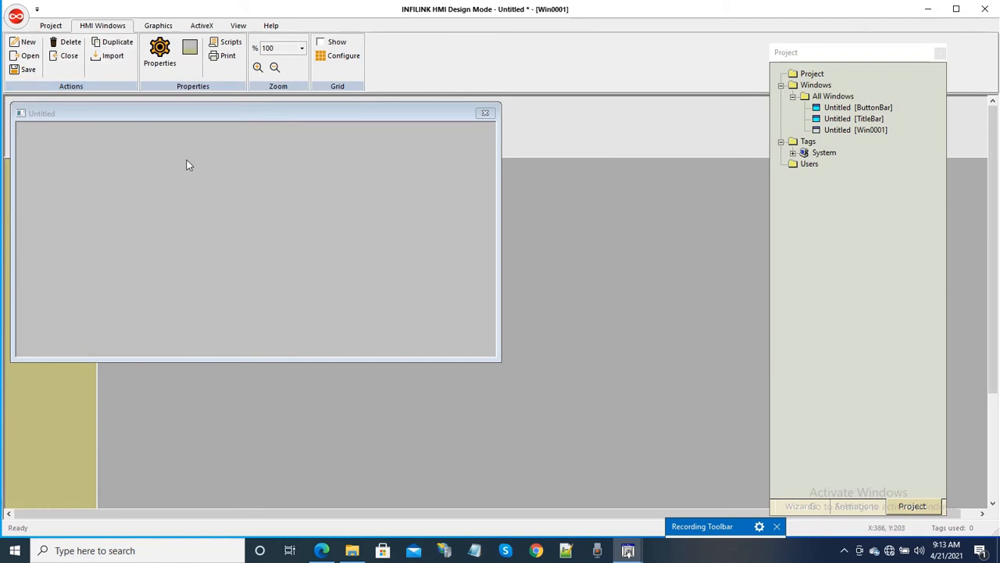
left_click_drag(152, 118, 239, 170)
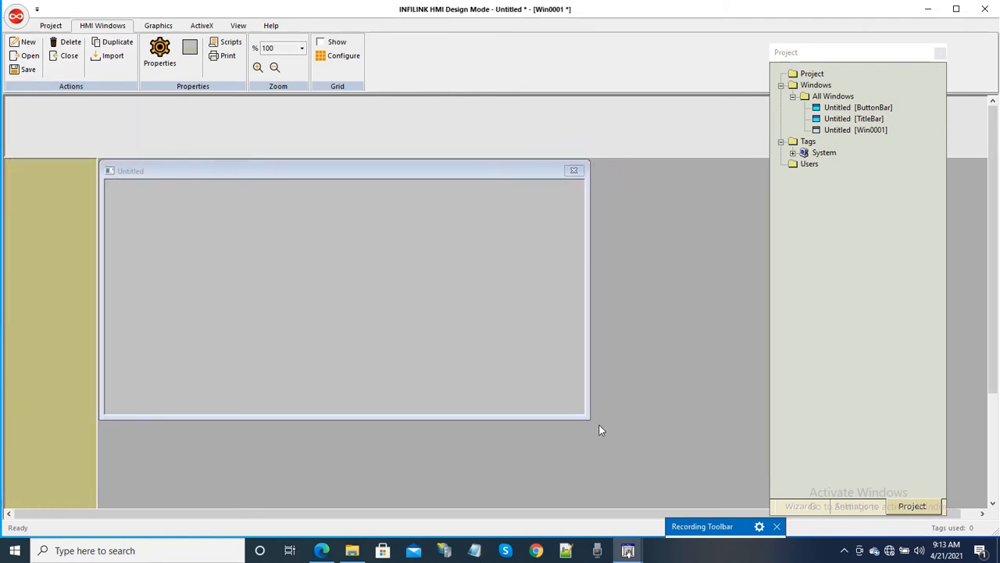
left_click_drag(590, 419, 797, 478)
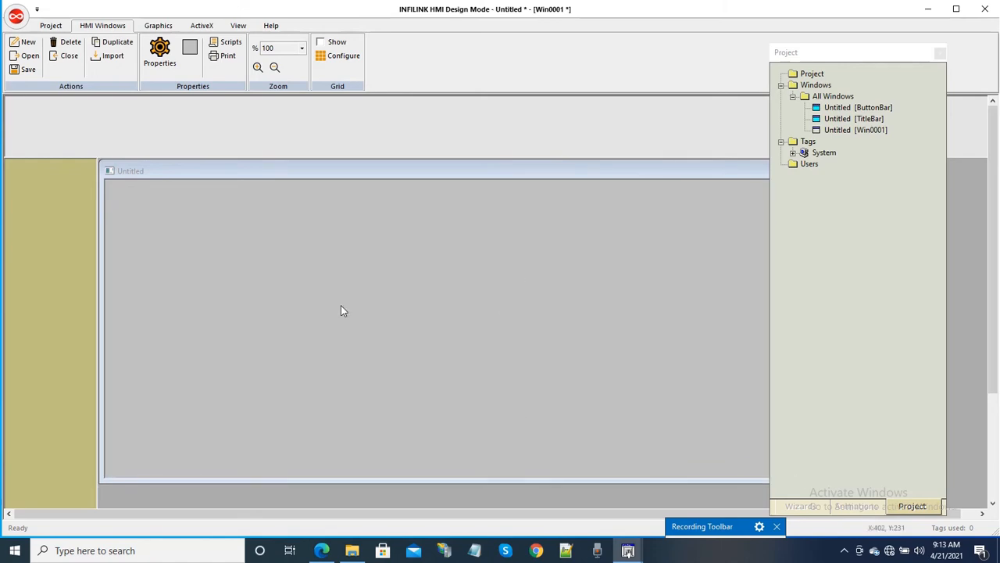
- Rename the new window as Win_01, disable its title, show it when the project starts and give it a Single border
right_click(279, 299)
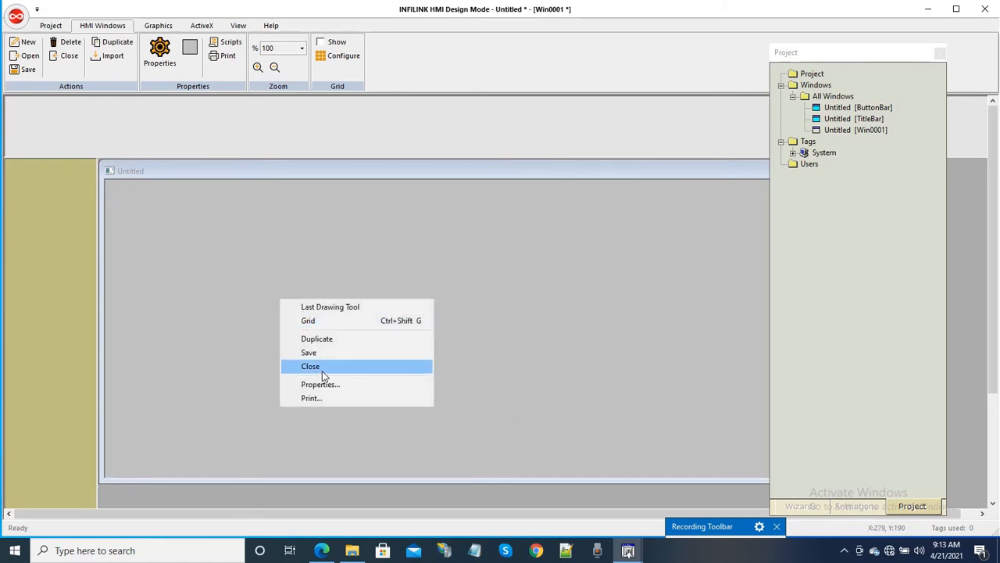
left_click(320, 385)
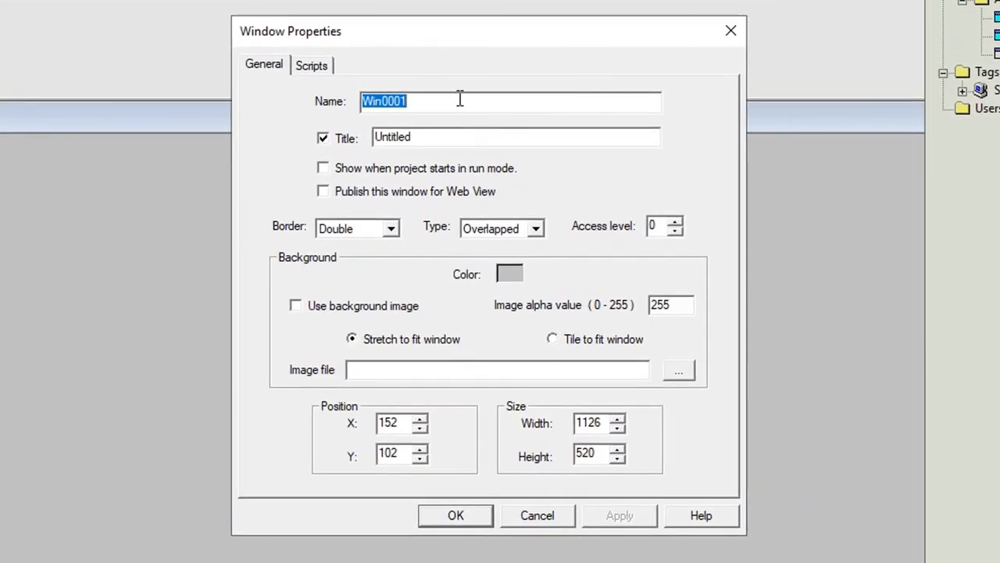
type("Wi")
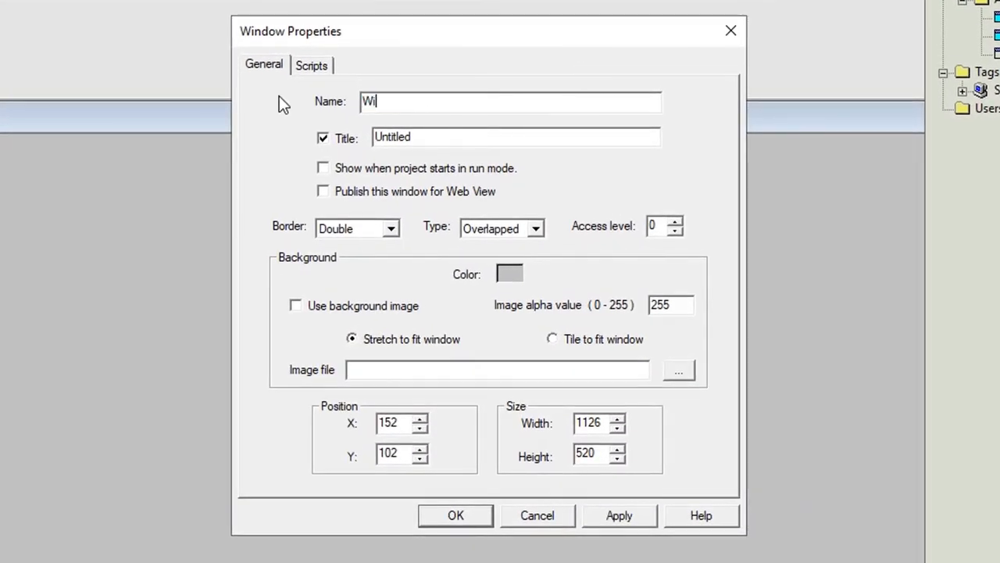
type("n_01")
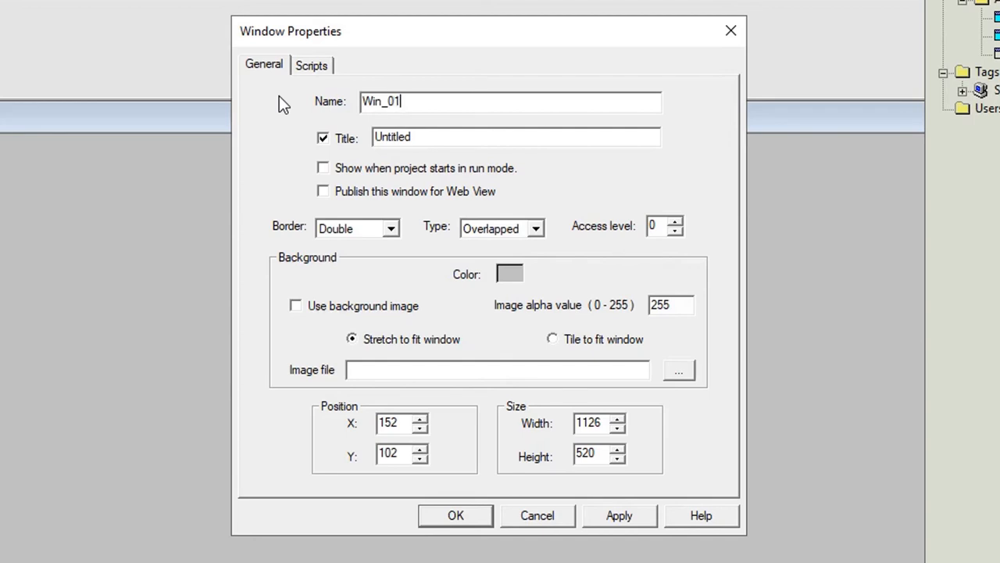
left_click(348, 140)
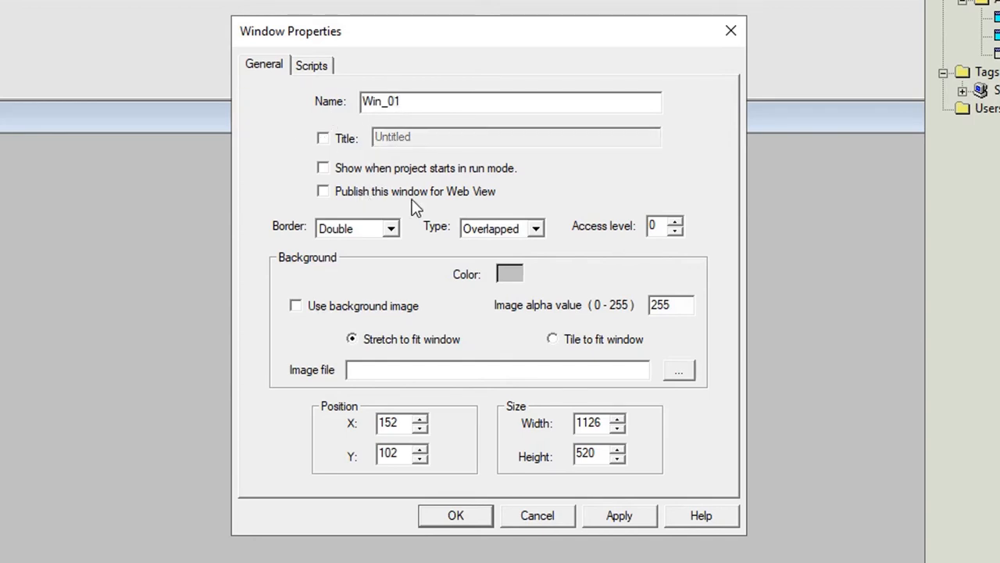
left_click(351, 170)
left_click(392, 228)
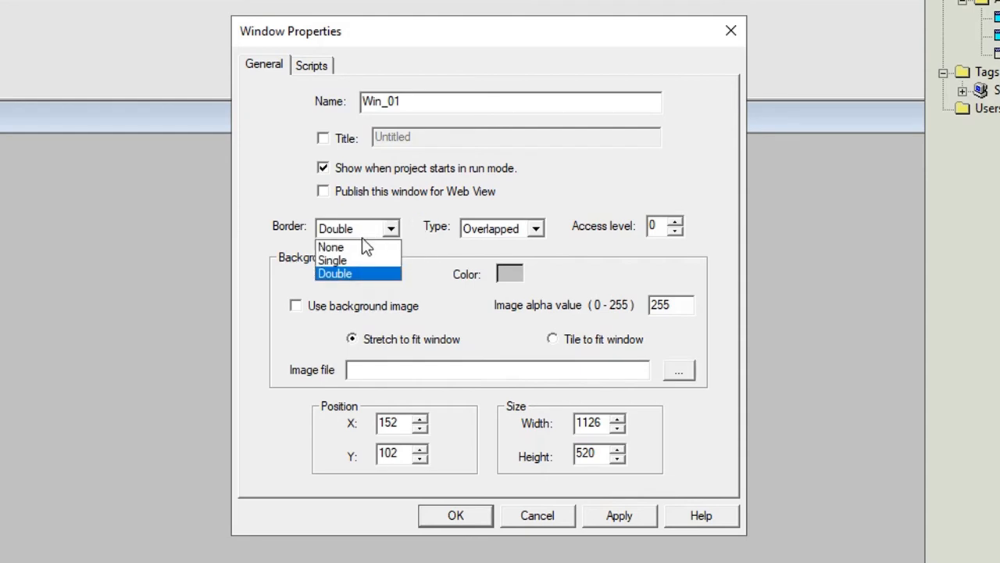
left_click(344, 258)
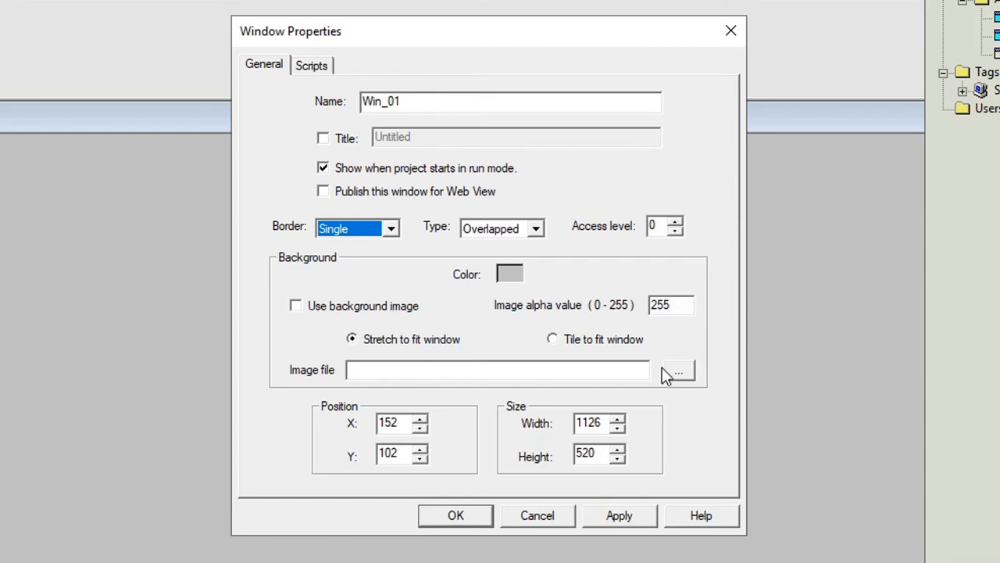
- Set the blue value of Win_01's background color to 129
left_click(510, 273)
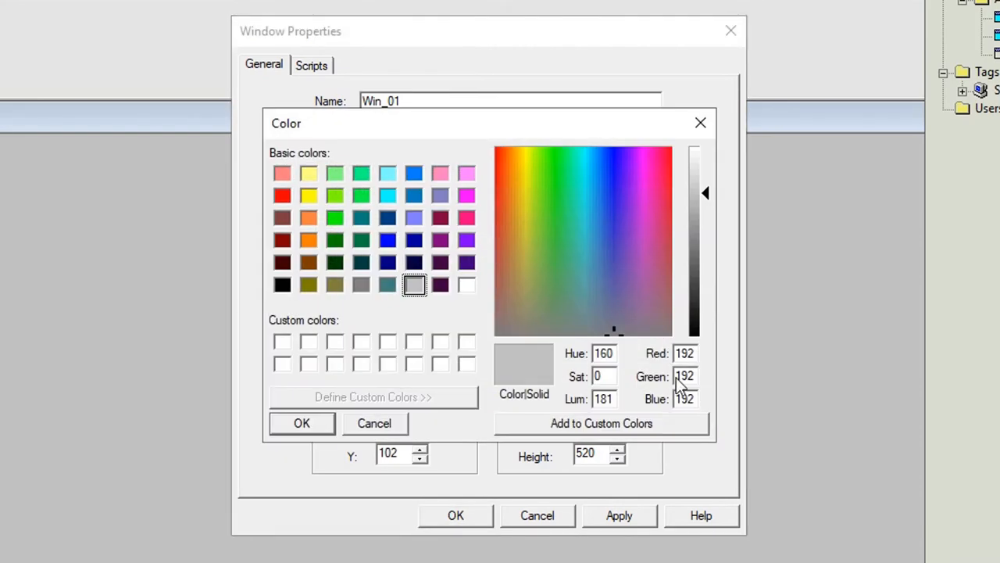
double_click(684, 400)
type("129")
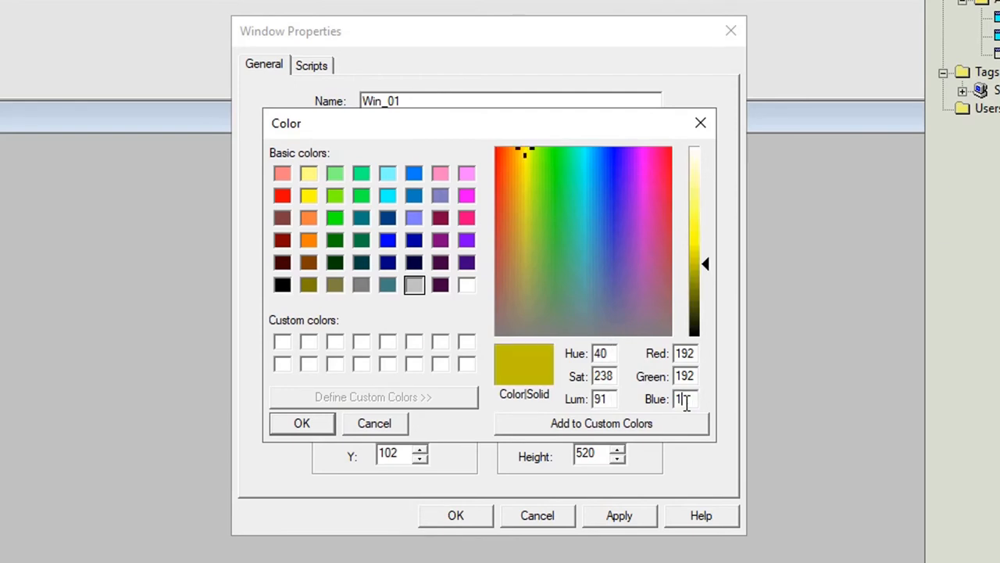
left_click(305, 422)
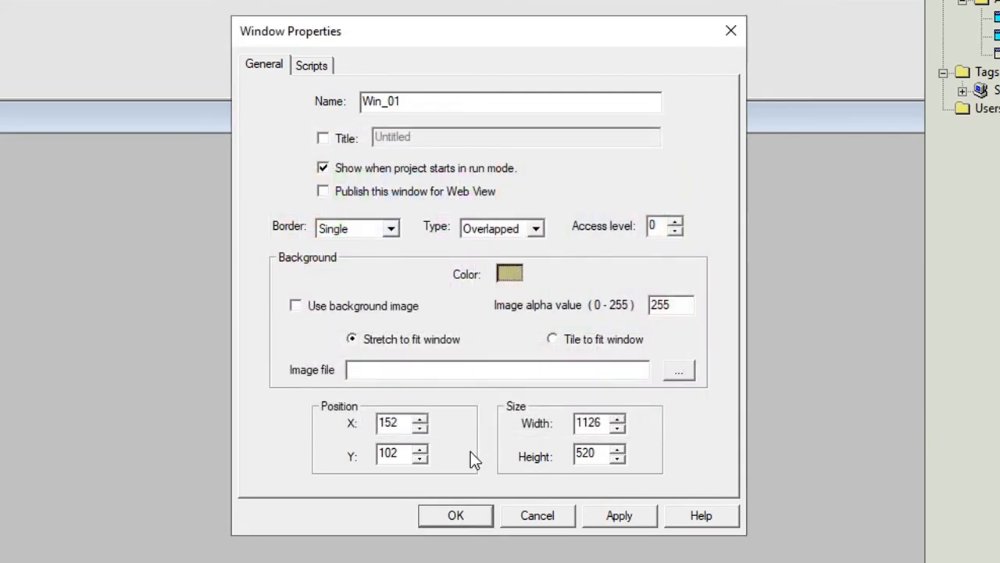
- Position Win_01 at X 150, Y 100, set its size to 1445 by 700, and confirm the window properties
double_click(390, 423)
type("150")
double_click(384, 455)
type("100")
double_click(588, 423)
type("1445")
double_click(589, 454)
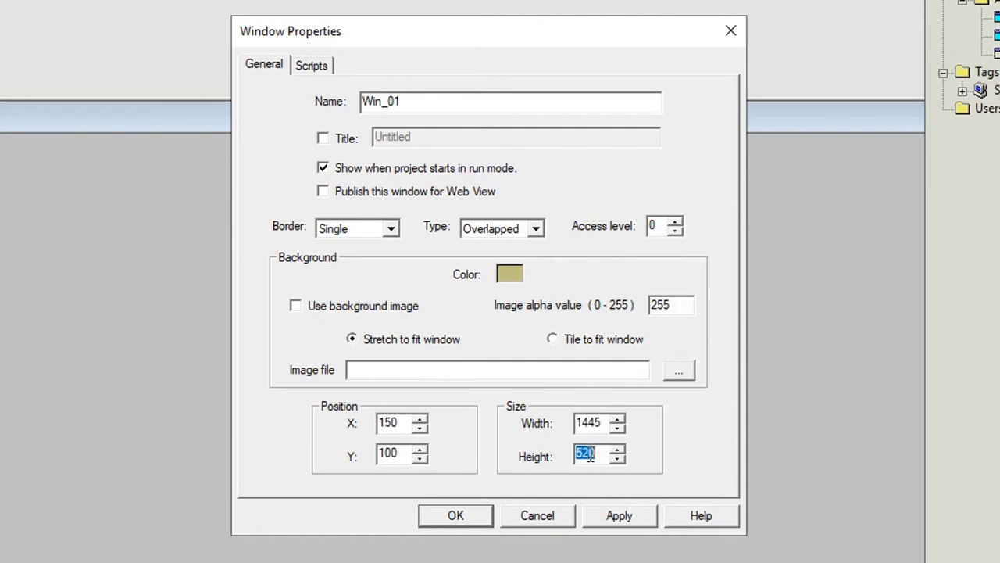
type("700")
left_click(455, 515)
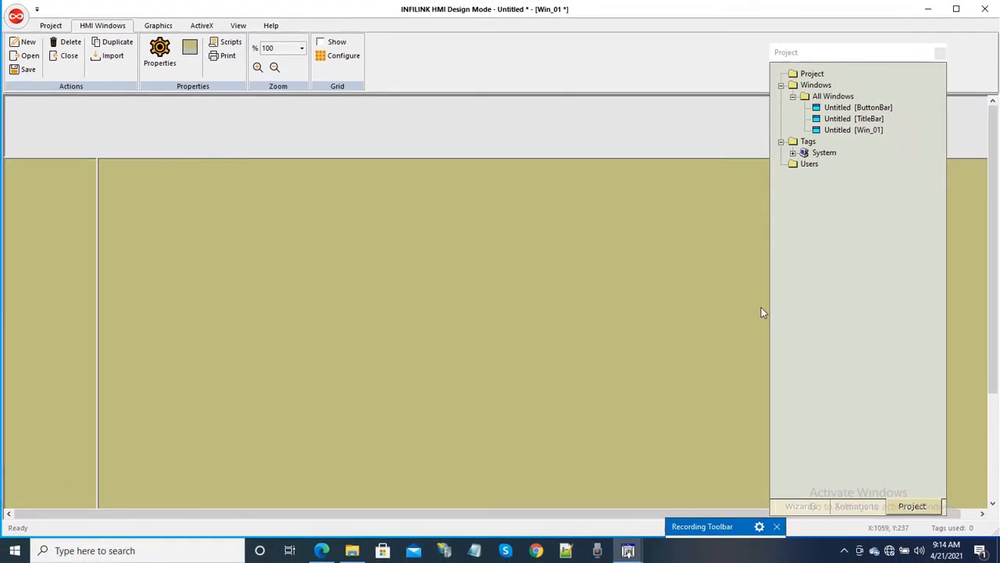
- Dismiss the window selection for saving and save the whole project instead
left_click_drag(994, 302, 990, 202)
left_click_drag(510, 510, 377, 508)
left_click(24, 69)
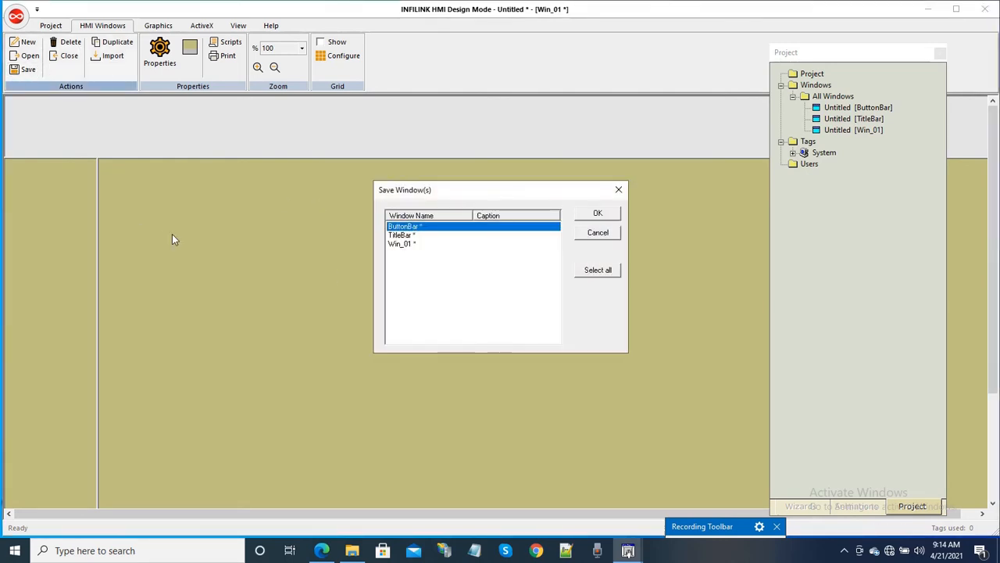
left_click(597, 232)
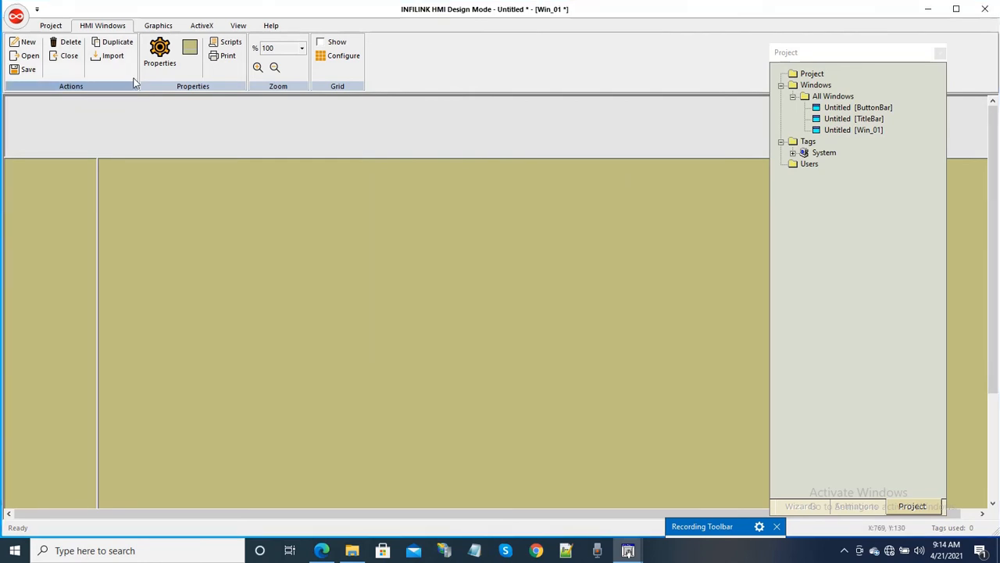
left_click(50, 25)
left_click(24, 69)
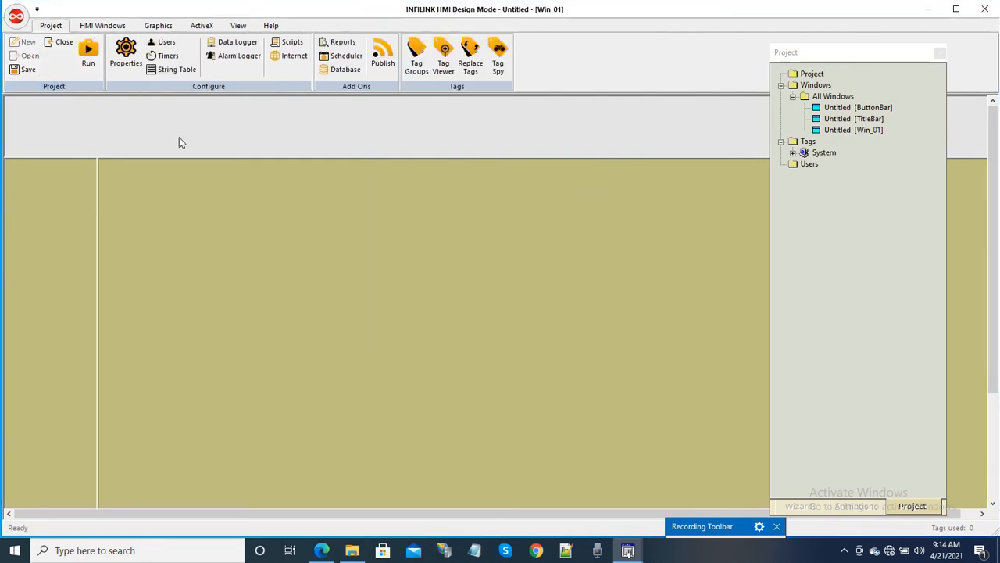
- Duplicate the Win_01 window
left_click(102, 25)
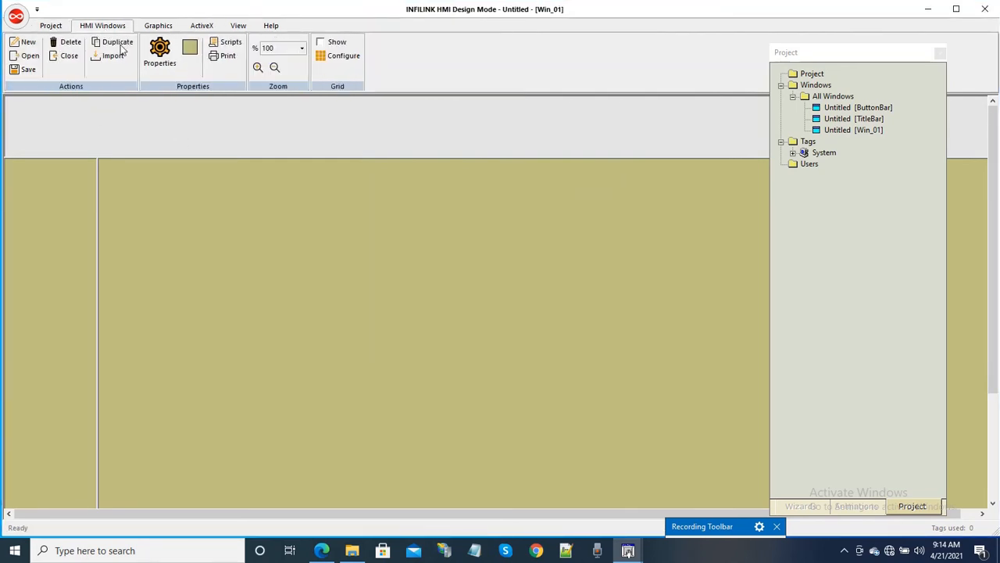
right_click(331, 227)
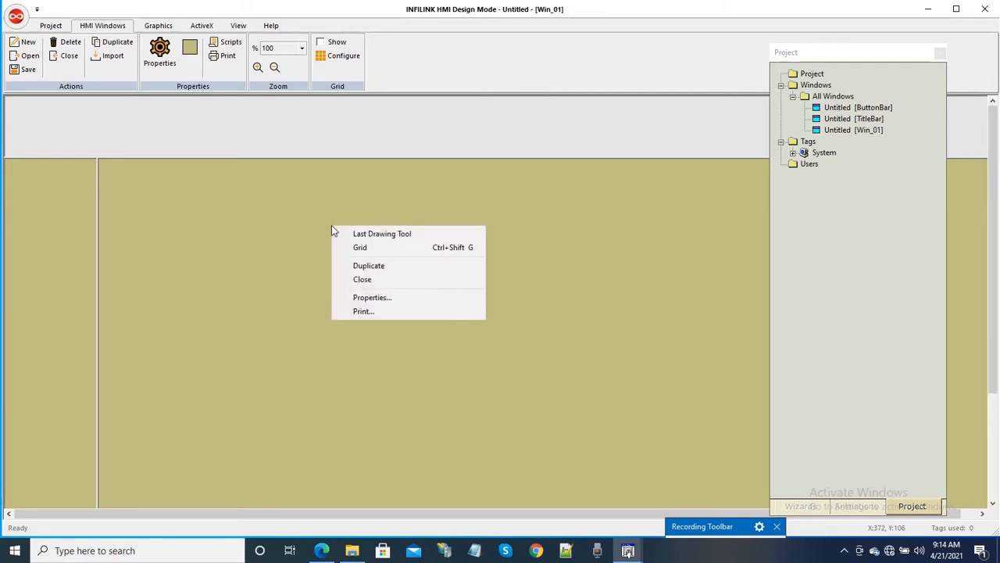
left_click(366, 267)
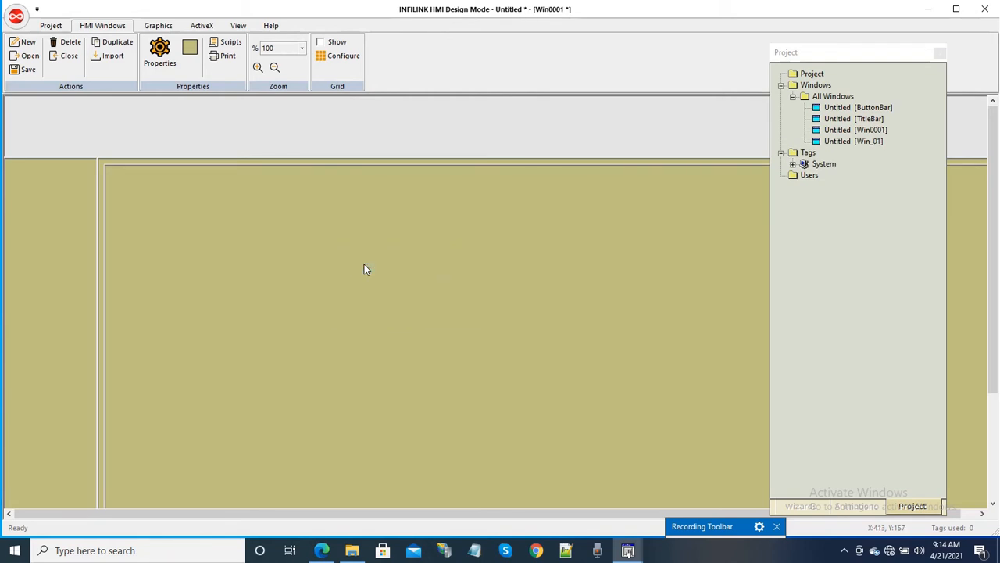
- Position the duplicated window at X 150, Y 100, rename it as Win_02 and confirm its properties
right_click(274, 230)
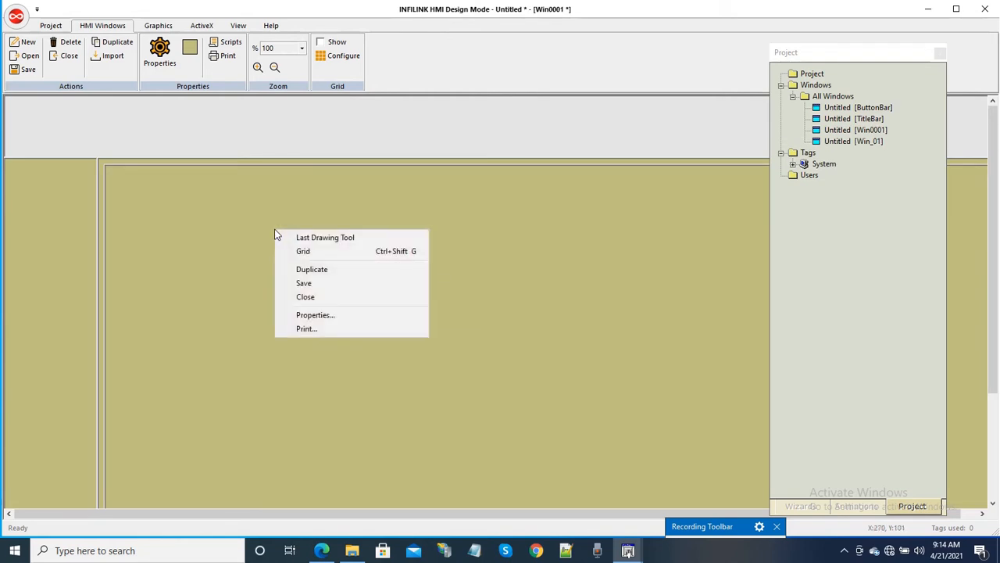
left_click(326, 316)
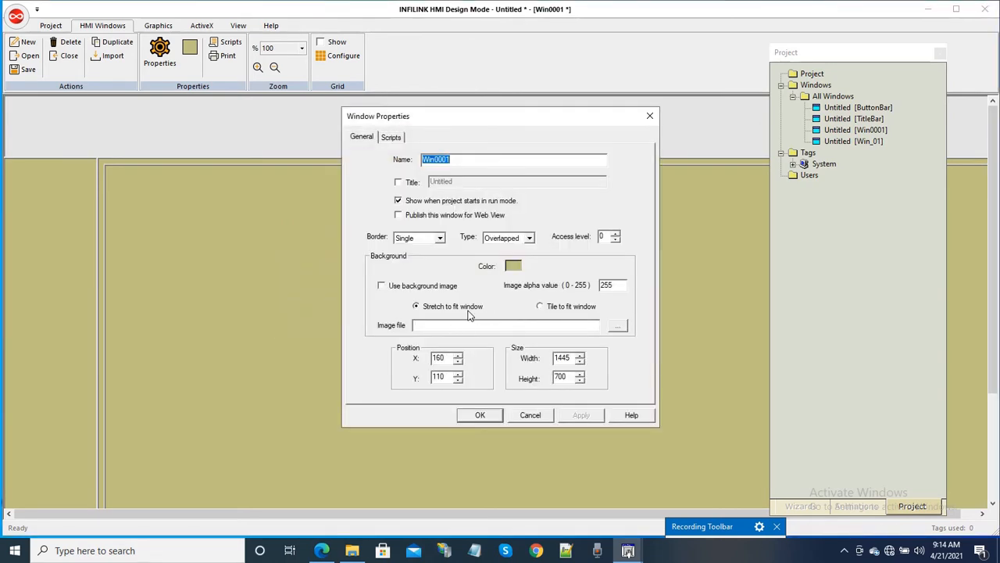
double_click(438, 358)
type("1")
double_click(446, 376)
type("100")
double_click(468, 160)
type("Win_02")
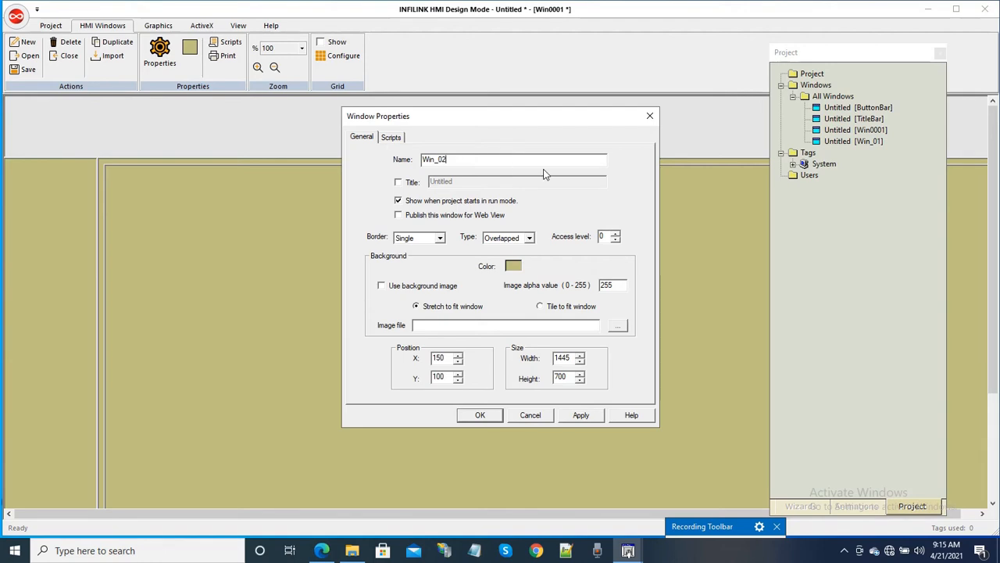
left_click(480, 415)
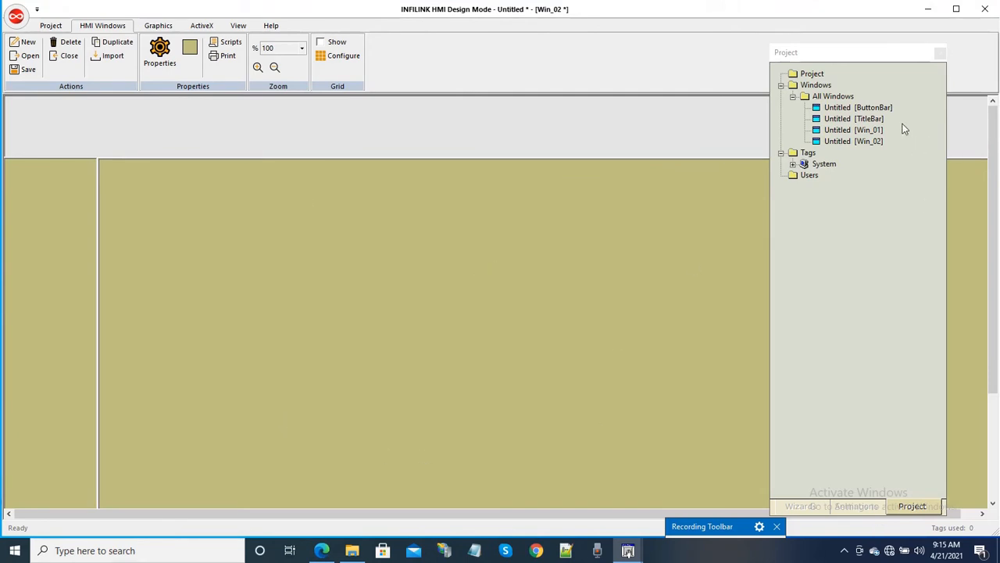
- Shift the floating Project tree slightly, and collapse and re-expand its Tags branch
left_click(828, 59)
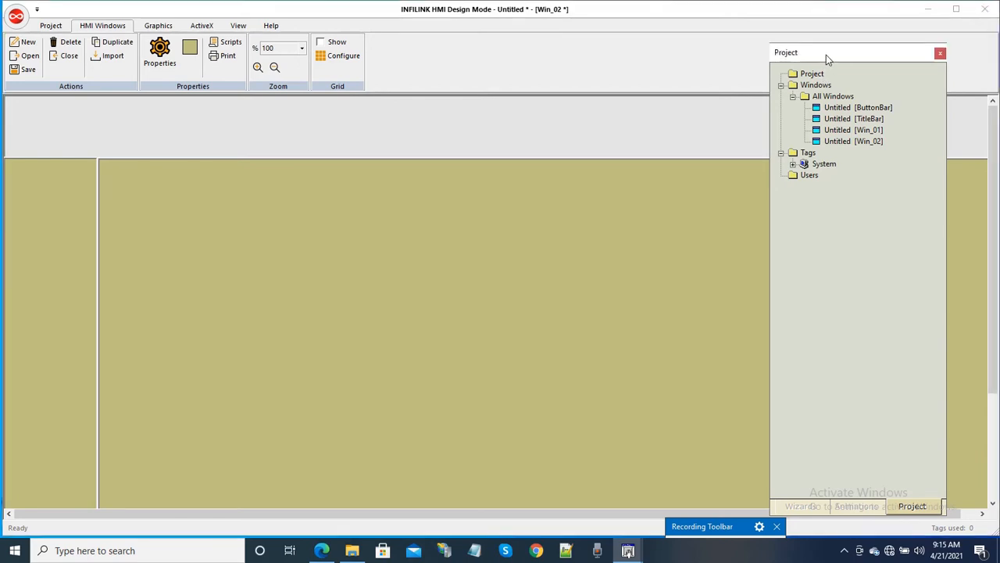
left_click_drag(826, 55, 798, 54)
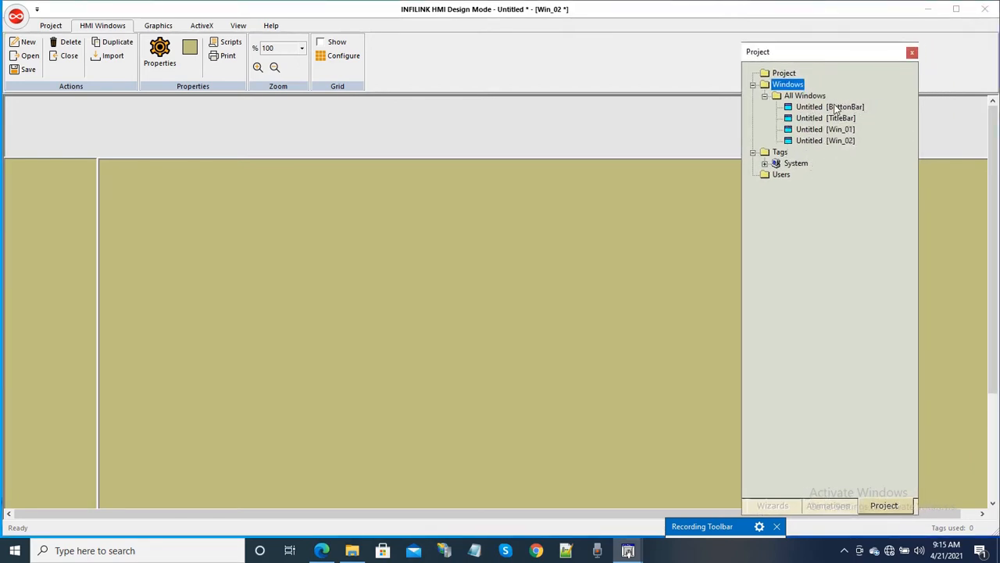
left_click(753, 152)
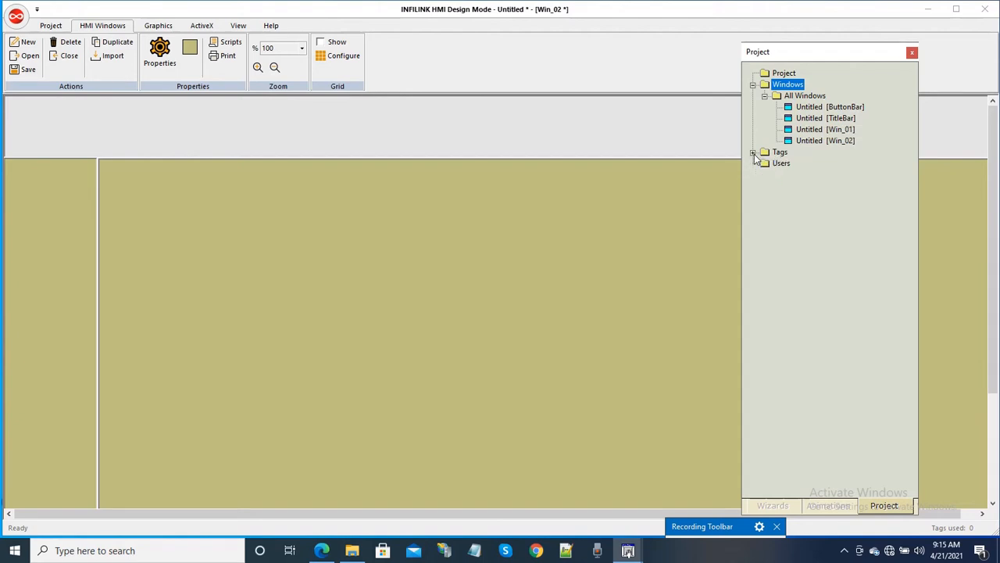
left_click(754, 152)
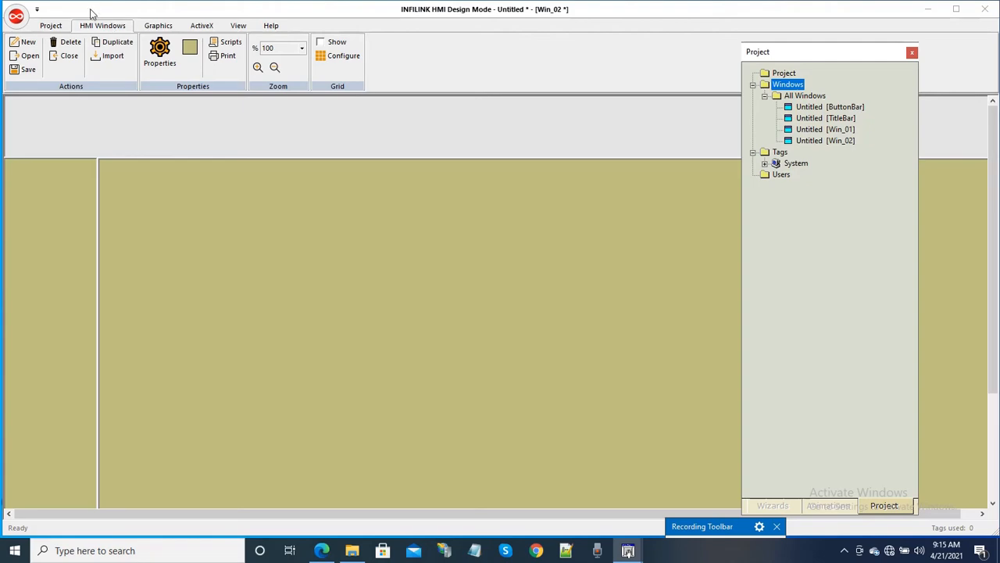
- Add a new OPC tag group to the project's tag groups and name it OPC_Group
left_click(57, 26)
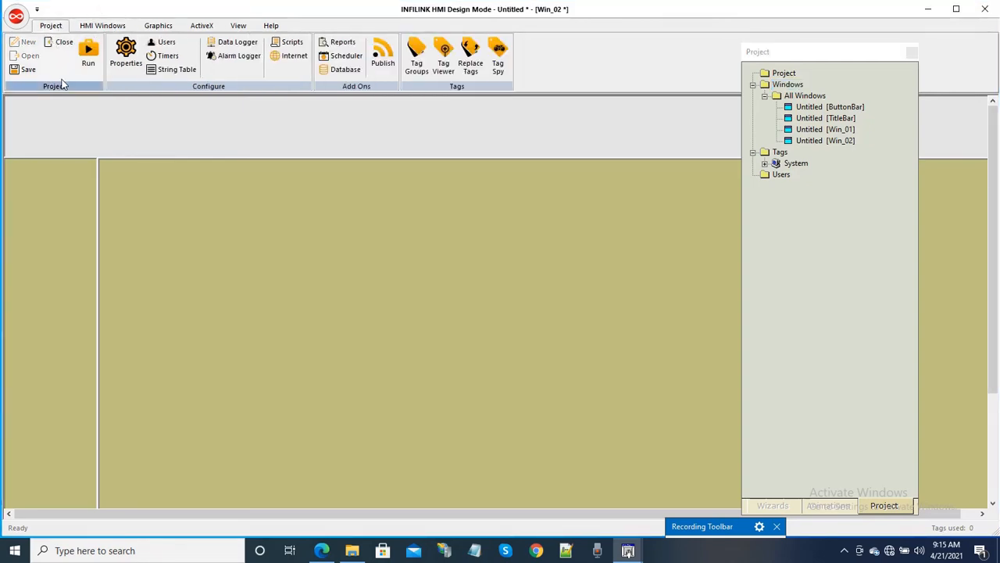
left_click(416, 59)
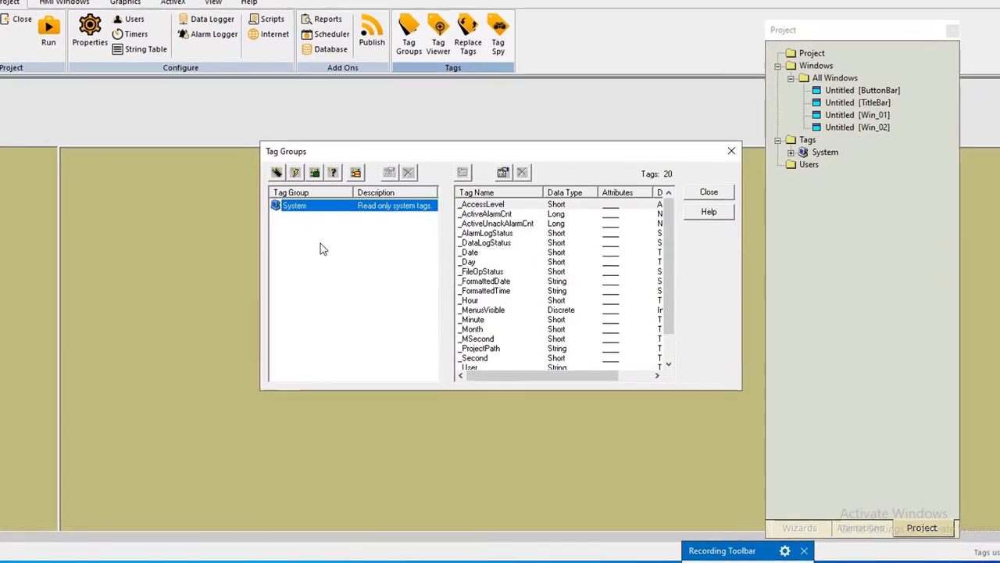
left_click(363, 265)
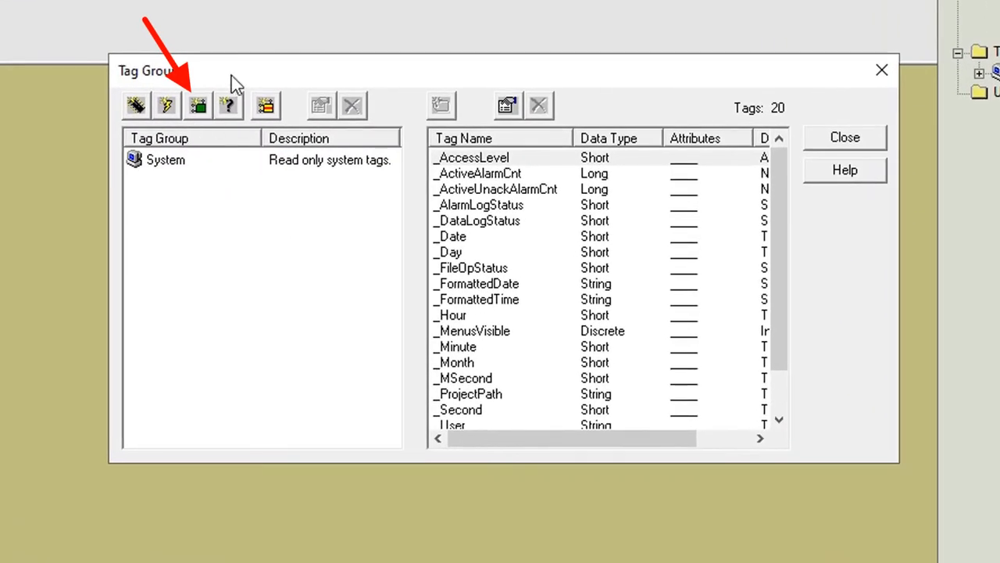
left_click_drag(231, 75, 225, 61)
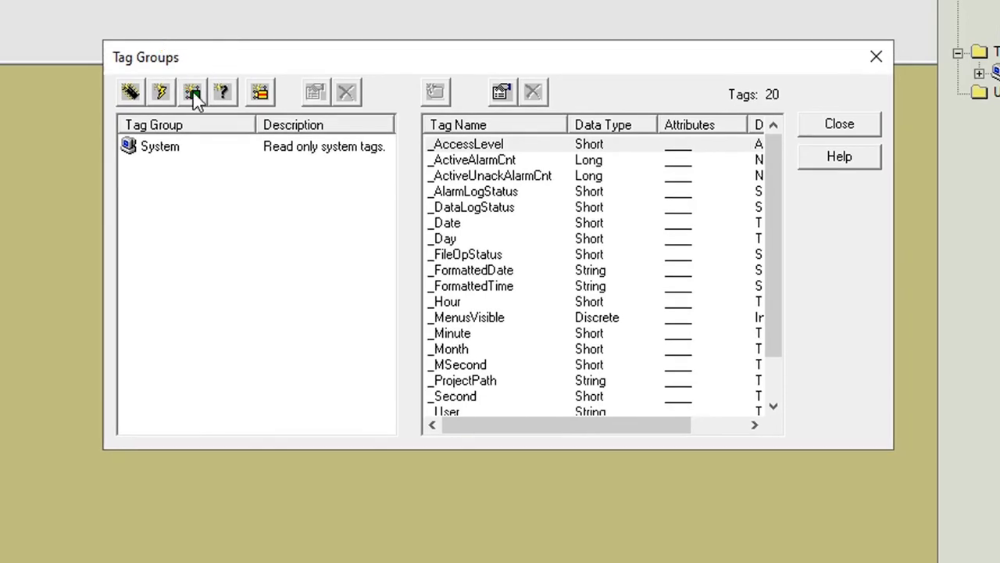
left_click(192, 92)
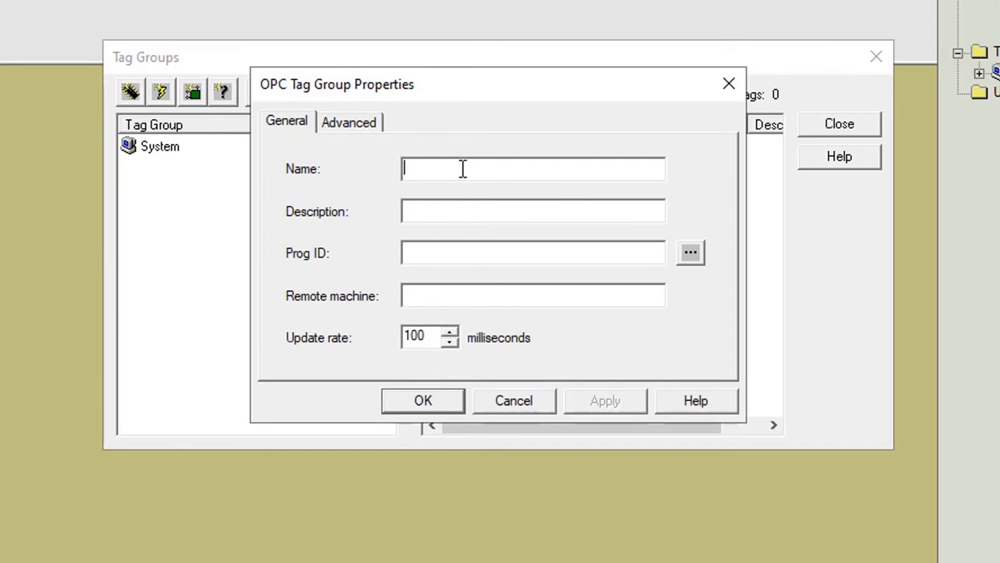
type("OPC")
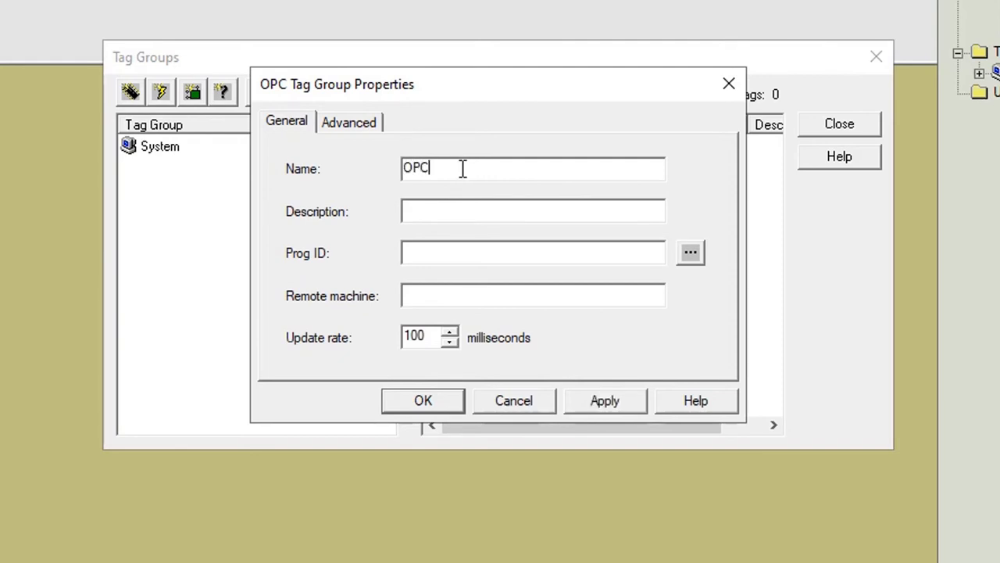
type("_G")
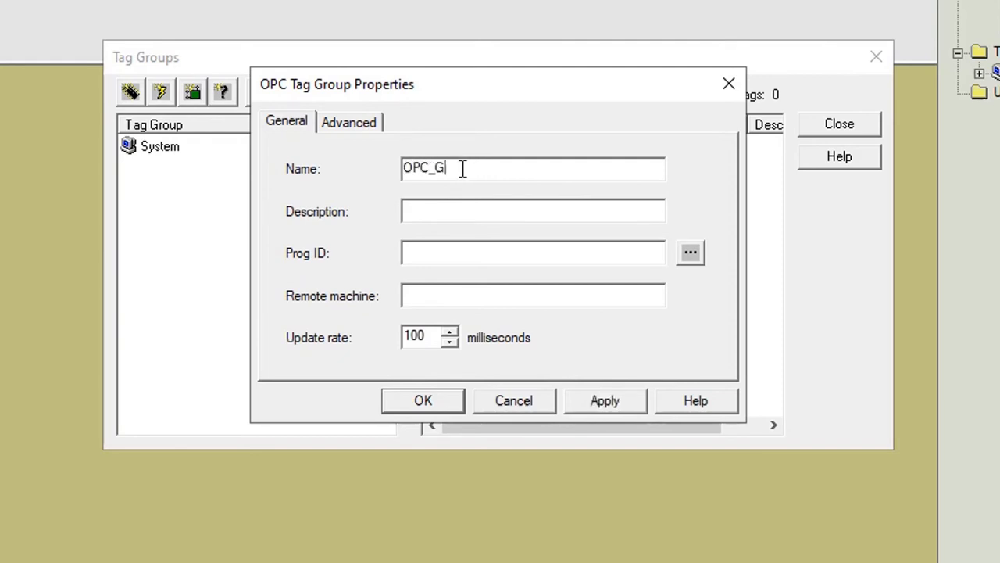
type("roup")
- Assign the local OPC server Kepware.KEPServerEX.V6 as the group's Prog ID and confirm the tag group
left_click(695, 251)
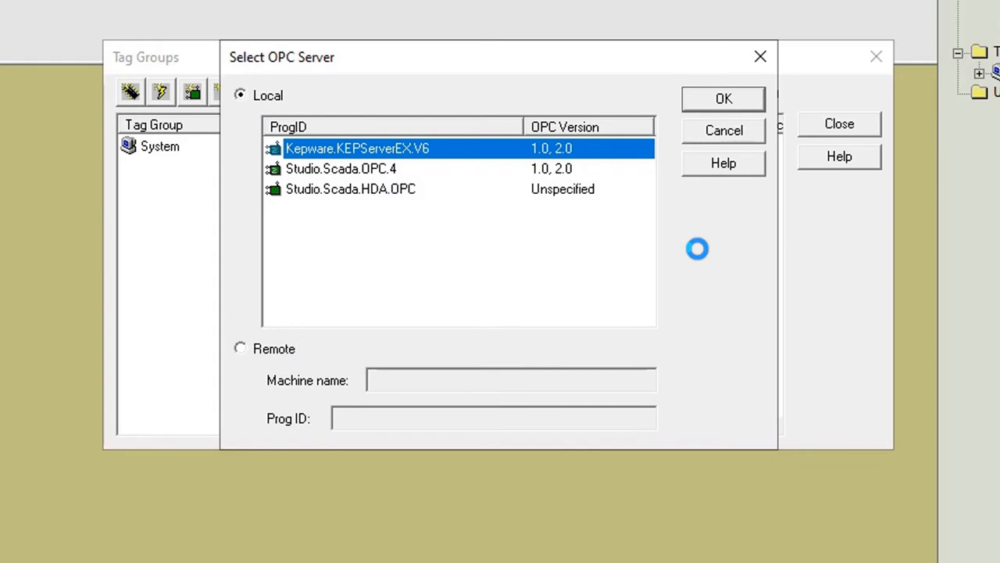
left_click_drag(533, 73, 546, 332)
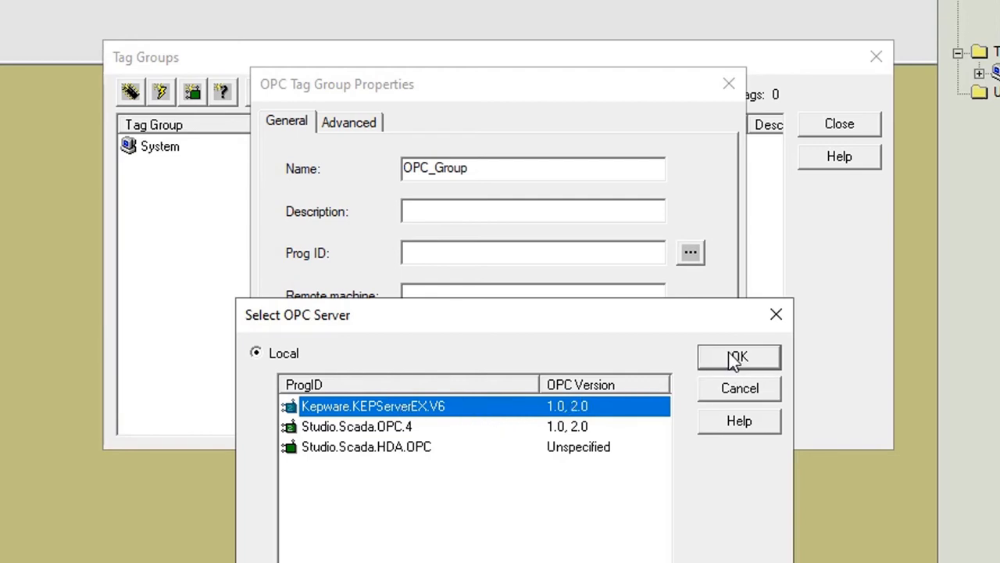
left_click_drag(585, 323, 604, 168)
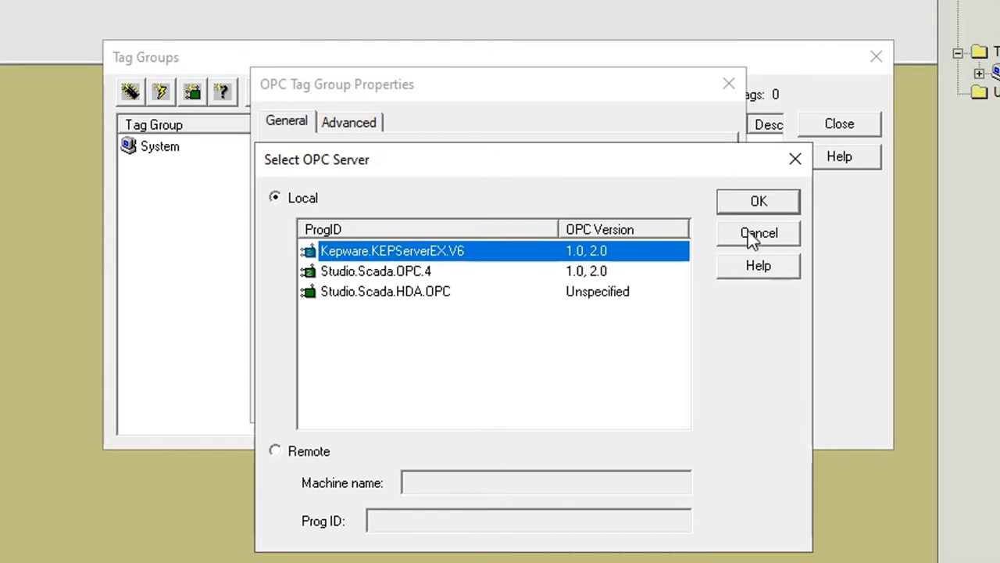
left_click(754, 207)
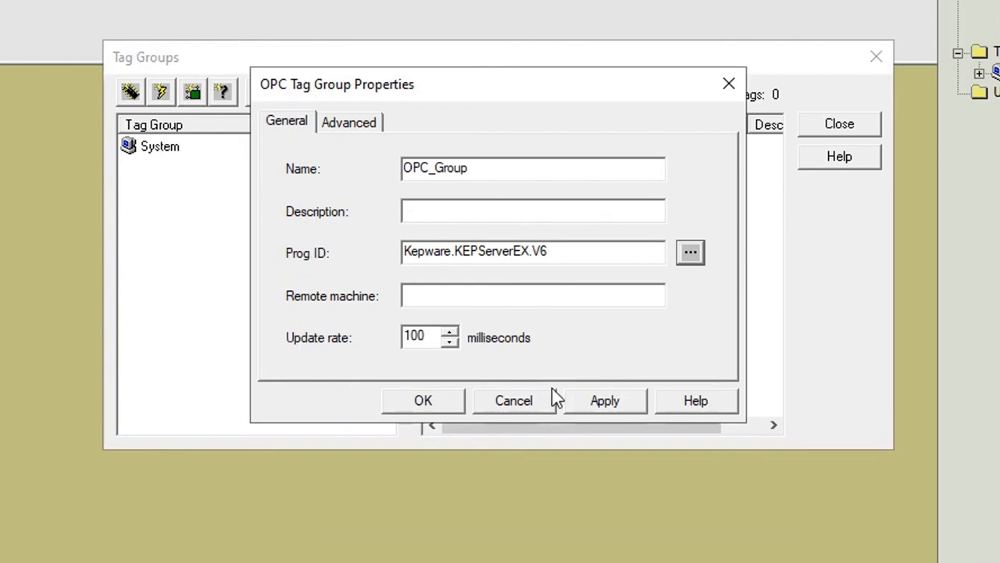
left_click(423, 400)
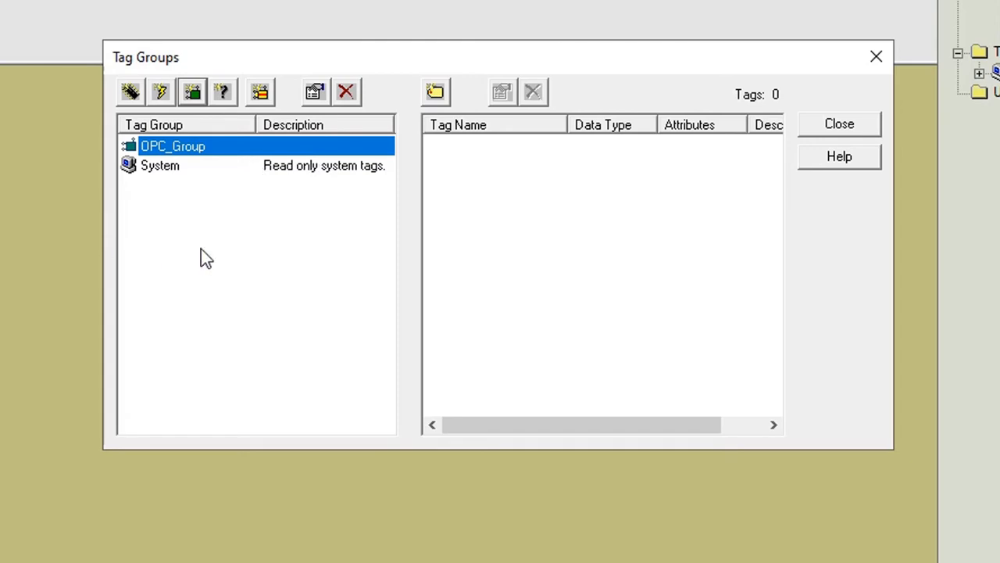
- Start a new tag in OPC_Group and pick Tag1 of Channel1's Device1 from the KEPServerEX server as its server item
left_click(181, 168)
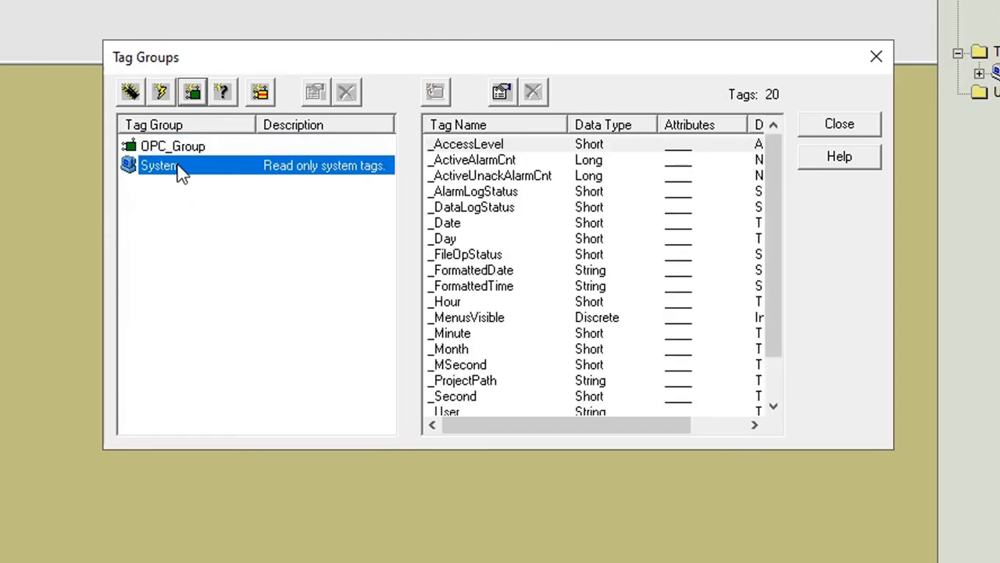
left_click(193, 149)
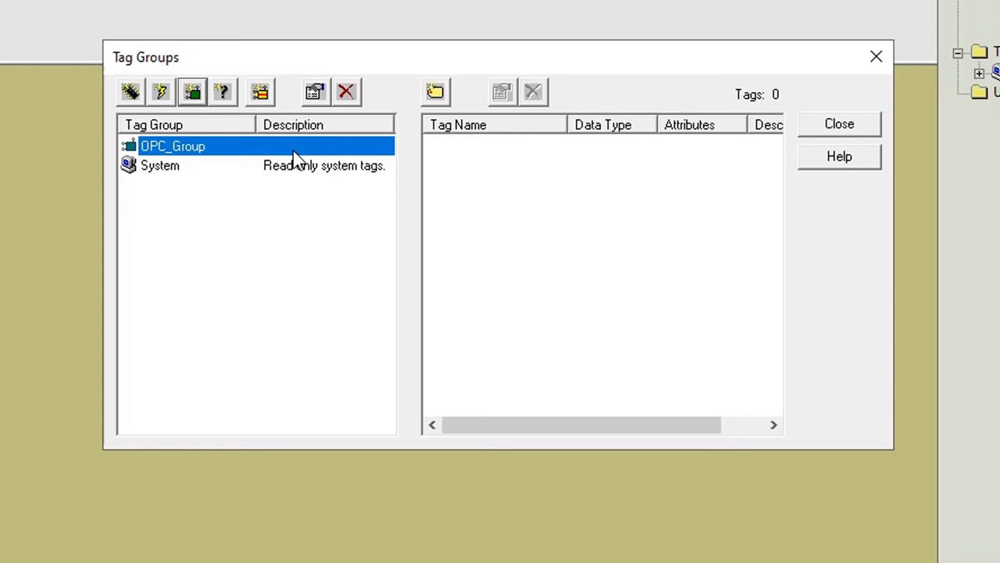
left_click(436, 92)
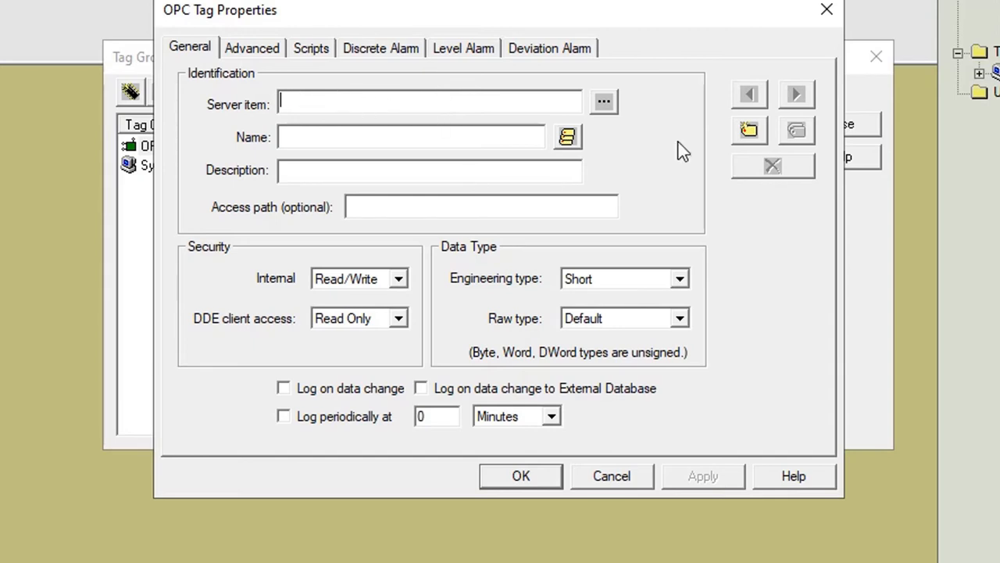
left_click(606, 104)
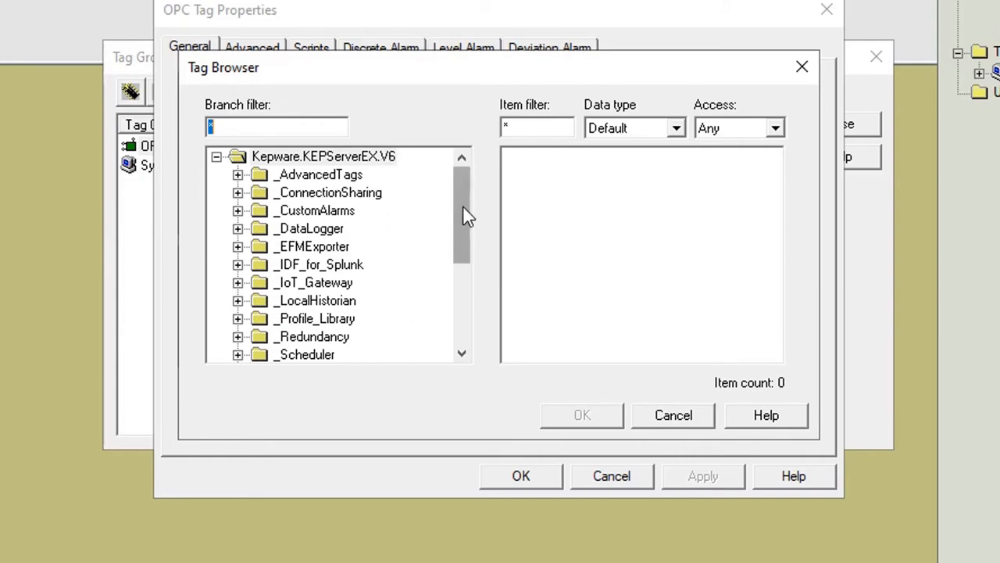
left_click_drag(466, 216, 457, 313)
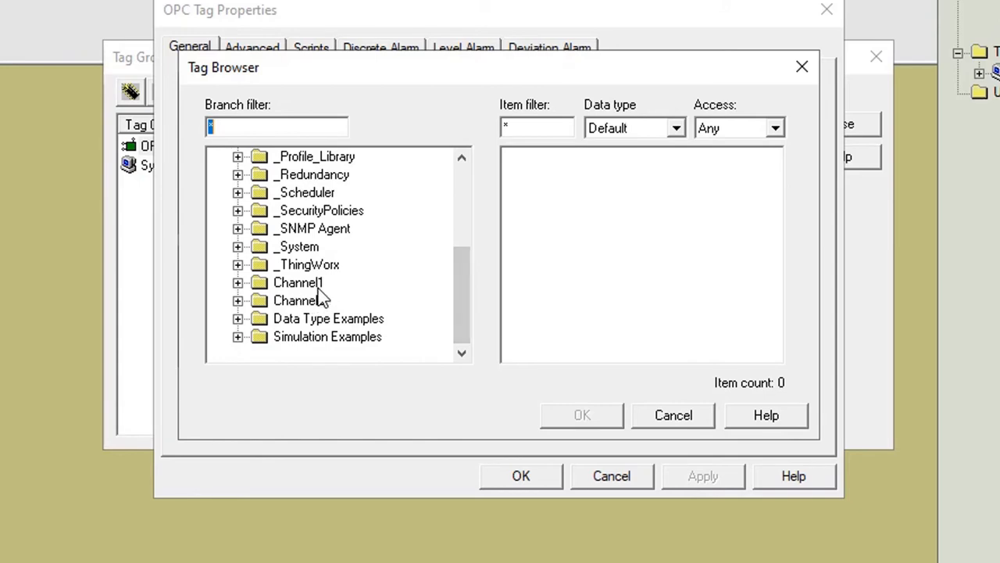
left_click(238, 283)
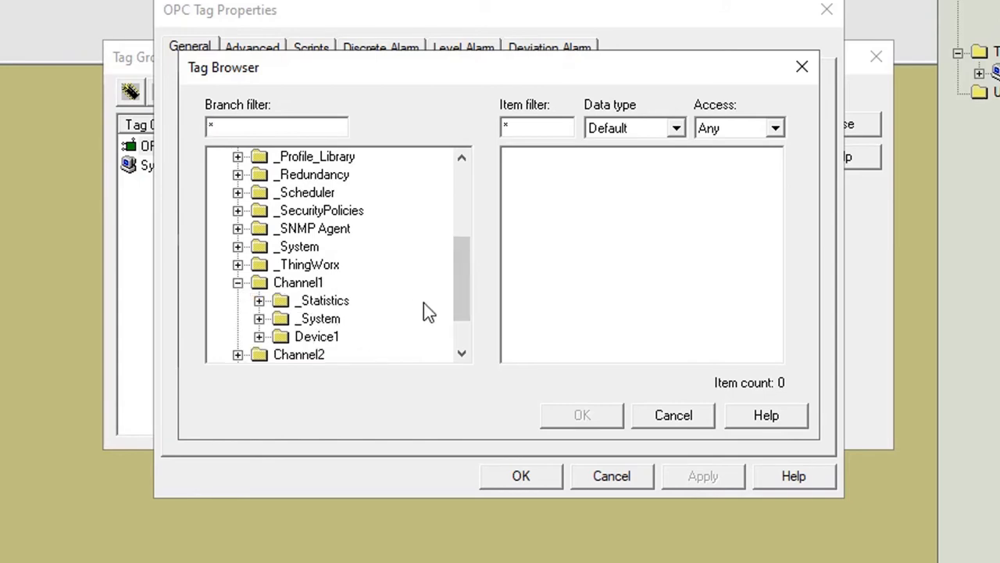
scroll(468, 286, "down", 1)
left_click(338, 285)
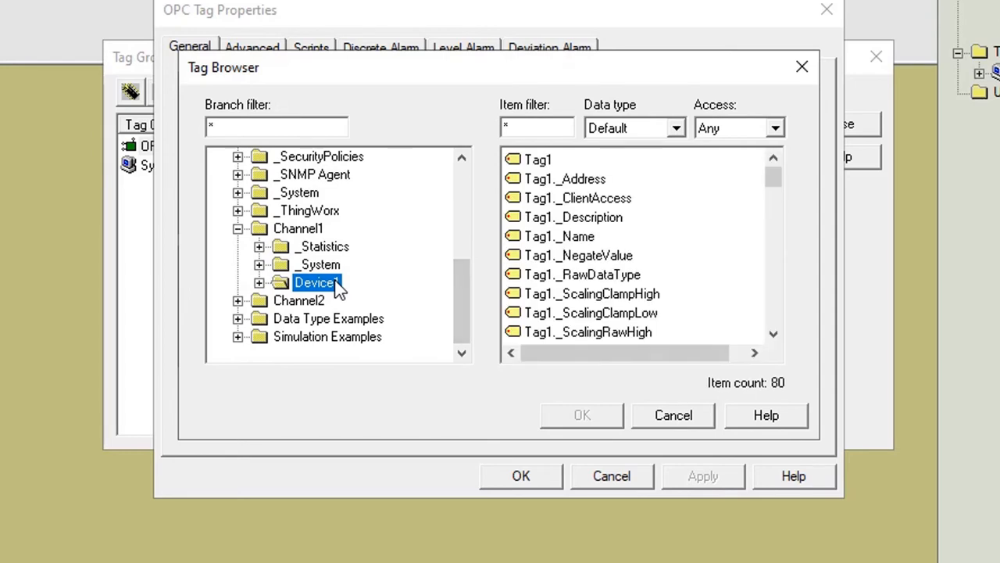
left_click(540, 163)
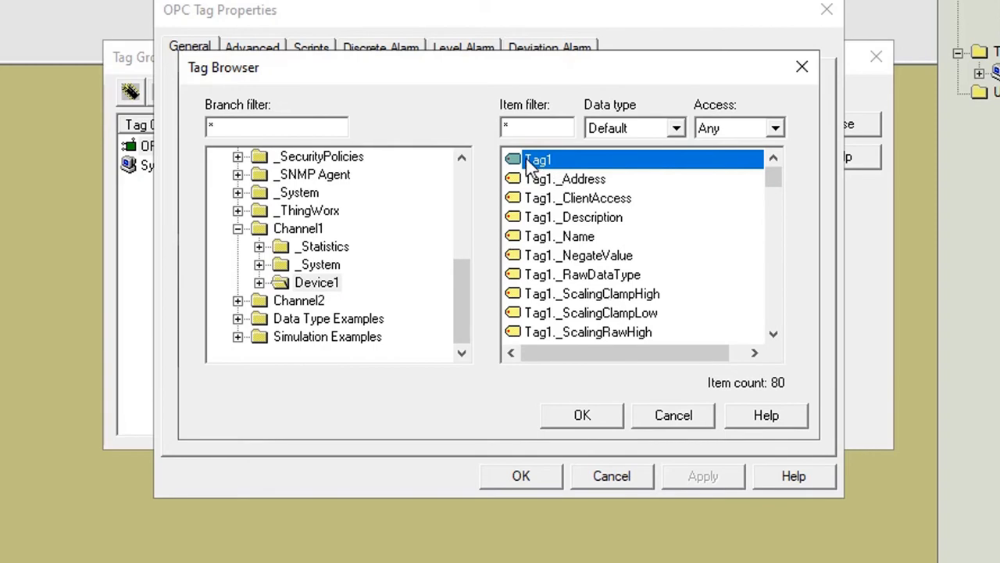
left_click(585, 420)
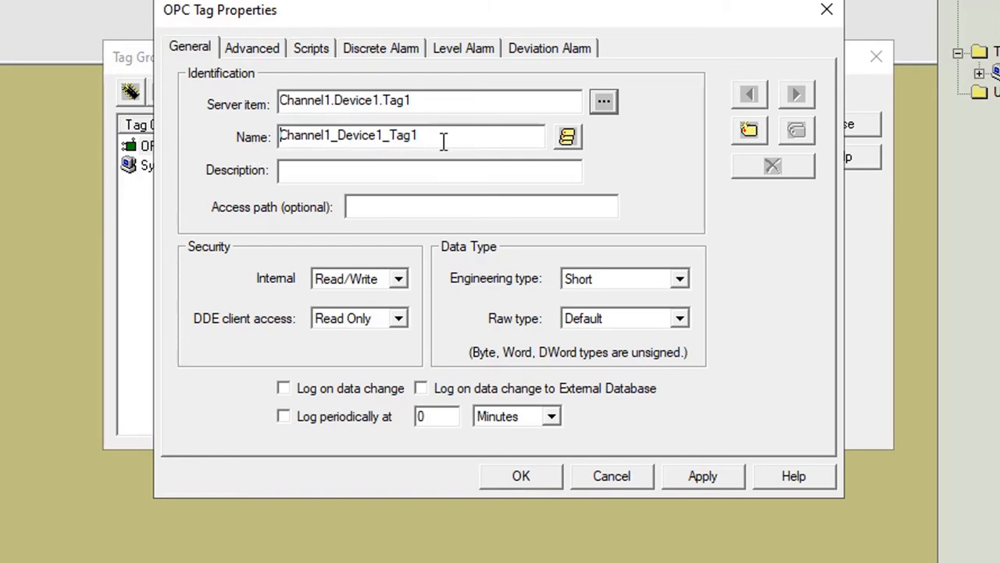
- Name the new OPC tag Tag1 and set its engineering type to Long
left_click_drag(443, 137, 211, 146)
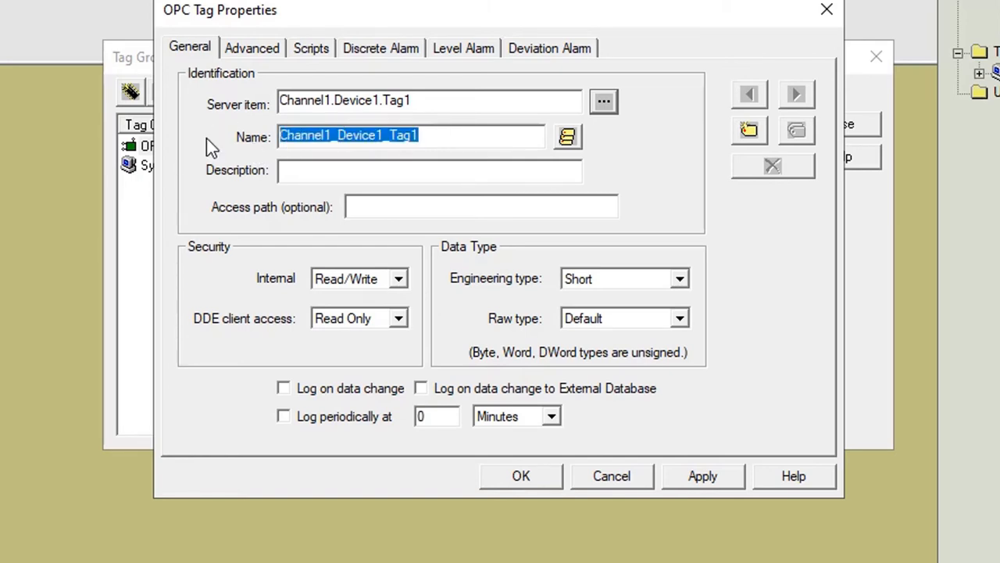
type("Tag")
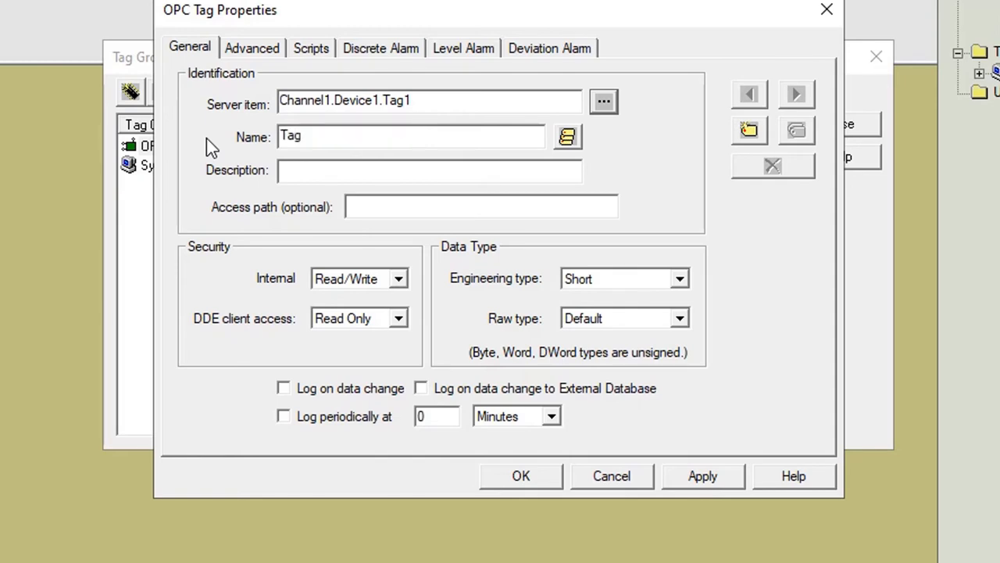
type("1")
left_click(659, 286)
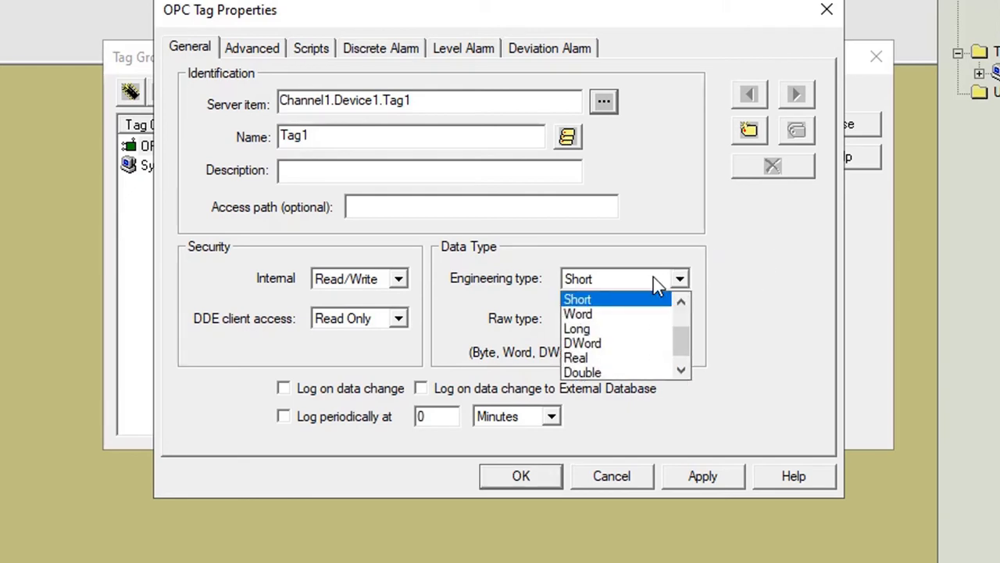
left_click(602, 329)
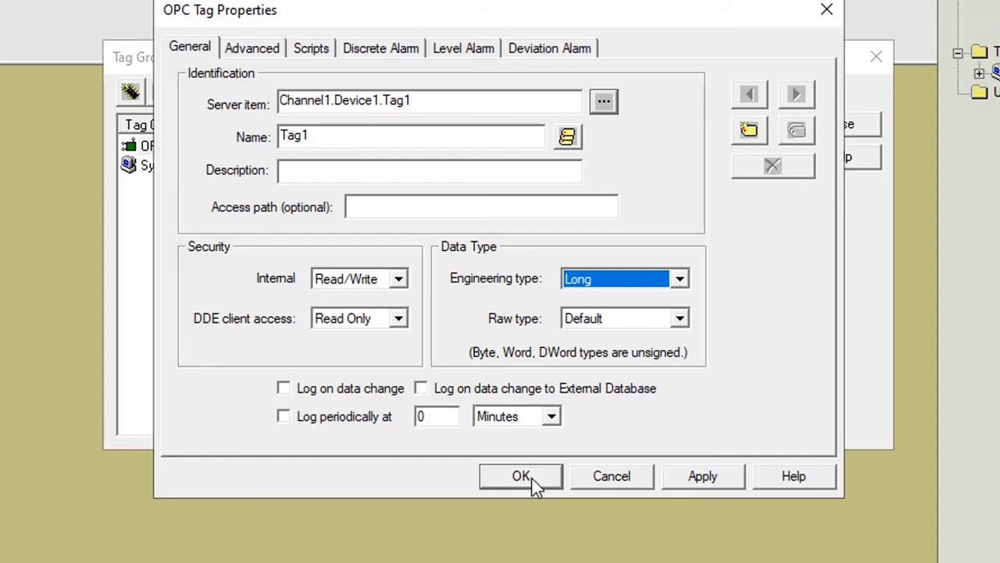
- Copy the server item path Channel1.Device1.Tag1 for reuse and confirm the tag's properties
left_click_drag(450, 102, 258, 96)
key("ctrl+c")
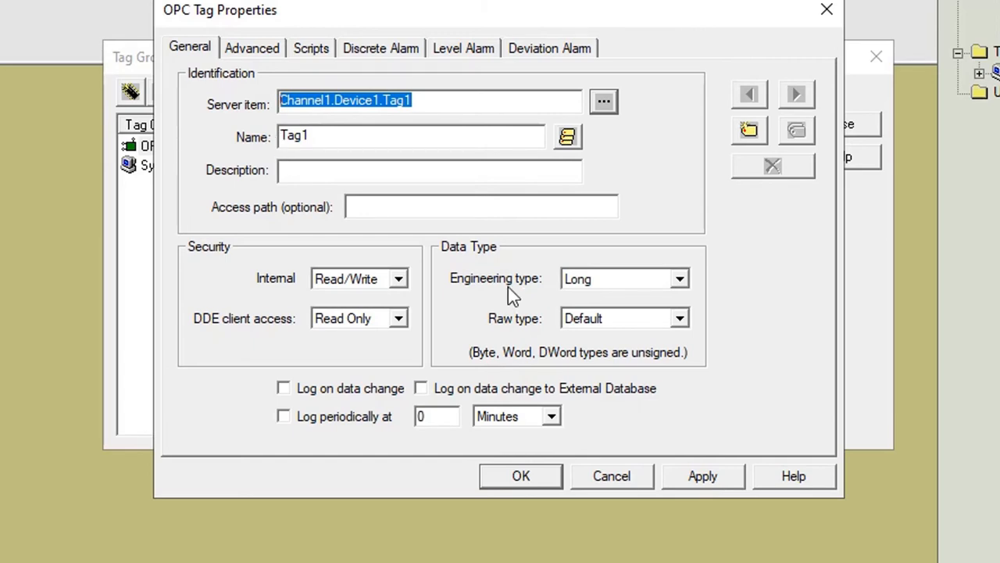
left_click(536, 476)
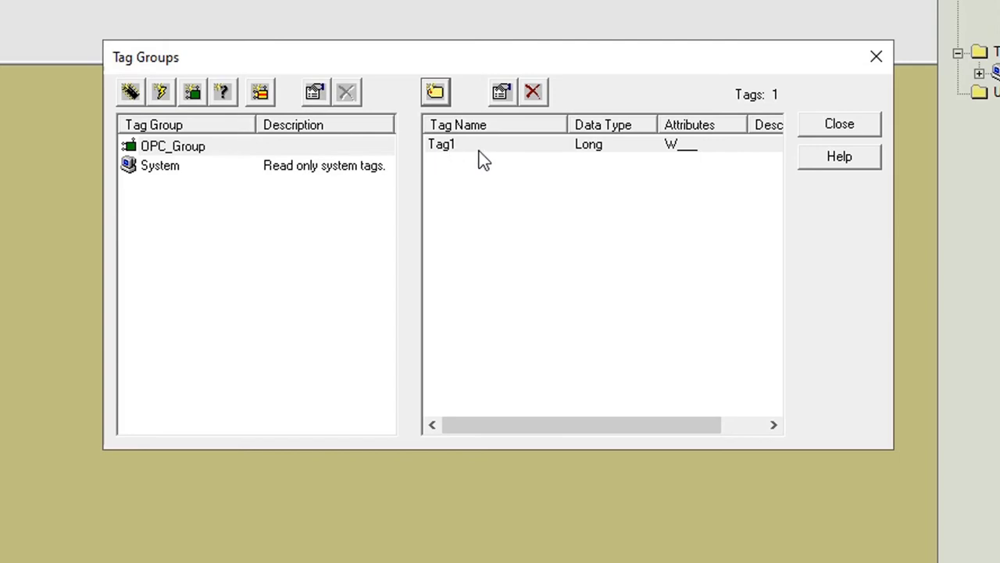
- Shift the Tag Groups window slightly and start a second tag in OPC_Group
left_click_drag(481, 57, 437, 64)
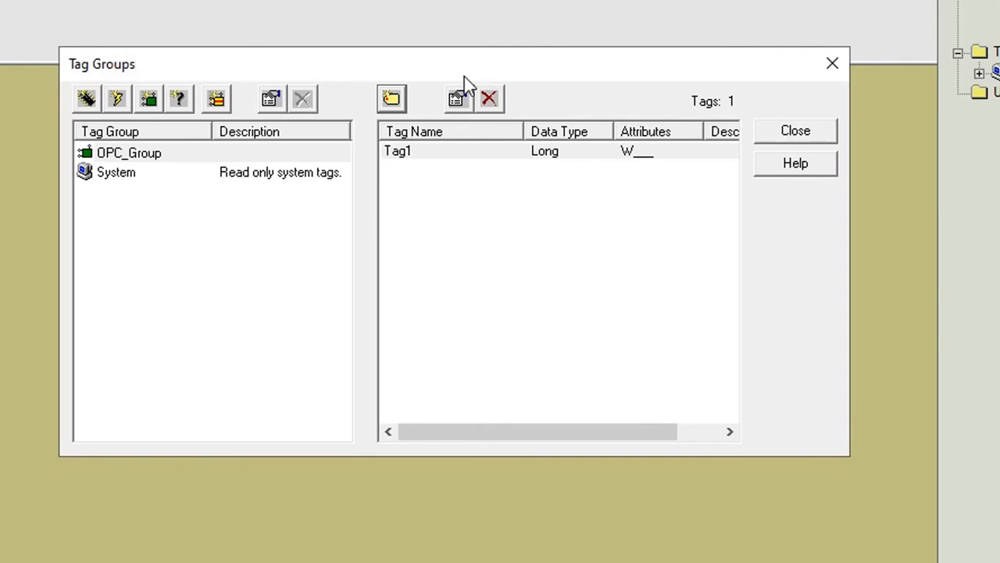
left_click(393, 99)
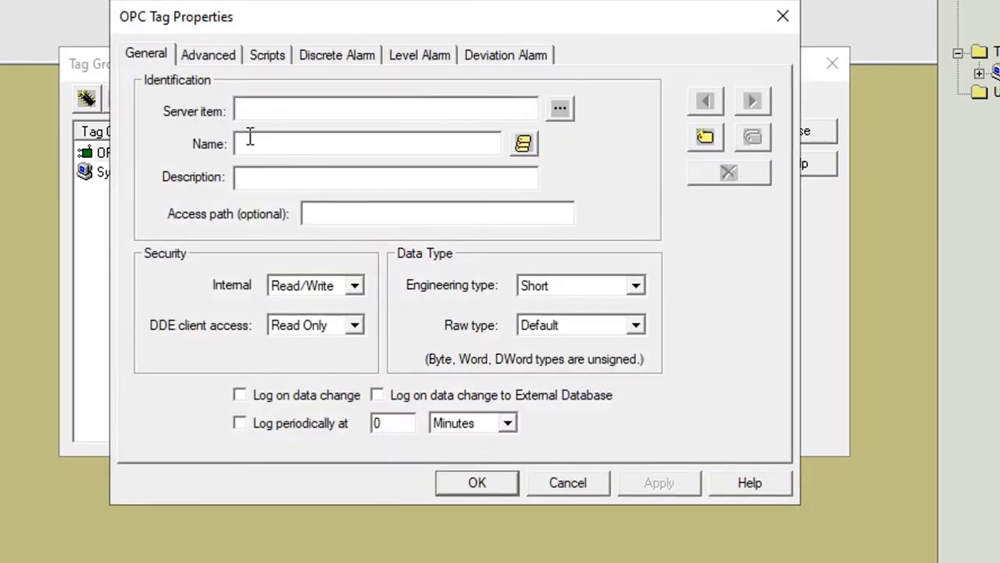
left_click(564, 112)
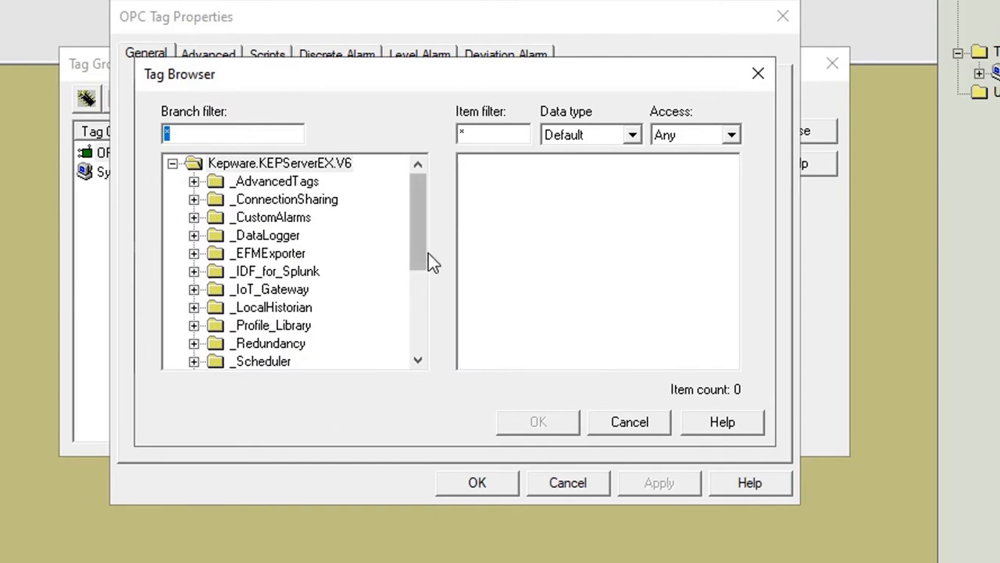
scroll(414, 297, "down", 3)
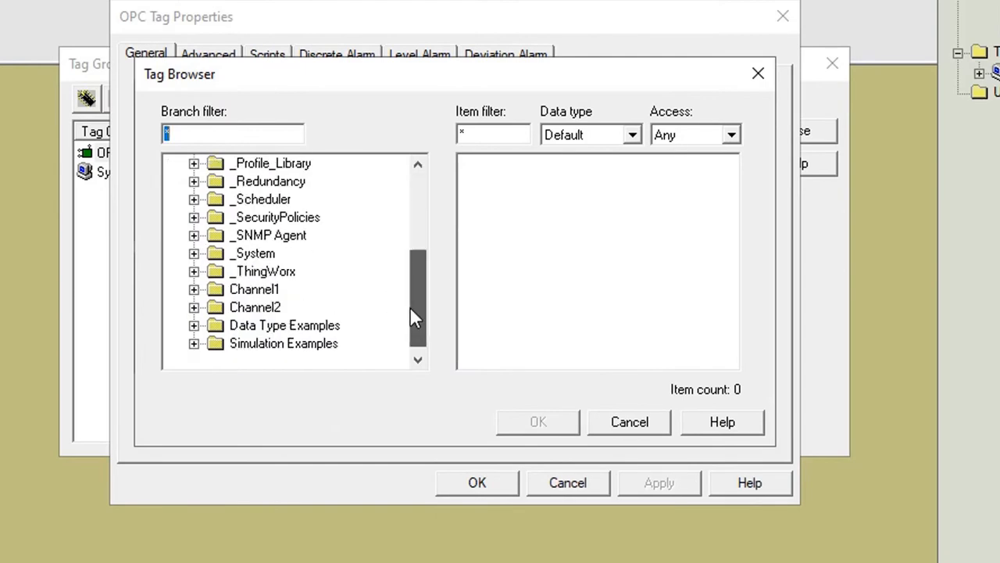
left_click(194, 290)
left_click(274, 344)
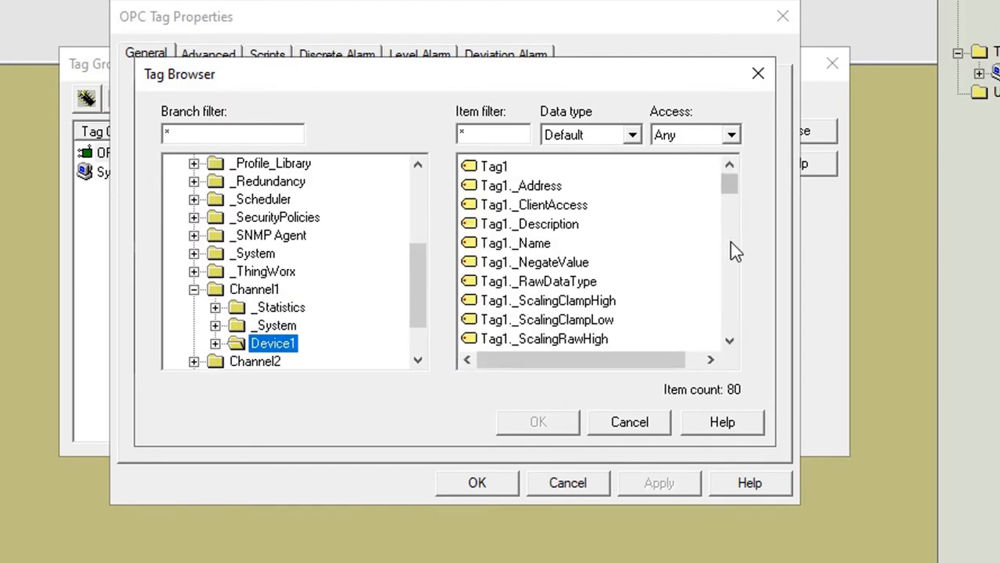
double_click(730, 275)
left_click(730, 278)
left_click(732, 187)
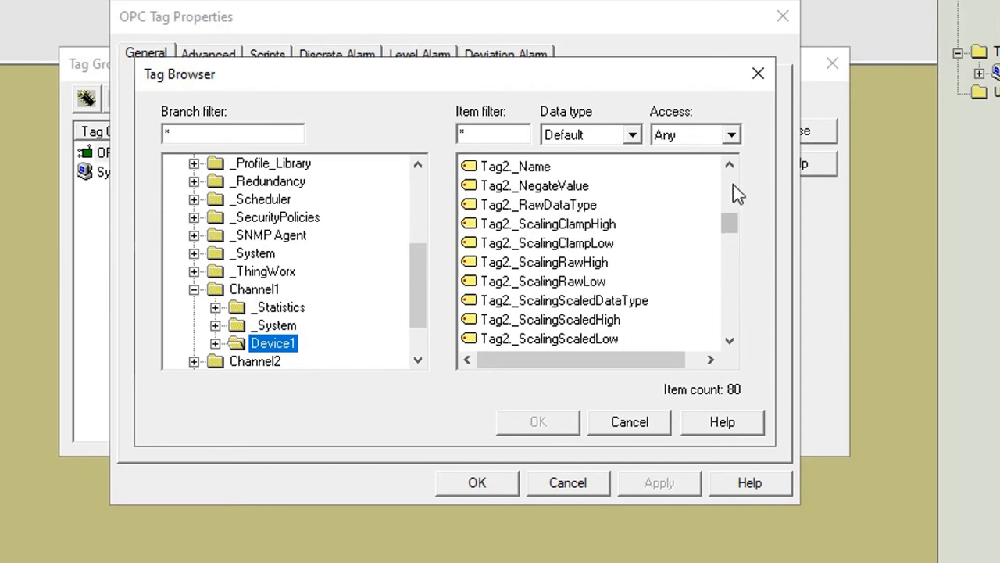
left_click(645, 431)
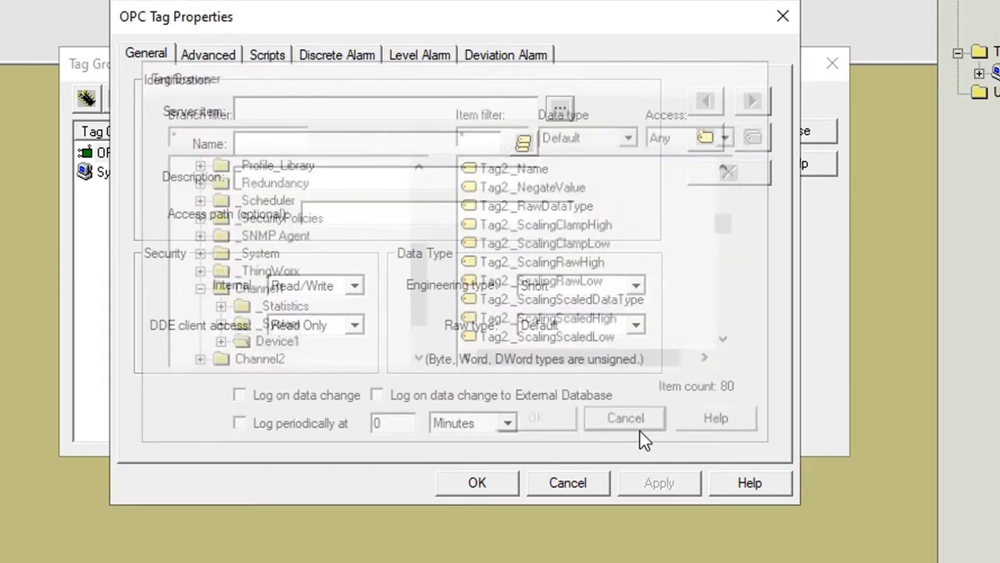
- Define the second tag with server item Channel1.Device1.Tag2, name Tag2 and engineering type Long, and confirm it
left_click(288, 106)
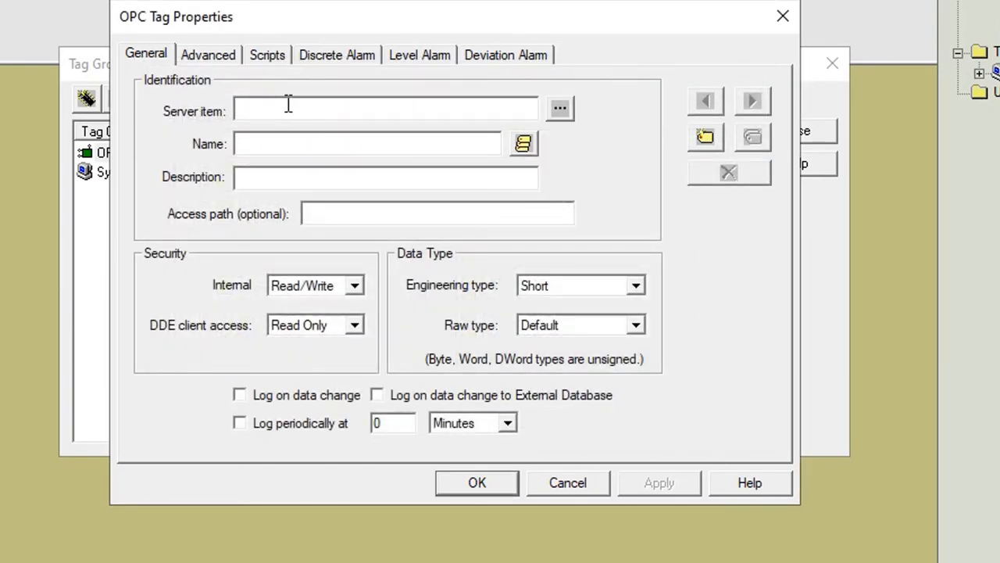
key("ctrl+v")
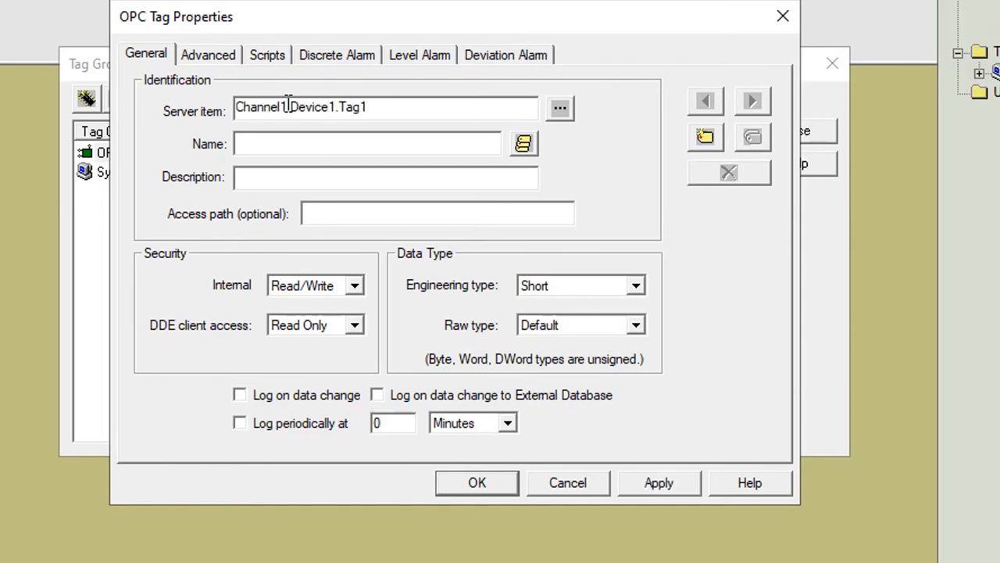
key("BackSpace")
left_click(329, 147)
type("Tag2")
left_click(605, 290)
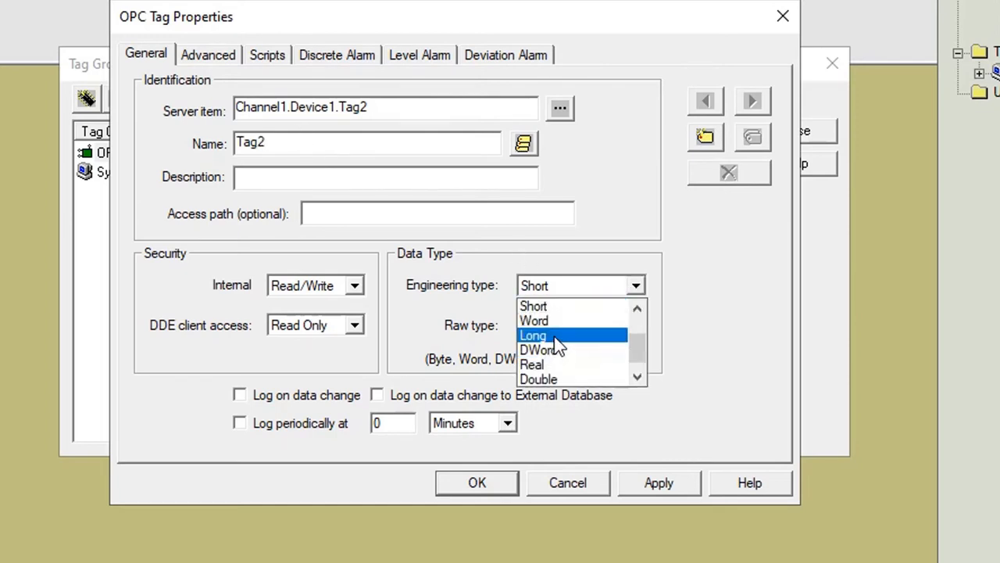
left_click(556, 338)
left_click(666, 485)
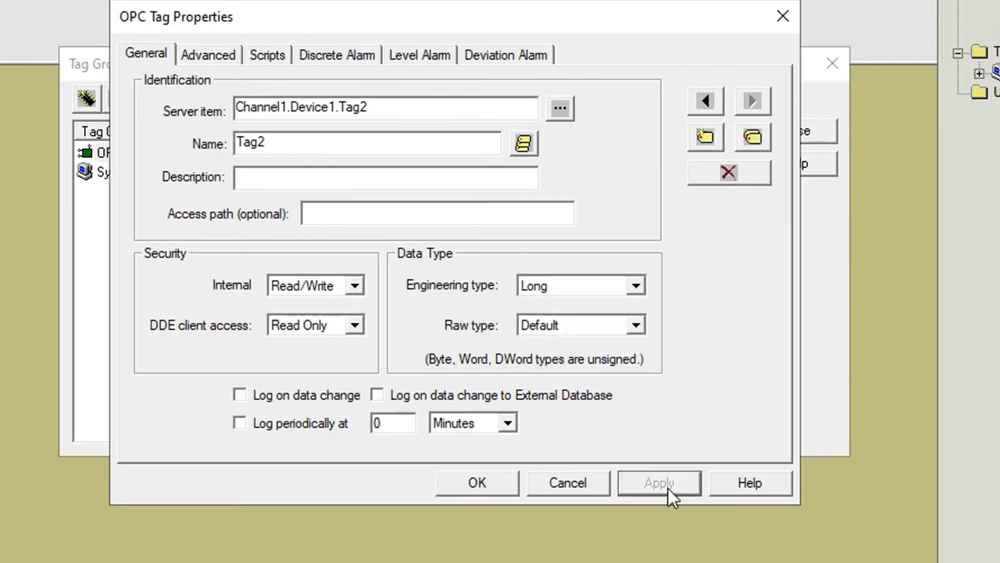
left_click(493, 484)
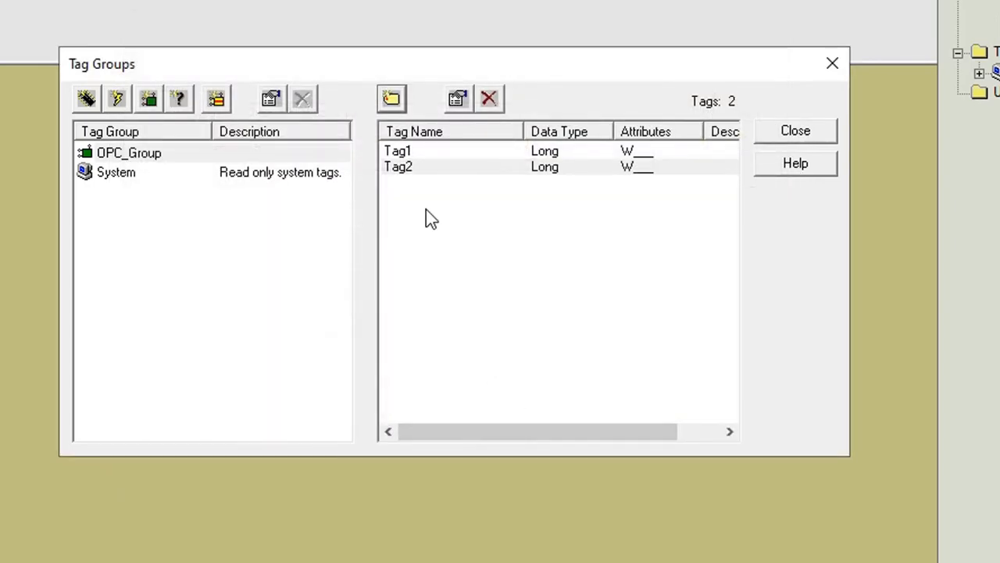
- Add a third tag to OPC_Group with server item Channel1.Device1.Tag3, name Tag3 and engineering type Long
left_click(391, 100)
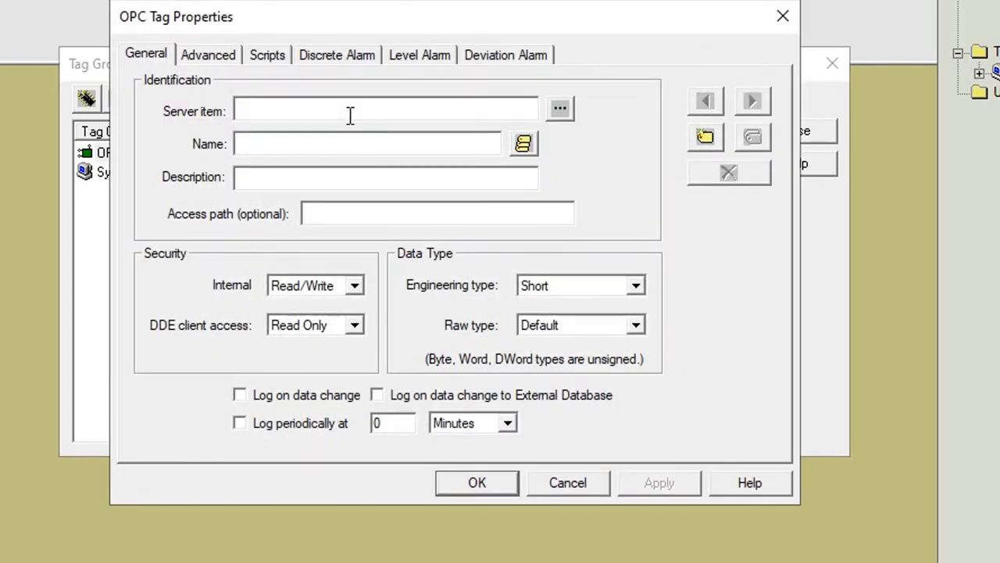
left_click(350, 115)
key("ctrl+v")
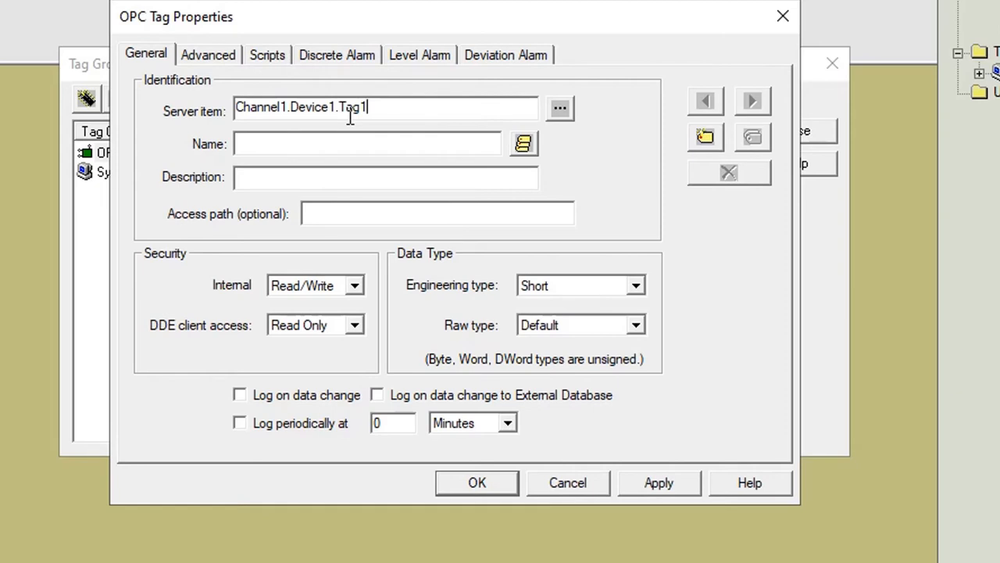
left_click(296, 148)
type("Tag3")
left_click(620, 286)
left_click(562, 341)
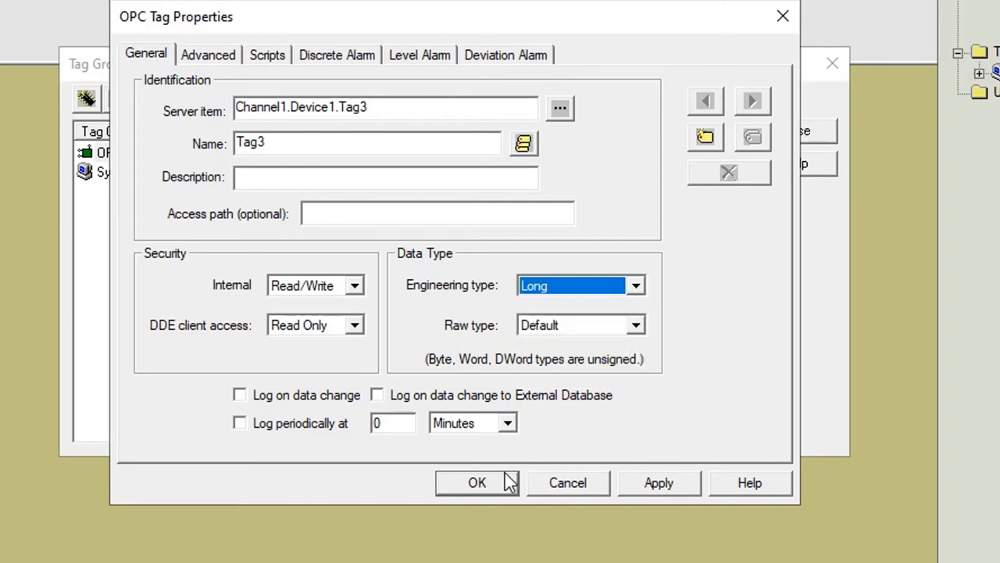
left_click(484, 485)
- Add a fourth tag to OPC_Group with server item Channel1.Device1.Tag4, name Tag4 and engineering type Long
left_click(390, 98)
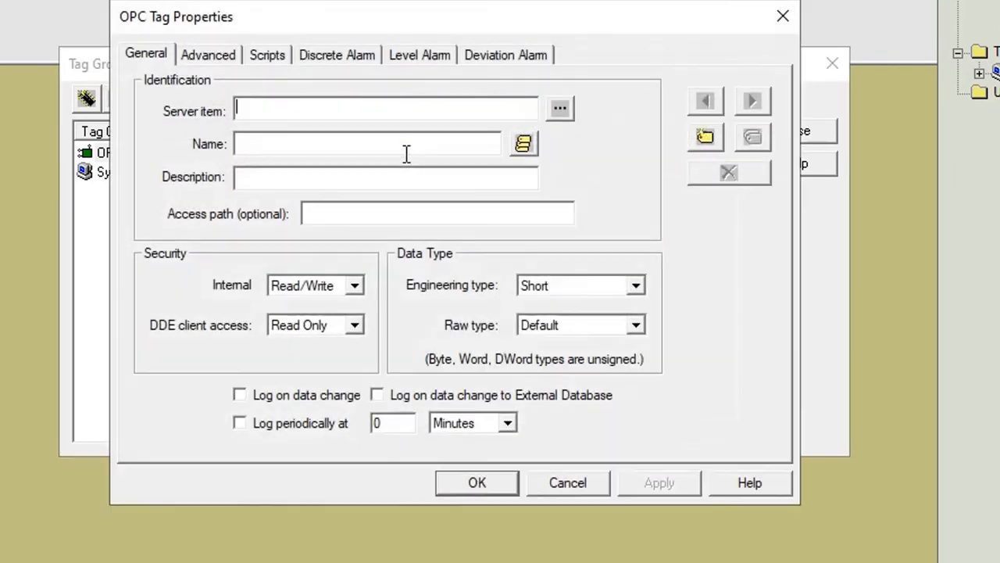
type("Channel1.Device1.Tag1")
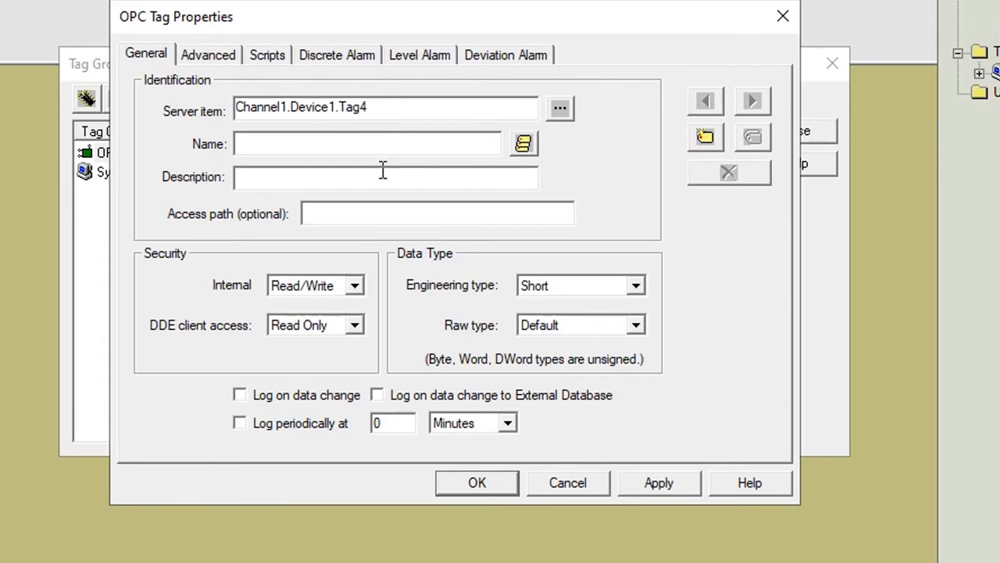
left_click(385, 146)
type("Tag4")
left_click(590, 286)
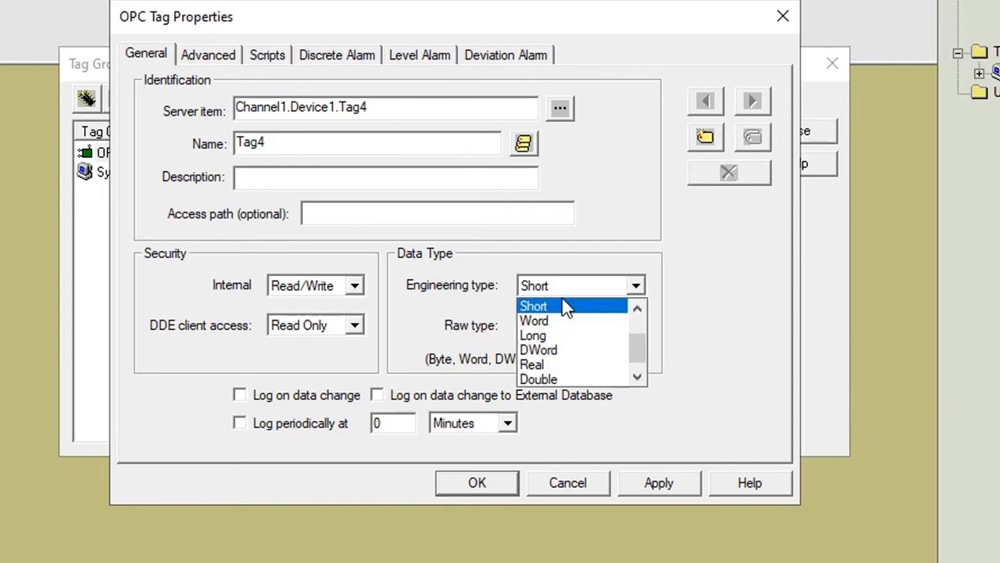
left_click(537, 336)
left_click(489, 484)
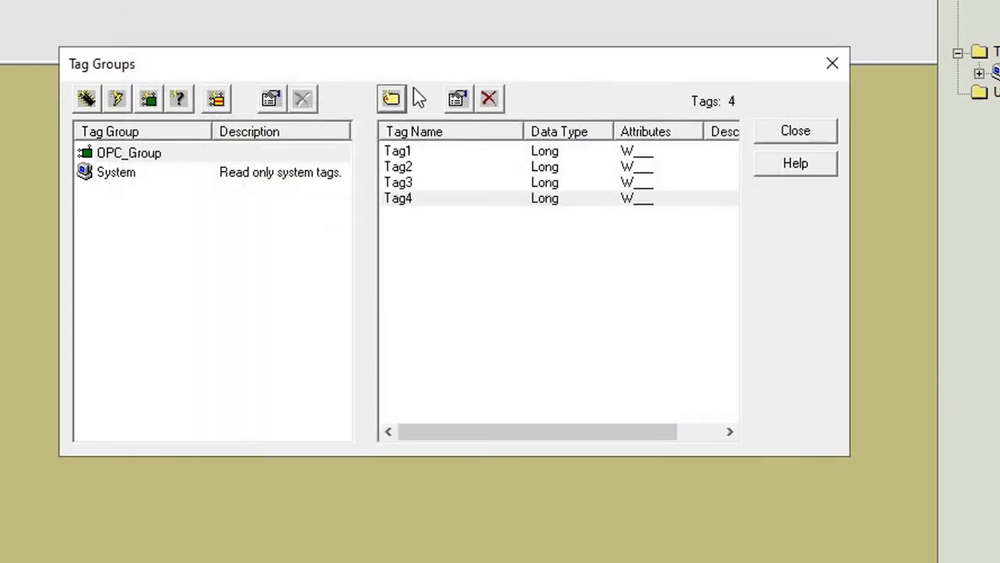
- Add a fifth tag to OPC_Group with server item Channel1.Device1.Tag5, name Tag5 and engineering type Long
left_click(391, 100)
type("Channel1.Device1.Tag1")
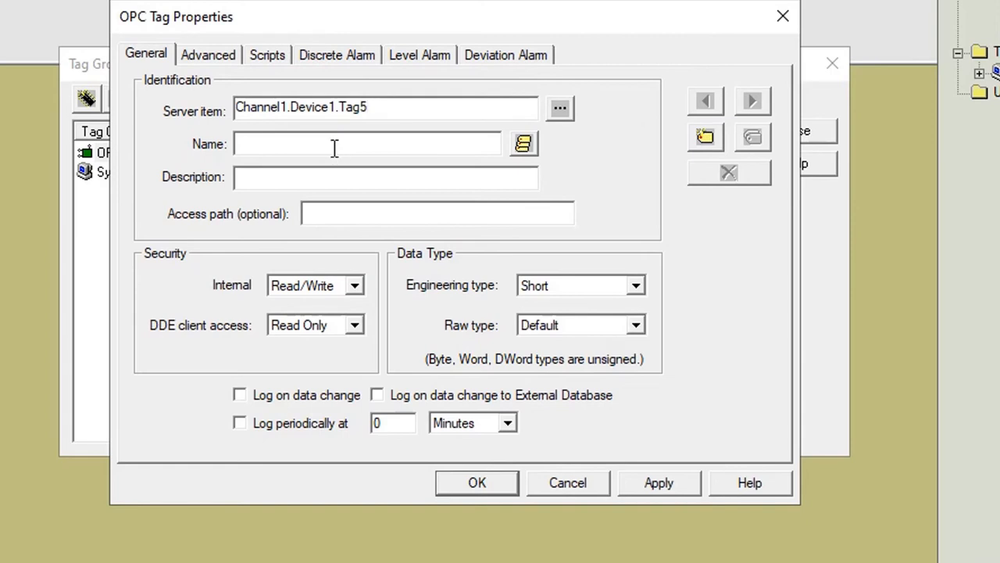
left_click(334, 149)
type("Tag5")
left_click(559, 285)
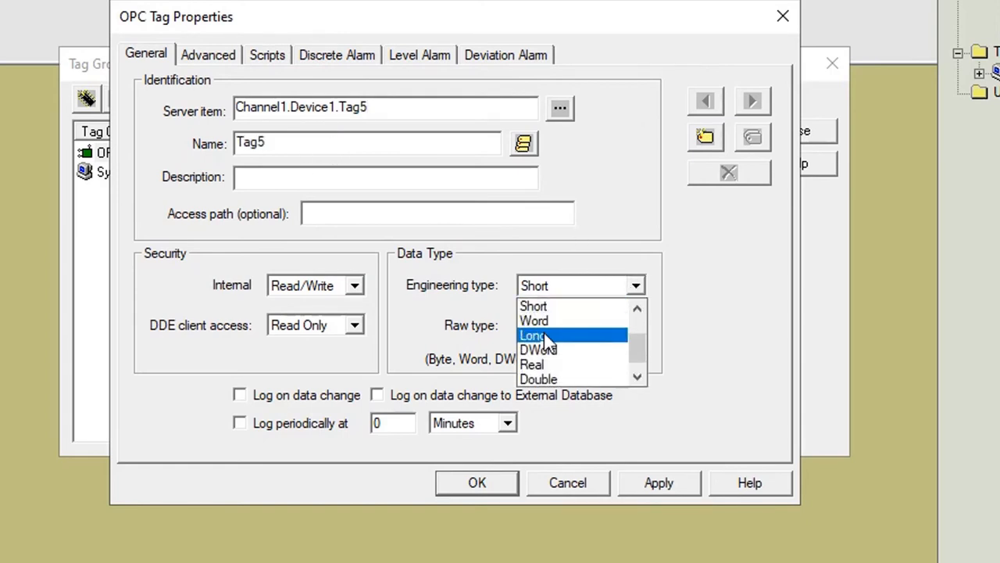
left_click(551, 337)
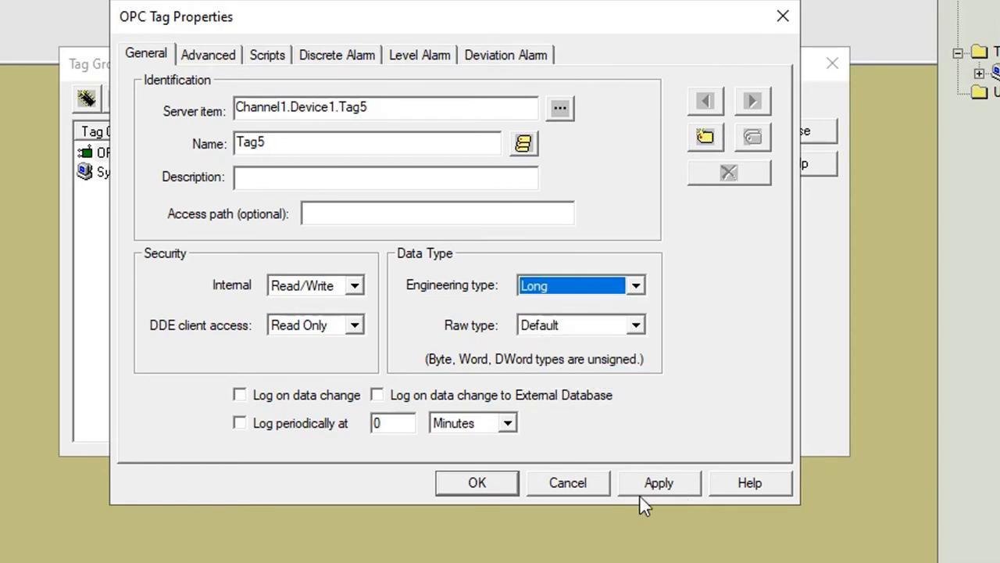
left_click(660, 483)
left_click(478, 483)
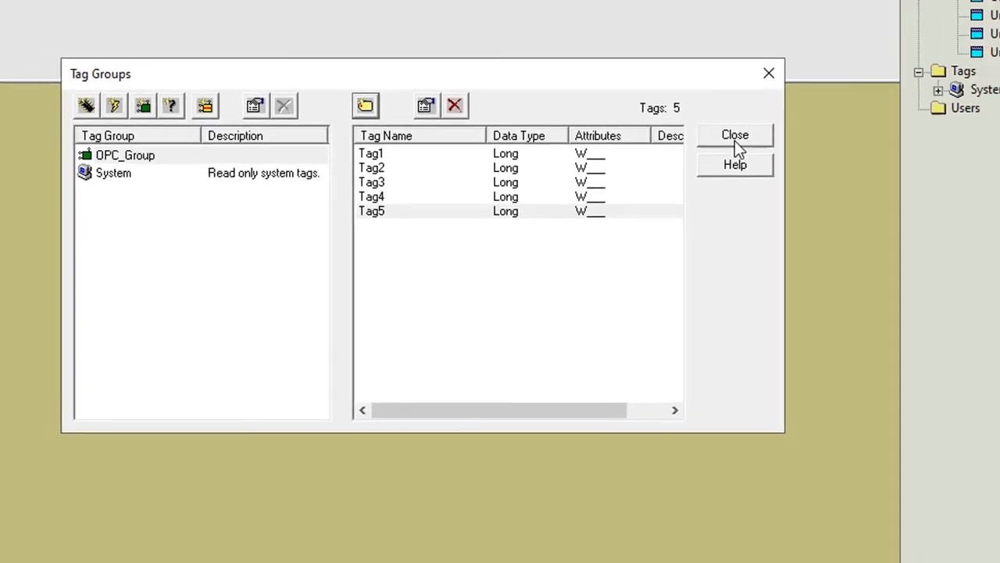
- Close the tag group setup, expand OPC_Group in the project tree to review its tags, and dismiss the tree
left_click(750, 125)
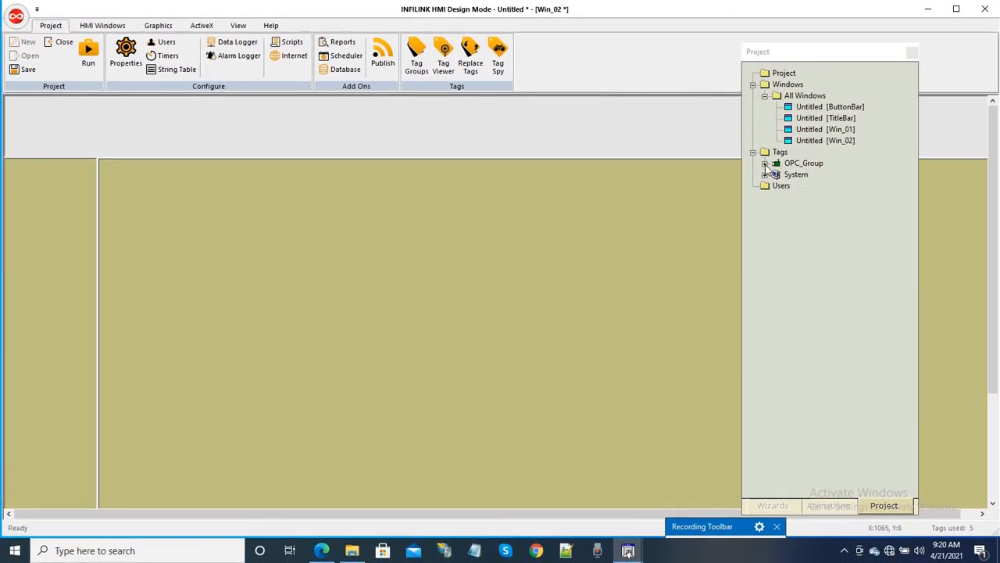
left_click(766, 163)
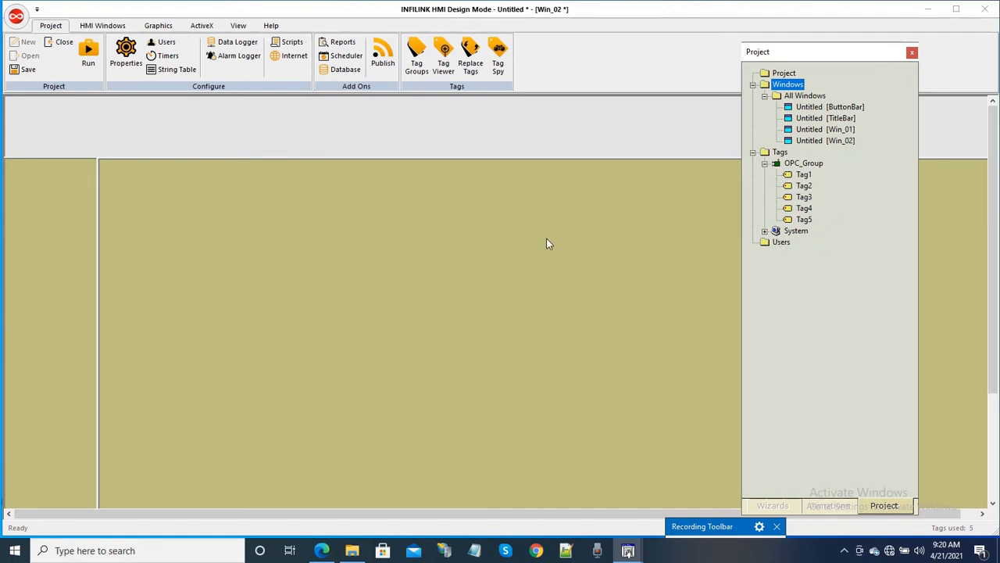
left_click_drag(813, 53, 762, 59)
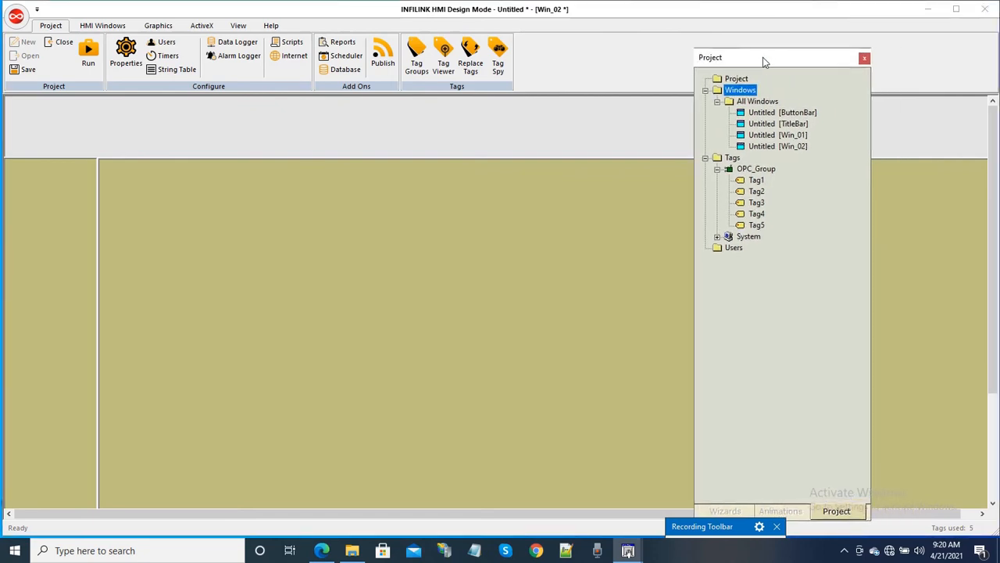
left_click(864, 58)
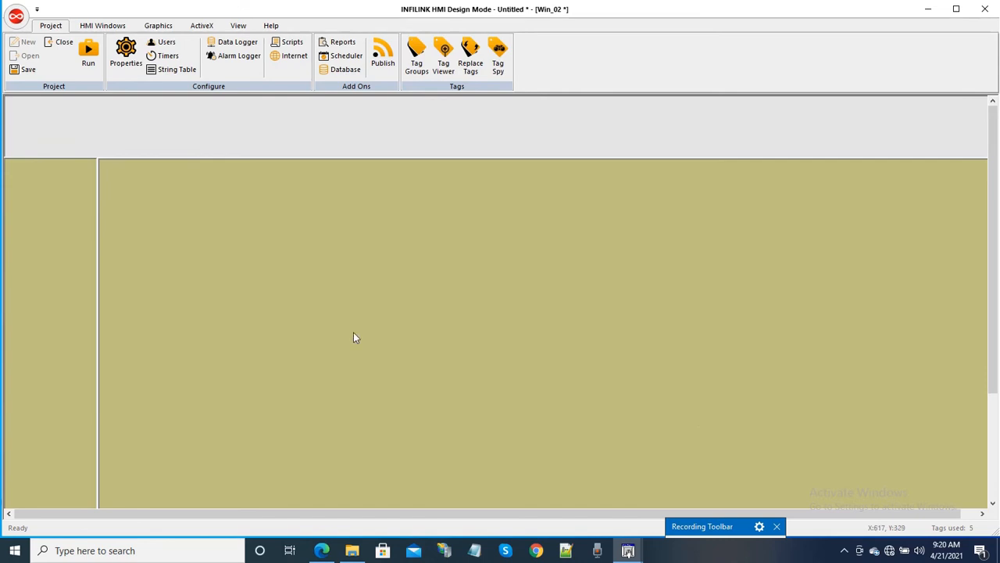
- Draw a picture frame about 94 × 76 in the TitleBar window
left_click(101, 122)
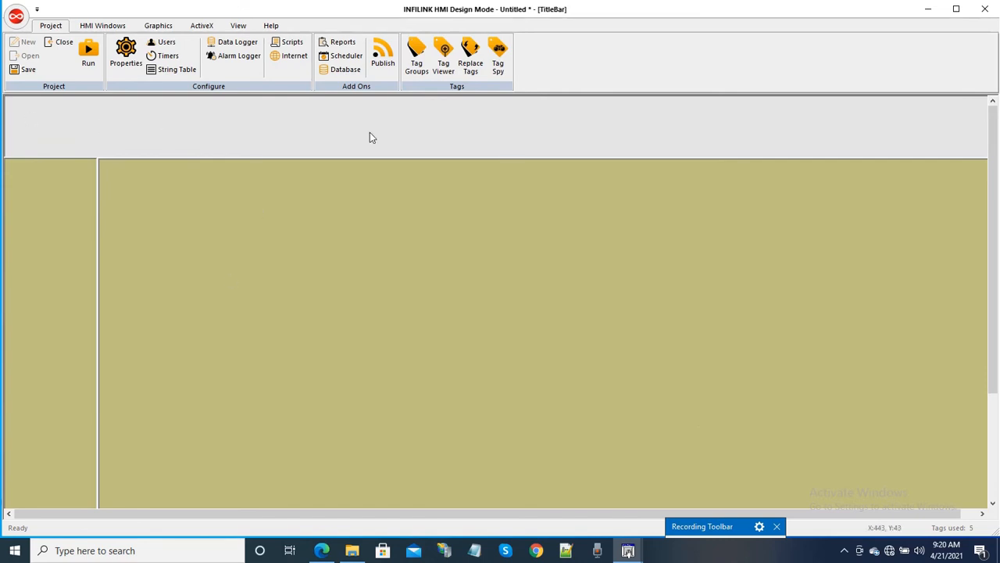
left_click(157, 27)
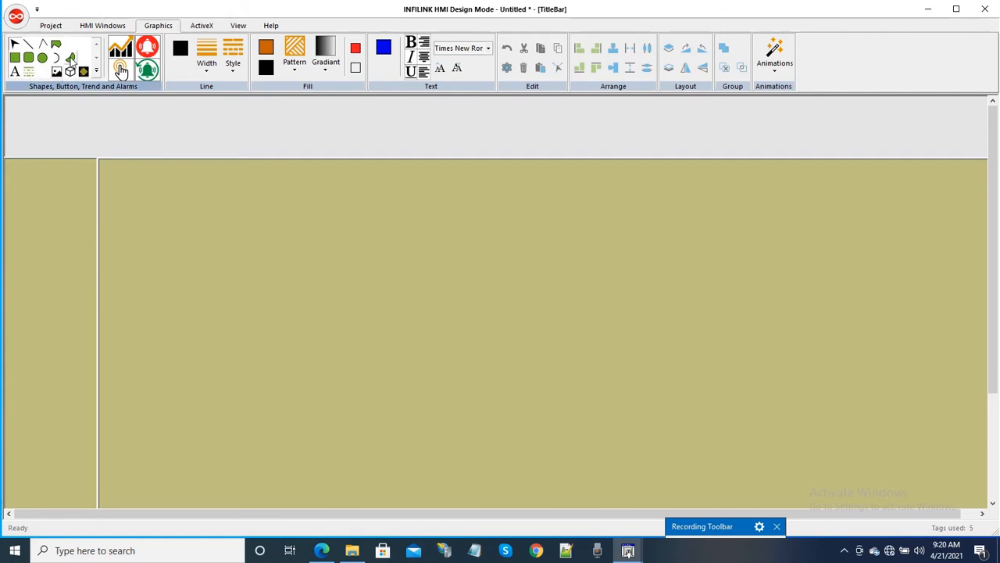
left_click(56, 72)
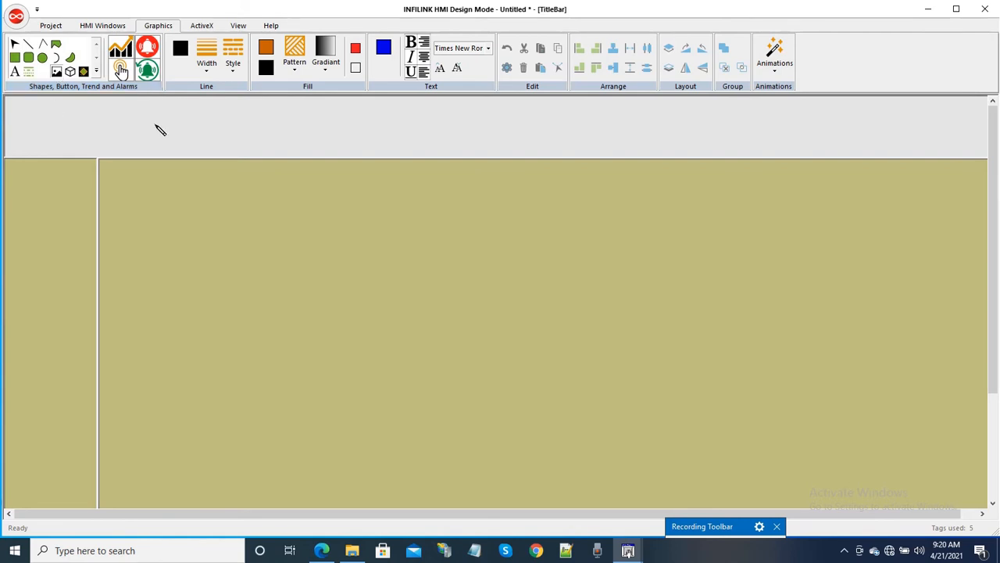
left_click_drag(169, 103, 229, 153)
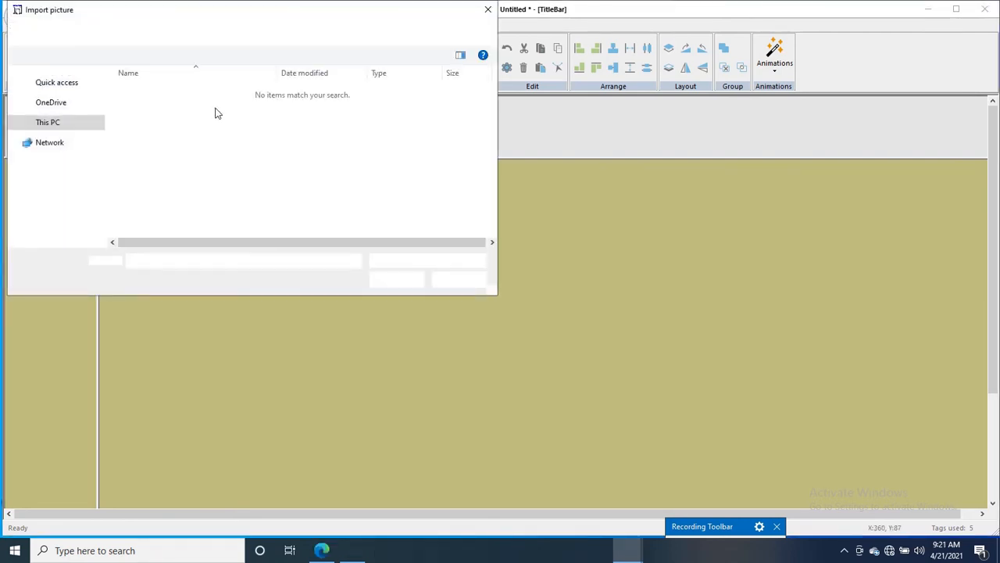
- Import the JPEG file CompanyLogo.jpg from the Logo folder on drive F: as the title bar picture
left_click_drag(201, 17, 307, 92)
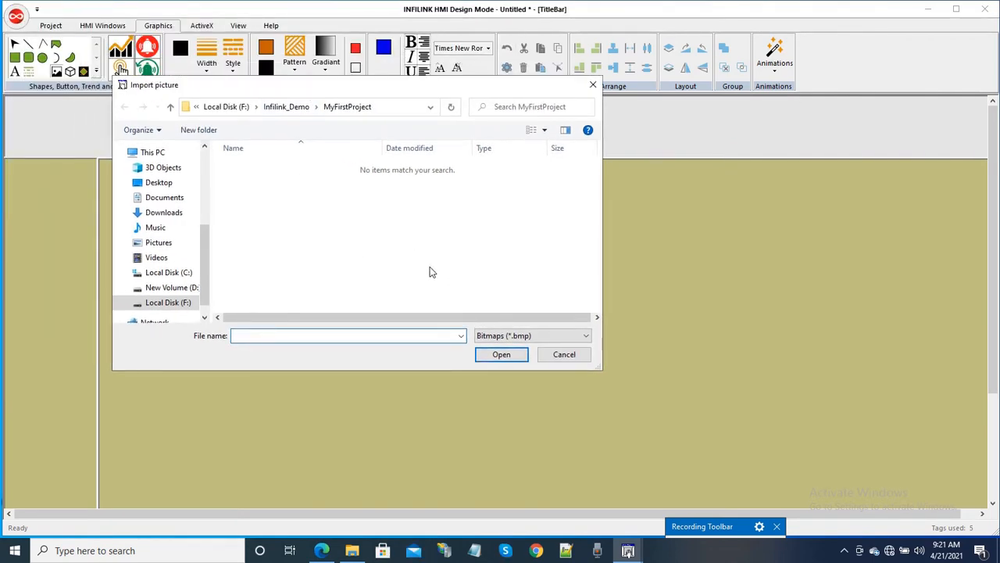
left_click(171, 305)
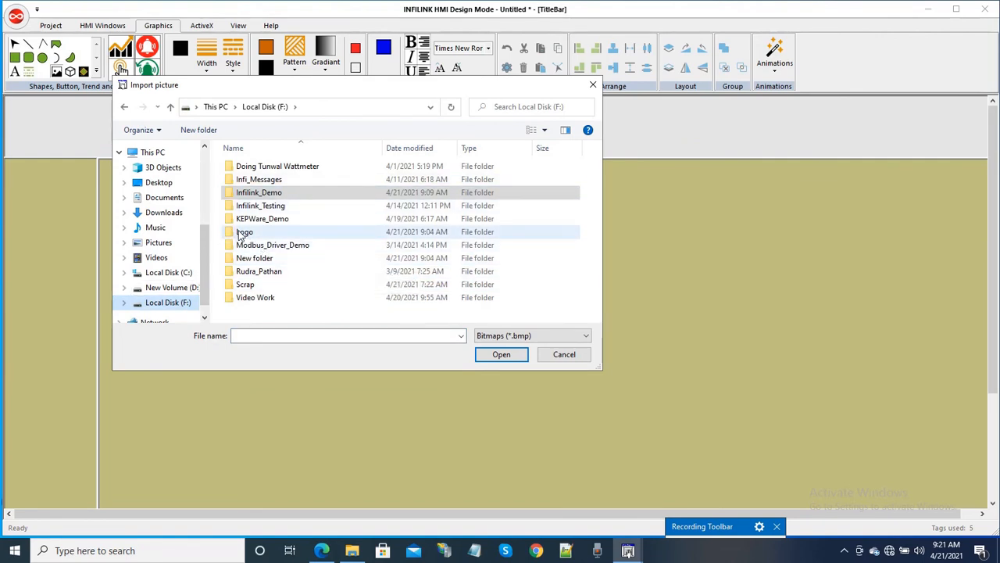
double_click(242, 233)
left_click(519, 339)
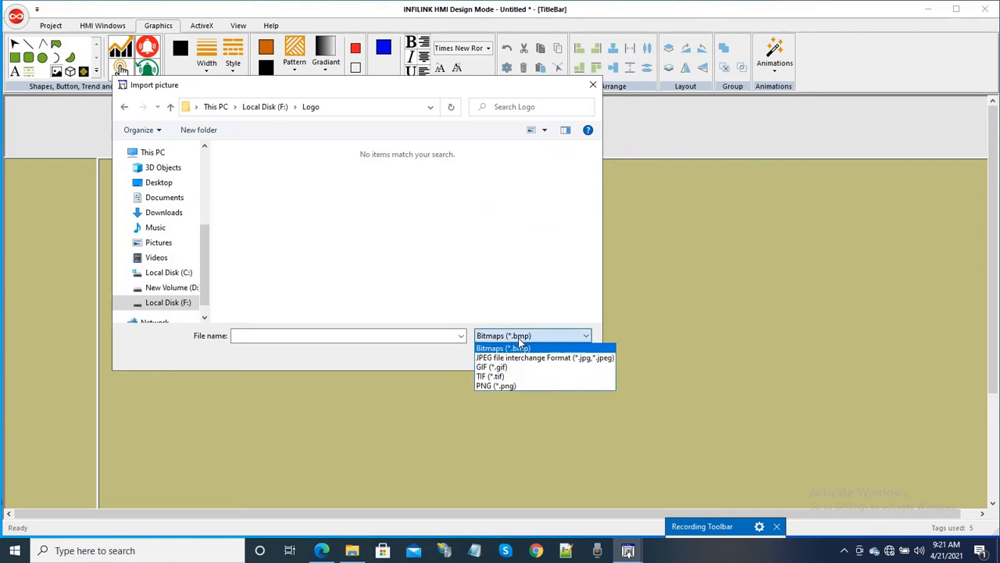
left_click(508, 358)
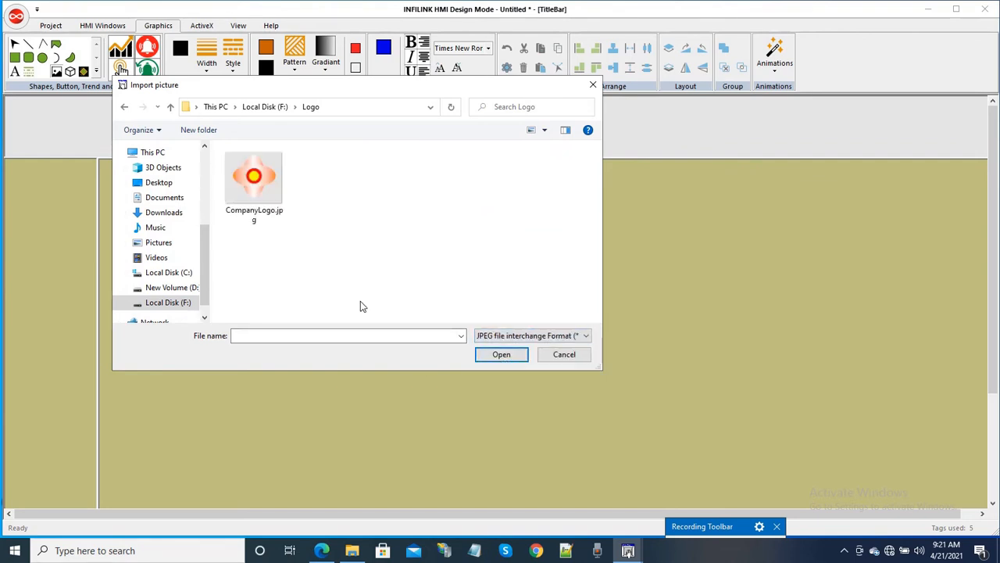
left_click(248, 182)
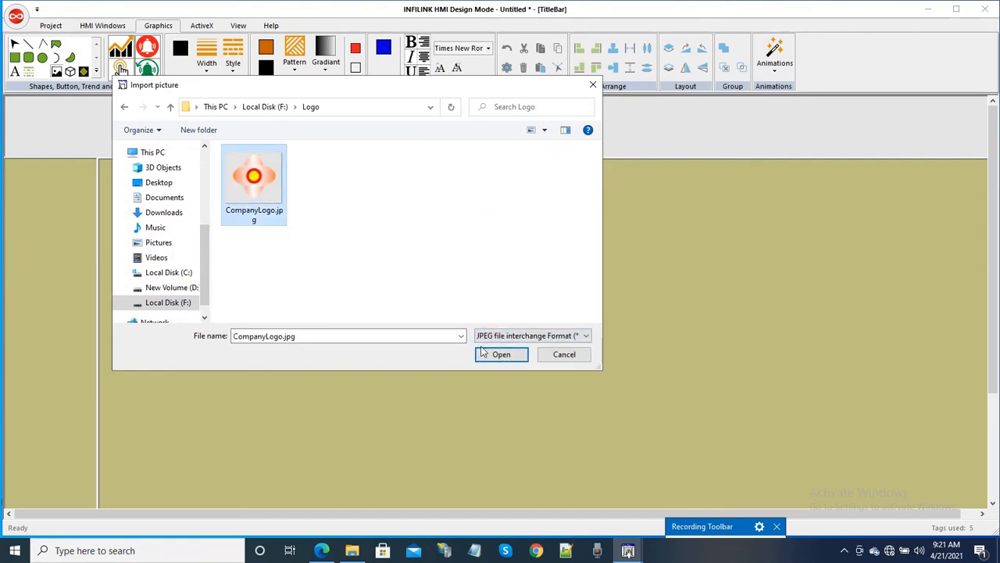
left_click(501, 356)
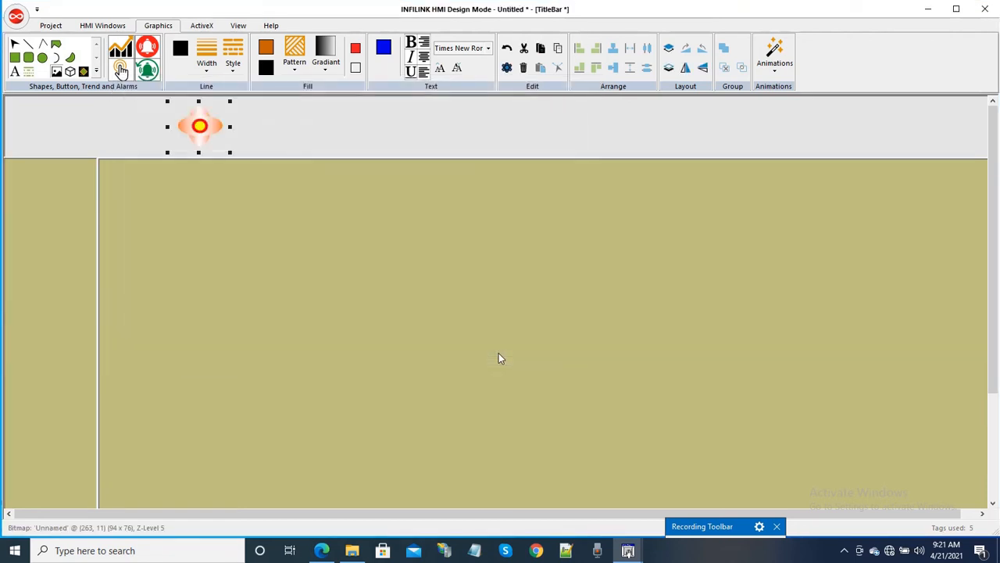
- Resize the logo to 106 × 95 and position it in the title bar at about (306, 2)
left_click_drag(210, 138, 233, 141)
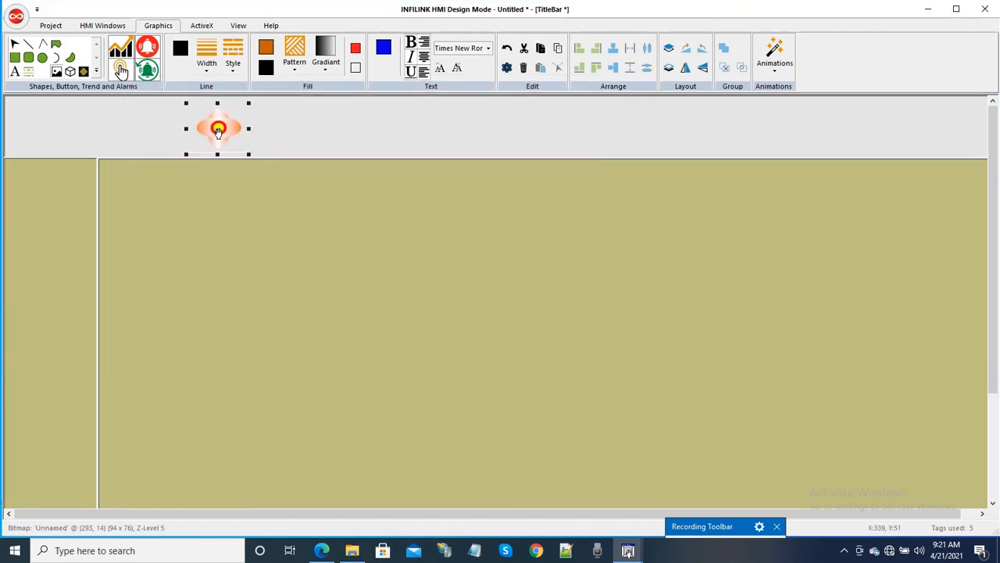
right_click(217, 131)
left_click(267, 197)
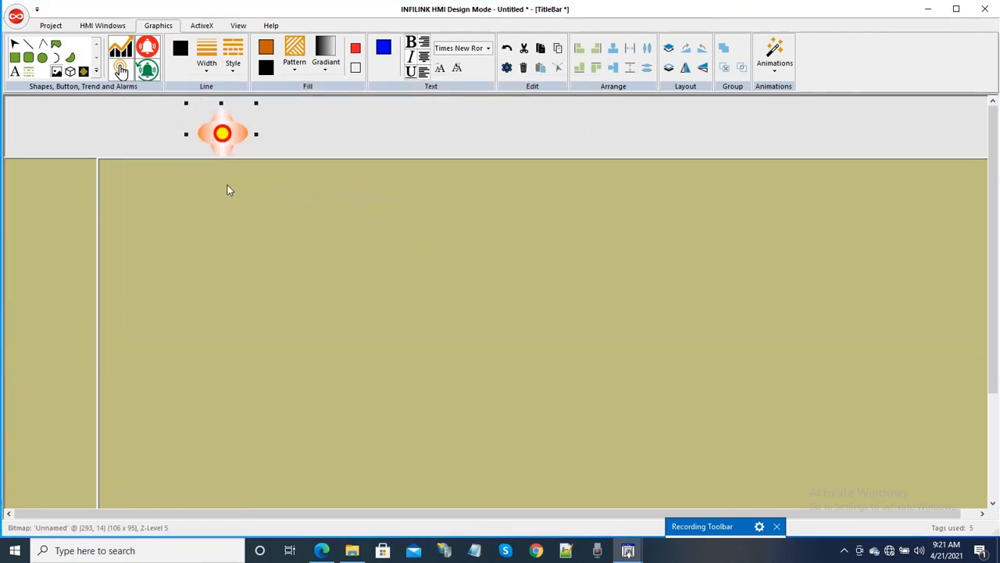
mouse_move(243, 134)
left_mouse_down()
mouse_move(255, 127)
mouse_move(231, 131)
left_mouse_up()
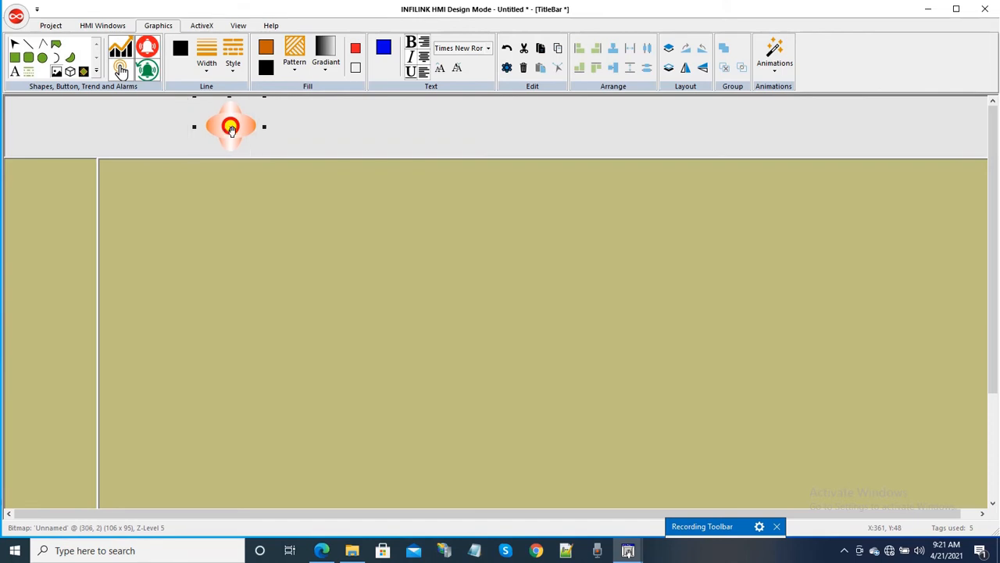
left_click(300, 138)
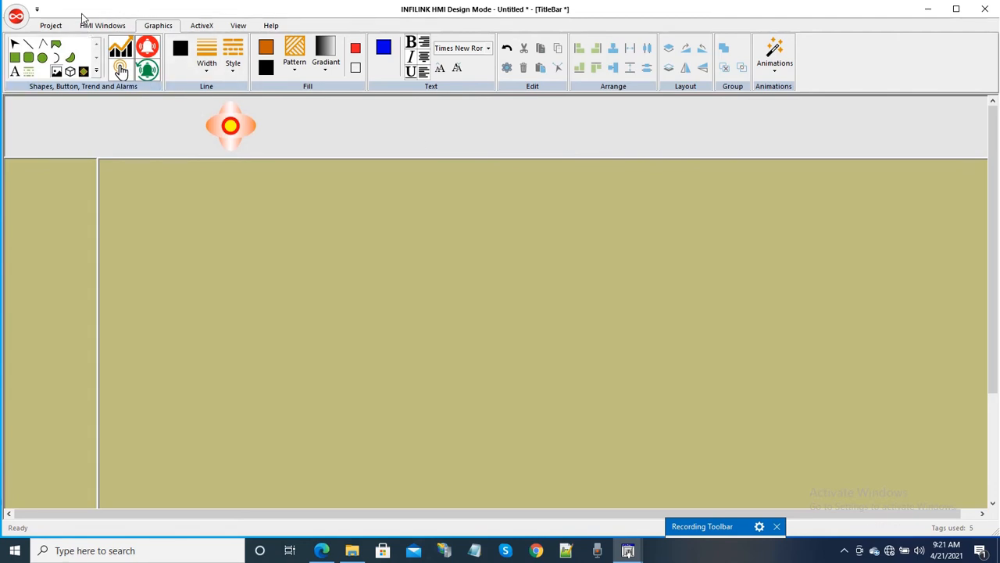
- Show the Project Explorer and bring up its collection of wizard objects
left_click(238, 26)
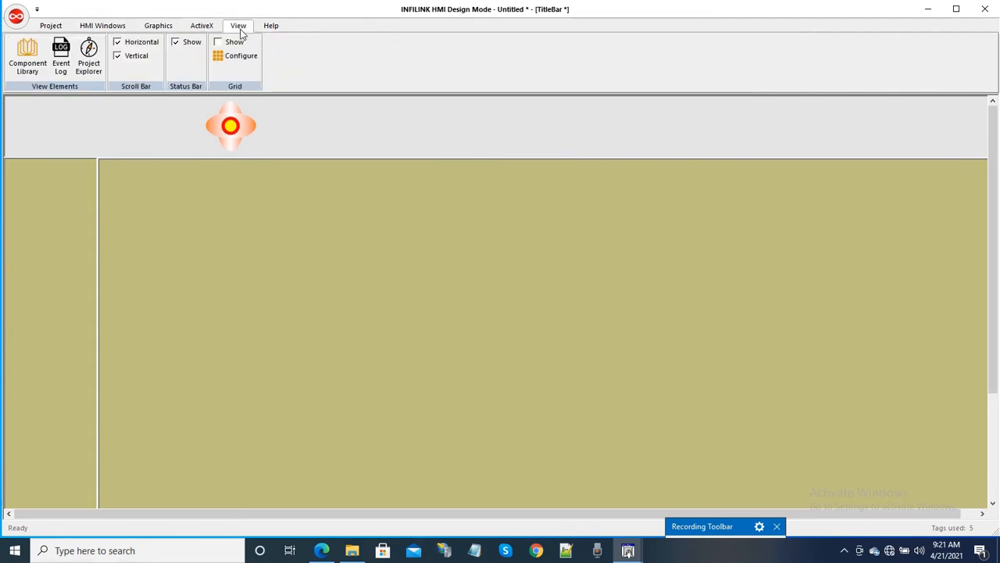
left_click(89, 56)
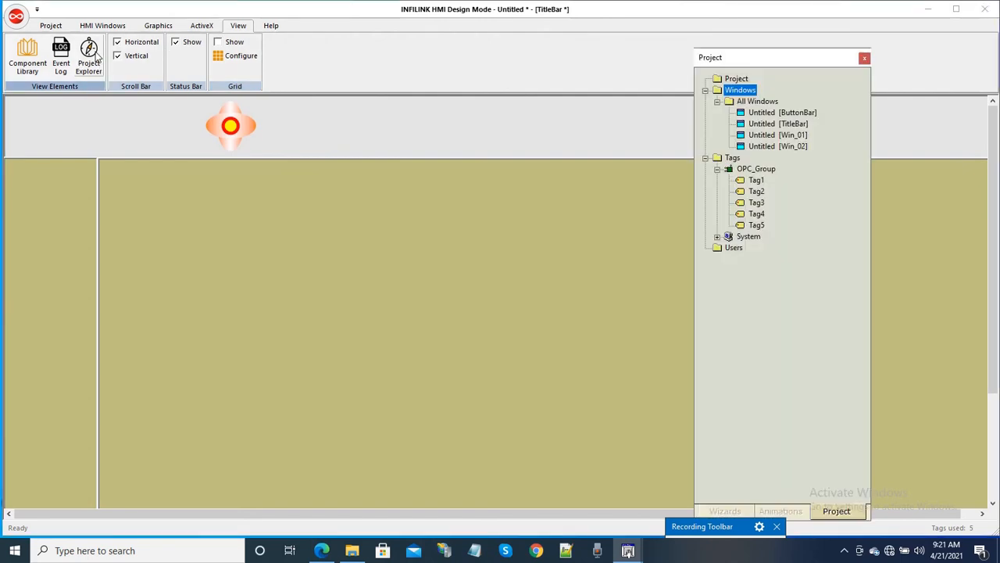
left_click(725, 511)
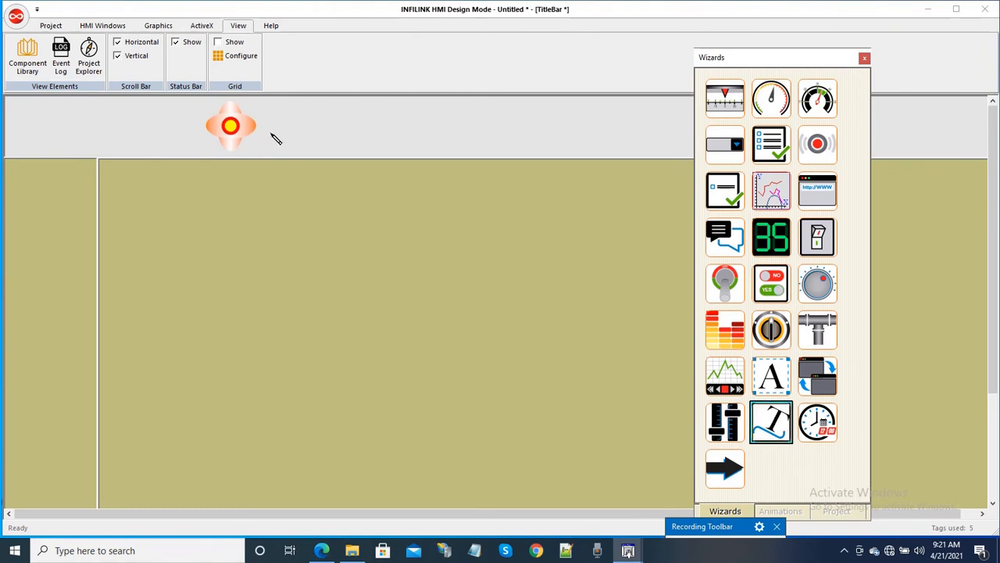
- Try placing an angled text wizard about 529 × 63 beside the logo, and delete it
mouse_move(292, 108)
left_mouse_down()
mouse_move(636, 156)
mouse_move(619, 148)
left_mouse_up()
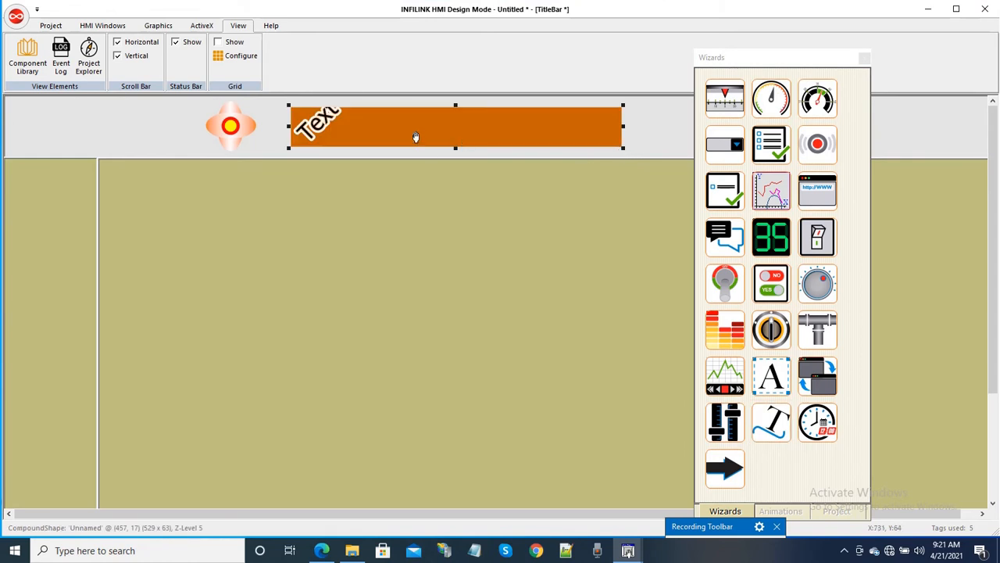
key("Delete")
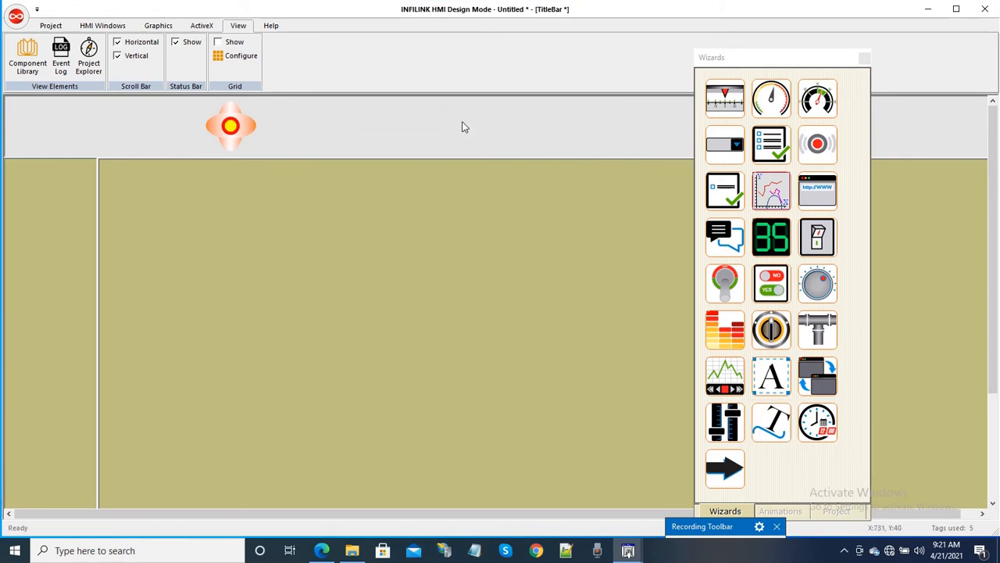
- Place a panel wizard beside the logo in the title bar and stretch its height to make it about 562 × 77
left_click(768, 380)
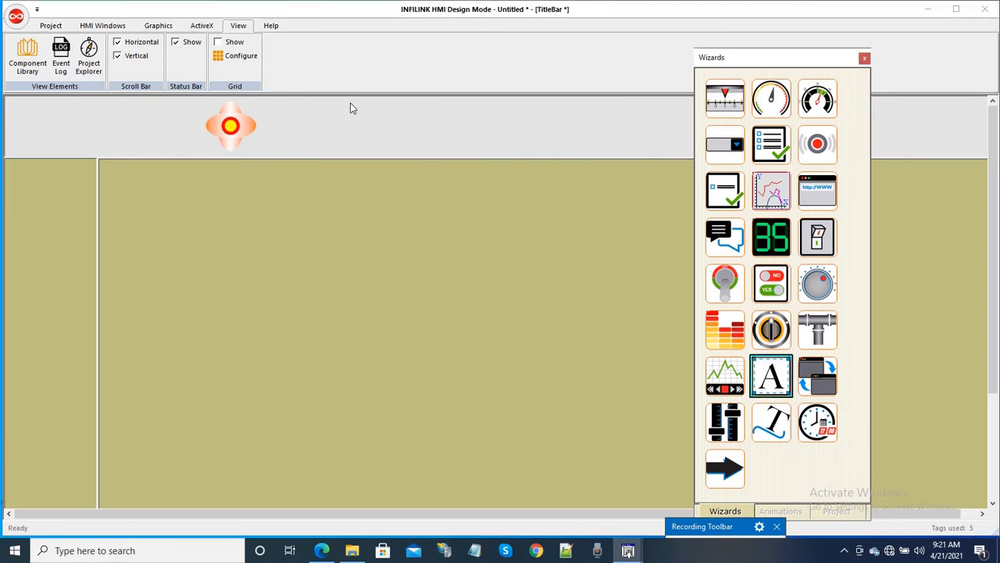
left_click_drag(286, 115, 643, 150)
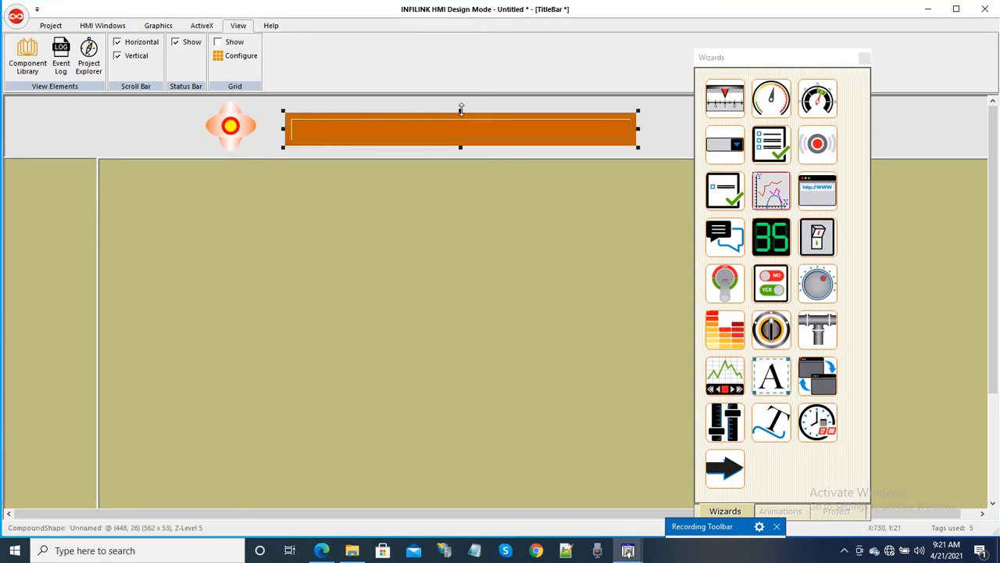
left_click_drag(461, 109, 460, 102)
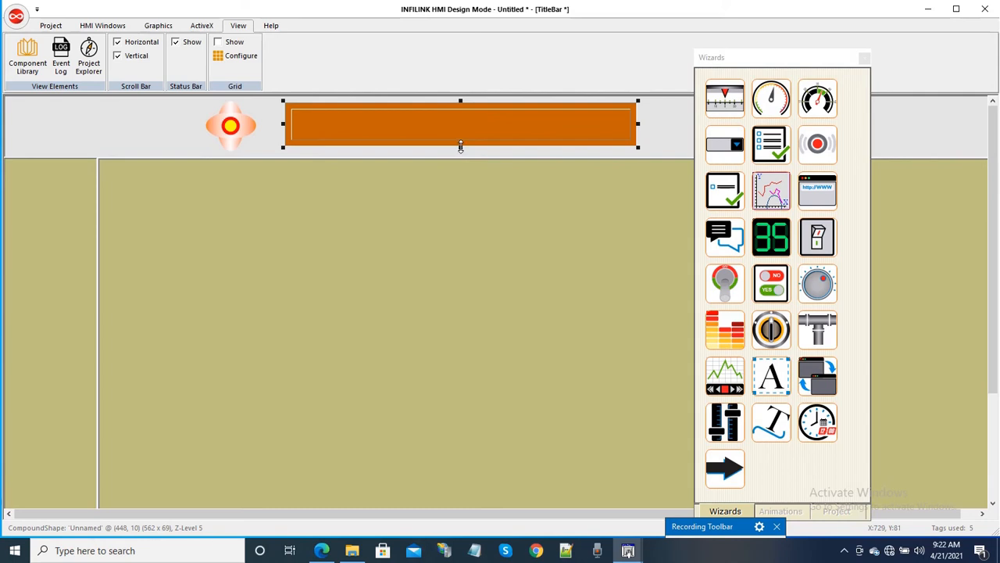
left_click_drag(460, 147, 460, 153)
- Open the title bar panel's properties and enter the label My Comany Name
right_click(489, 131)
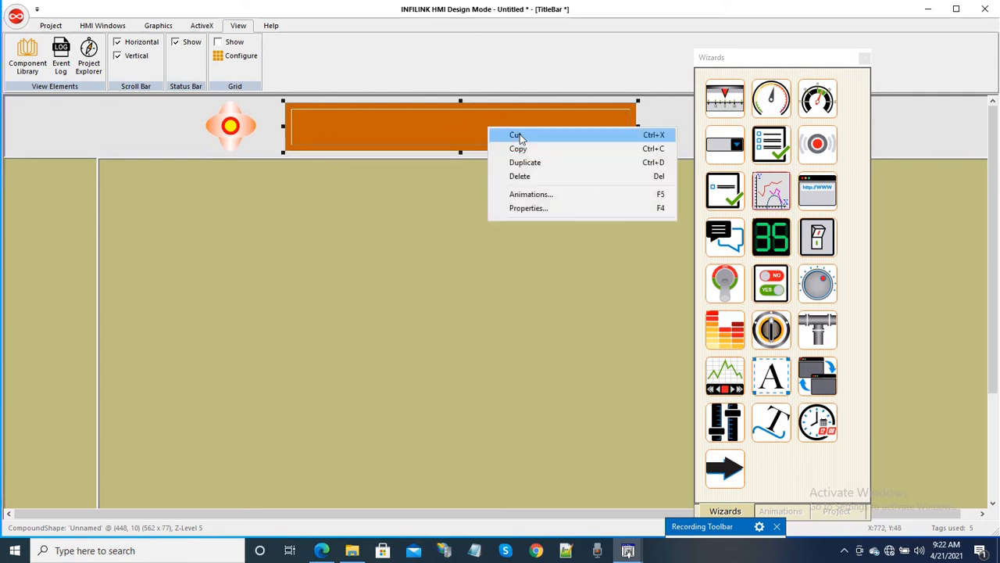
left_click(530, 208)
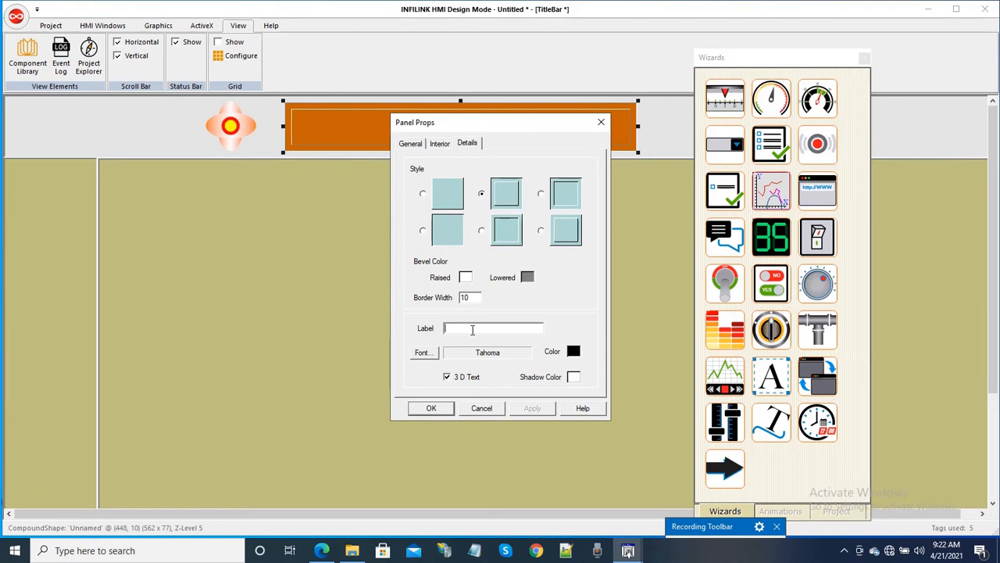
type("My Comany Name")
- Change the panel's interior fill to a lighter orange and apply it
left_click(440, 144)
left_click(483, 241)
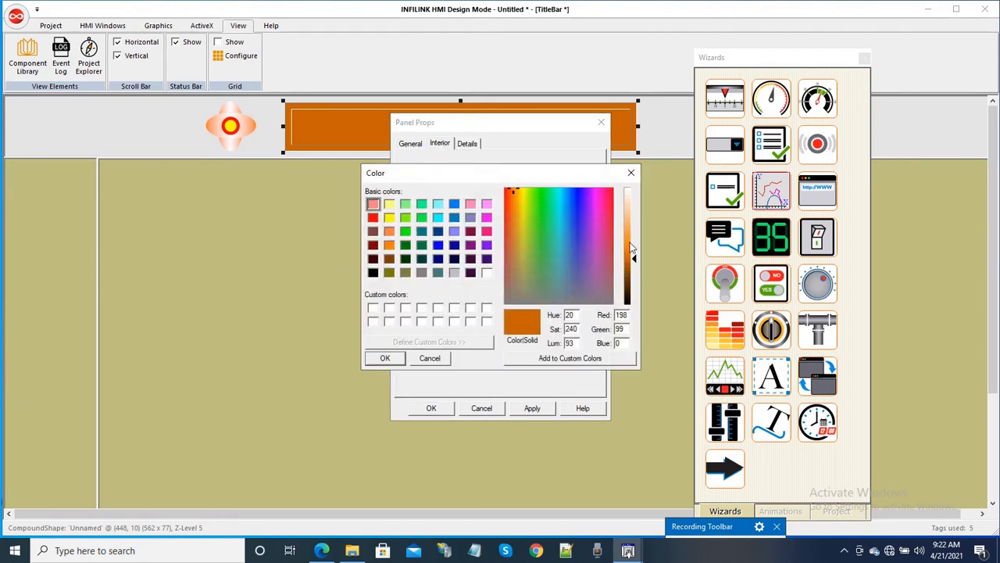
left_click_drag(632, 247, 633, 235)
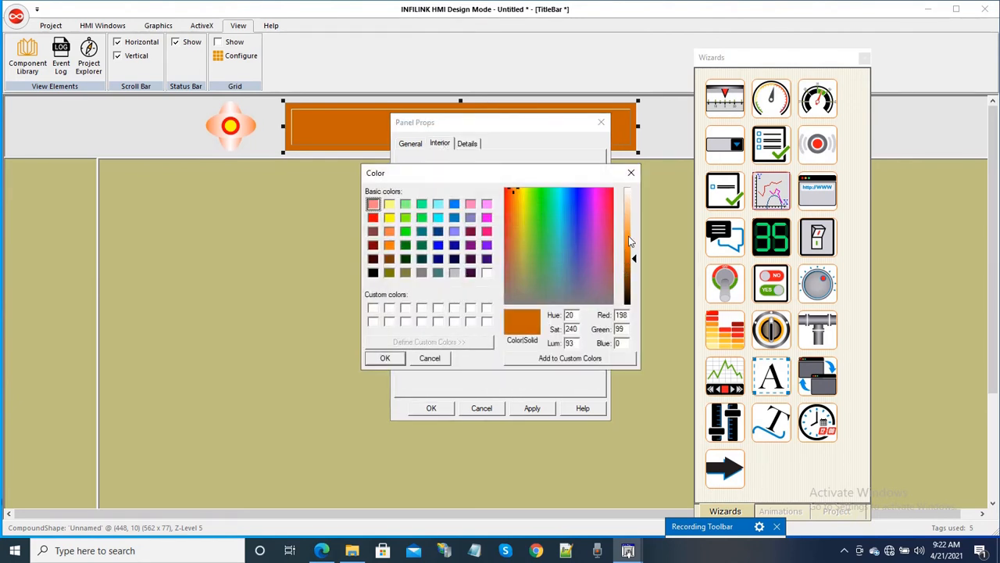
left_click(385, 358)
left_click(530, 410)
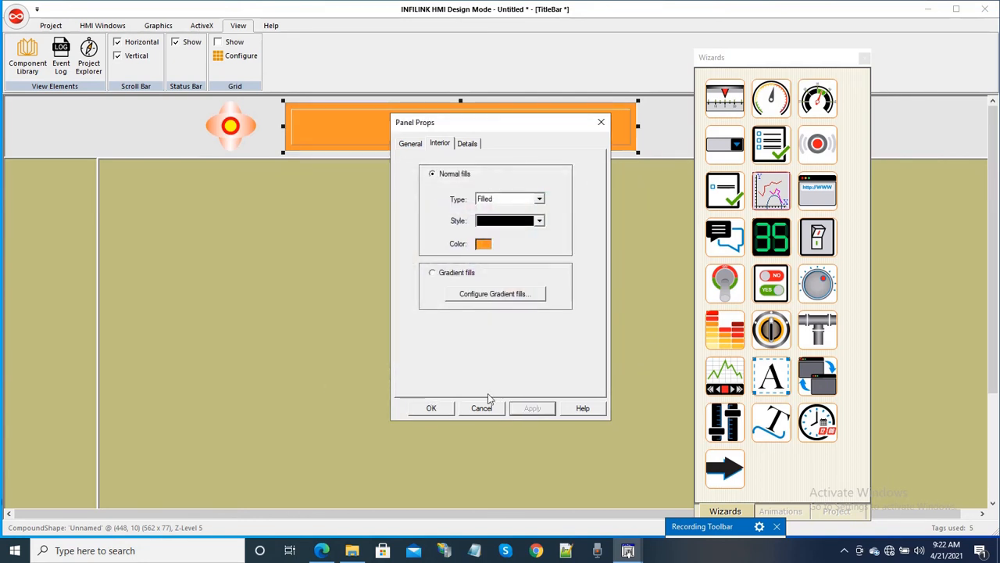
- Accept the panel's properties, narrow the company-name panel from its far side and nudge it within the title bar
left_click_drag(488, 126, 493, 201)
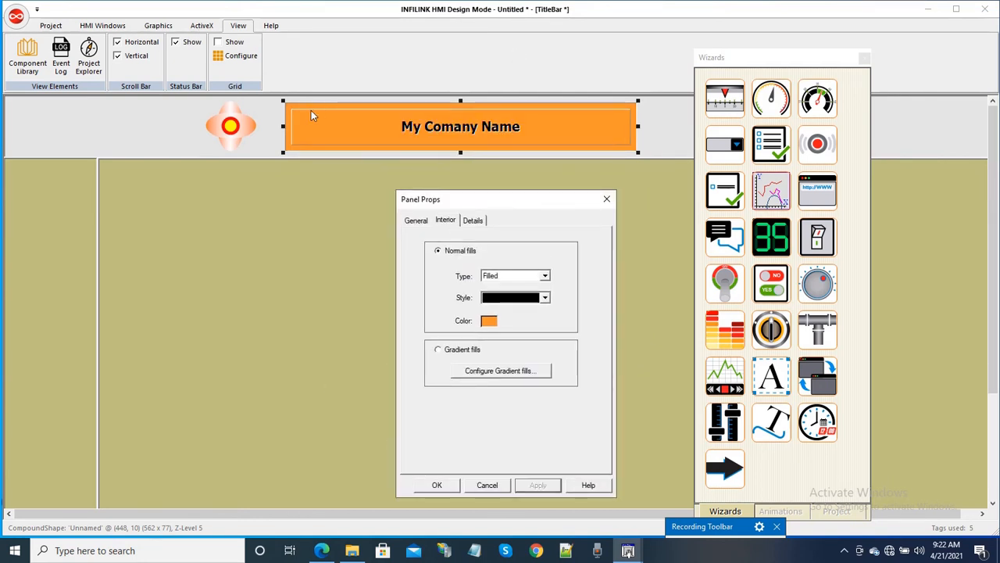
left_click(442, 485)
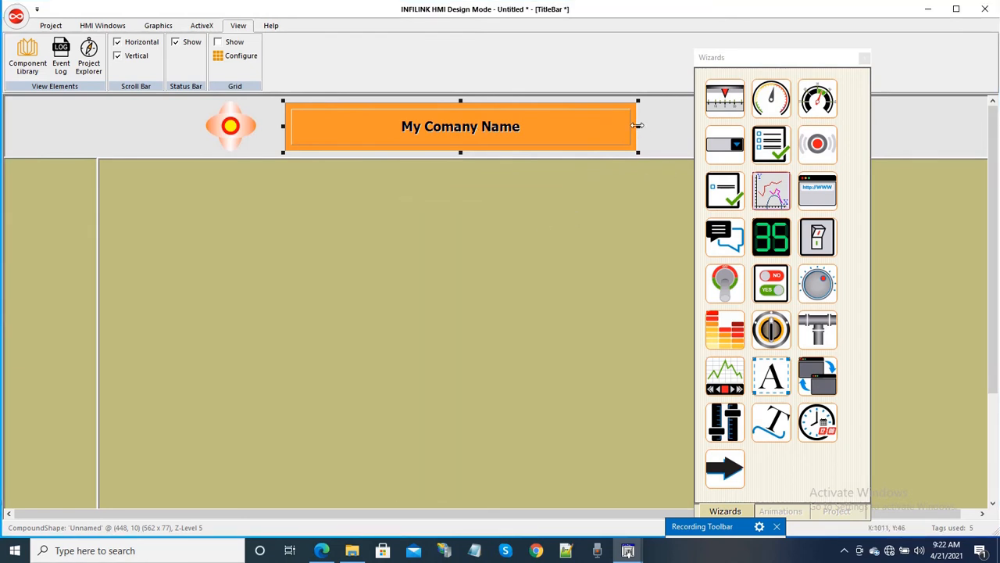
left_click_drag(637, 126, 585, 127)
left_click_drag(417, 139, 426, 138)
- Place the system tag _FormattedTime in the empty area of the title bar beyond the company-name panel
left_click_drag(742, 57, 272, 66)
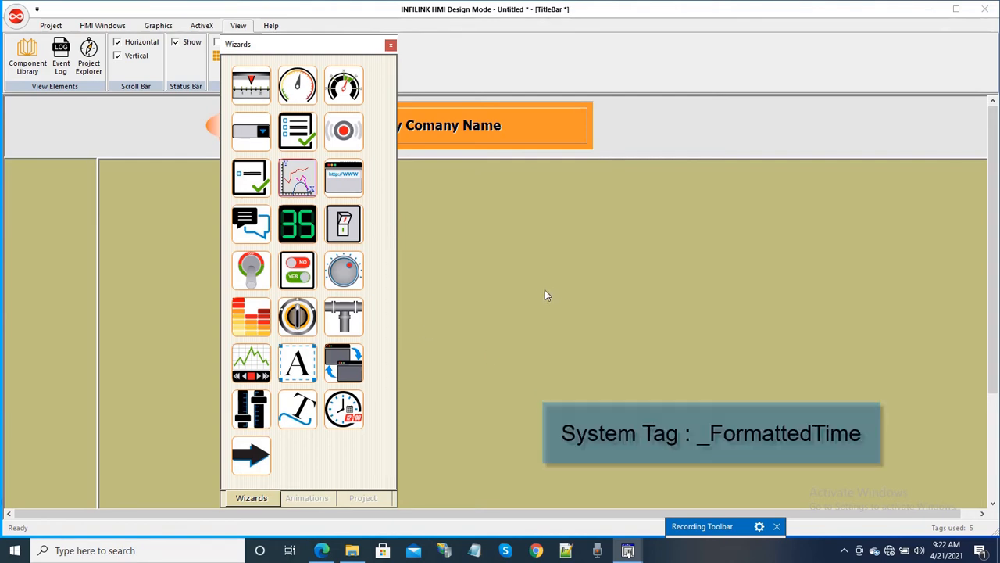
left_click(359, 499)
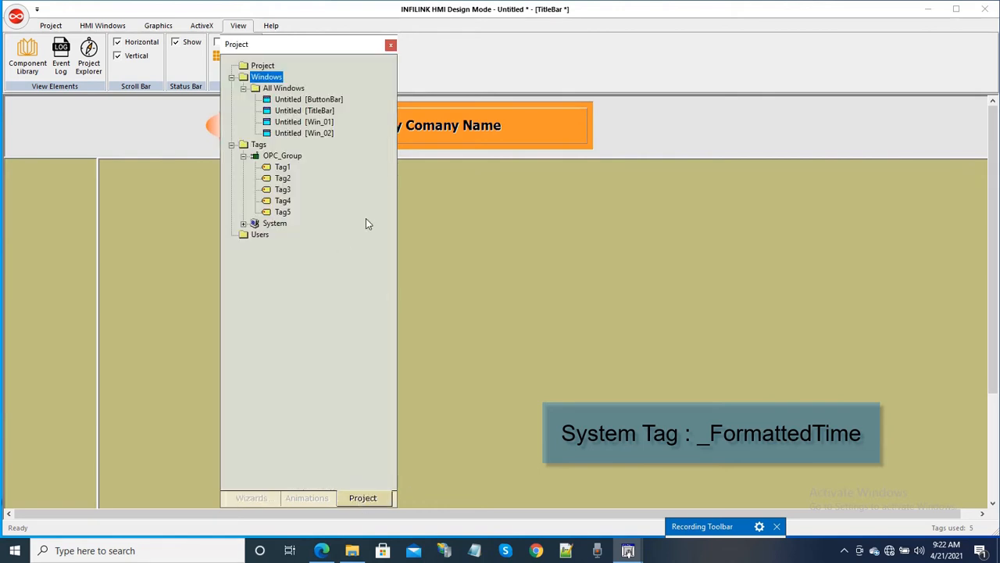
left_click(243, 223)
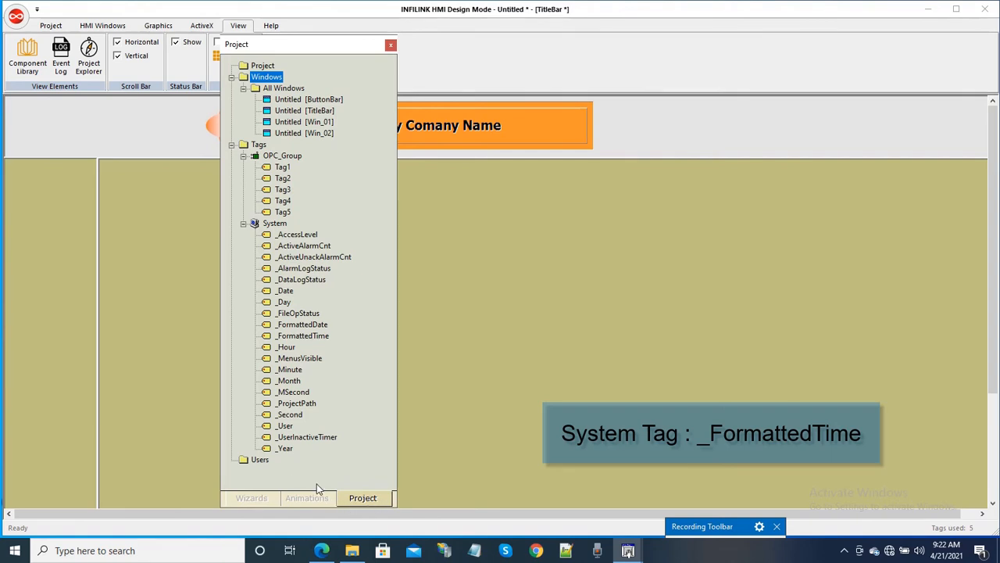
left_click(301, 336)
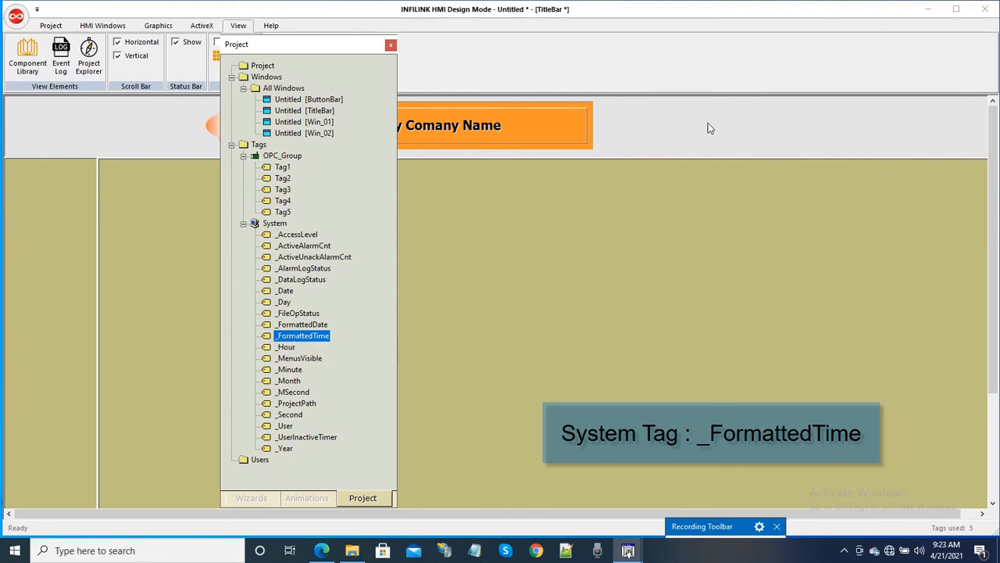
left_click(675, 125)
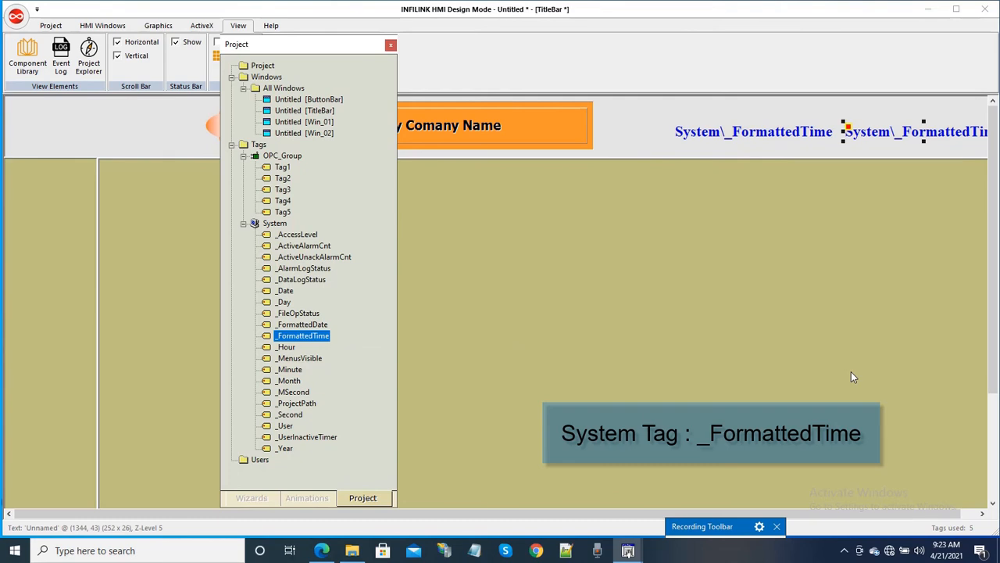
- Delete the static _FormattedTime label and move the tag's value text into its place in the title bar
left_click(761, 138)
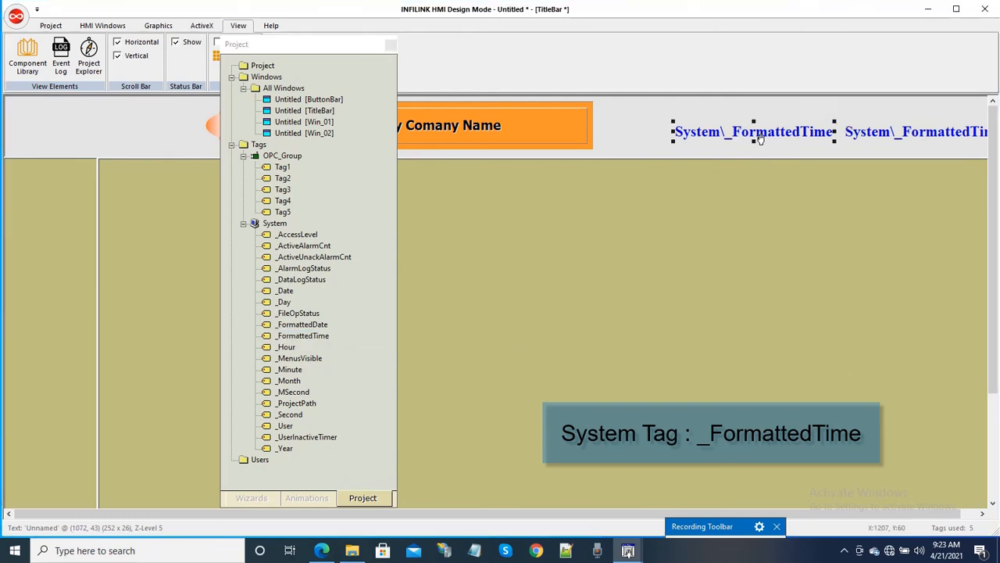
key("Delete")
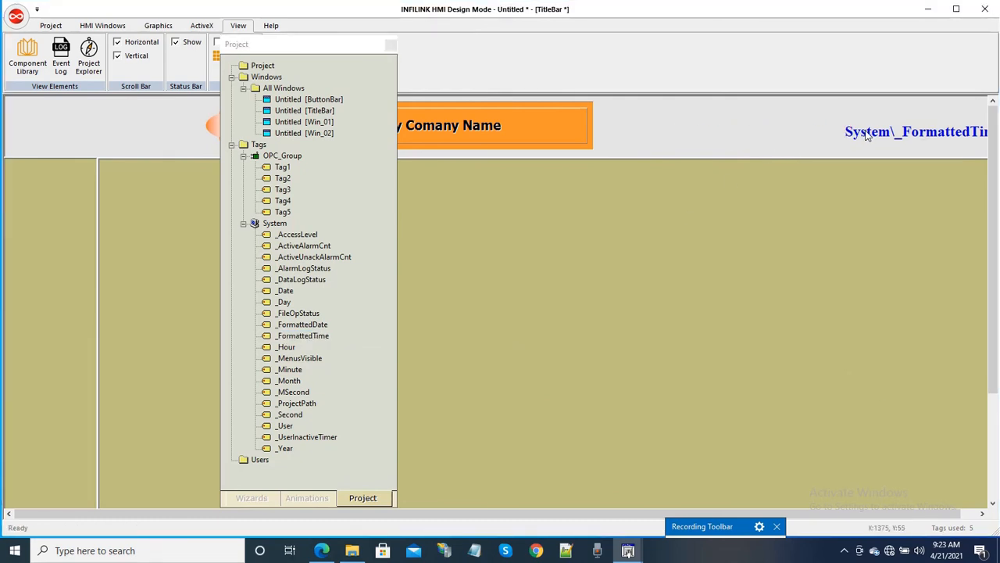
left_click_drag(866, 133, 705, 127)
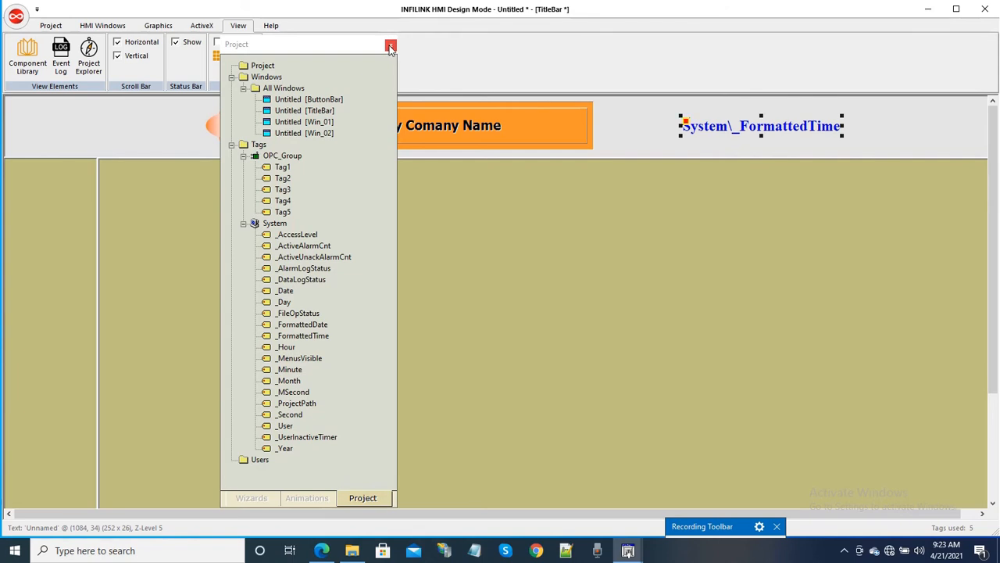
left_click_drag(328, 47, 838, 184)
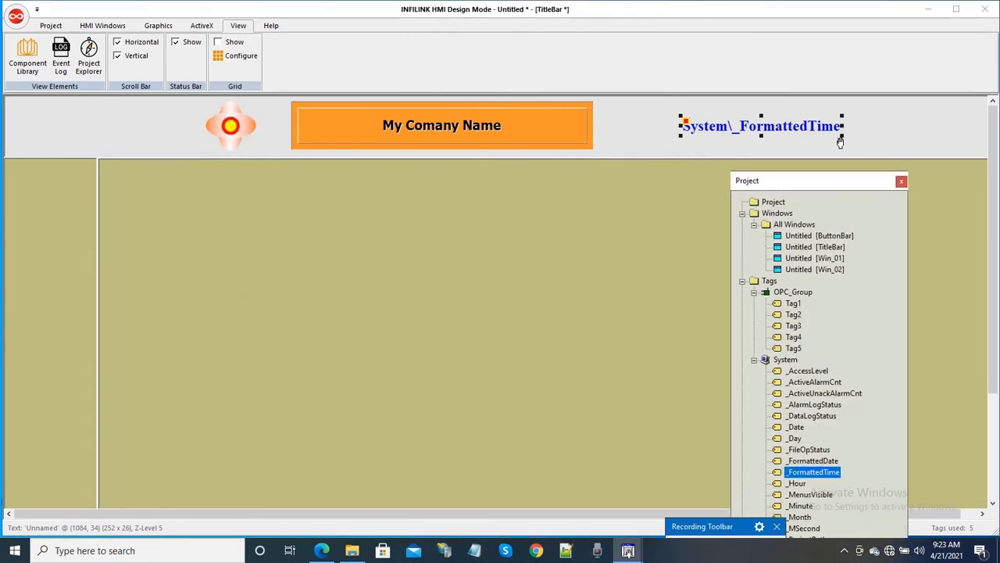
left_click(898, 129)
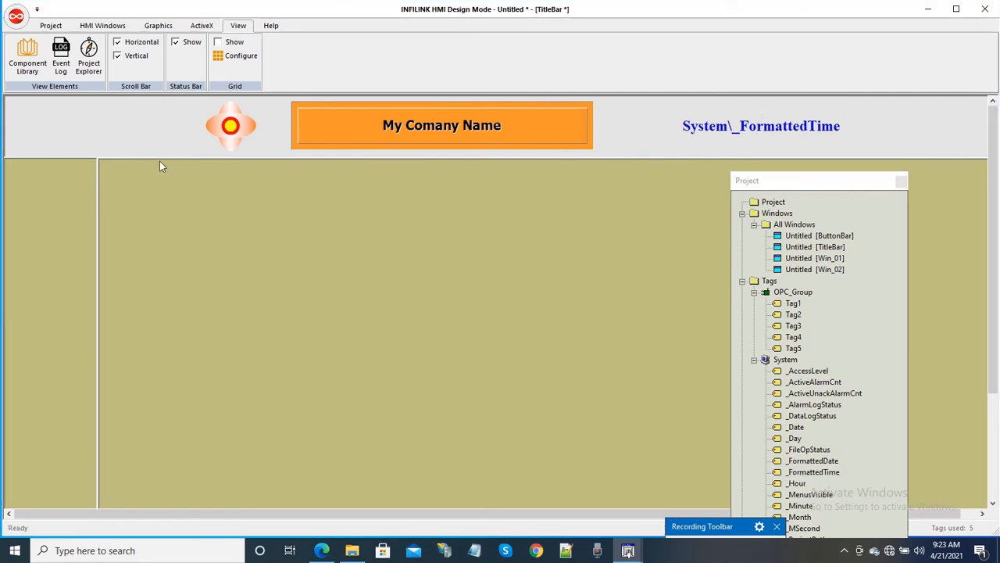
- Switch between the ButtonBar, Win_02 and Win_01 windows, leaving Win_01 active and the project tree fully in view
left_click(217, 226)
left_click(78, 224)
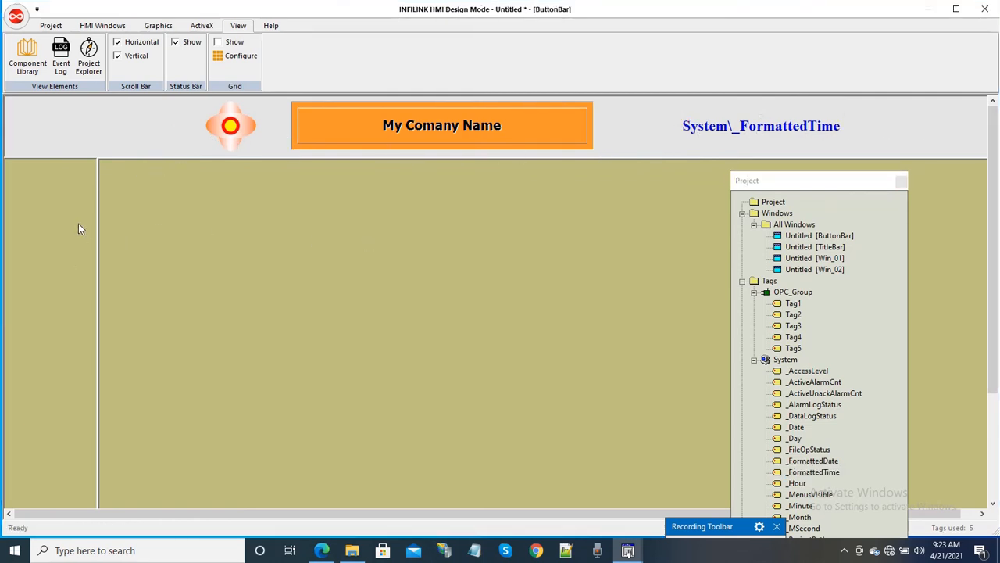
left_click(391, 247)
left_click_drag(764, 189, 775, 131)
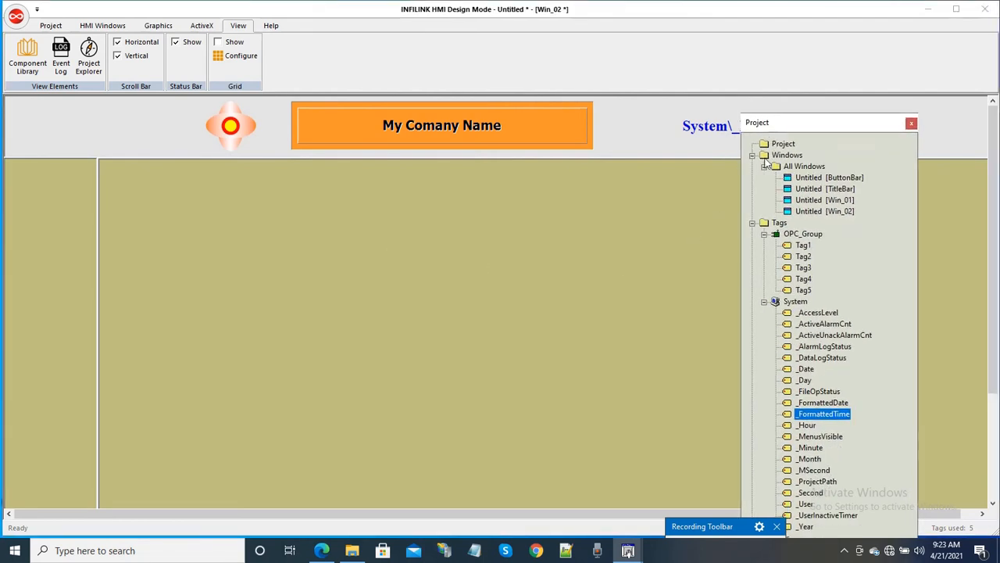
left_click(817, 202)
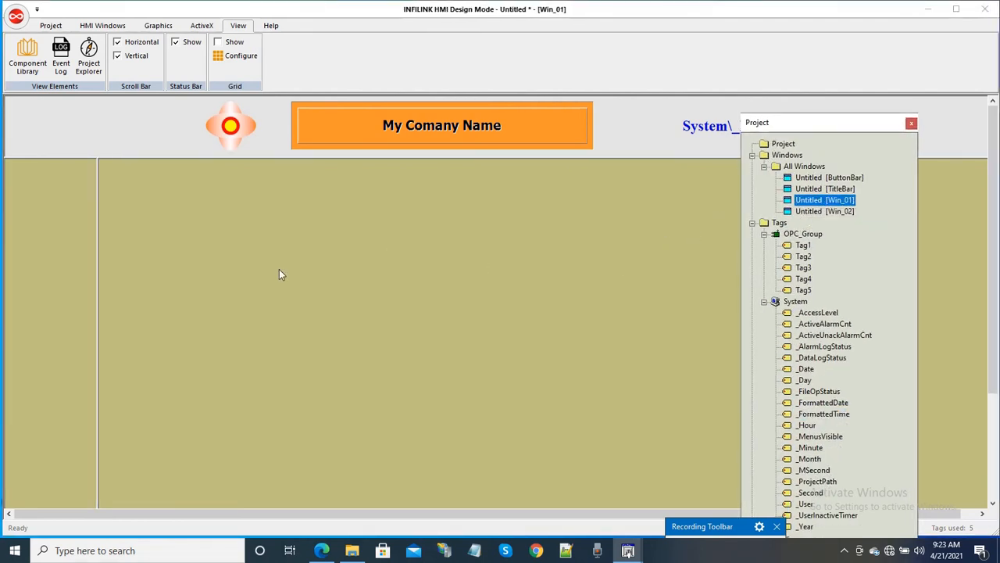
left_click(396, 245)
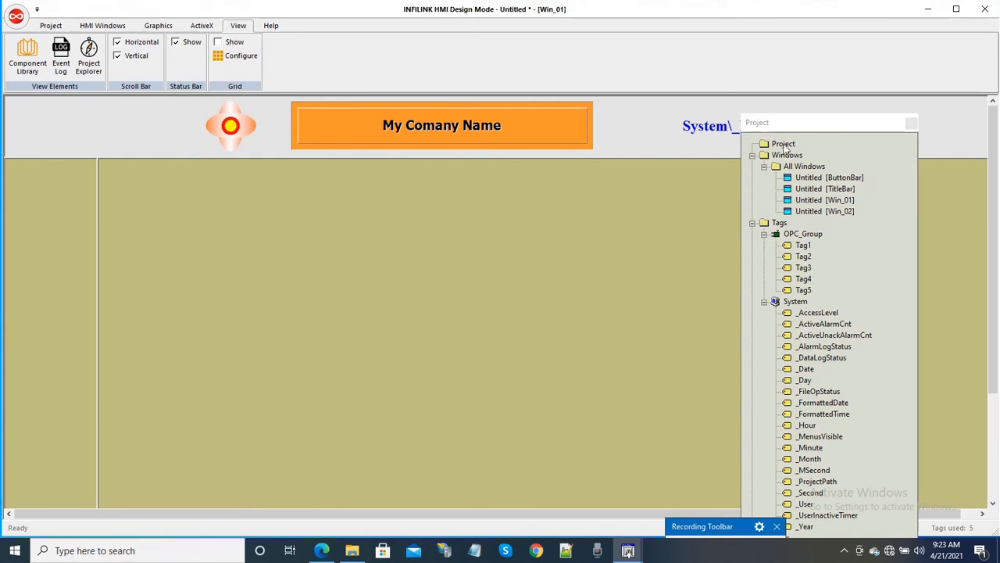
left_click_drag(802, 120, 833, 47)
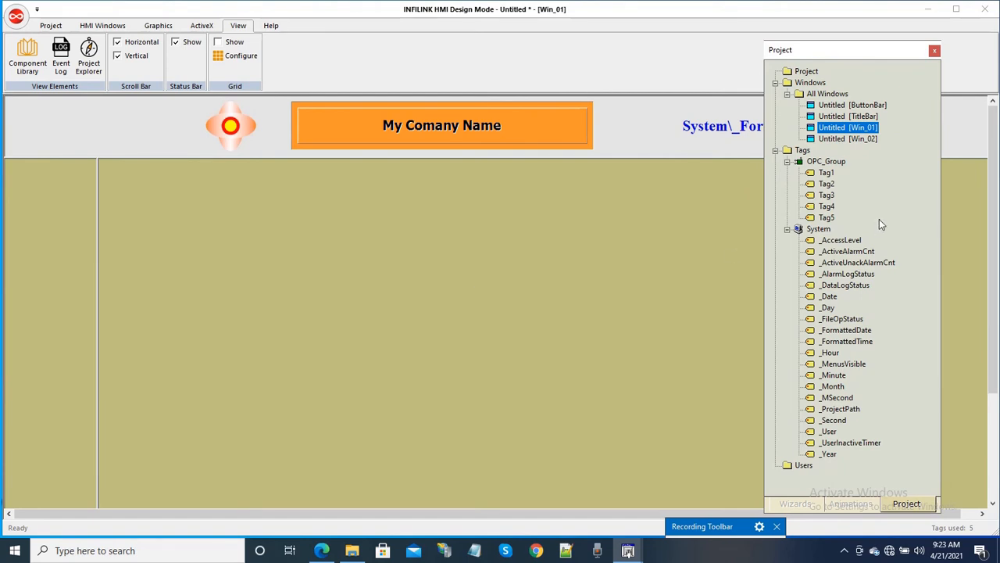
left_click(505, 235)
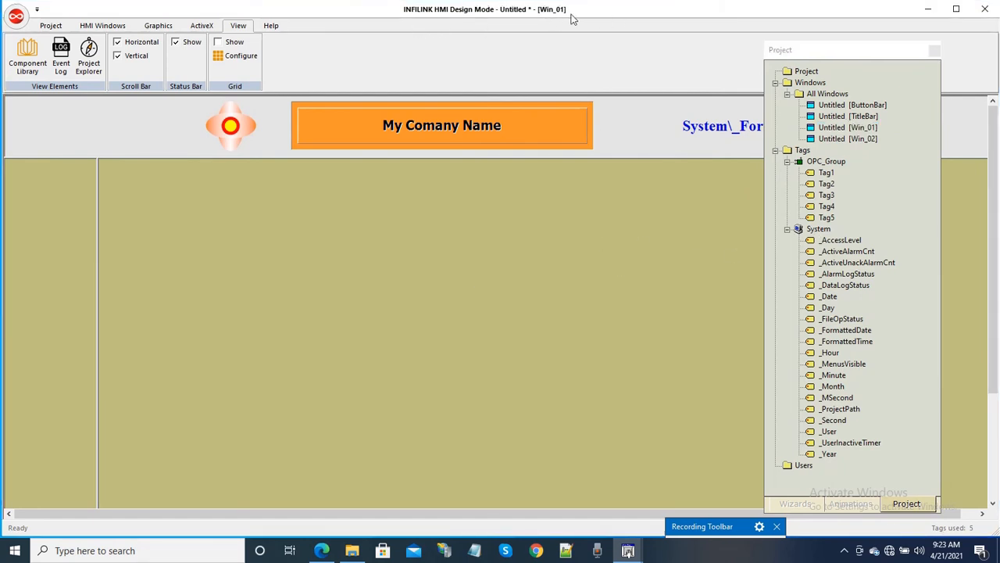
double_click(859, 141)
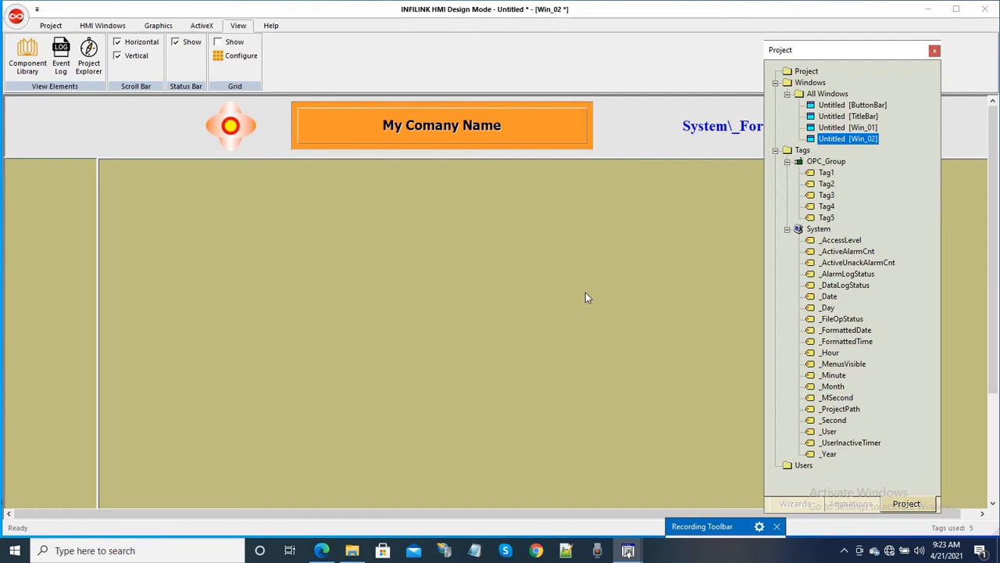
double_click(863, 128)
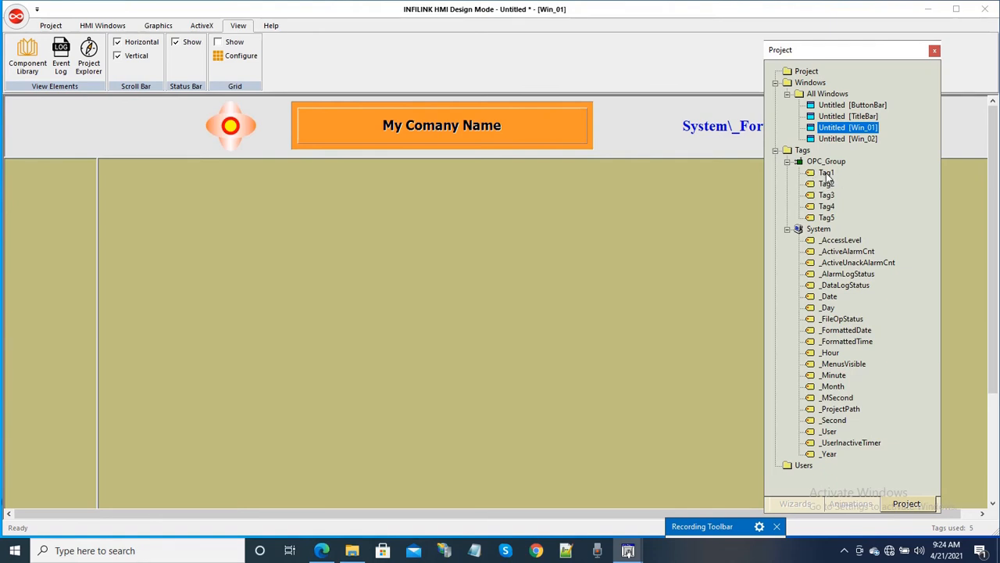
- Place the OPC_Group tags Tag1 to Tag5 with their value fields in a vertical column in Win_01
left_click_drag(827, 177, 201, 213)
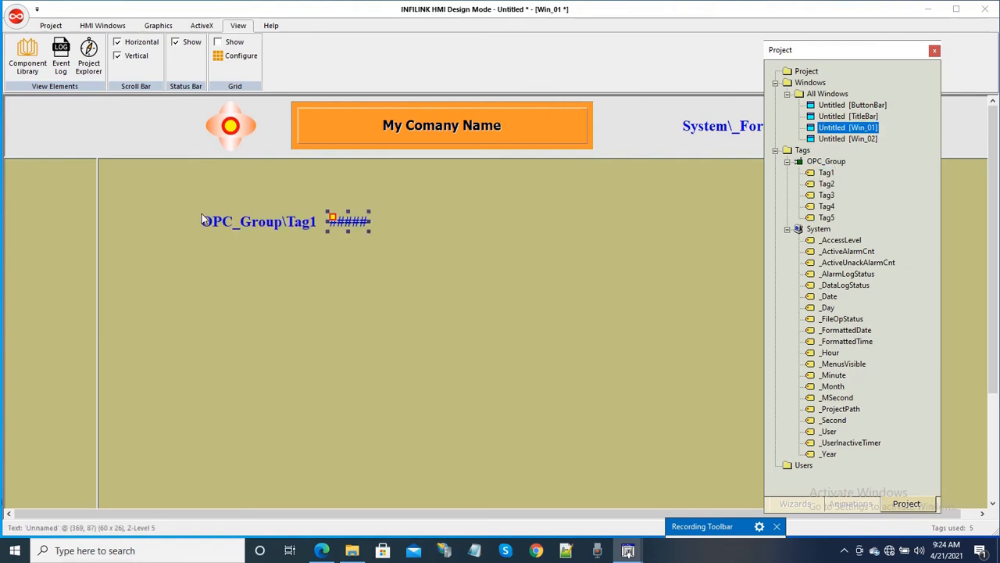
left_click(545, 247)
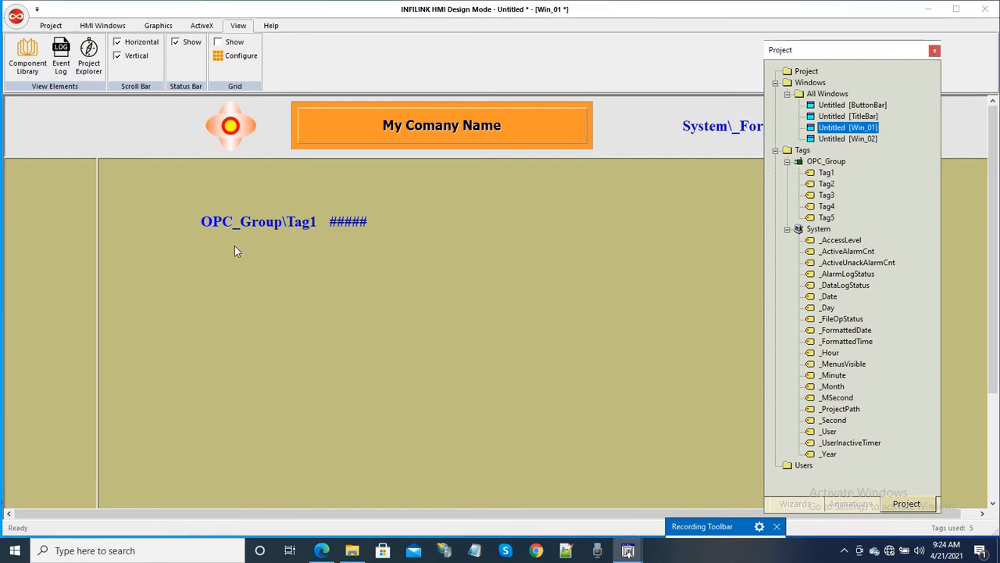
left_click_drag(234, 247, 196, 246)
left_click_drag(822, 197, 194, 286)
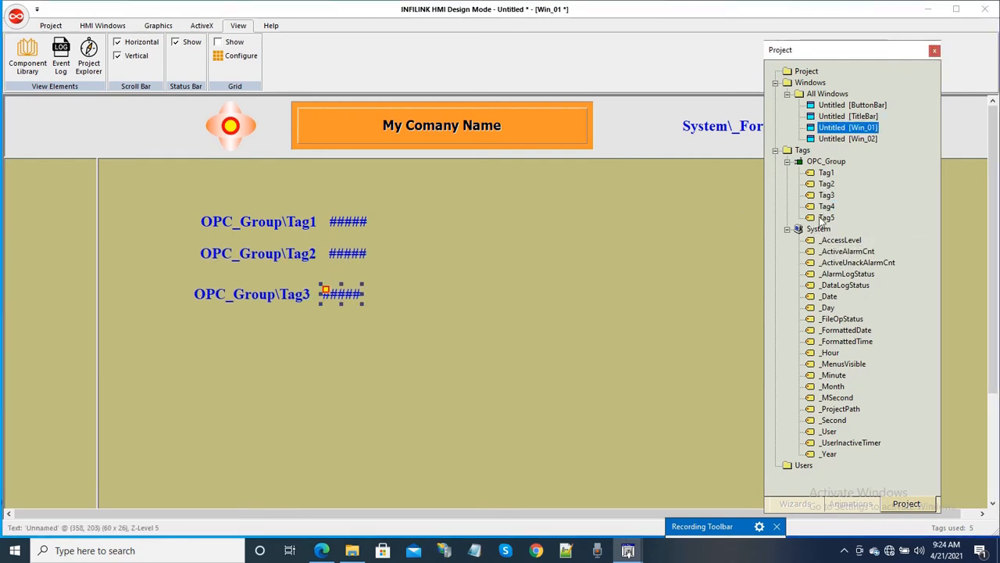
left_click_drag(825, 206, 360, 318)
left_click_drag(206, 328, 200, 329)
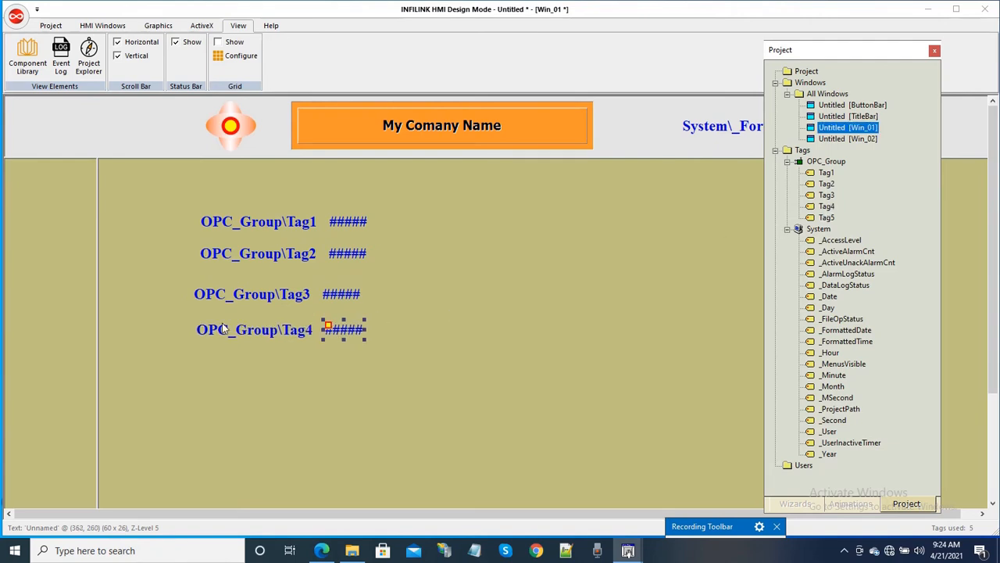
left_click_drag(827, 219, 378, 390)
left_click_drag(204, 360, 194, 360)
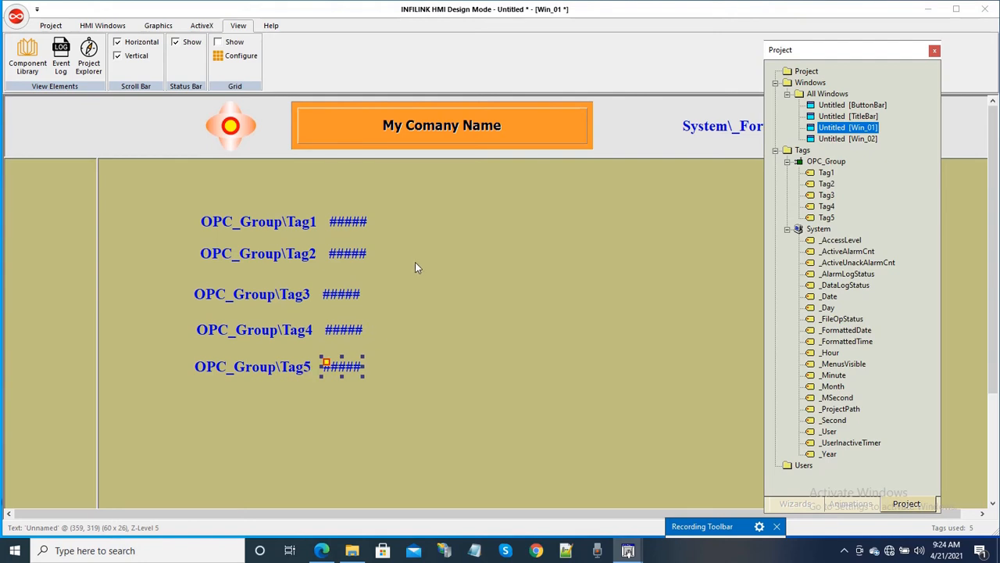
left_click(501, 287)
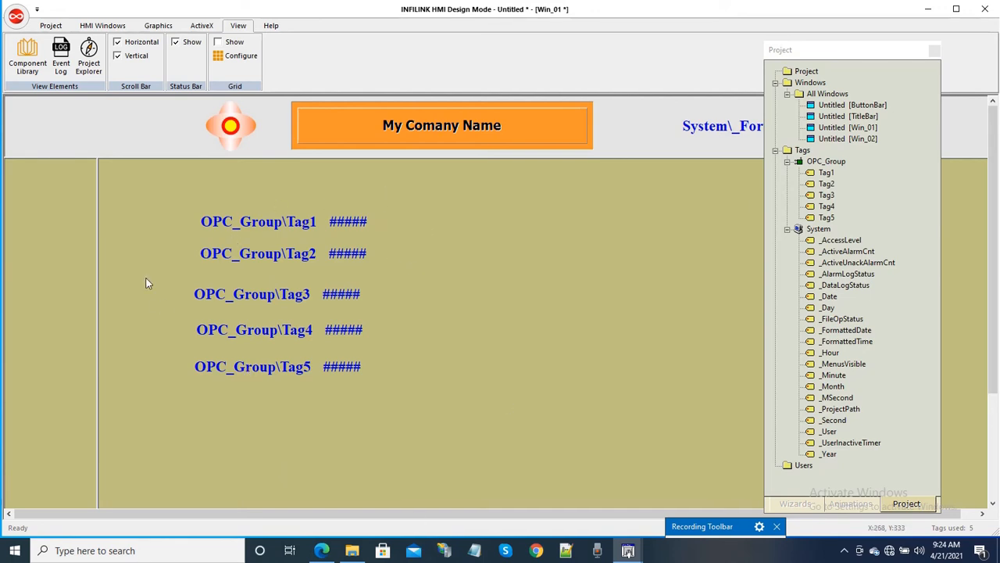
- Left-align the five OPC tag labels, and left-align their five value fields as a second column
left_click_drag(174, 191, 278, 405)
left_click(166, 27)
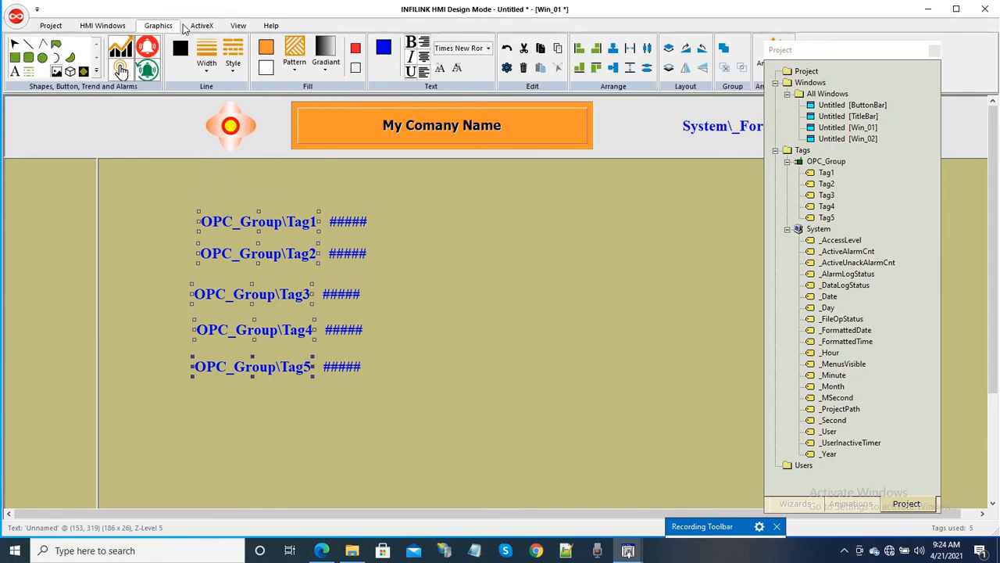
left_click(579, 48)
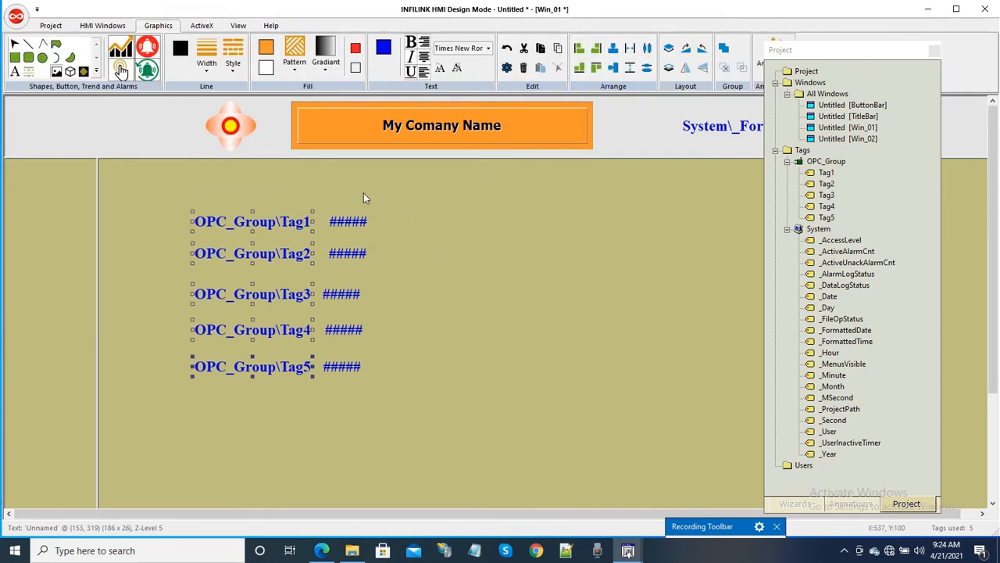
left_click_drag(342, 185, 389, 405)
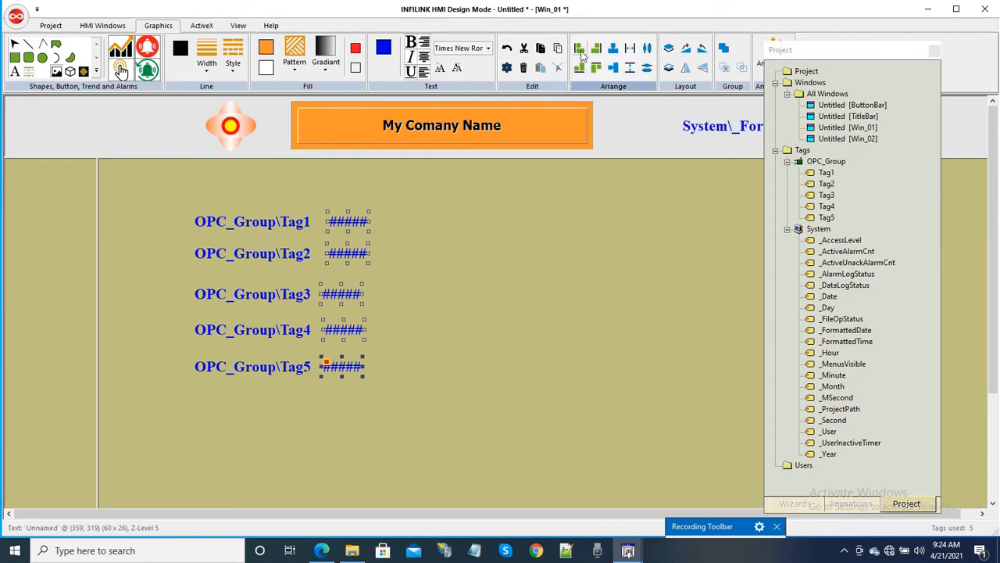
left_click(579, 48)
left_click(442, 314)
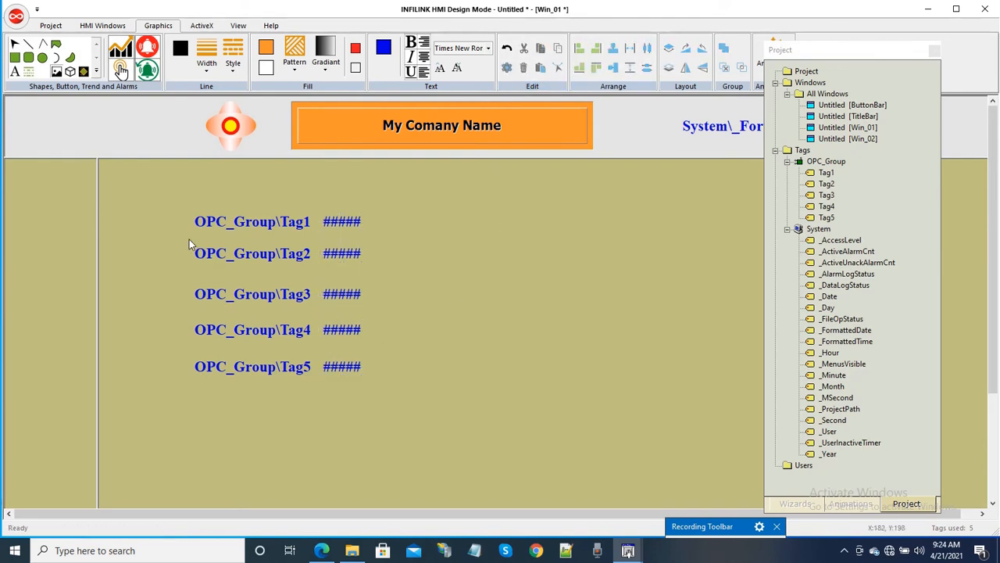
- Move all five tag labels and value fields together slightly down and to the left in Win_01
left_click_drag(172, 198, 387, 435)
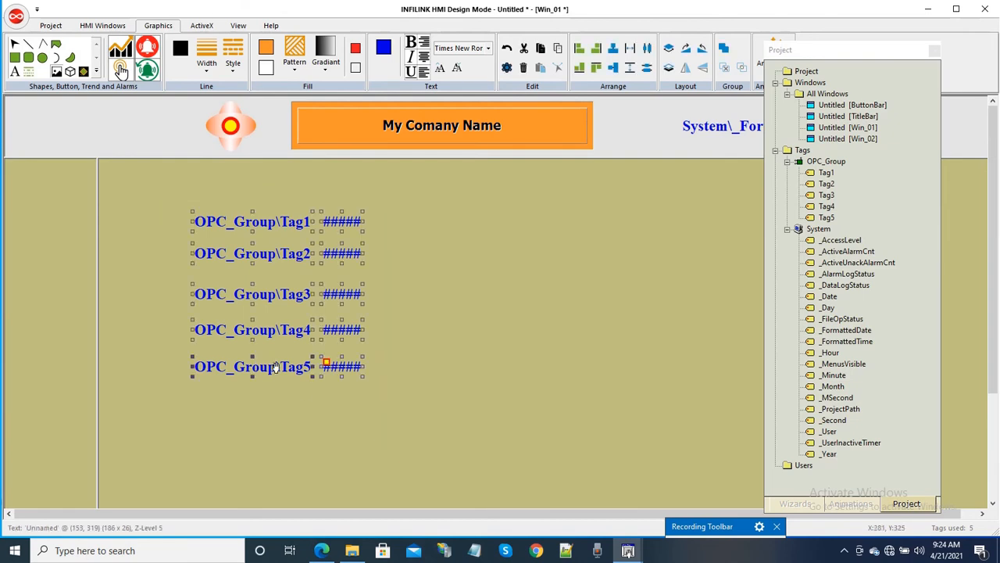
left_click_drag(291, 378, 273, 423)
left_click(447, 292)
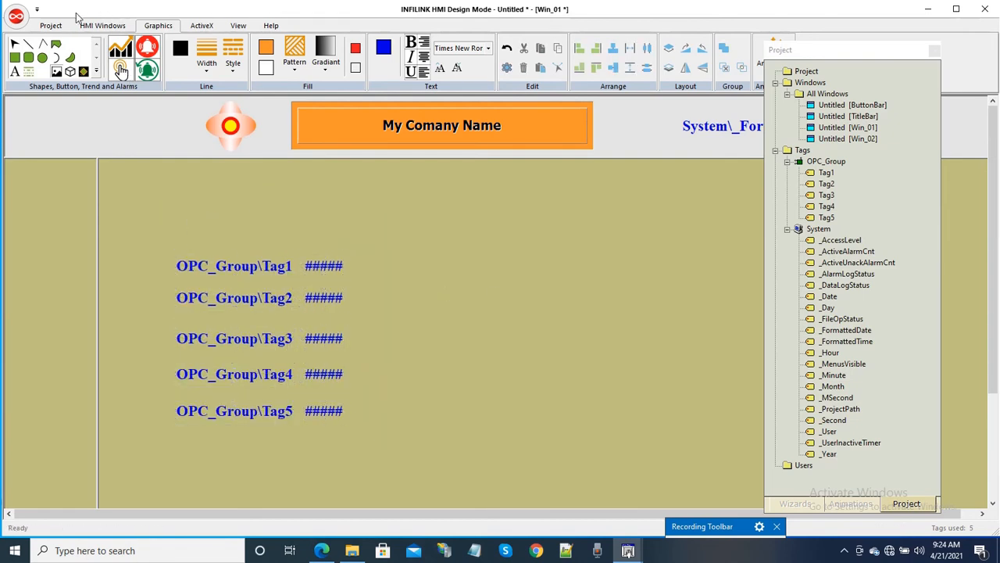
- Save the project, start it in Run Mode and acknowledge the demo timer notice
left_click(51, 25)
left_click(17, 71)
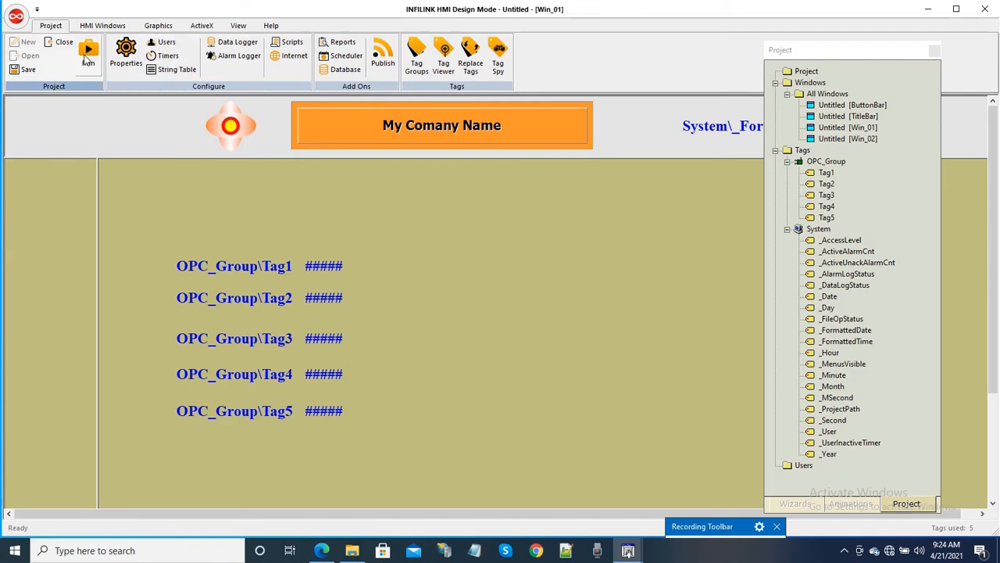
left_click(89, 53)
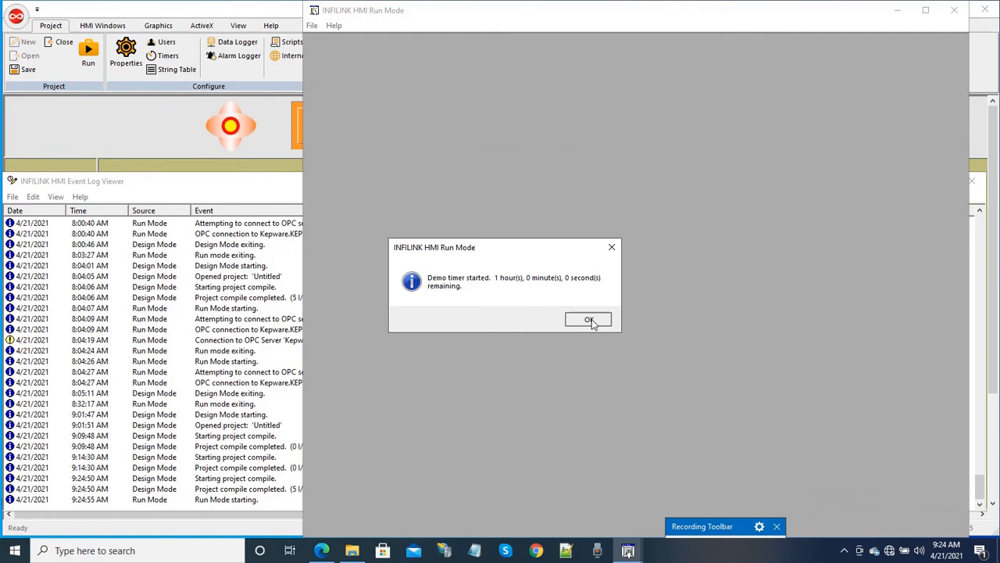
left_click(589, 321)
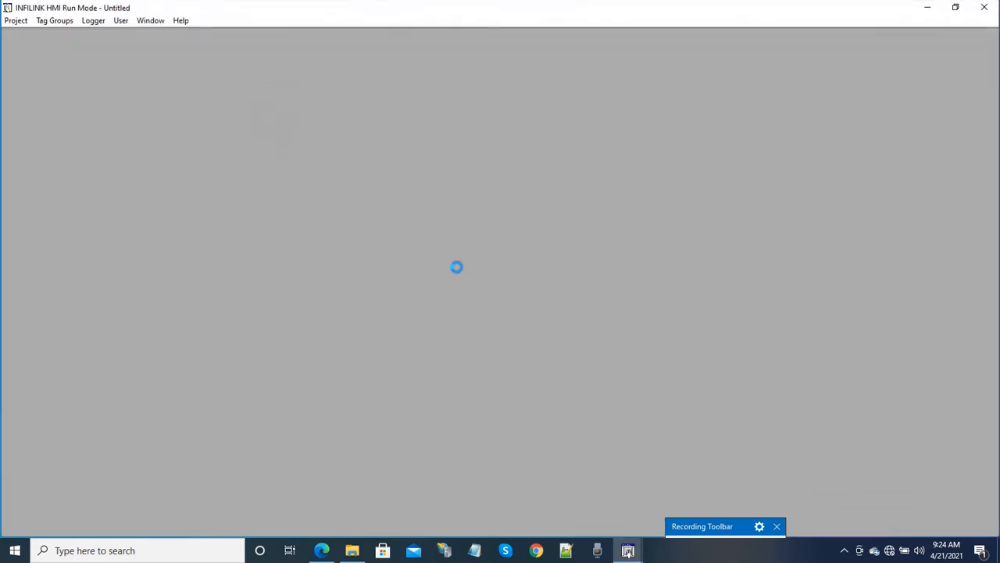
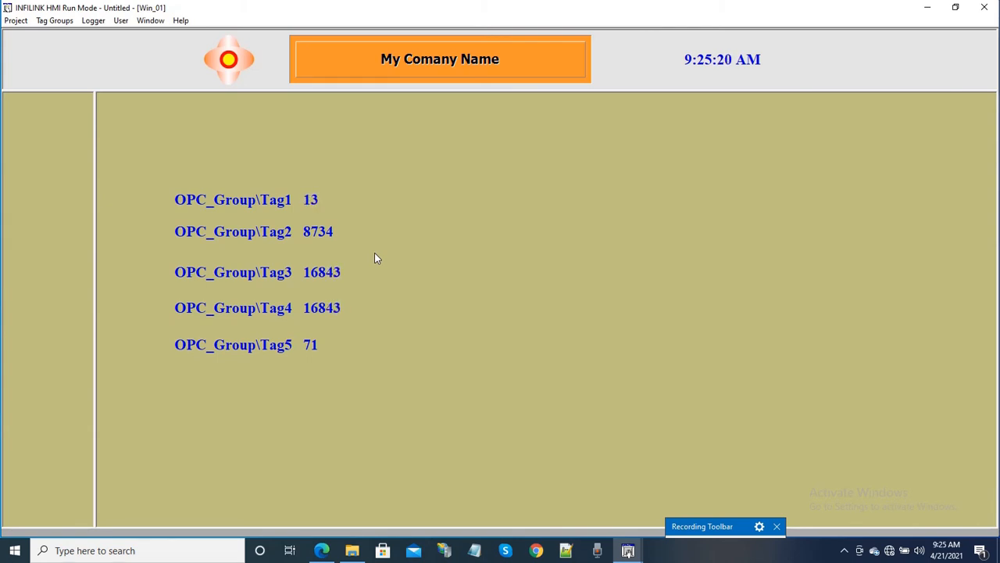
- Exit Run Mode and open the Win_02 window for editing
left_click(985, 9)
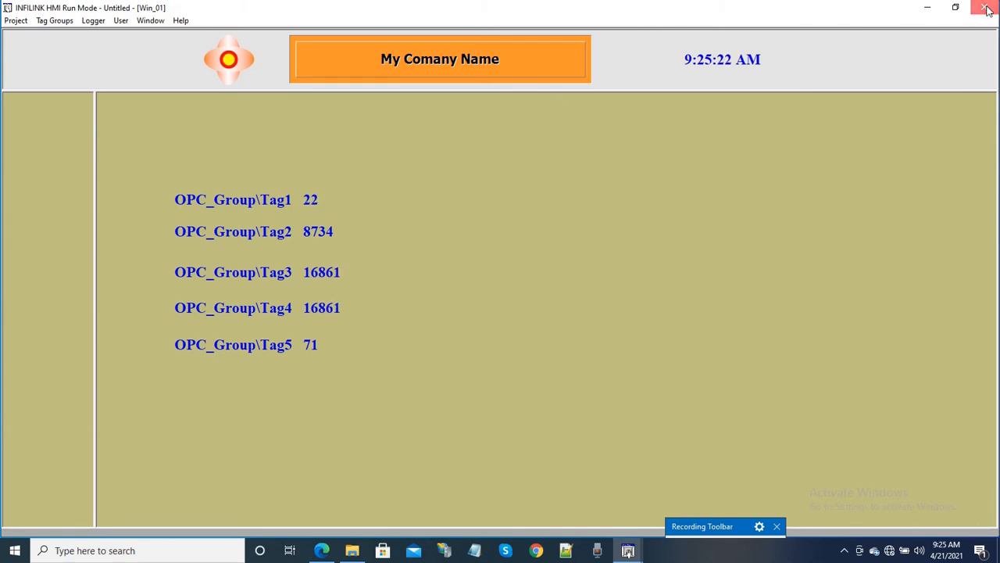
left_click(245, 10)
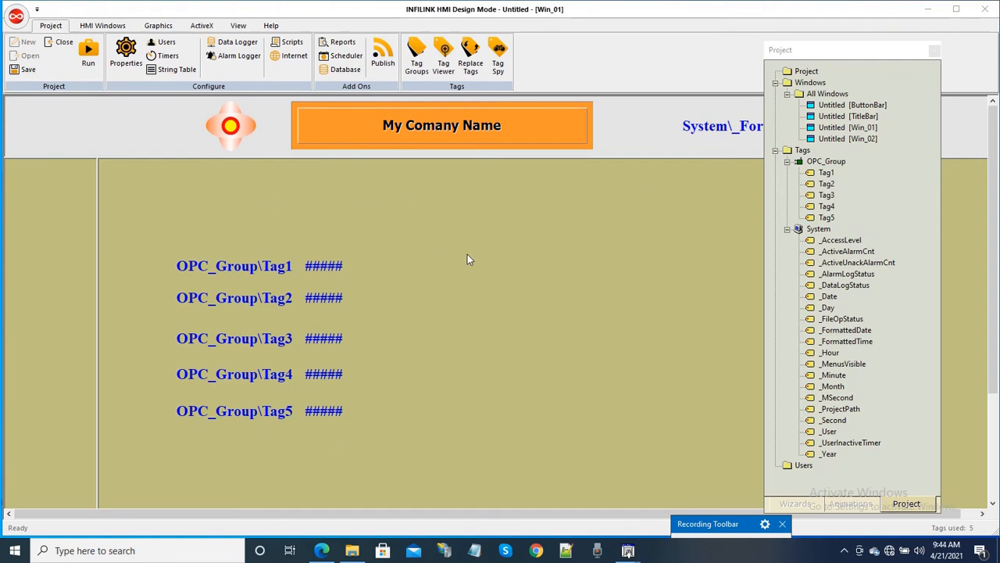
double_click(852, 140)
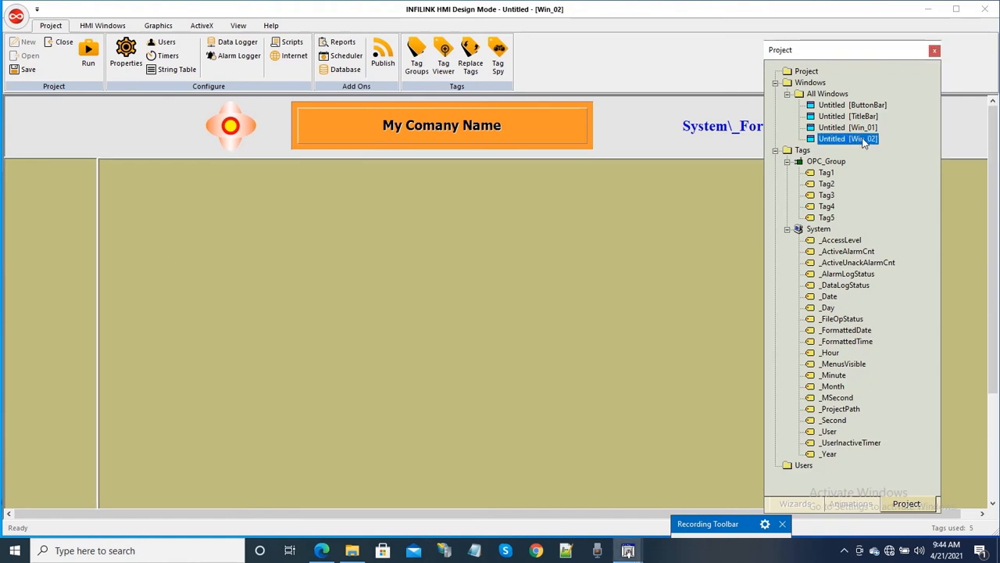
left_click(484, 290)
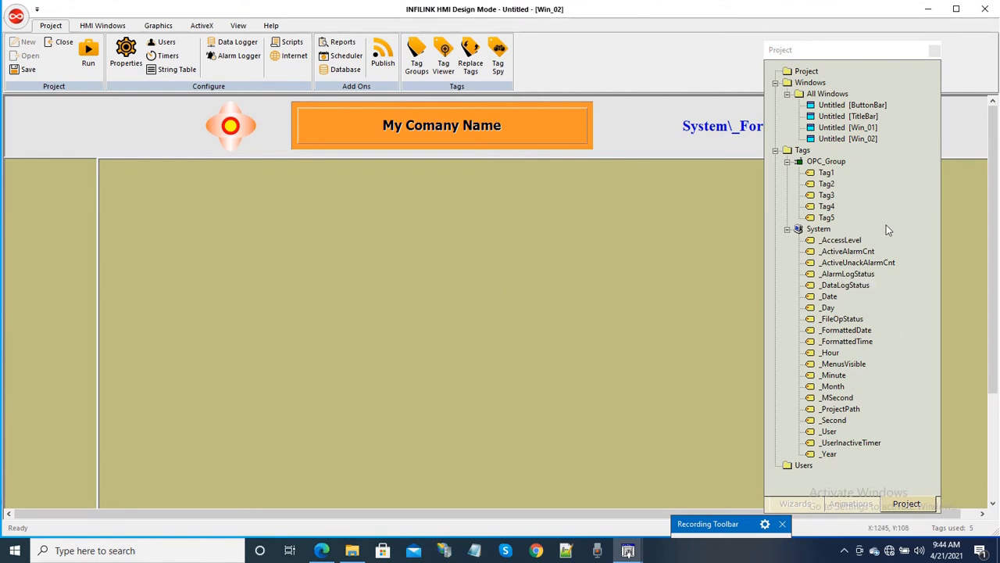
- Place the OPC_Group tag Tag1 with its value field in Win_02 and draw a rectangle about 261 x 42 below it
left_click(827, 174)
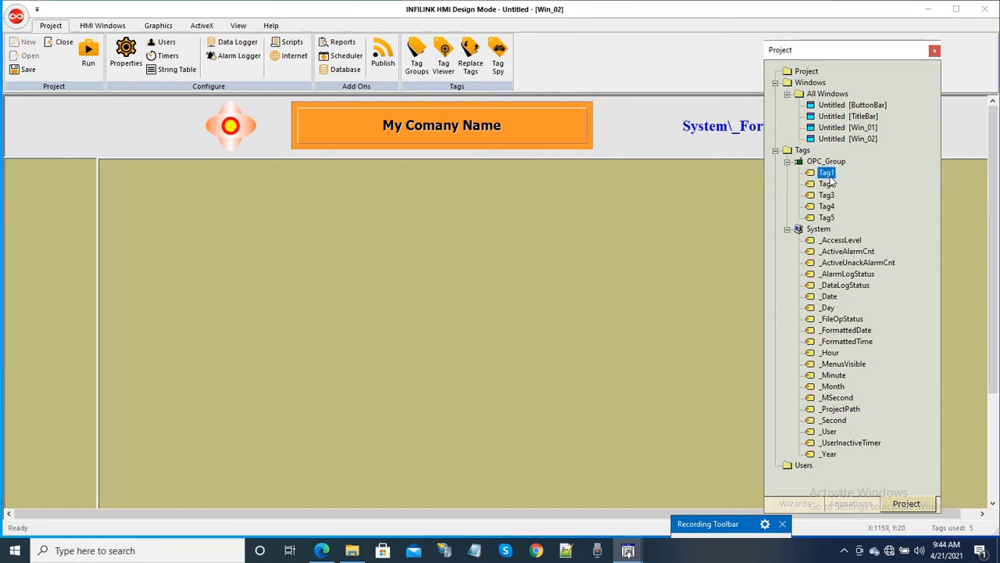
left_click(257, 212)
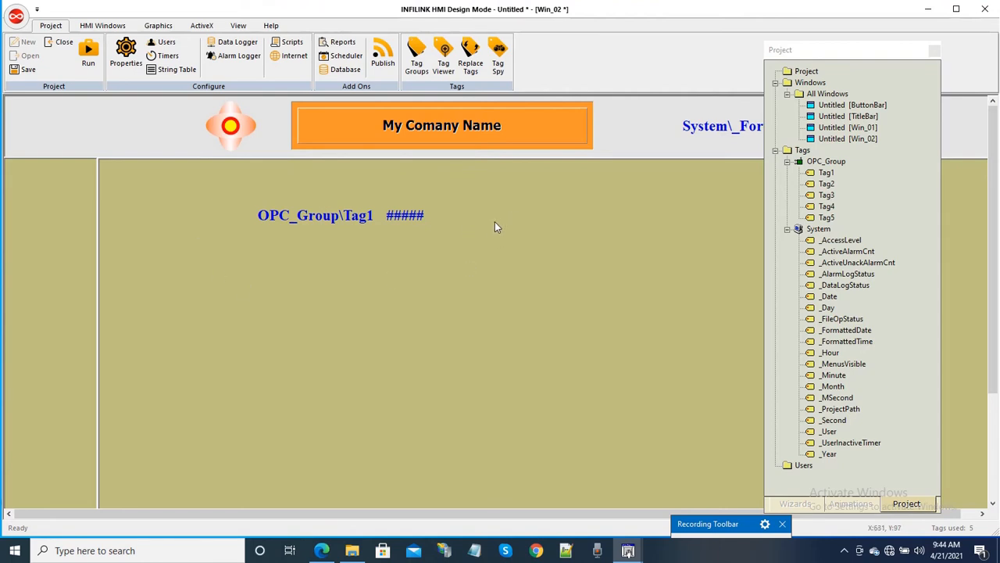
left_click(158, 25)
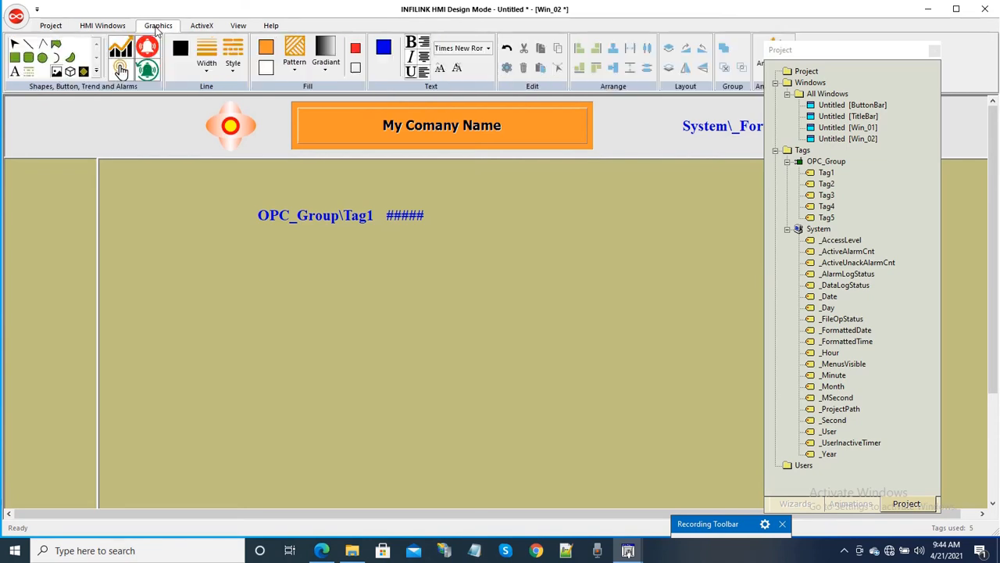
left_click(14, 60)
left_click_drag(244, 240, 408, 267)
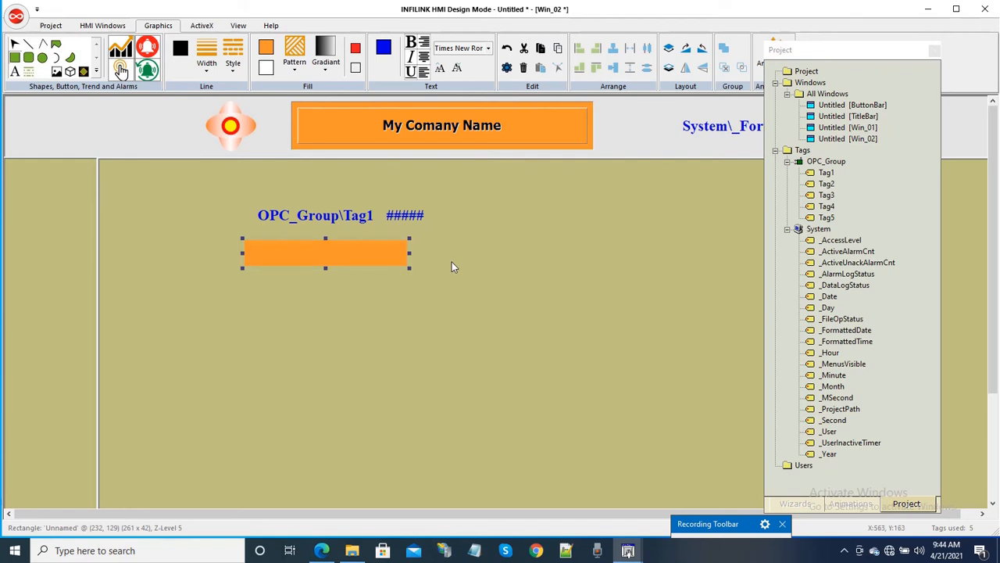
- Fill the rectangle with a darker green of hue 65 and saturation 126, and move it slightly down and to the left
left_click(269, 49)
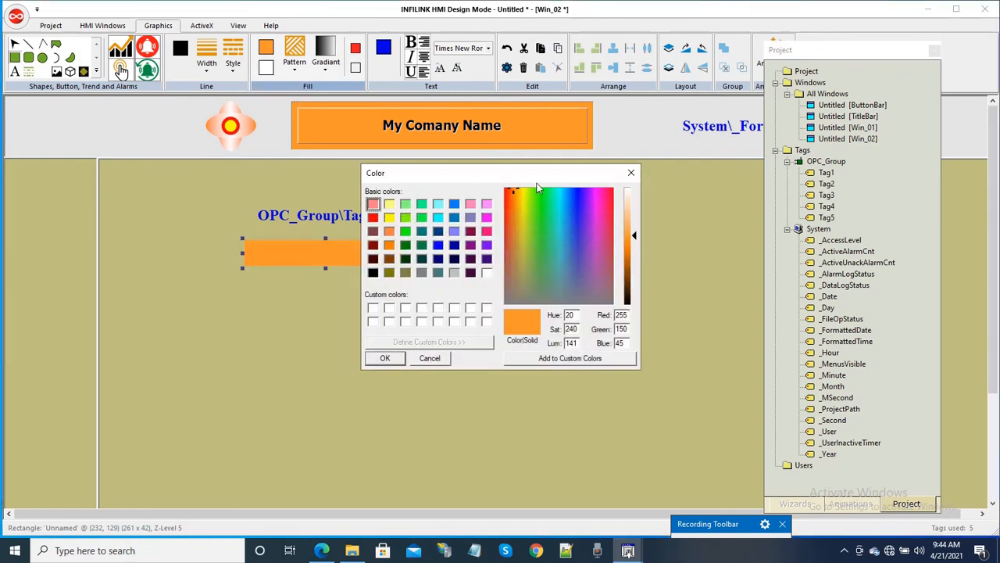
left_click(534, 246)
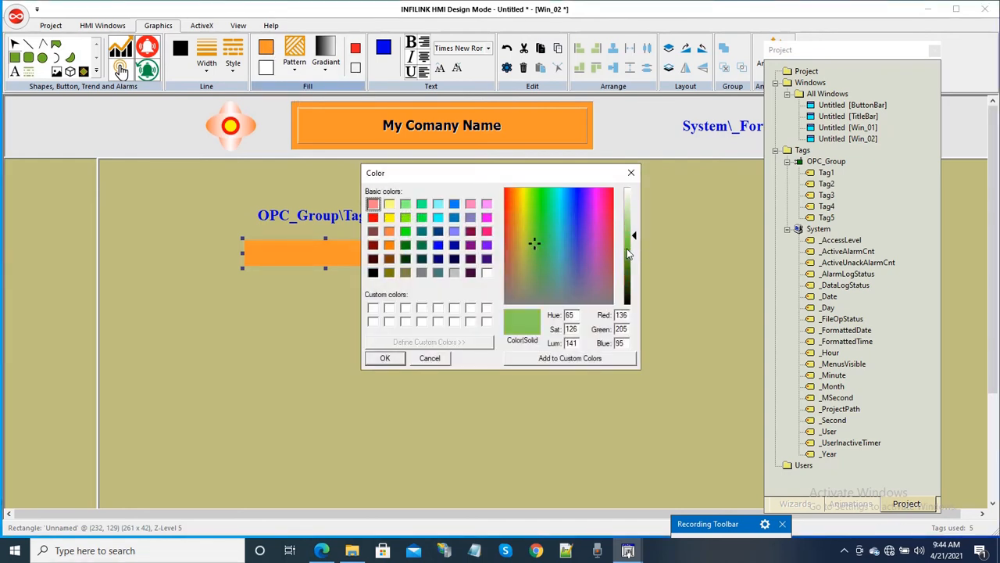
left_click(628, 250)
left_click(385, 358)
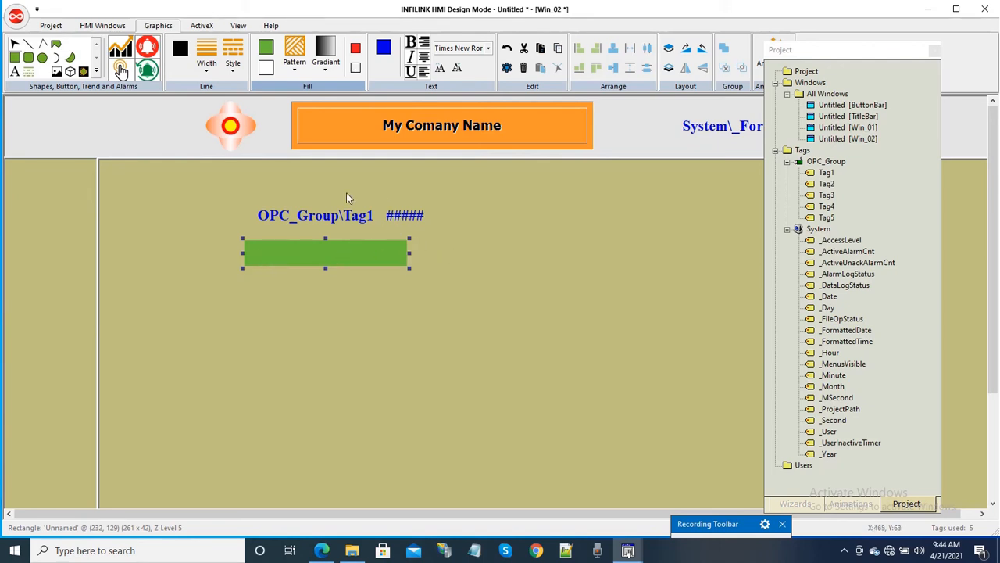
mouse_move(308, 257)
left_mouse_down()
mouse_move(304, 274)
mouse_move(314, 266)
left_mouse_up()
- Add a Stretch Horizontally animation to the green rectangle, driven by OPC_Group\Tag1
right_click(317, 264)
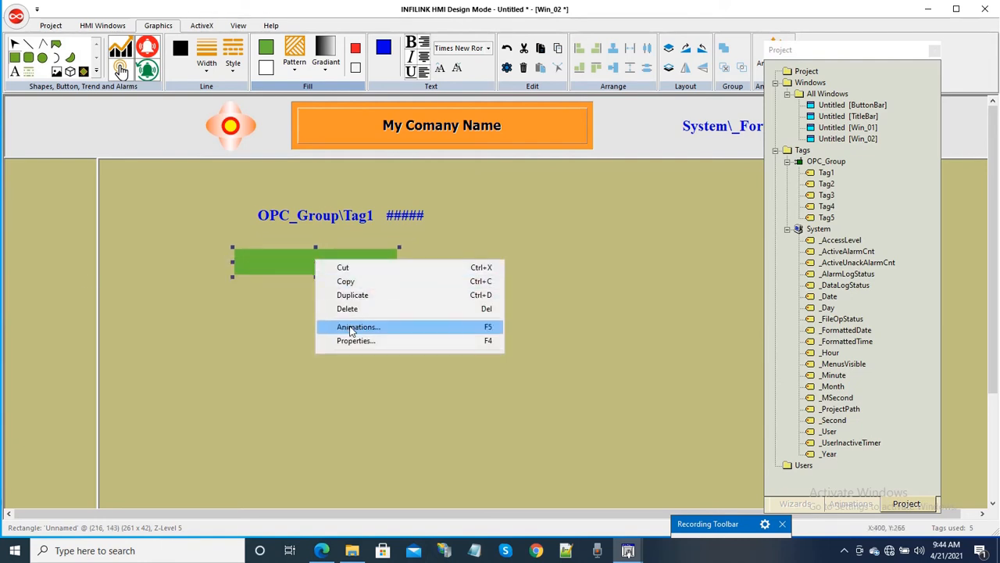
left_click(283, 271)
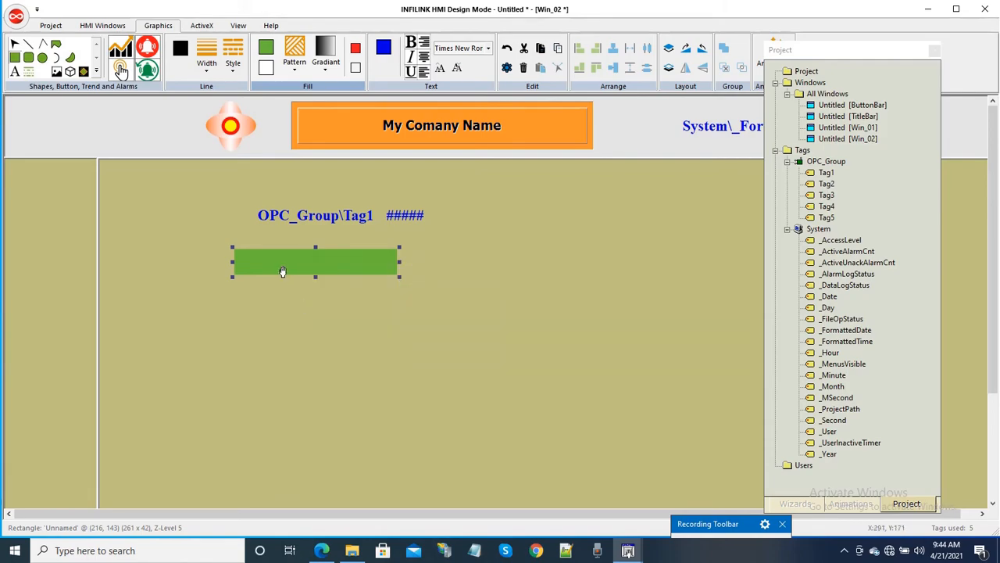
double_click(283, 271)
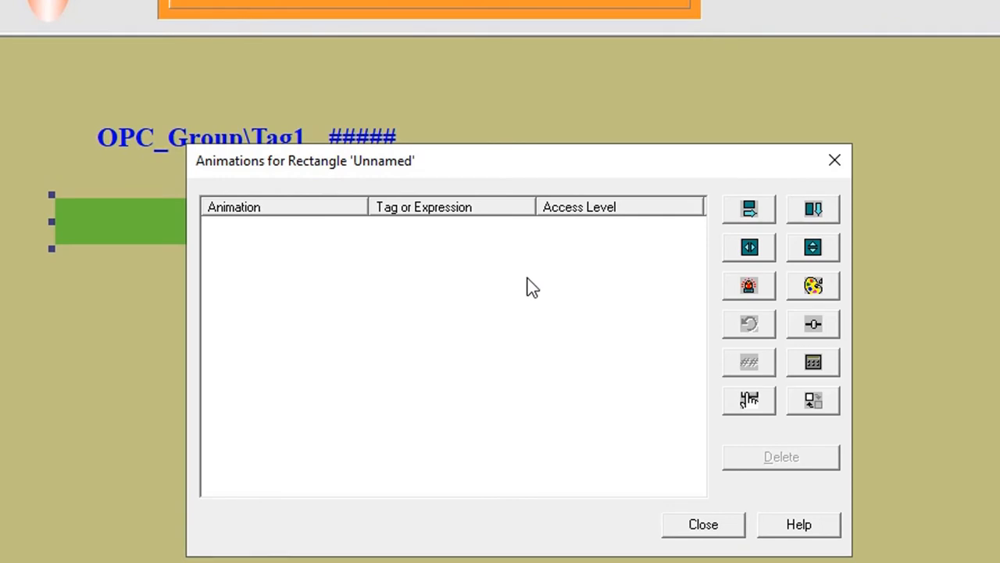
left_click(748, 247)
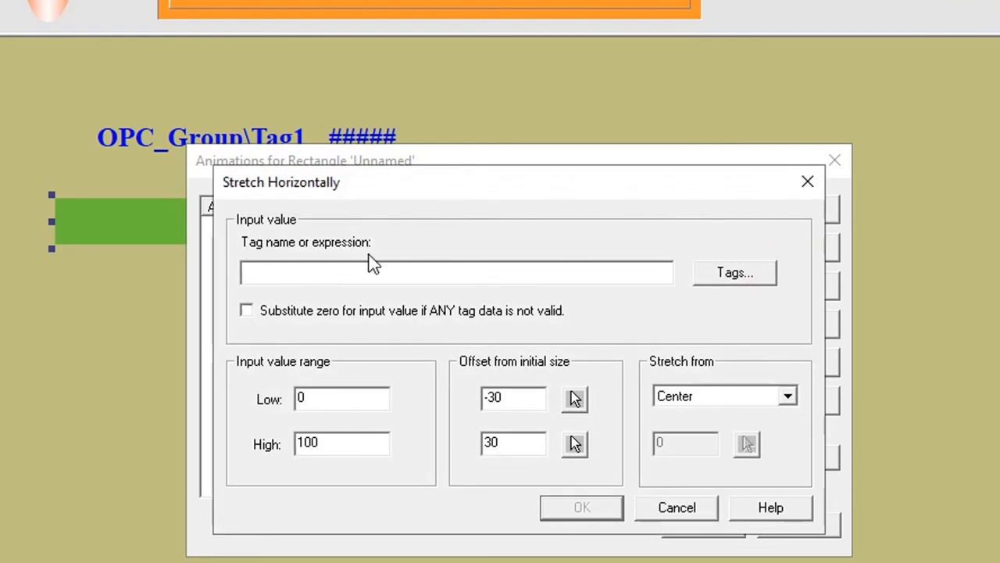
left_click(734, 273)
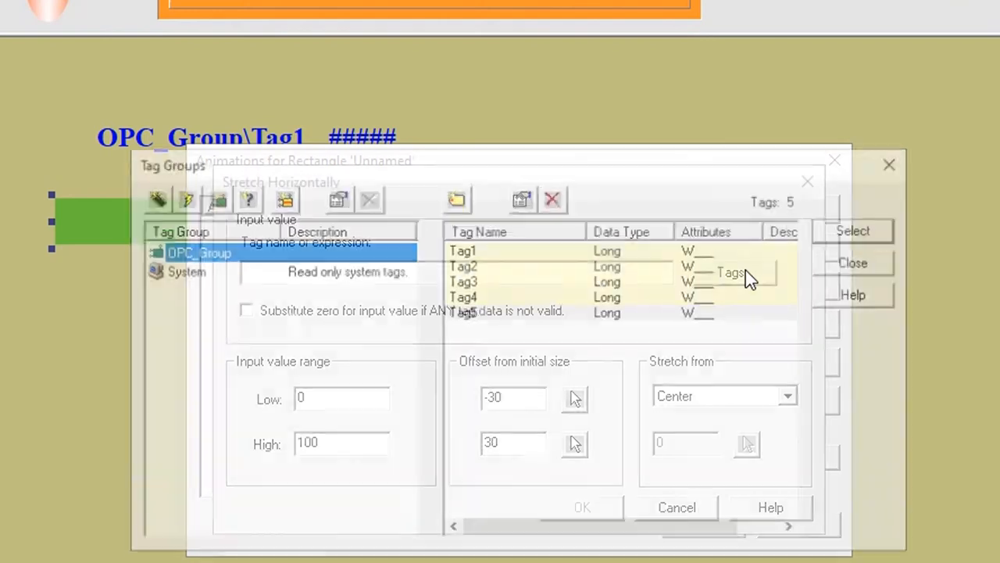
left_click(464, 251)
double_click(465, 251)
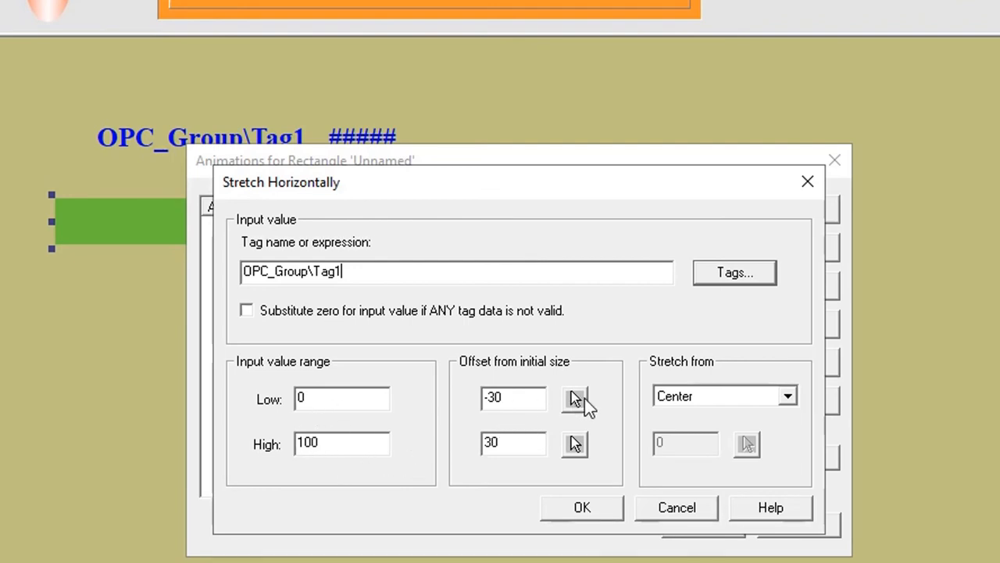
- Make the rectangle stretch from its left/top edge with size offsets of about -253 and 188, and accept the animation
left_click(705, 399)
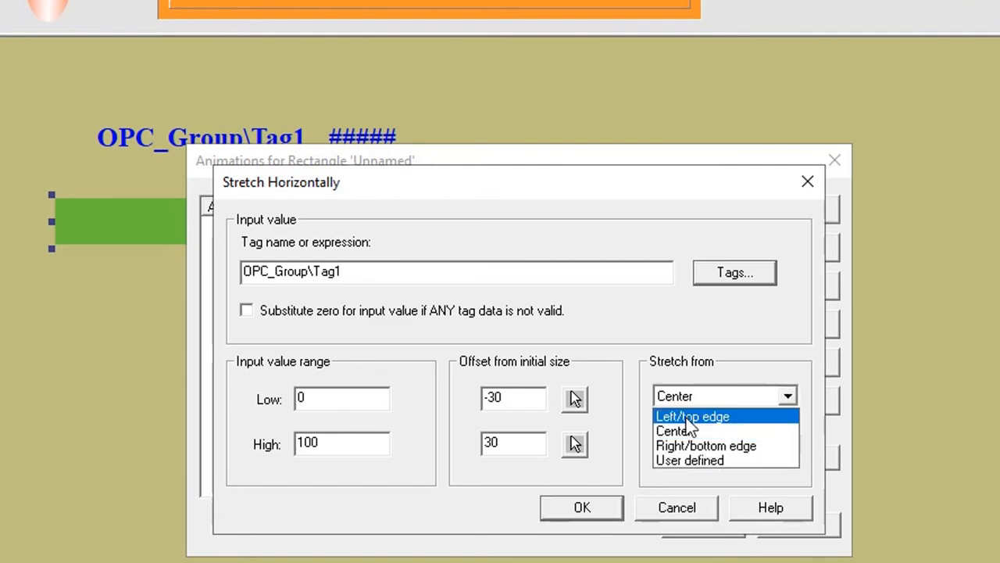
left_click(689, 418)
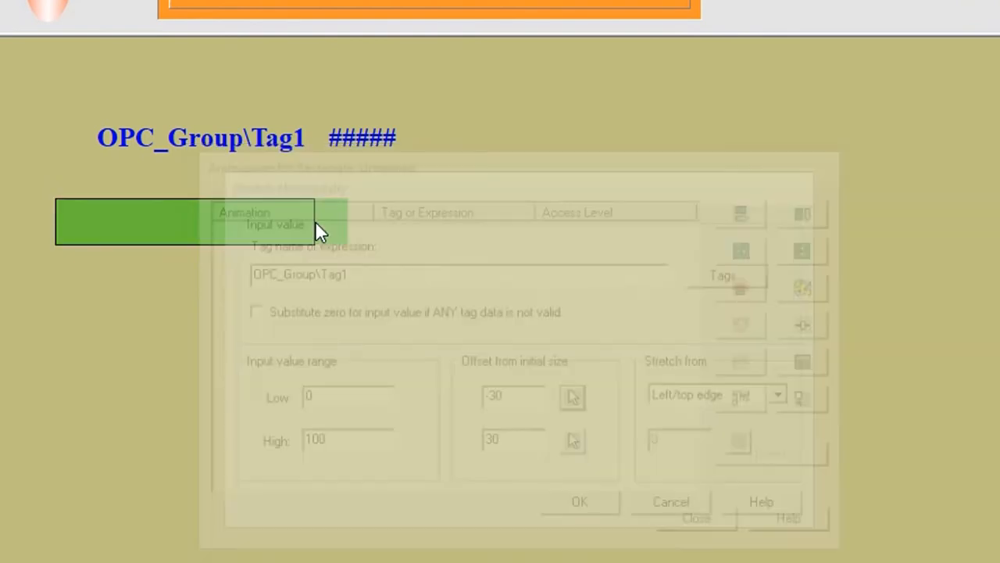
left_click_drag(315, 225, 65, 237)
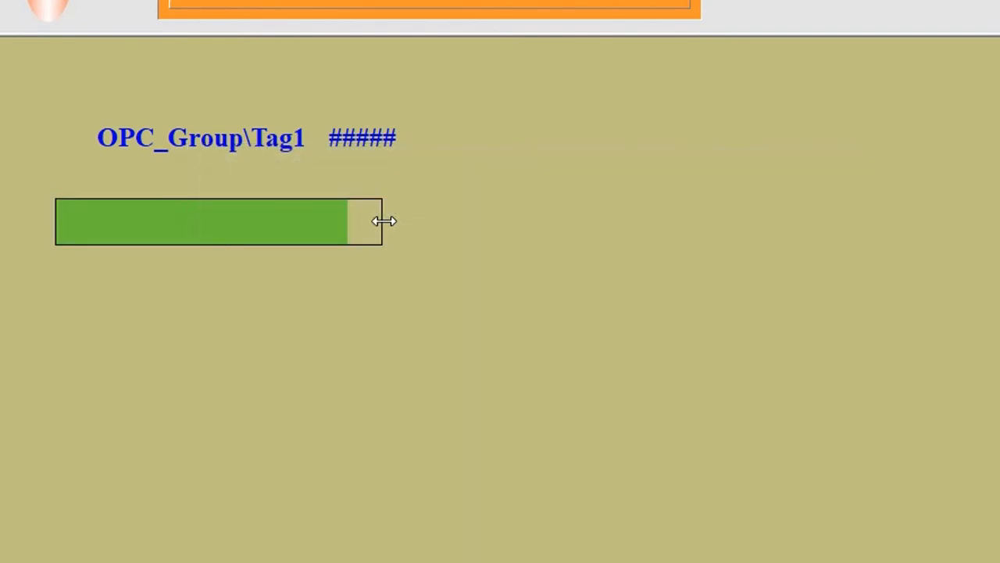
left_click_drag(384, 218, 561, 205)
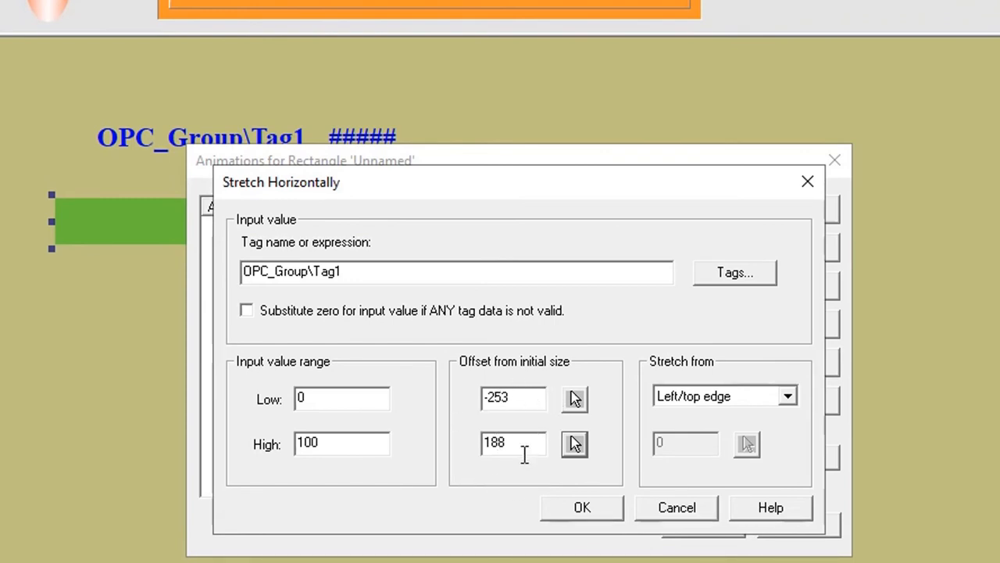
left_click(598, 514)
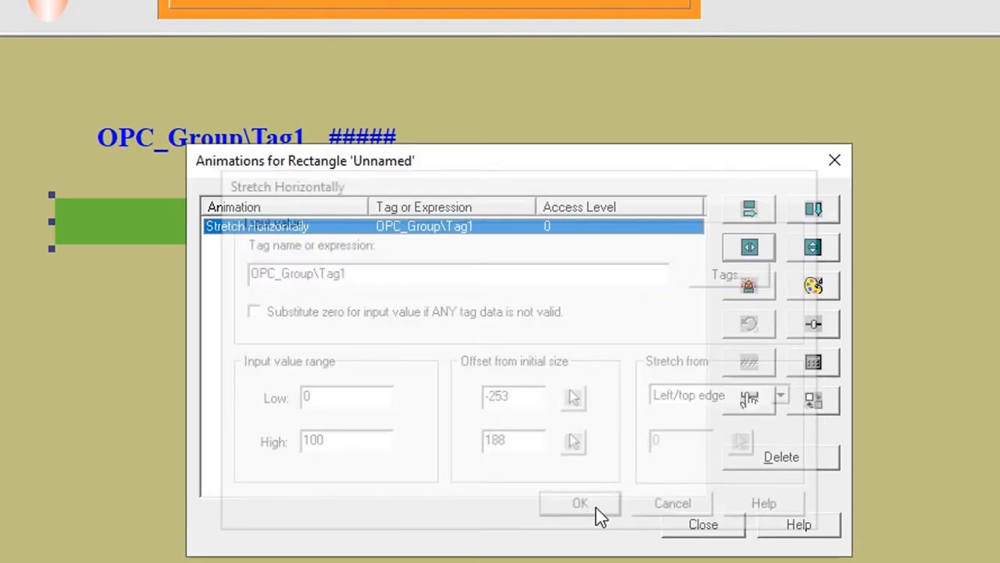
left_click(716, 532)
left_click(305, 364)
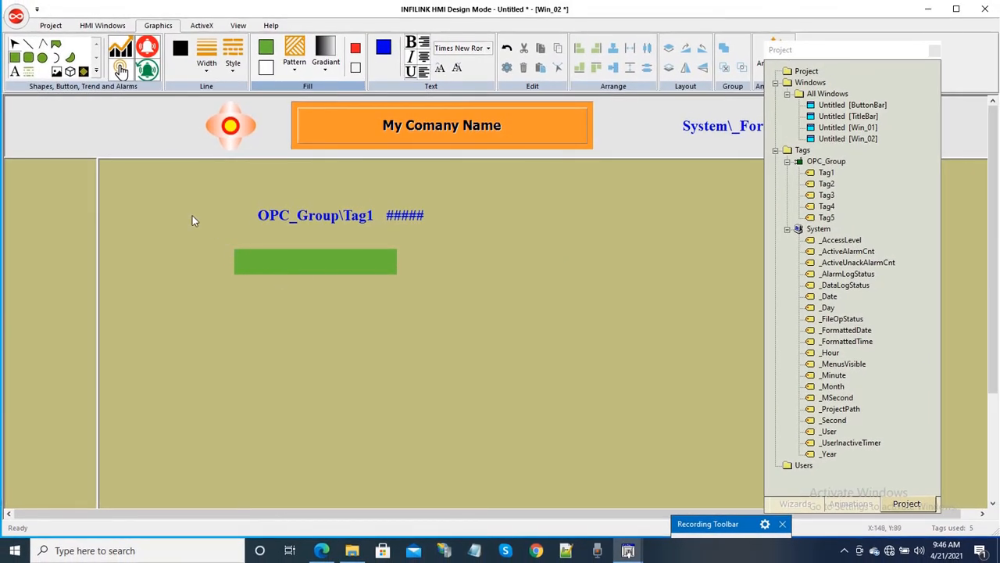
- Save the project with the stretch animation, start Run Mode and acknowledge the demo timer notice
left_click(50, 26)
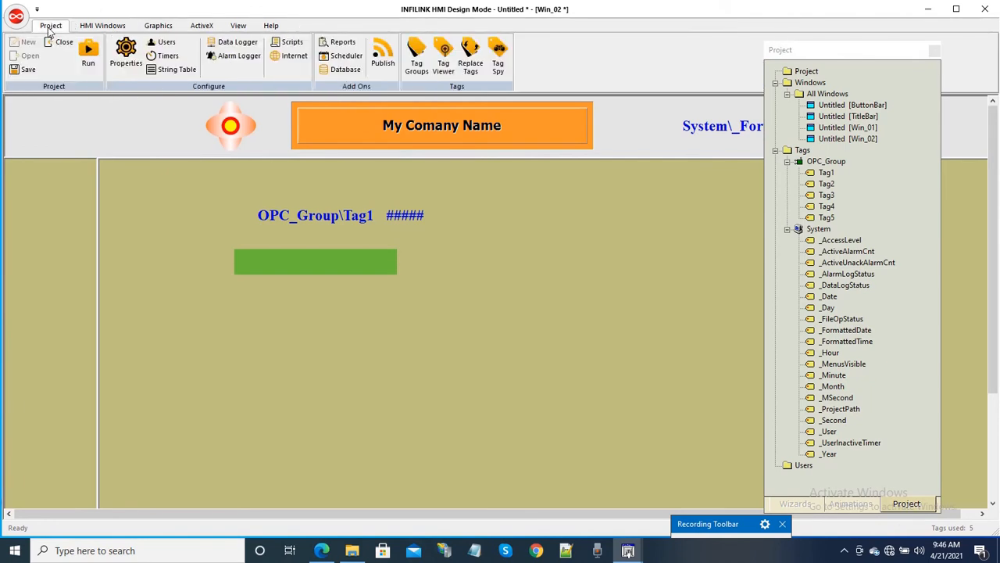
left_click(28, 69)
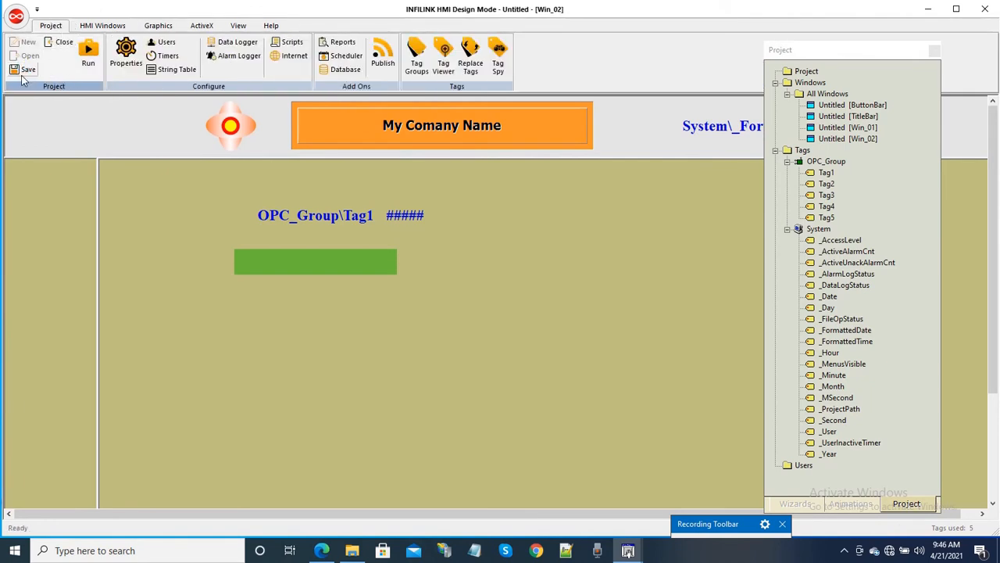
left_click(89, 55)
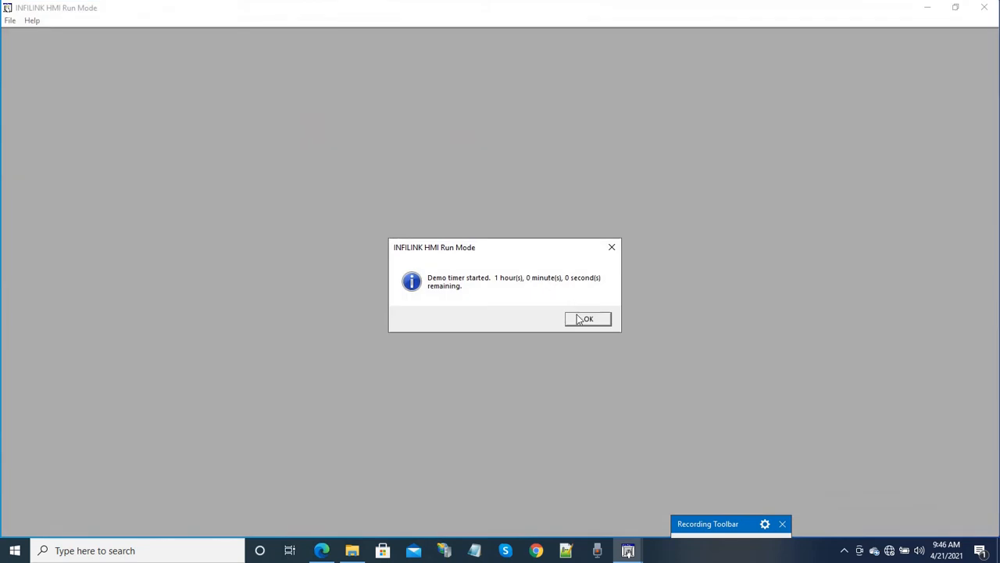
left_click(582, 319)
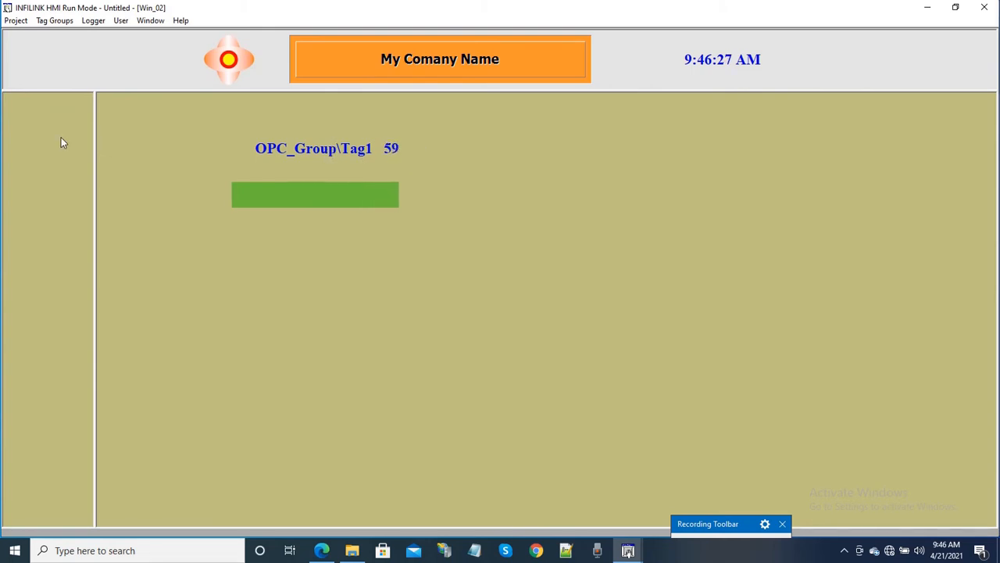
- View Win_01 in the running project, and exit Run Mode
left_click(150, 21)
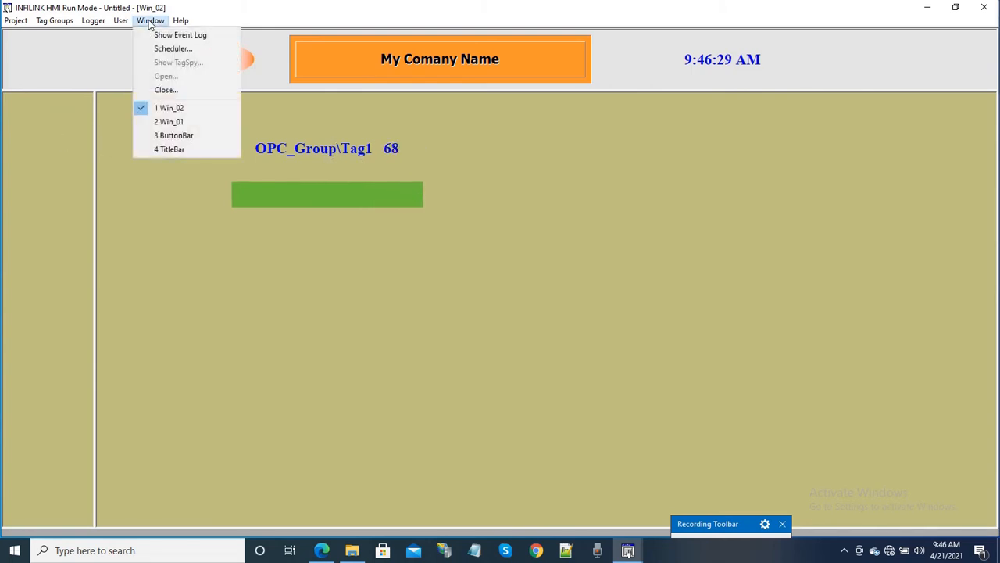
left_click(165, 124)
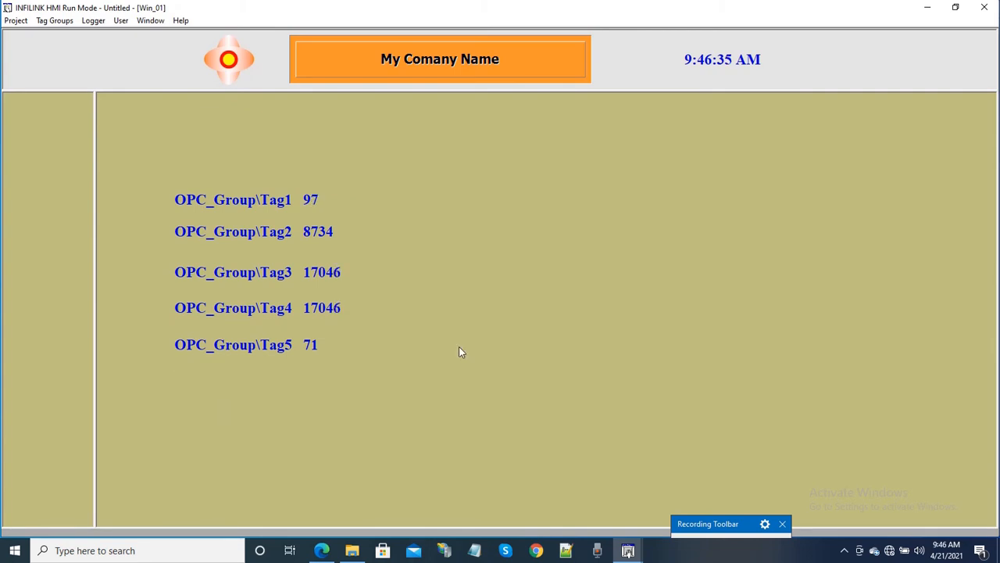
left_click(984, 7)
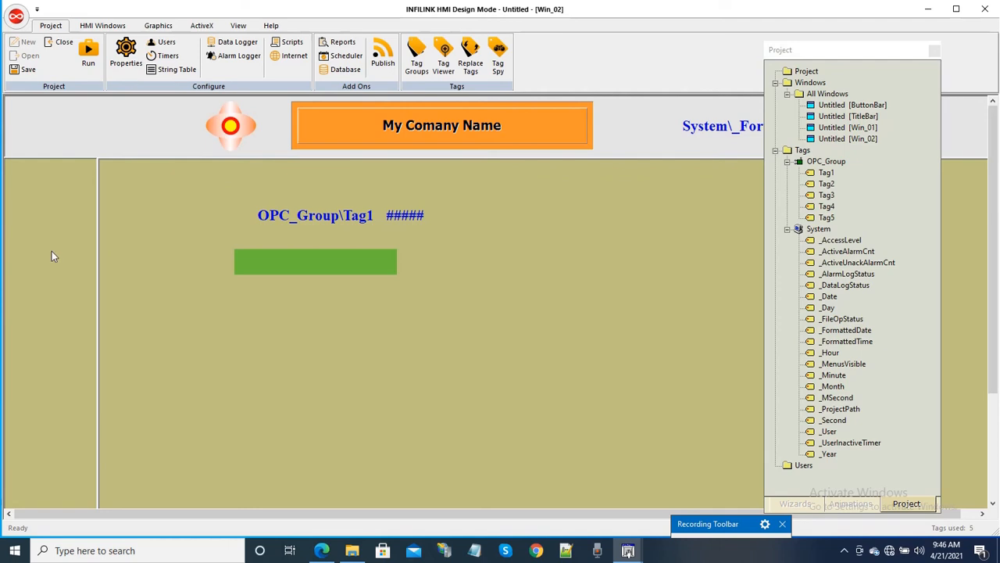
- Draw a button about 107 x 46 in the ButtonBar window and label it Win_01
left_click(158, 26)
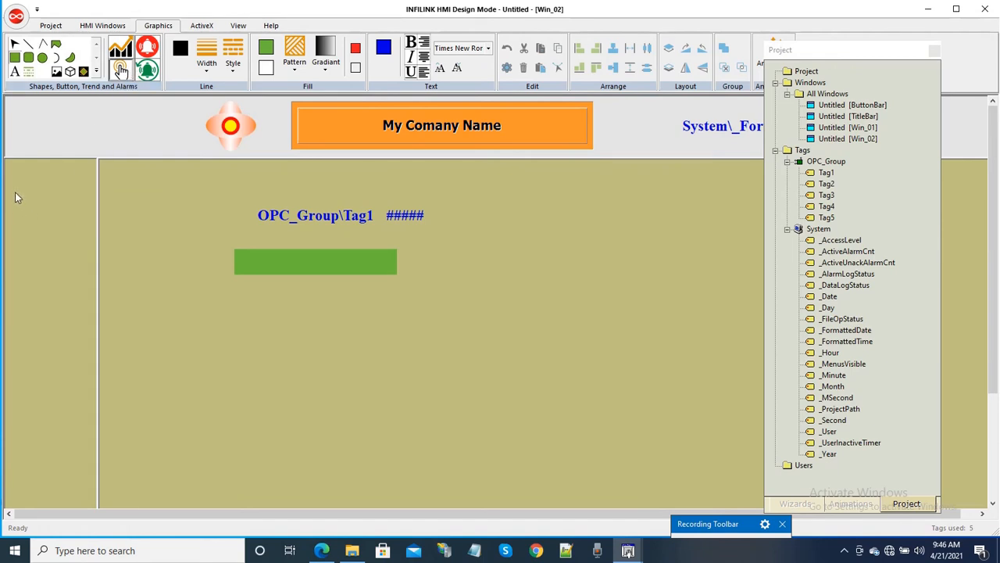
left_click_drag(15, 206, 46, 228)
right_click(45, 227)
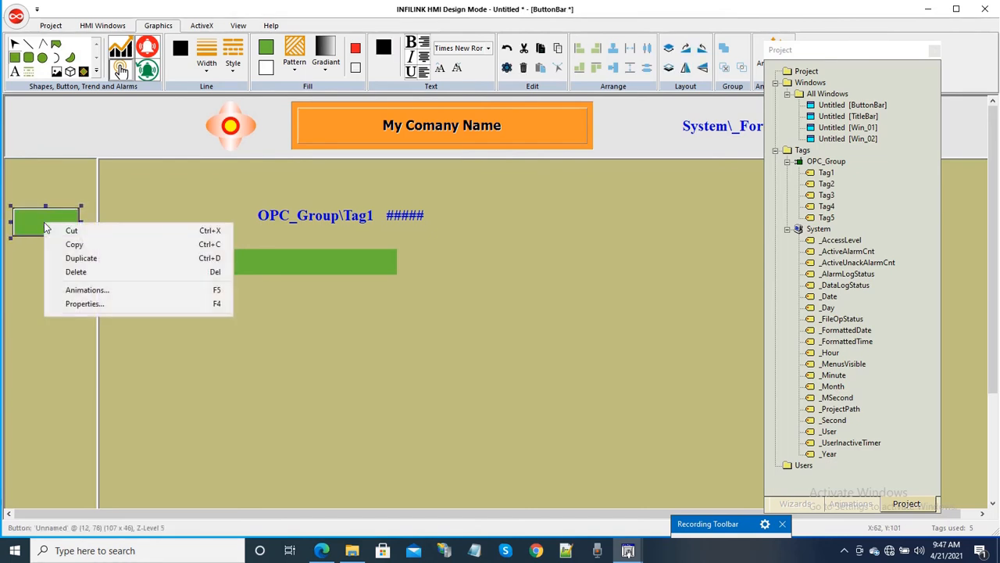
left_click(86, 305)
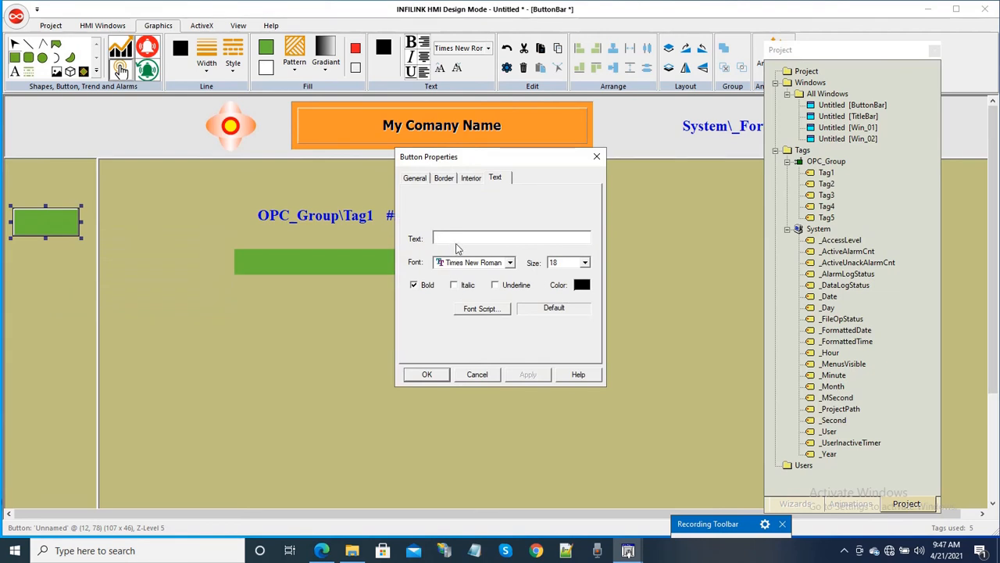
type("Win_01")
left_click(425, 375)
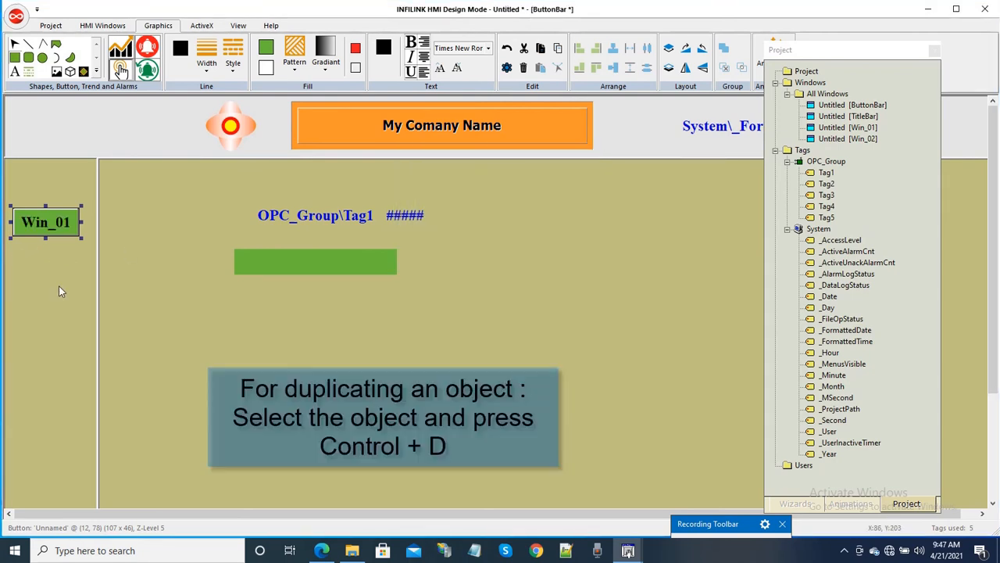
- Duplicate the Win_01 button, place the copy directly below it, and change the copy's label to Win_02
key("ctrl+d")
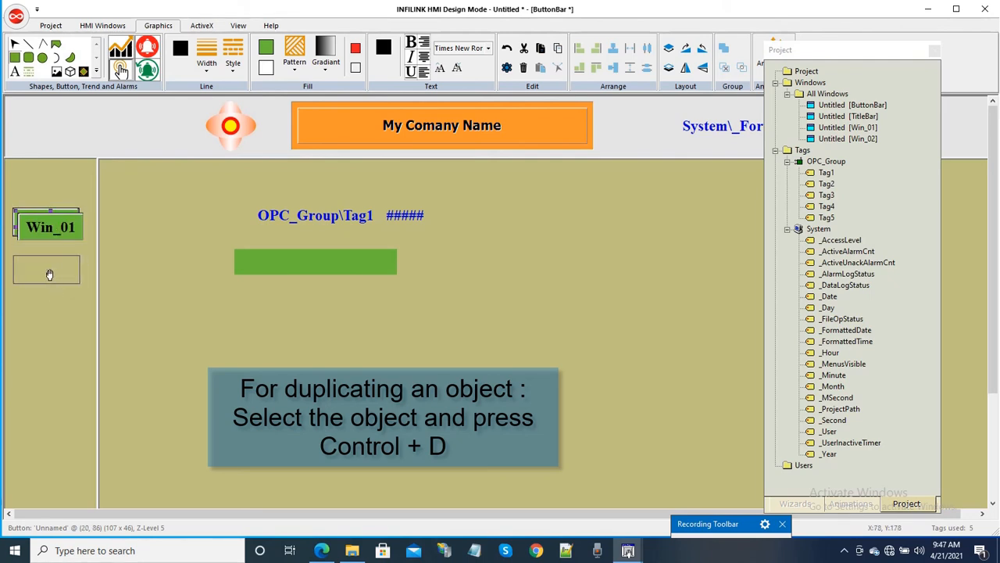
left_click(49, 274)
right_click(51, 268)
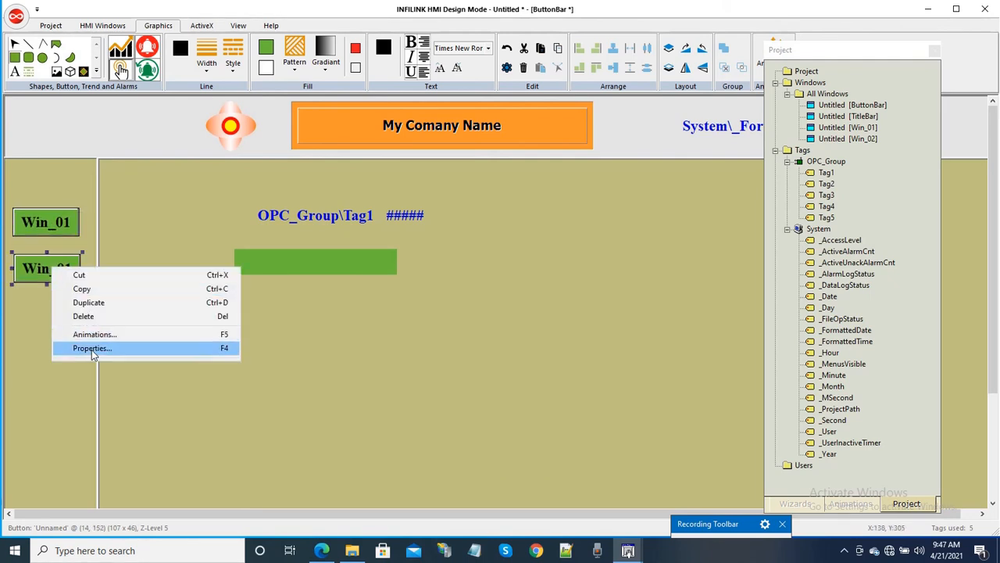
left_click(92, 349)
left_click(473, 237)
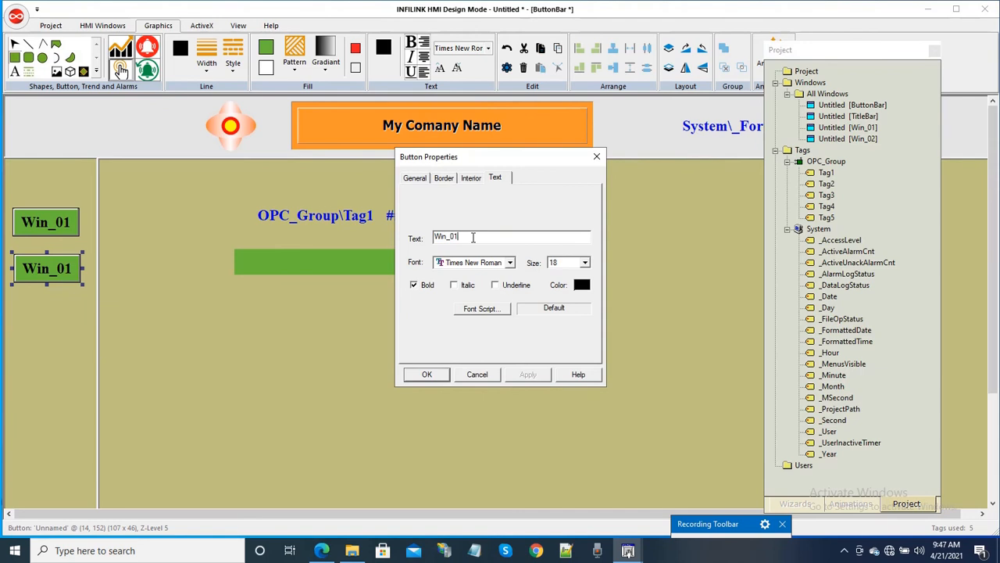
key("BackSpace")
type("2")
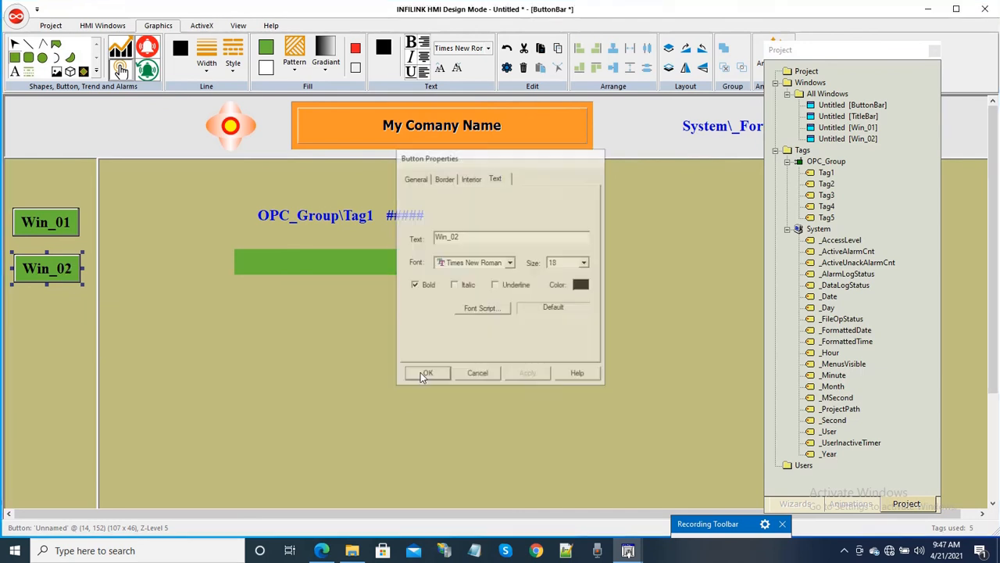
left_click(422, 374)
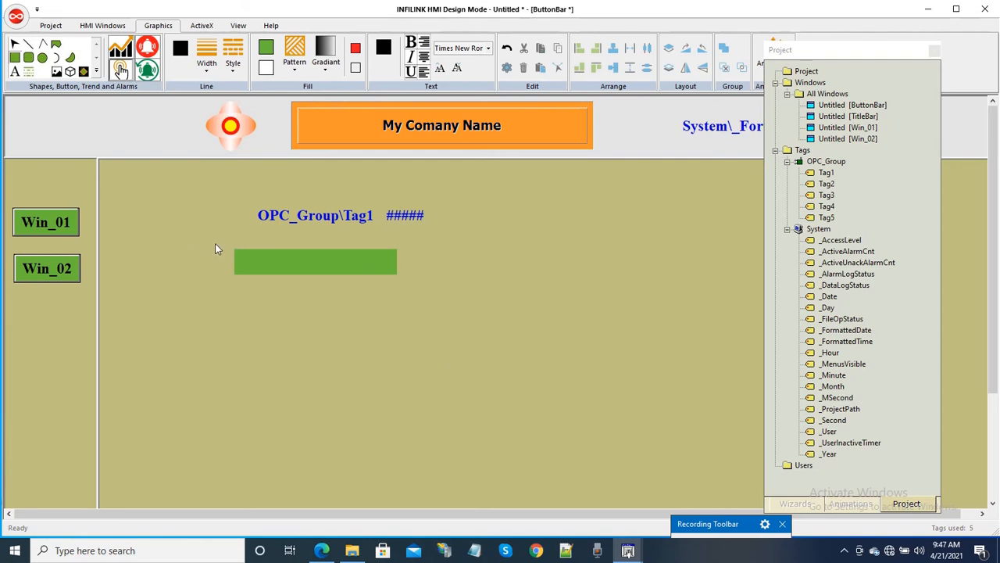
- Add a Take Action animation of type On button up to the Win_01 button
left_click(63, 224)
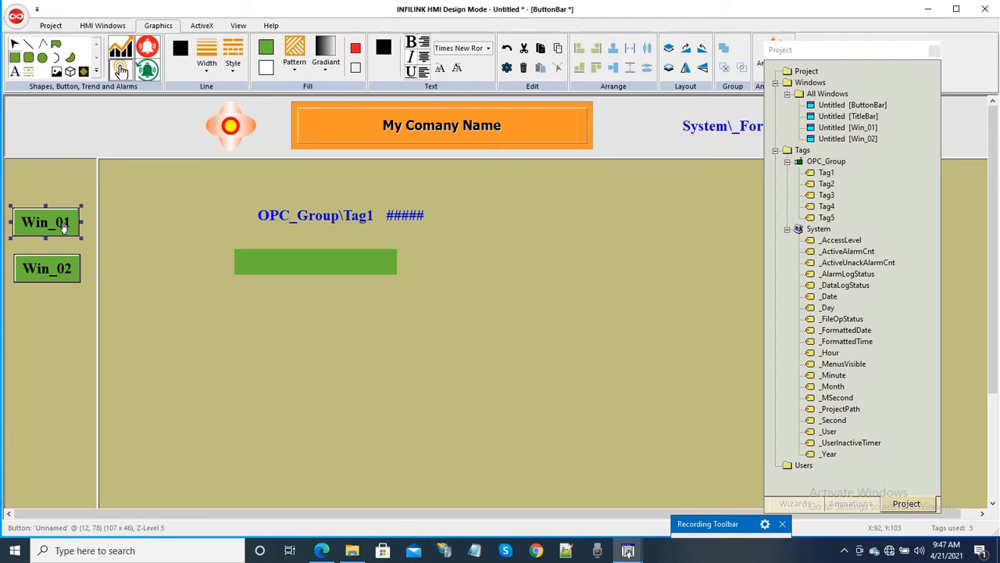
right_click(63, 224)
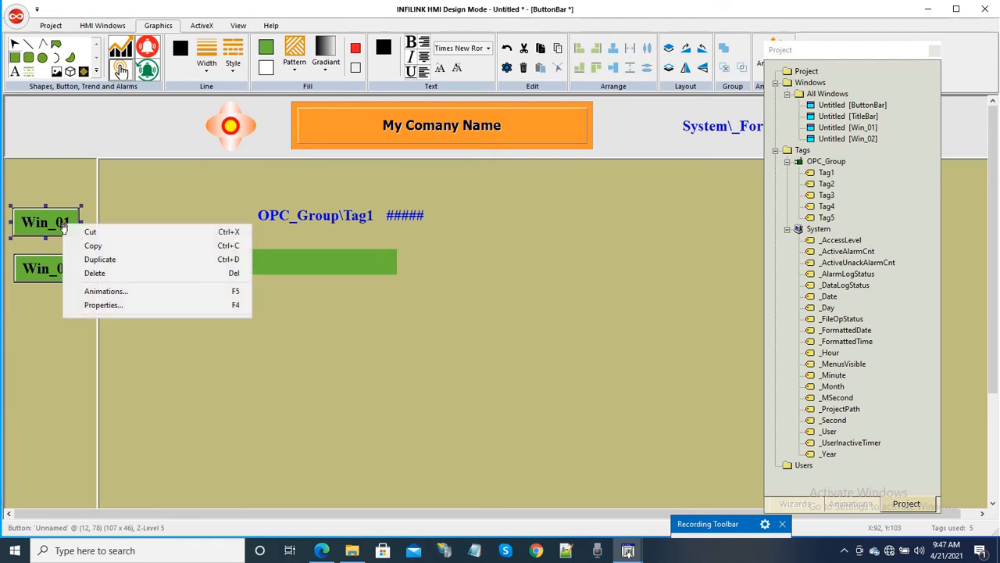
left_click(117, 292)
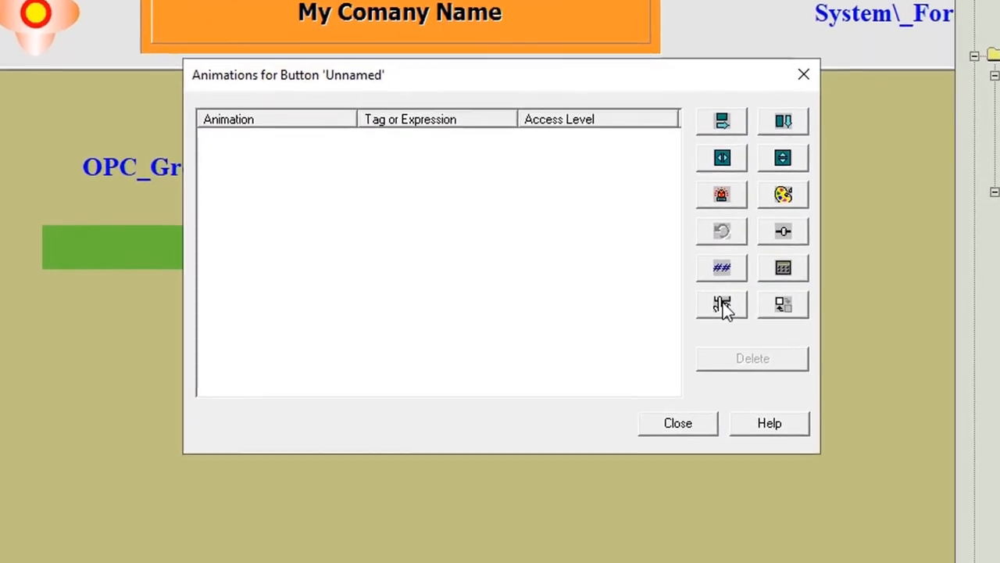
left_click(731, 306)
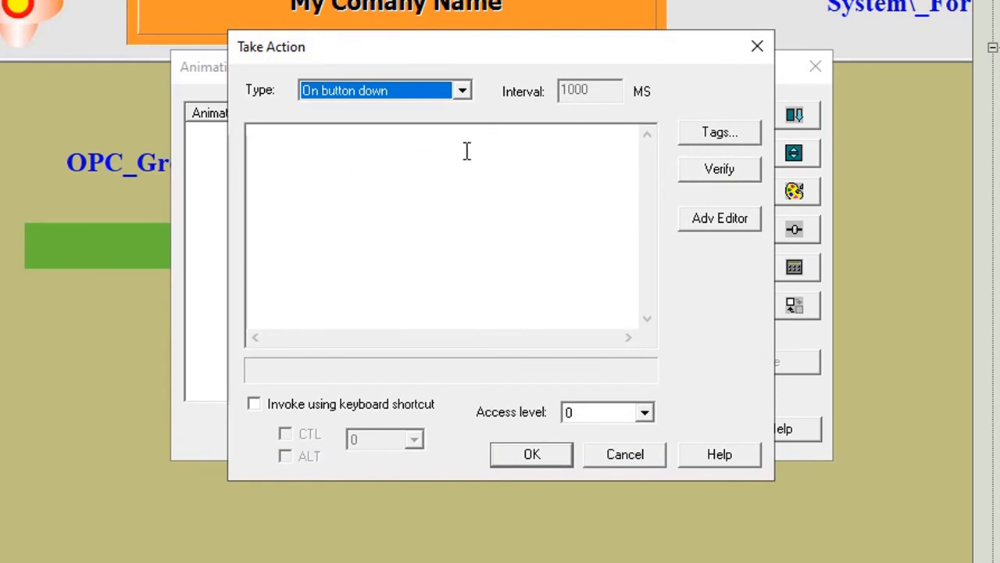
left_click(405, 92)
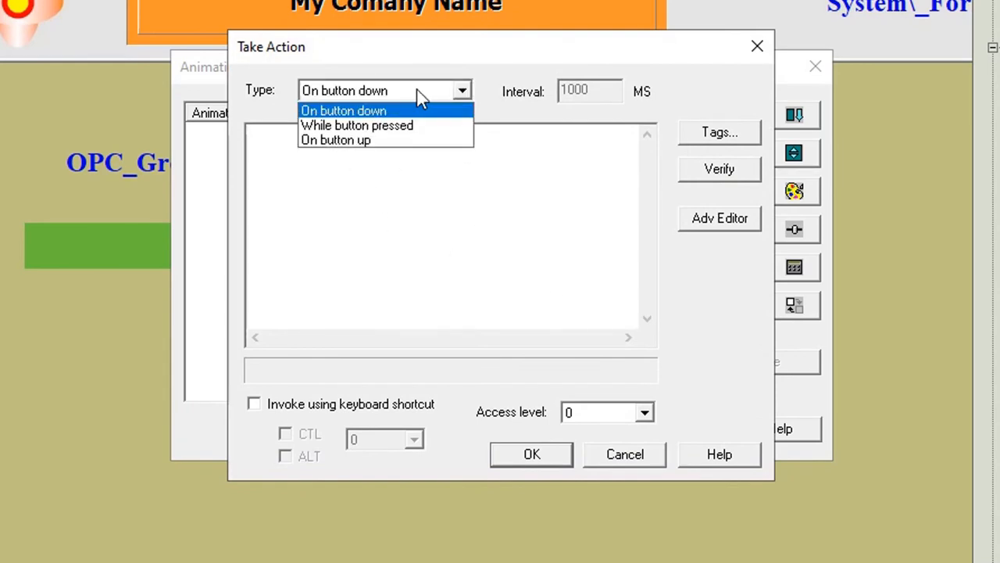
left_click(361, 141)
- Enter the action script Show "Win_01" ; for the Win_01 button, verify it, and accept the animation
left_click(423, 179)
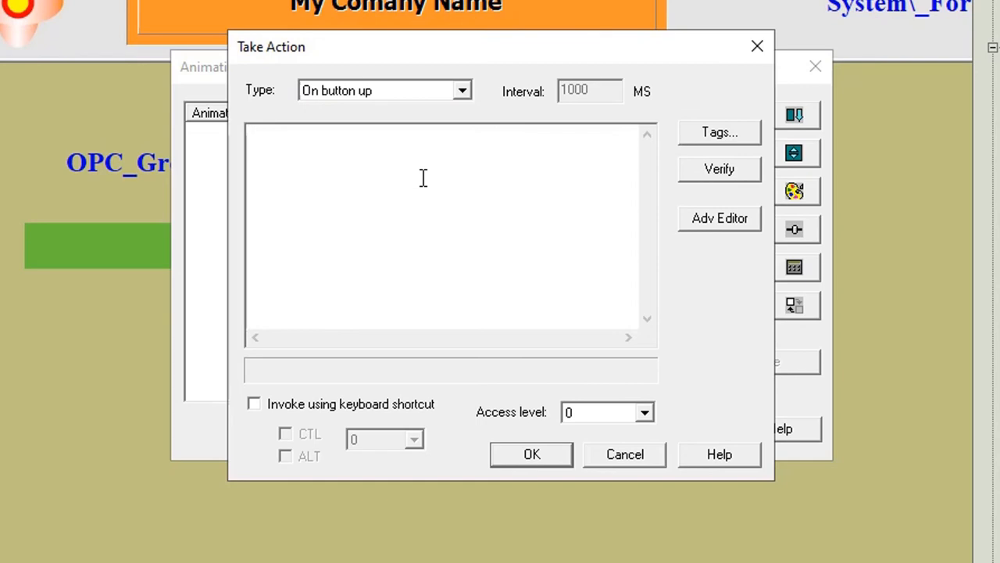
type("Show \"Win_")
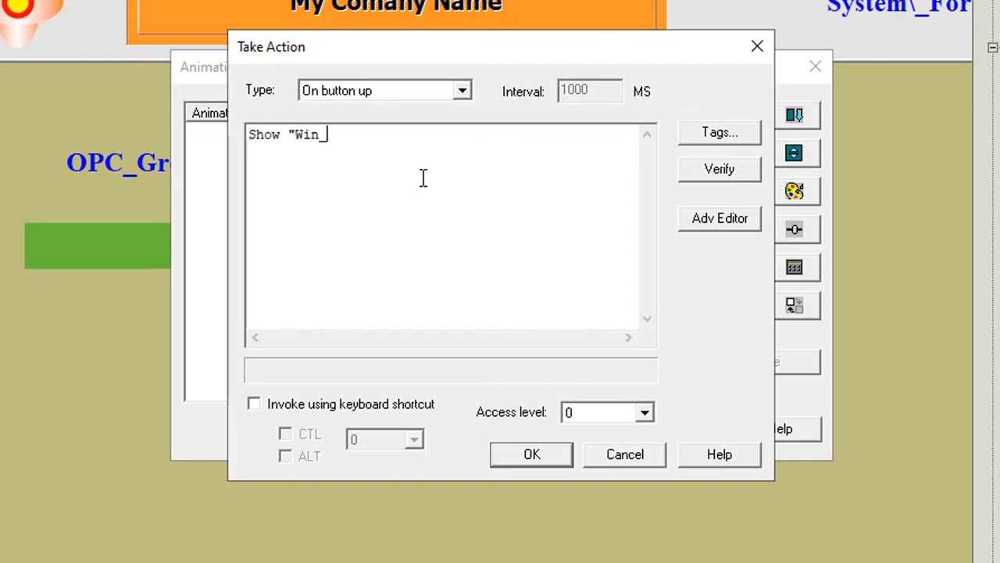
type("01\" ;")
left_click(709, 171)
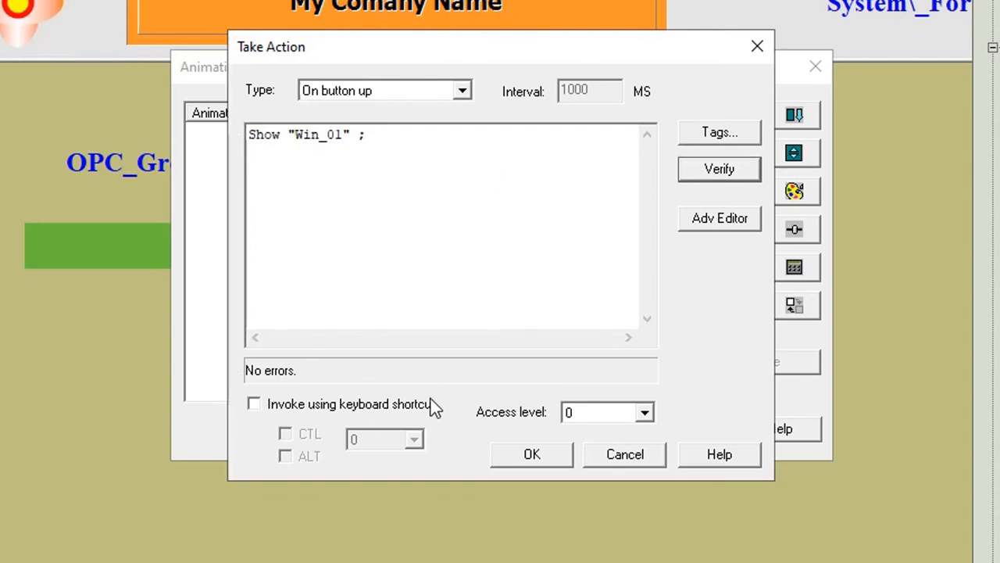
left_click(545, 457)
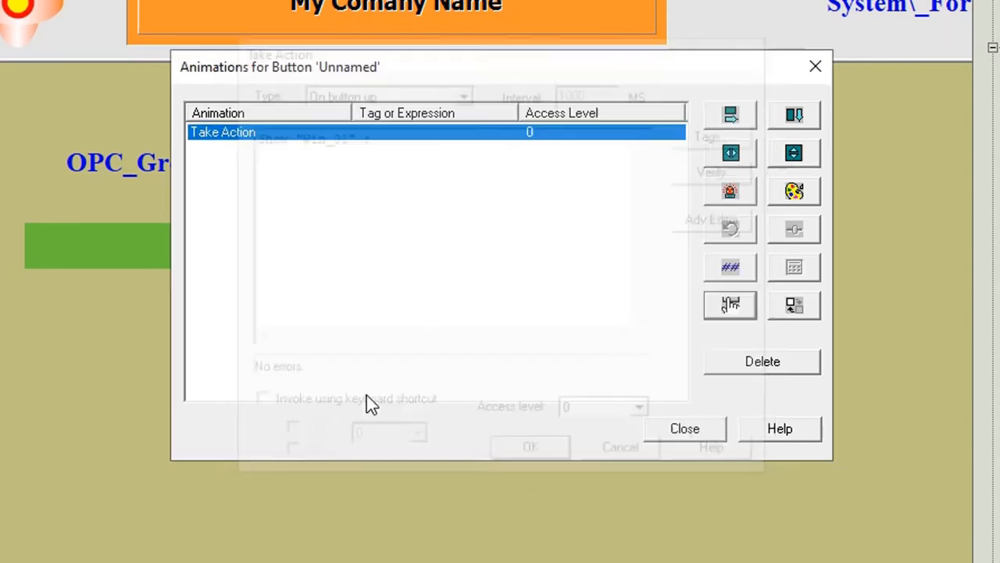
left_click(674, 426)
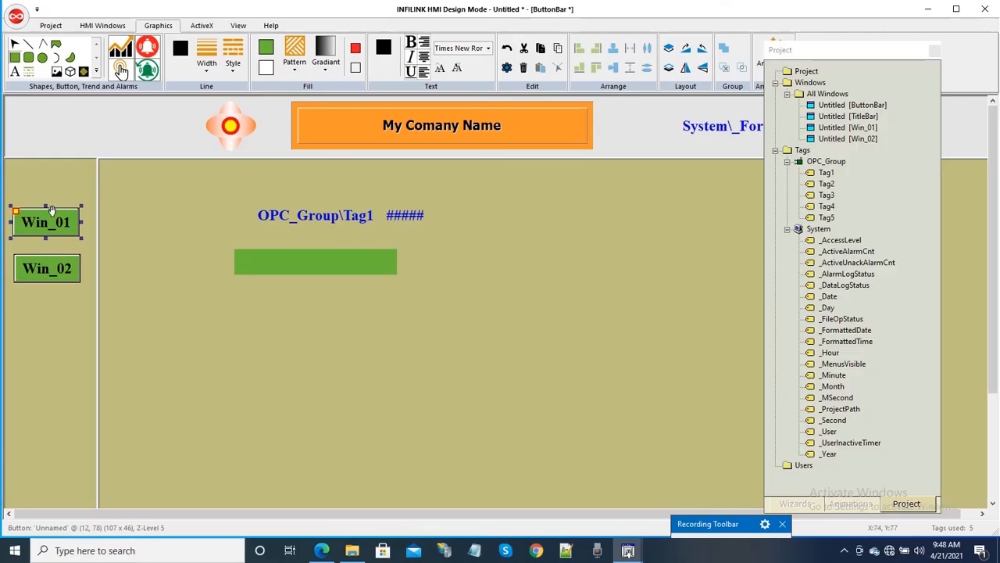
- Examine the animations assigned to the Win_01 and Win_02 buttons, the green bar and the Tag1 value text
left_click(41, 270)
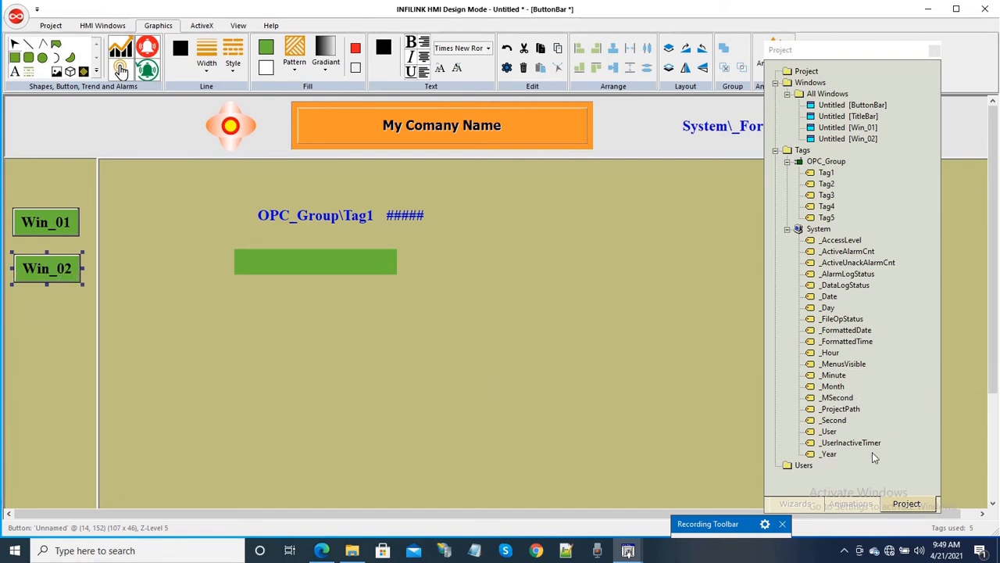
left_click(850, 504)
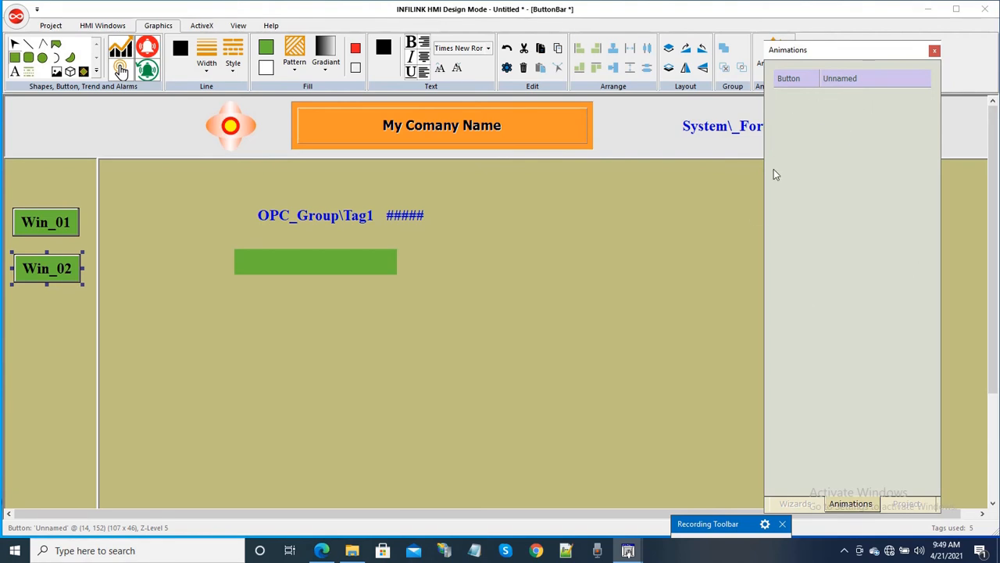
left_click(73, 224)
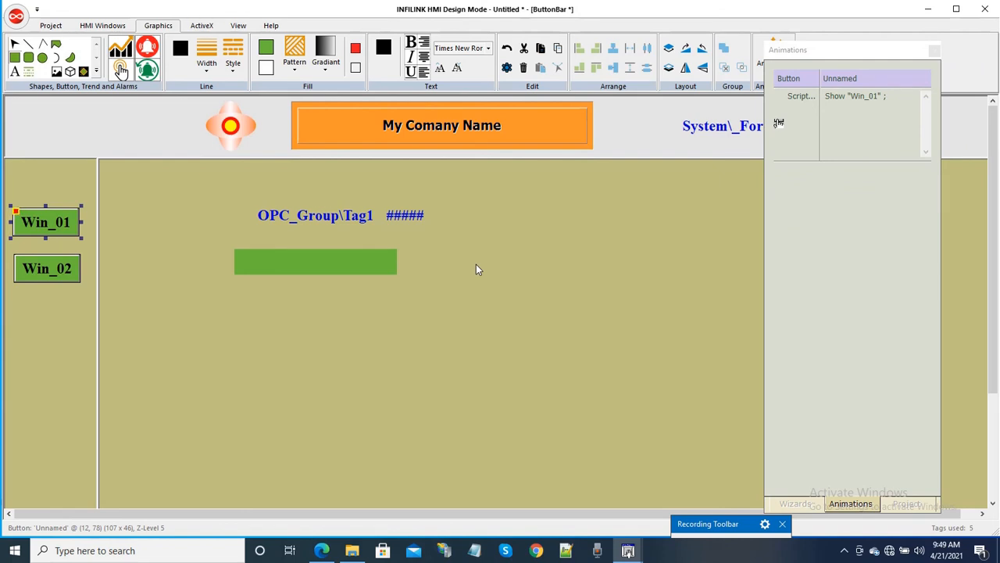
left_click(44, 272)
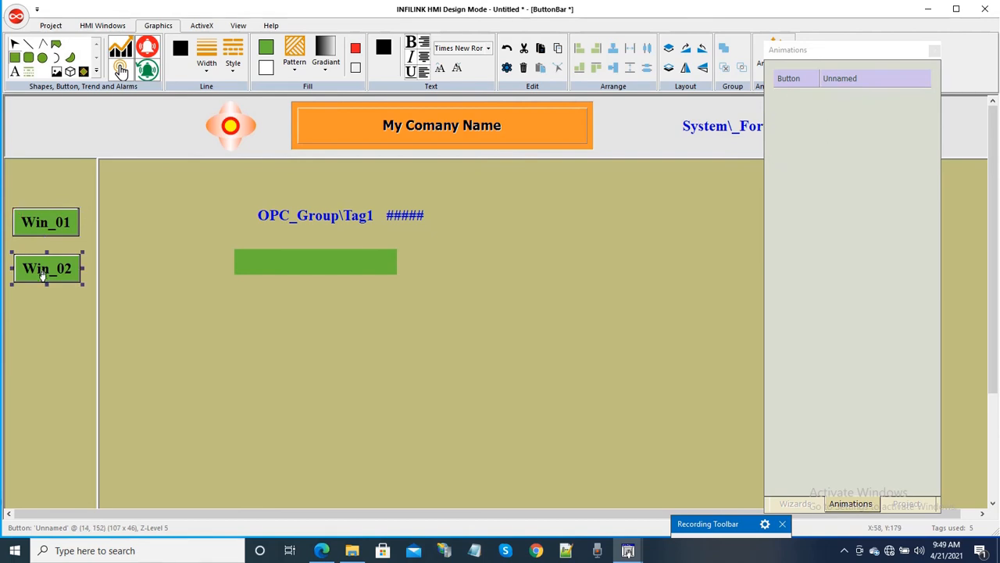
left_click(330, 265)
left_click(402, 216)
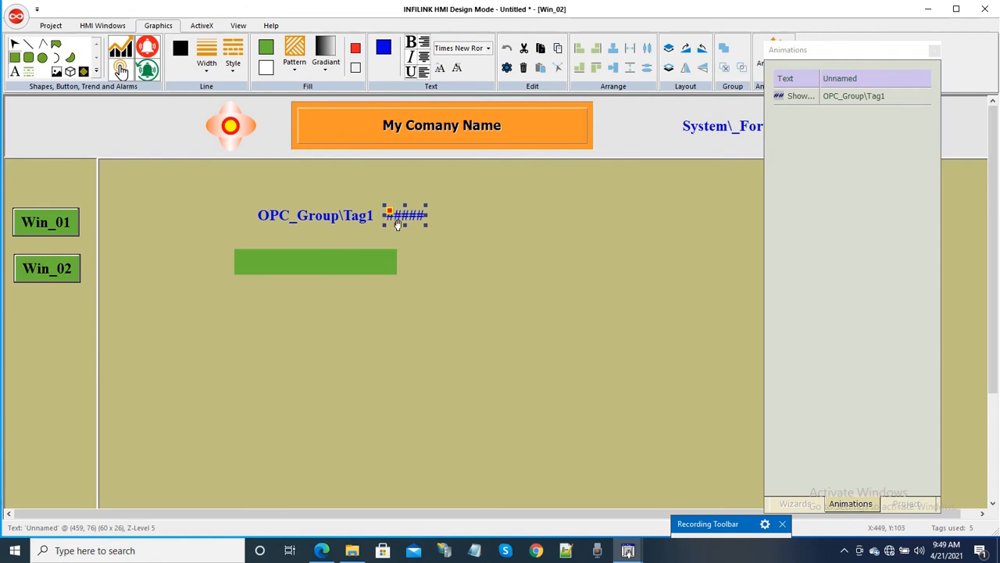
left_click(402, 336)
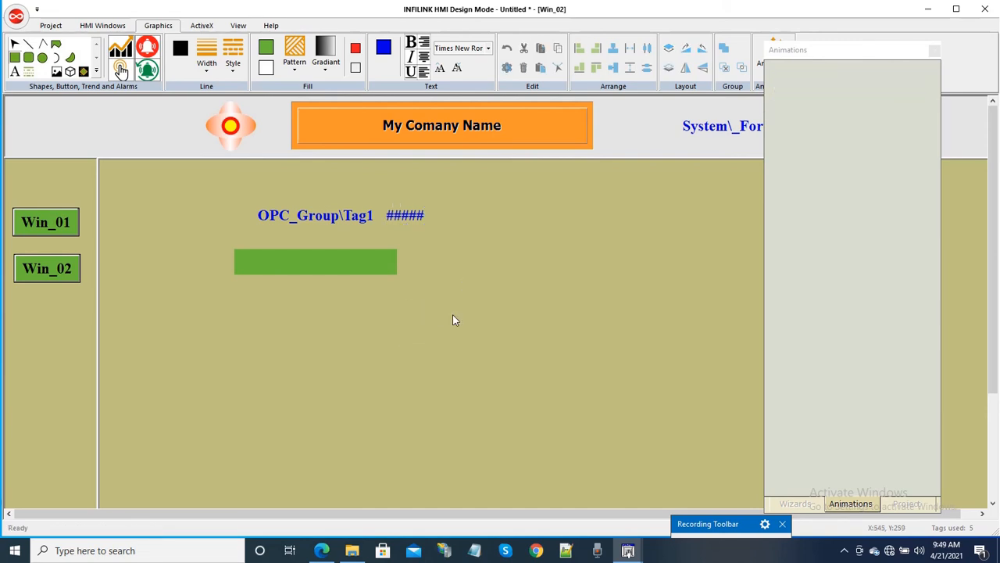
left_click(74, 226)
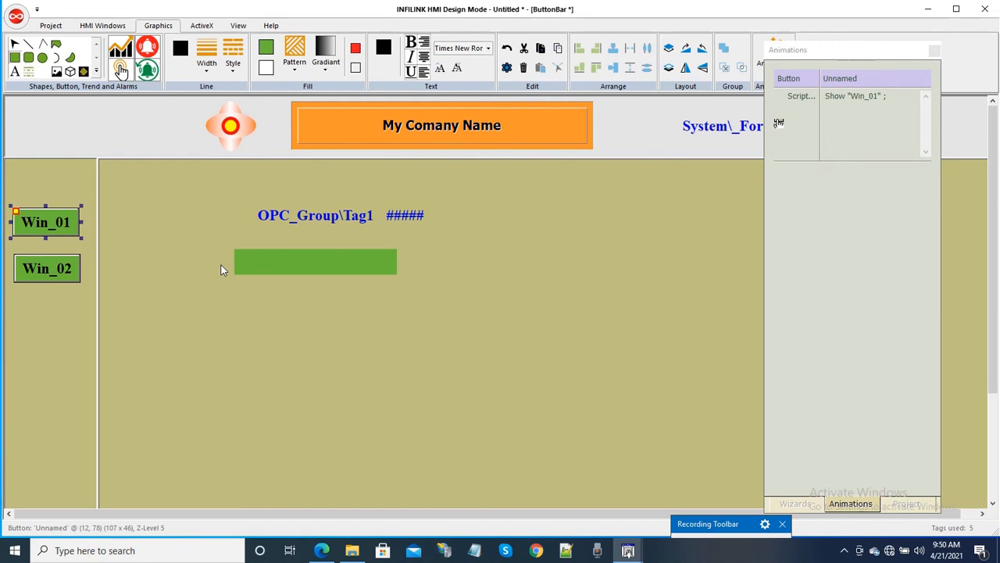
- Add a Take Action animation of type On button up to the Win_02 button
left_click(47, 272)
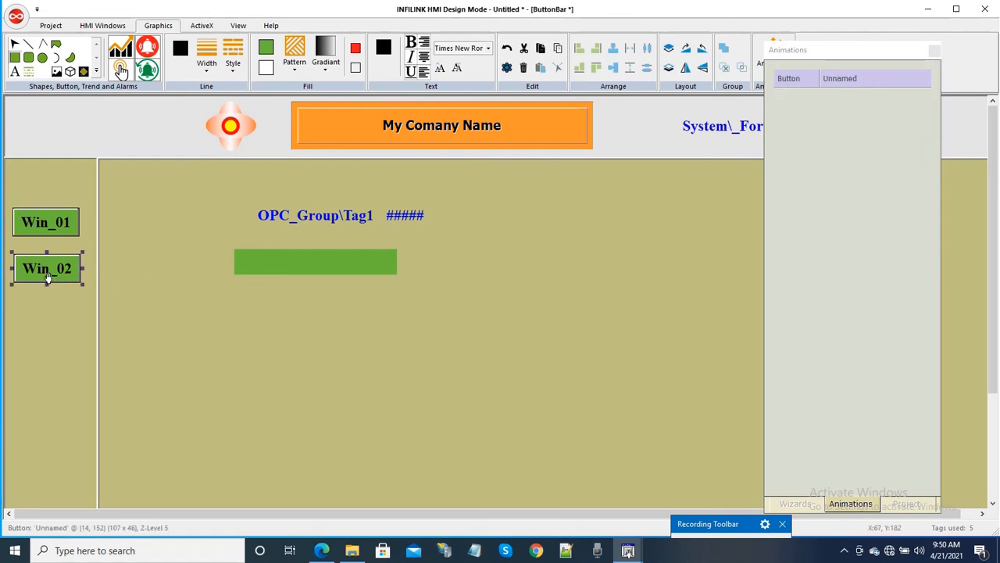
right_click(47, 273)
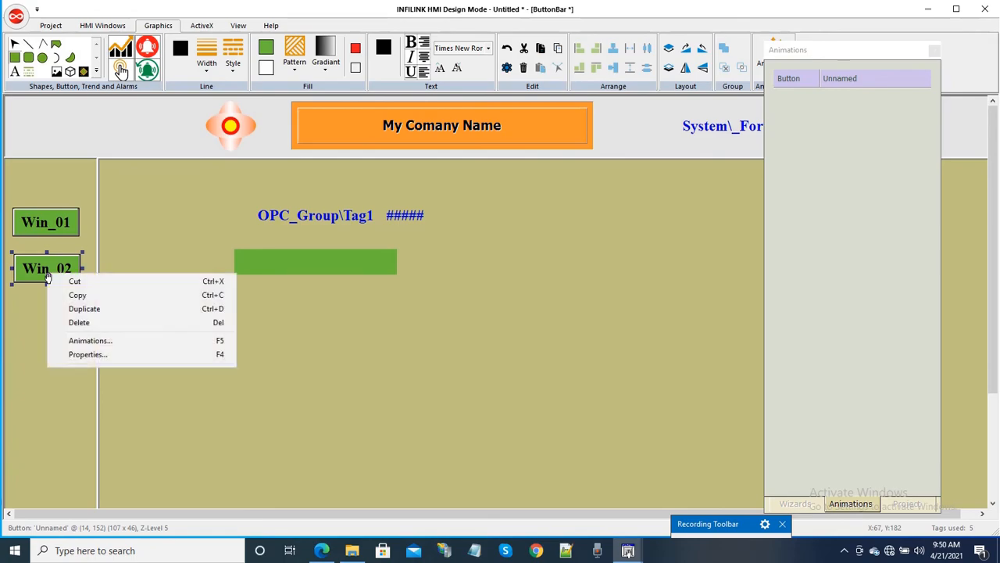
left_click(125, 341)
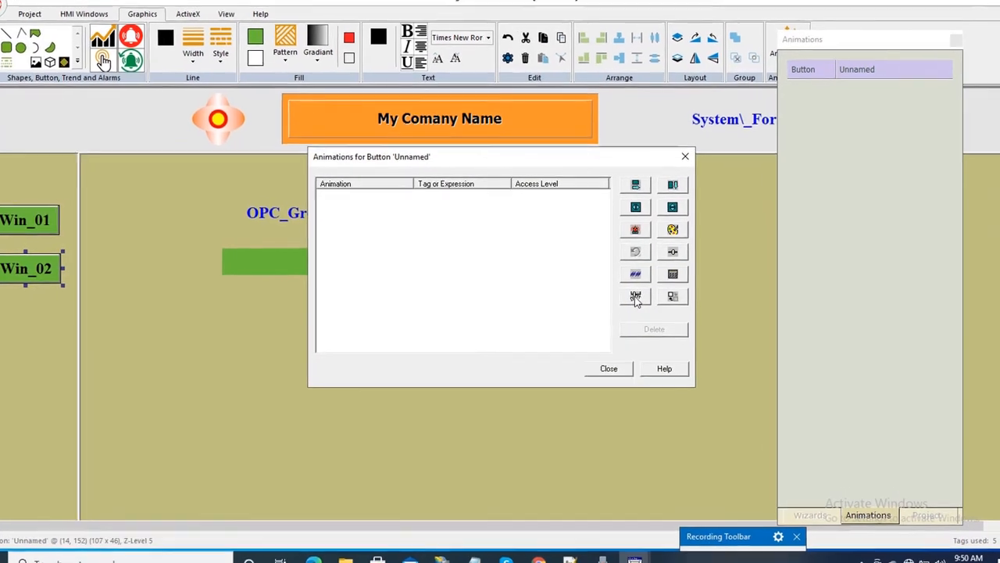
left_click(629, 296)
left_click(467, 164)
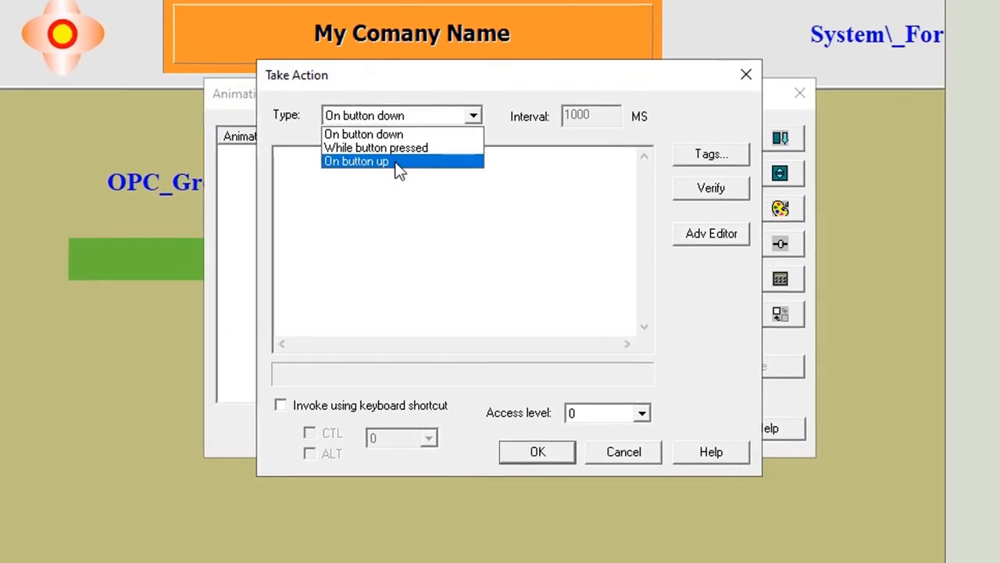
left_click(427, 196)
- Enter the action script Show "Win_02" ; for the Win_02 button and verify it
left_click(402, 195)
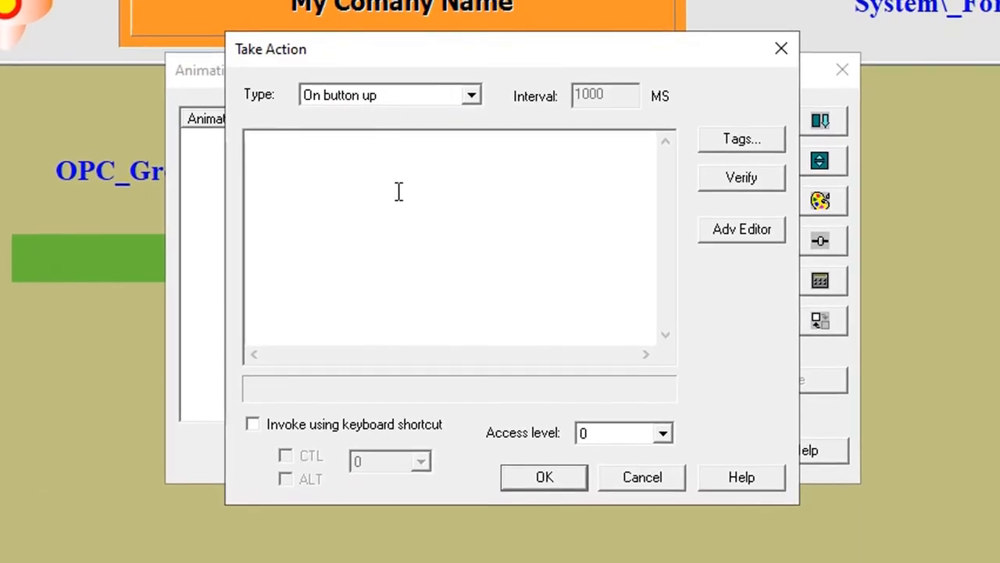
type("Show")
type(" \"Win_02")
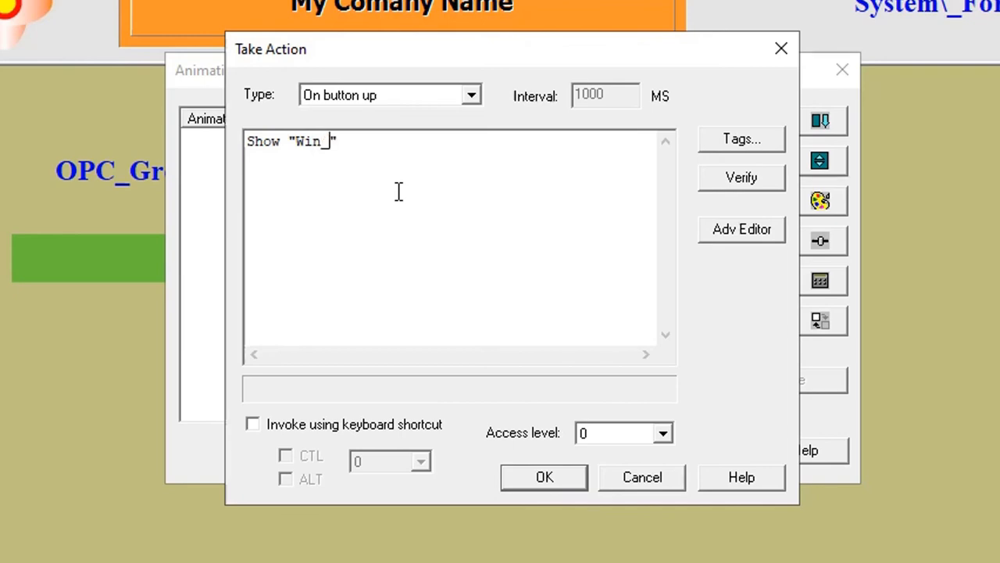
key("End")
type(";")
left_click(759, 186)
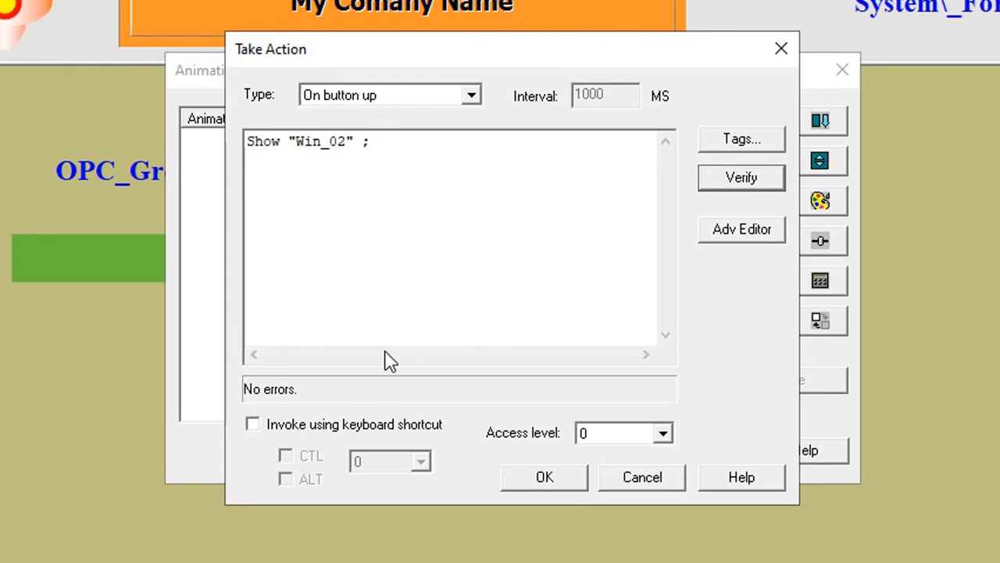
- Verify the Win_02 script without its closing semicolon, and put the semicolon back
left_click(401, 141)
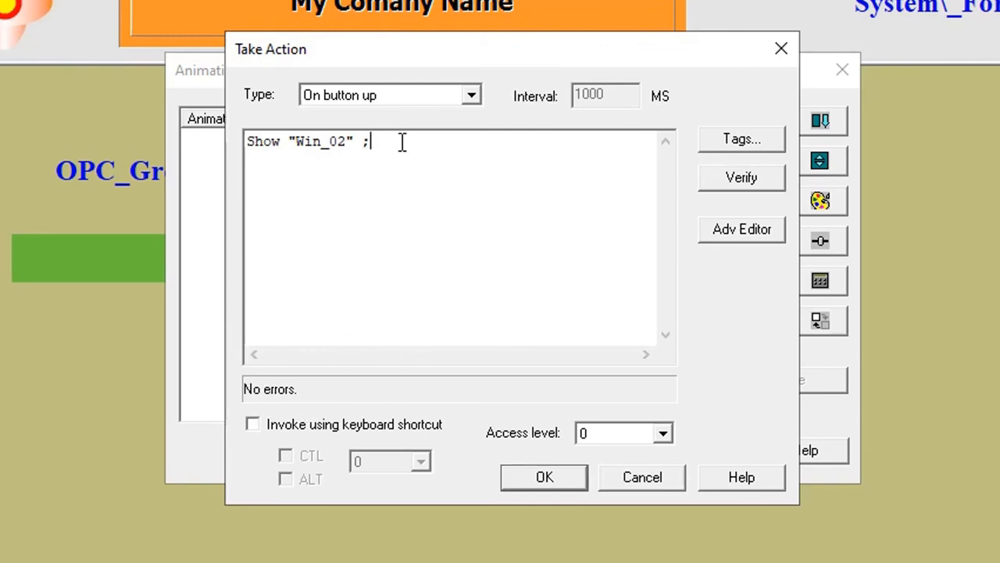
key("BackSpace")
left_click(734, 186)
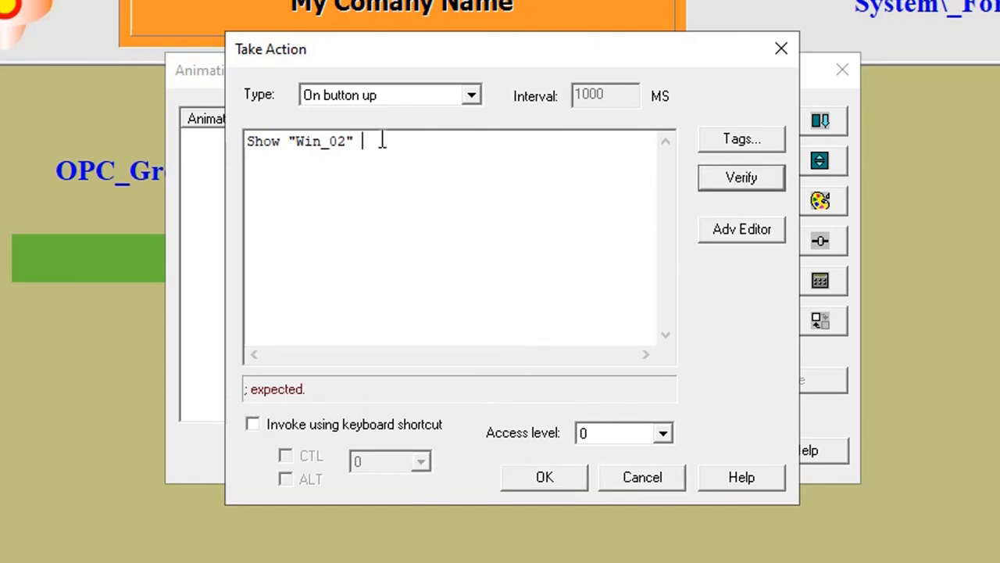
type(";")
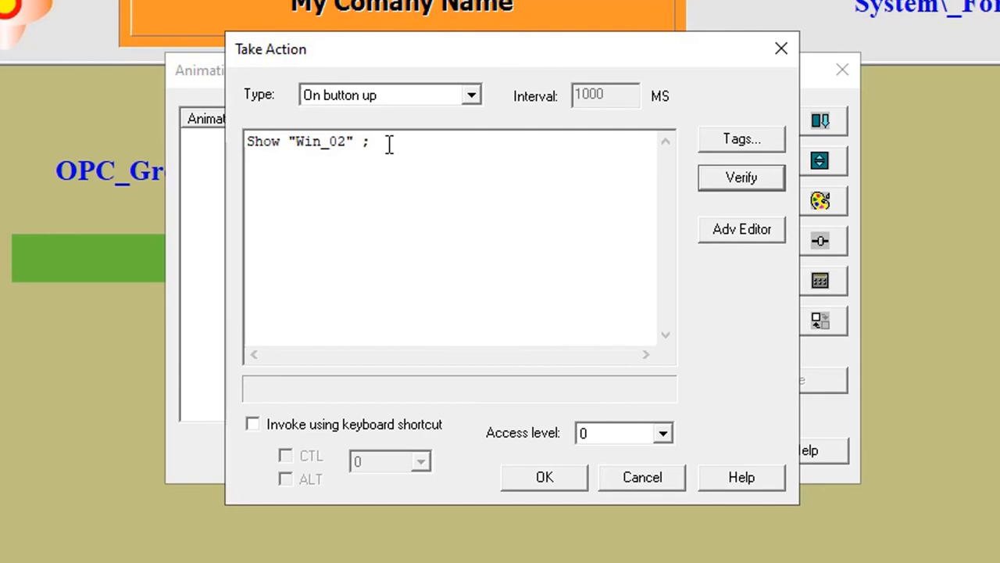
- Verify the complete Win_02 script again, accept the Take Action animation and close the button's animation list
left_click(724, 184)
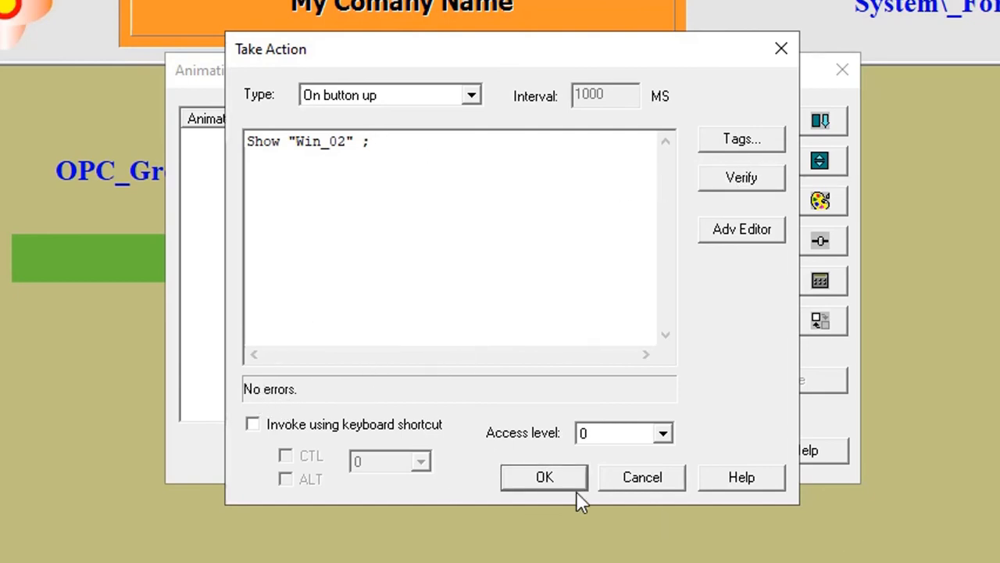
left_click(557, 480)
left_click(713, 451)
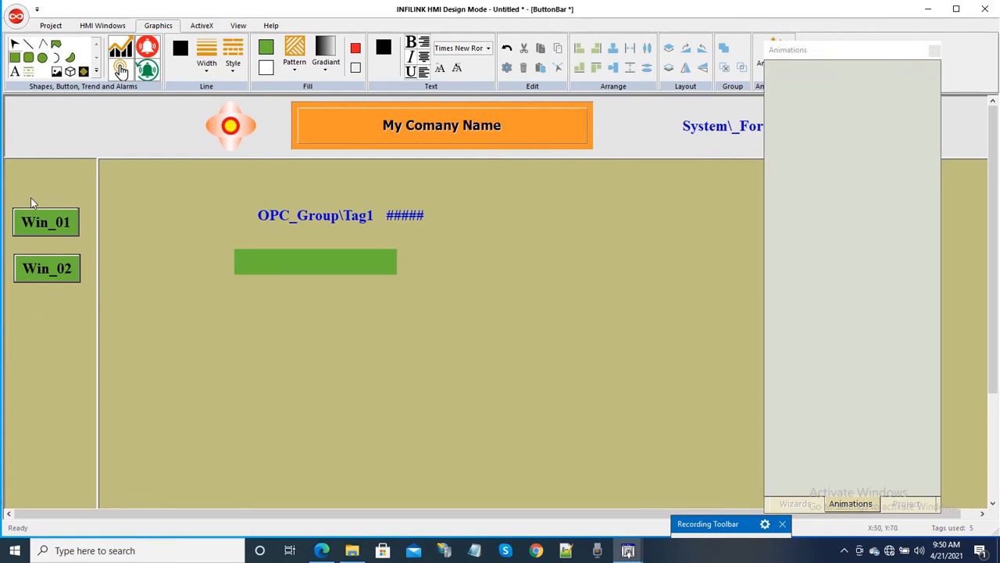
- Align the left edge of the Win_01 button with the Win_02 button in the ButtonBar window
left_click(26, 225)
left_click(59, 277, "shift")
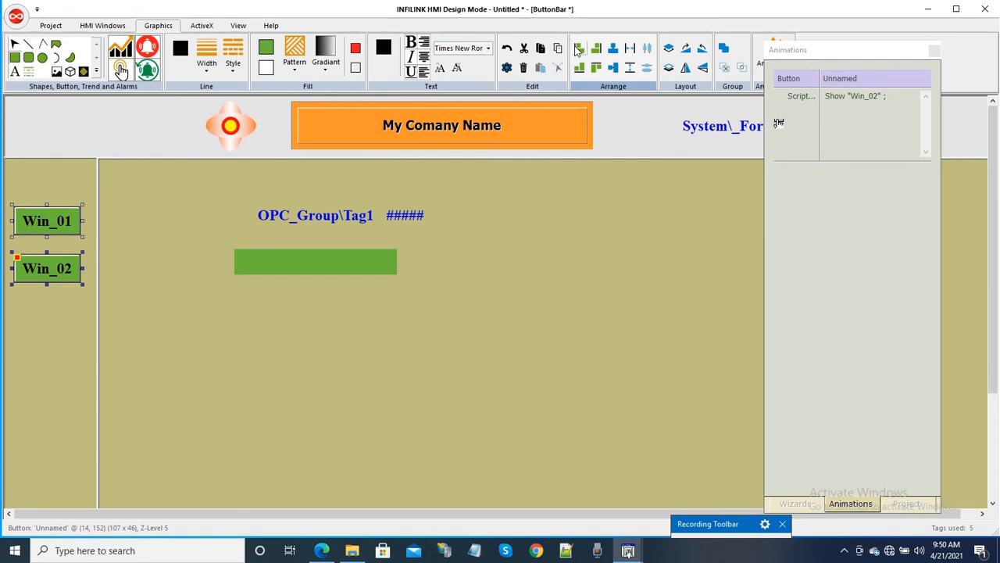
left_click(66, 335)
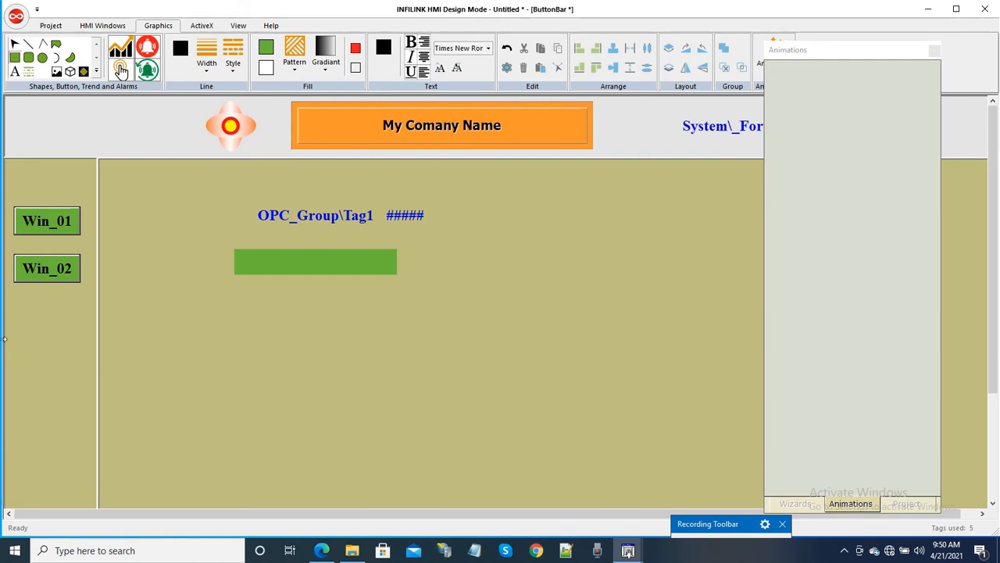
- Duplicate the Win_02 button and place the copy well below it, near the lower end of the button bar
left_click(70, 271)
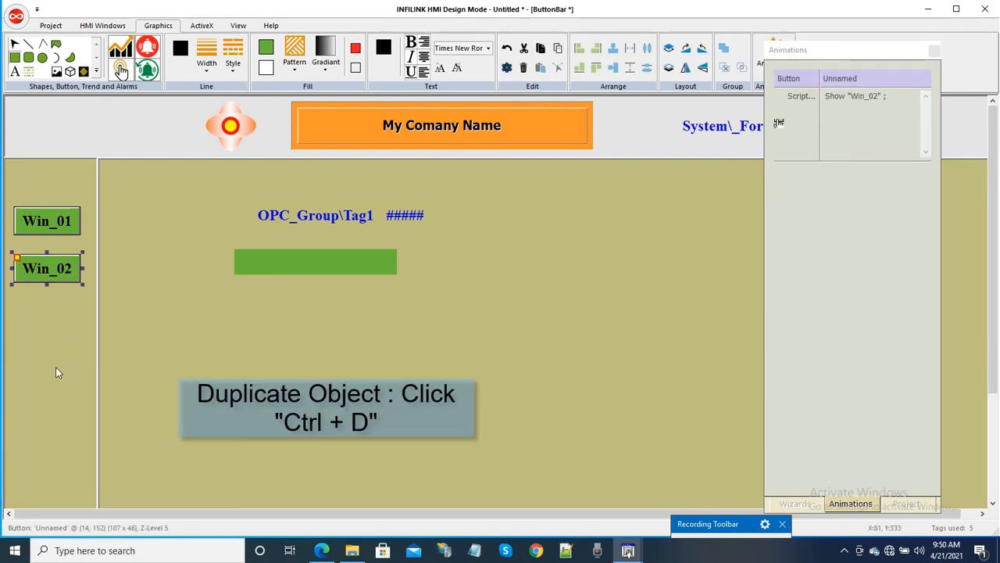
key("ctrl+d")
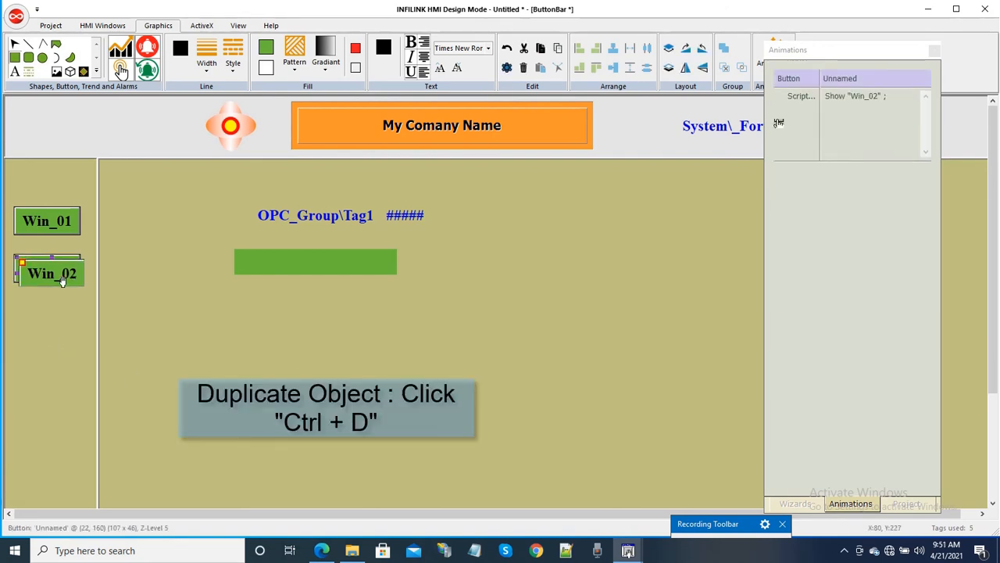
left_click(58, 455)
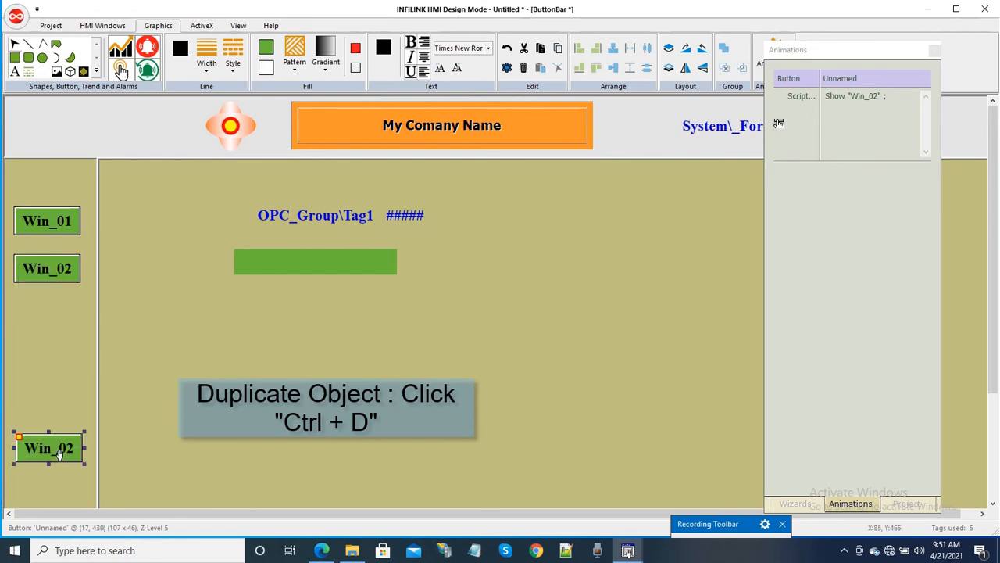
- Change the fill colour of the duplicated button to a teal, made lighter than the basic dark teal
left_click(266, 48)
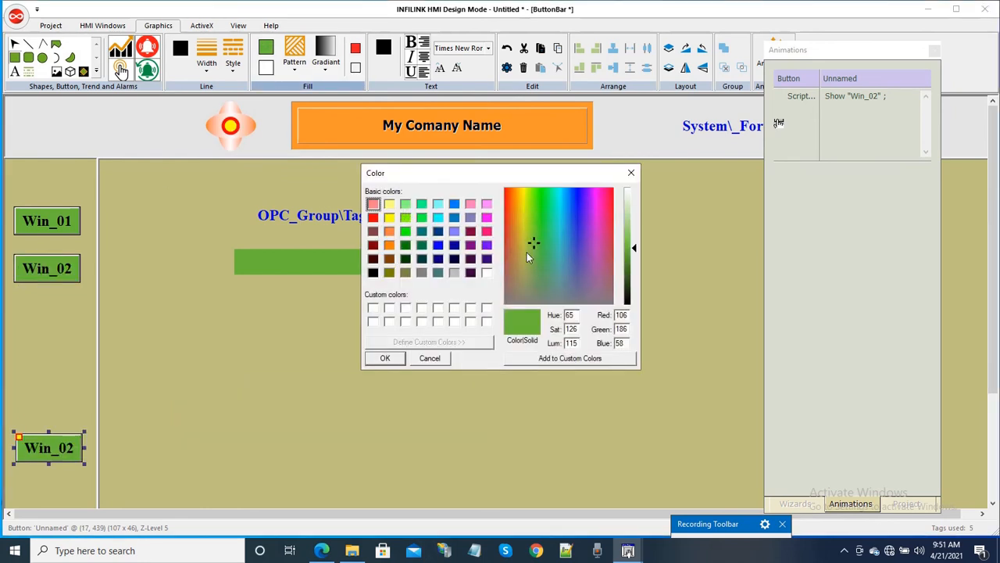
left_click(389, 244)
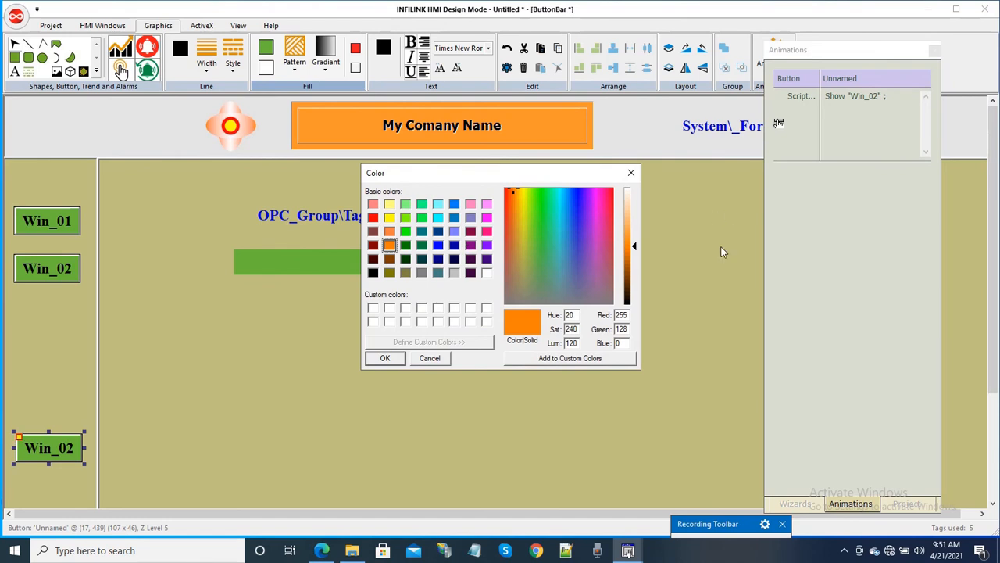
left_click(406, 245)
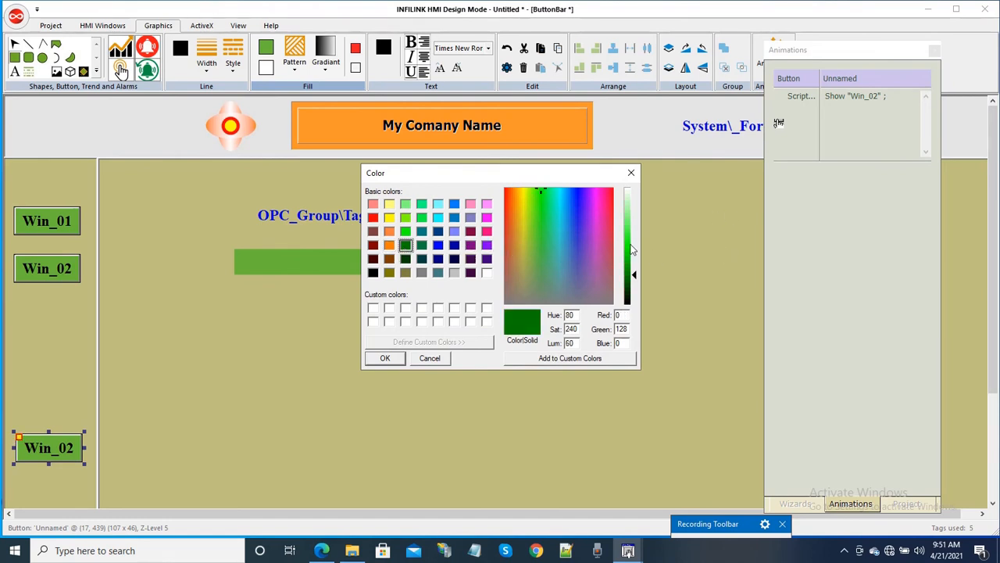
left_click(422, 259)
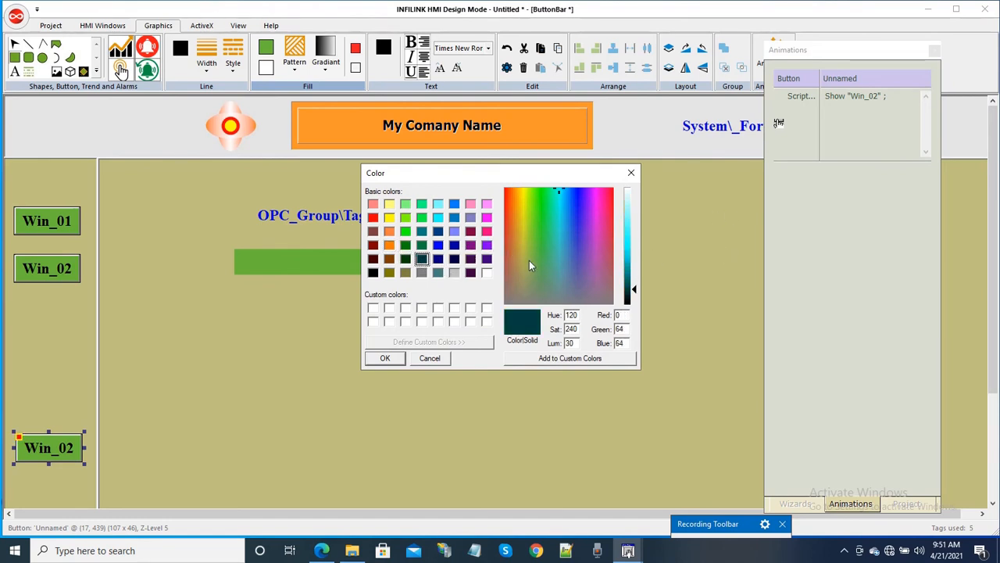
left_click(633, 262)
left_click(383, 357)
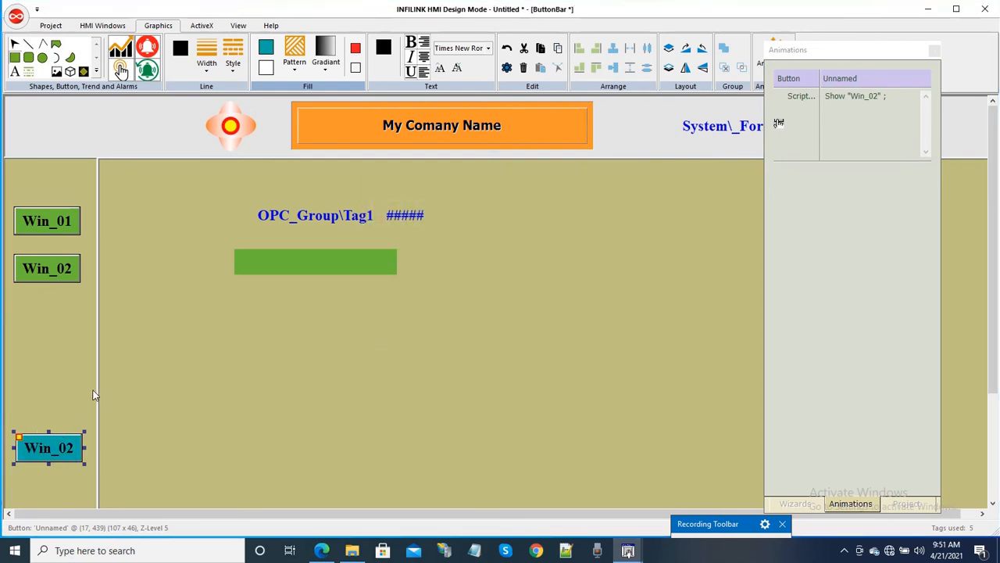
- Change the text of the teal duplicated button to Exit
double_click(57, 447)
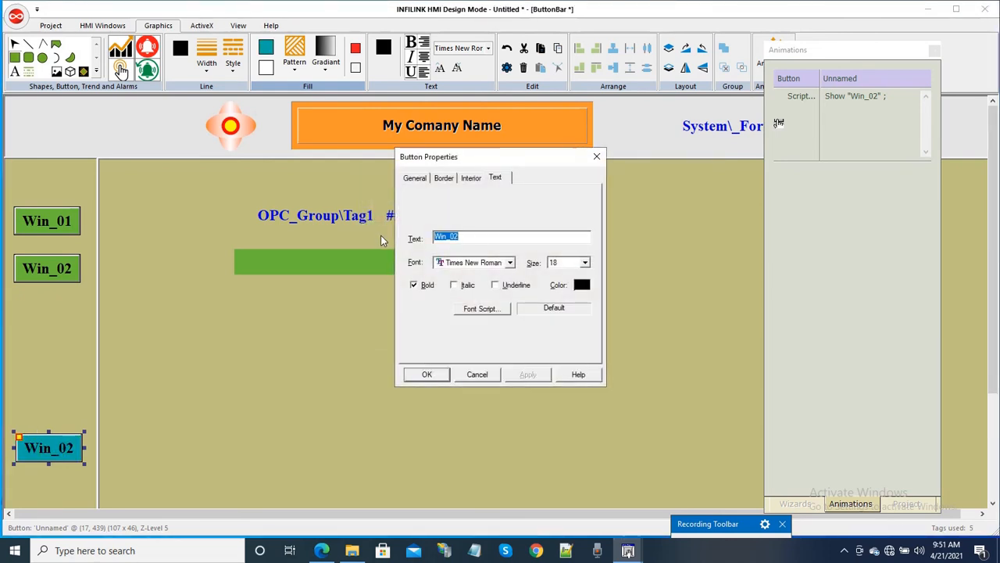
type("Exit")
left_click(441, 377)
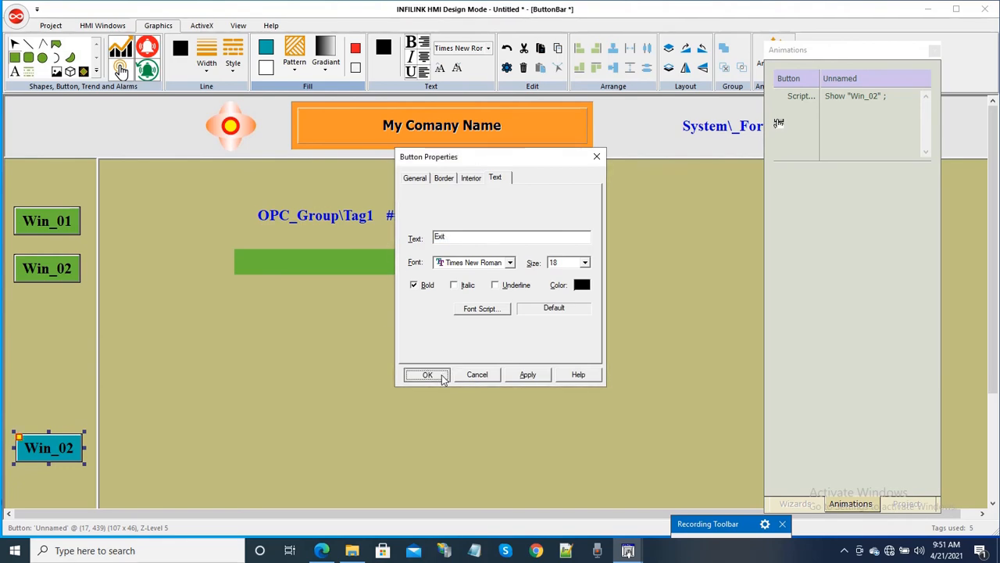
- Replace the script in the Exit button's Take Action animation with _SysCmd.Exit ; and verify and accept it
right_click(56, 453)
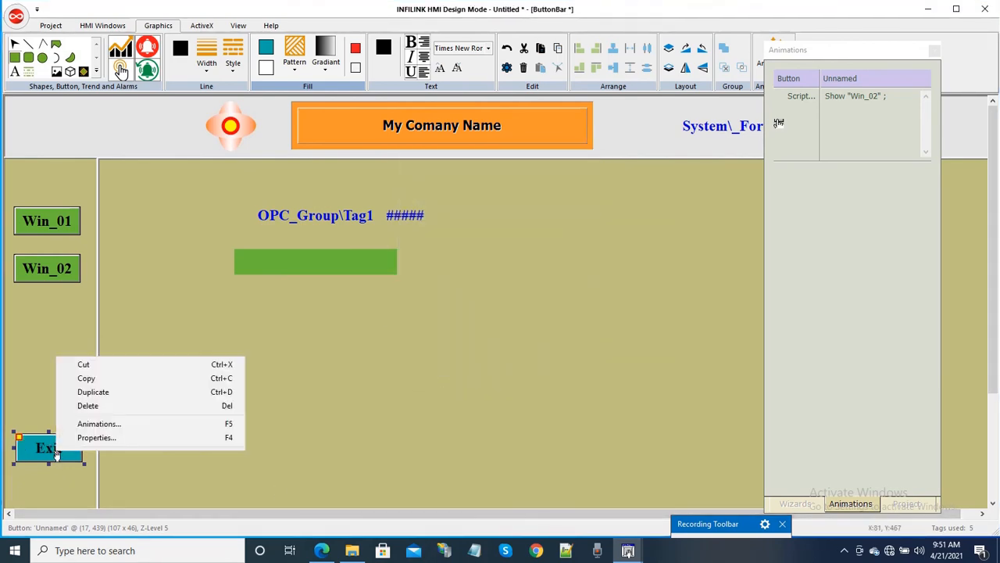
left_click(90, 423)
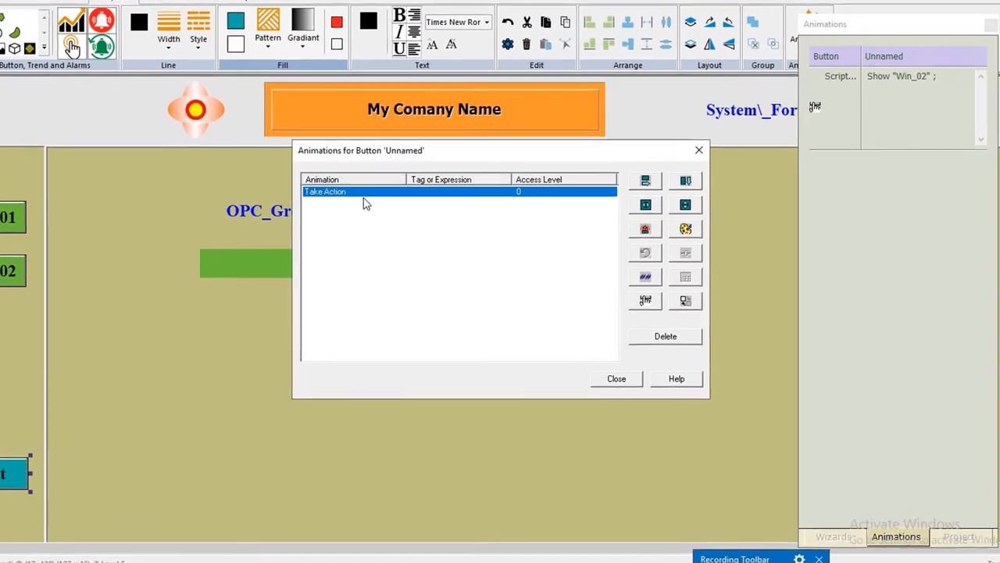
double_click(348, 197)
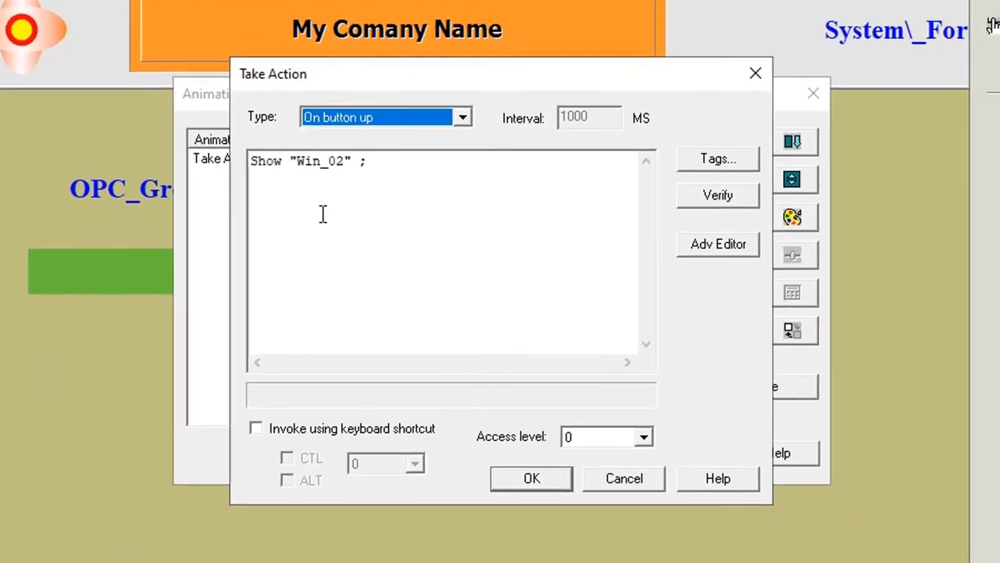
left_click_drag(401, 159, 187, 176)
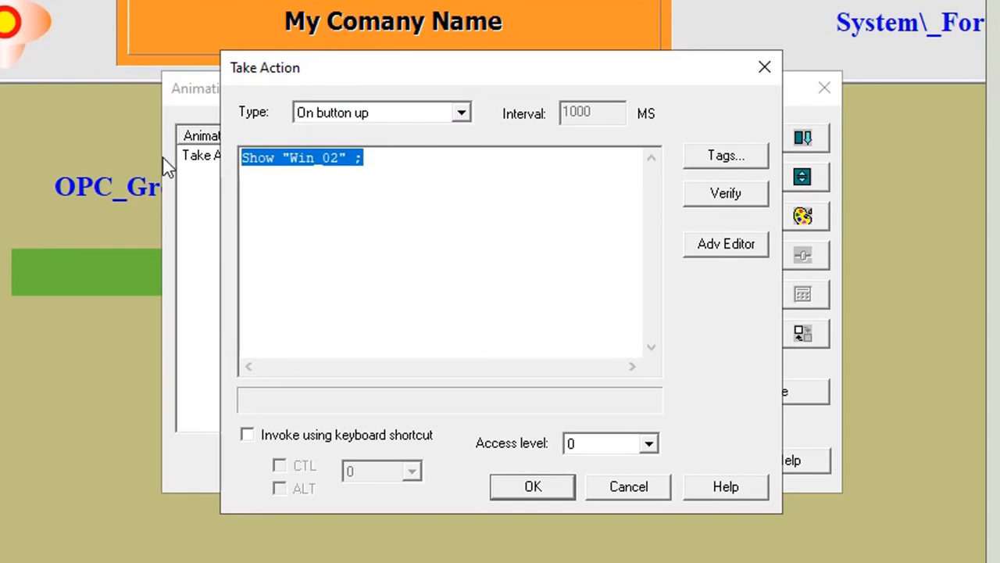
key("Delete")
type("_SysCm")
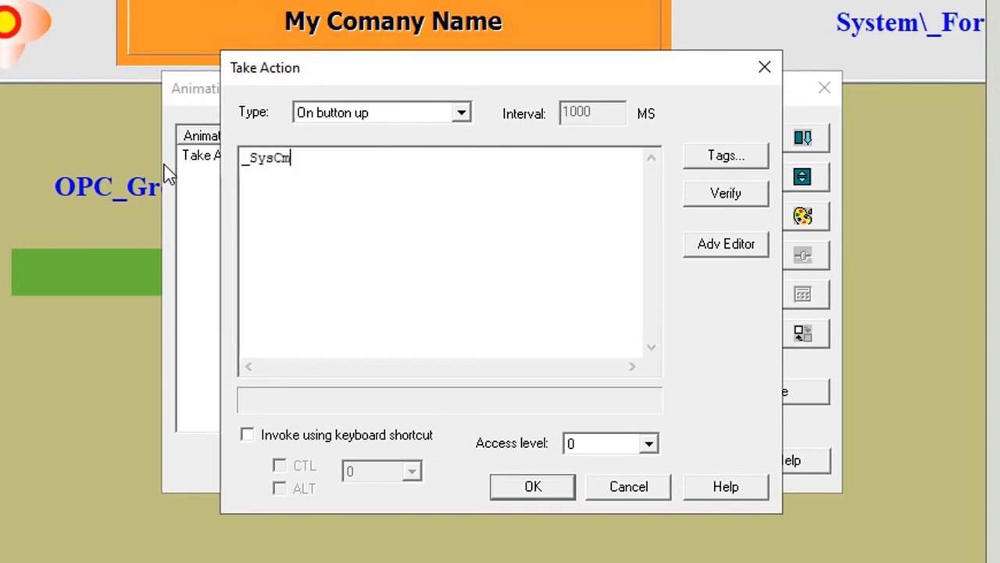
type("d.Exit ;")
left_click(750, 203)
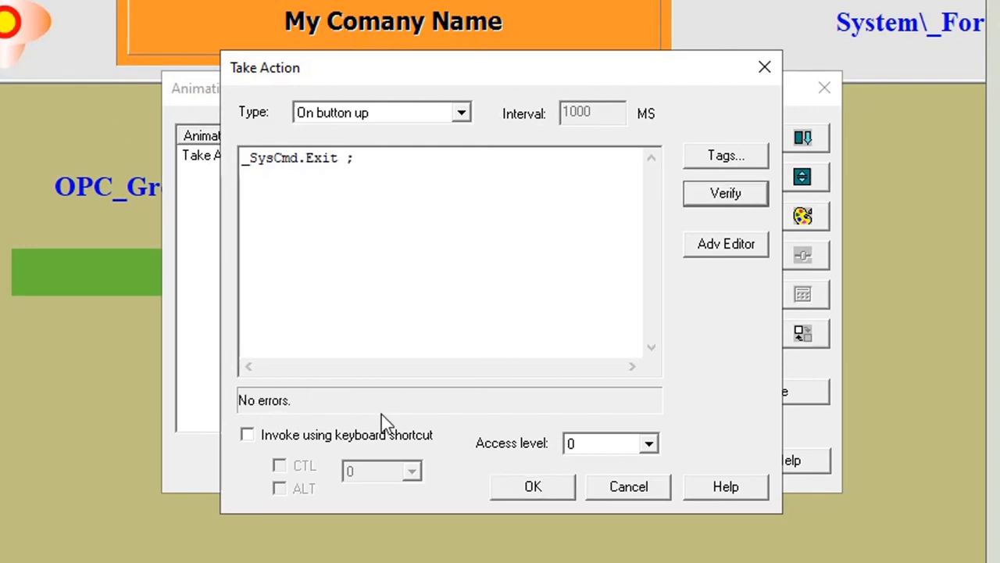
left_click(533, 486)
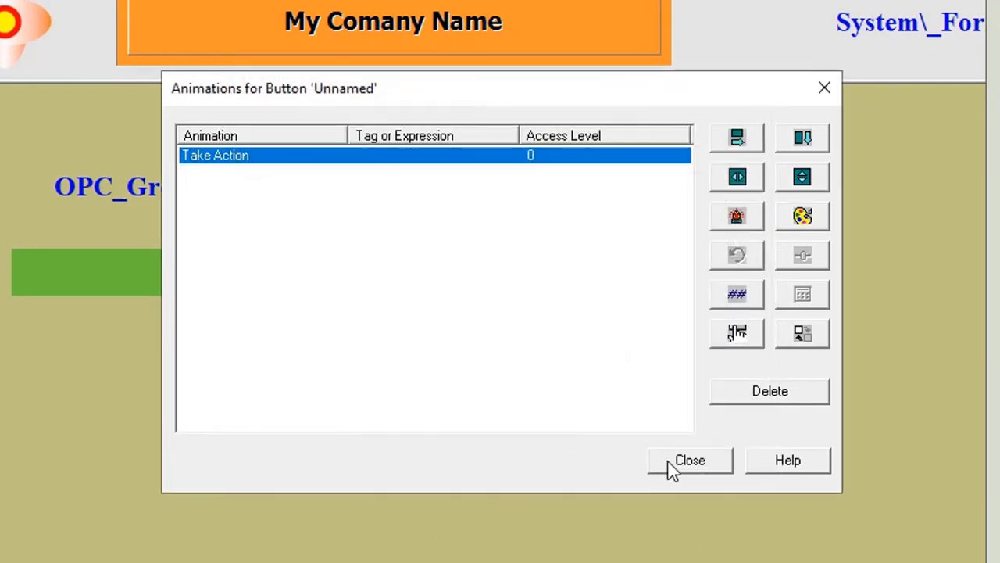
left_click(673, 468)
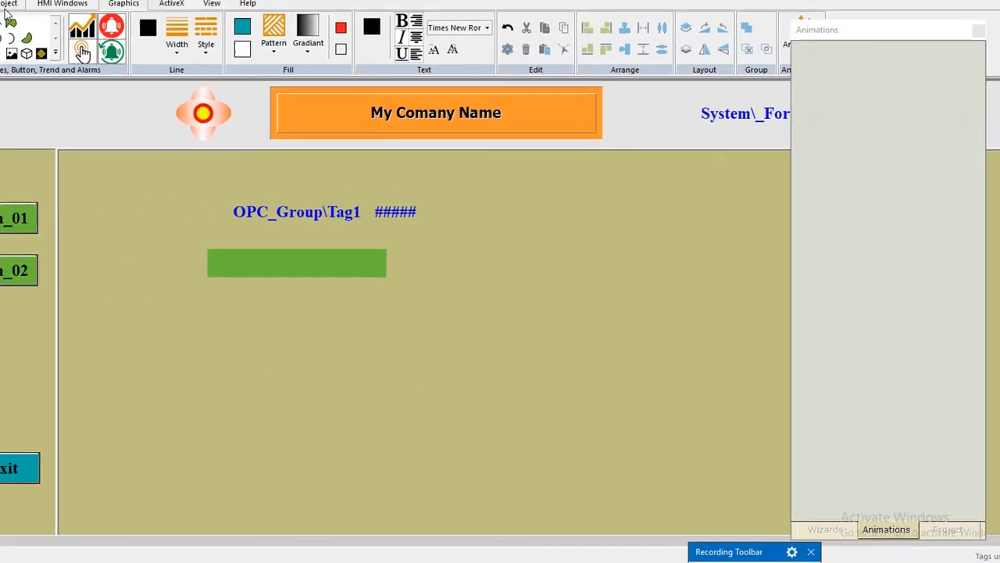
- Save the project and start it in run mode, acknowledging the demo timer notice
left_click(6, 4)
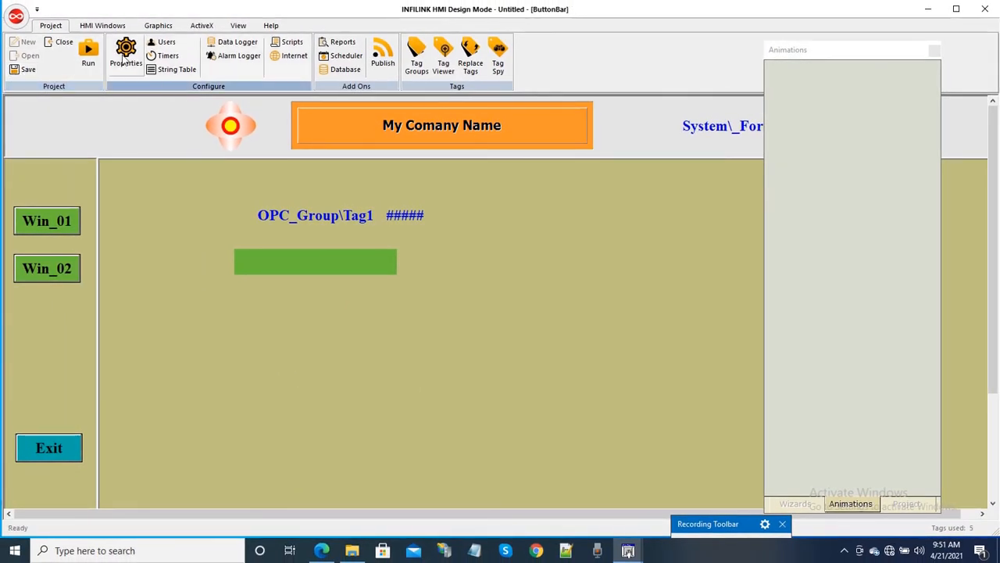
left_click(88, 53)
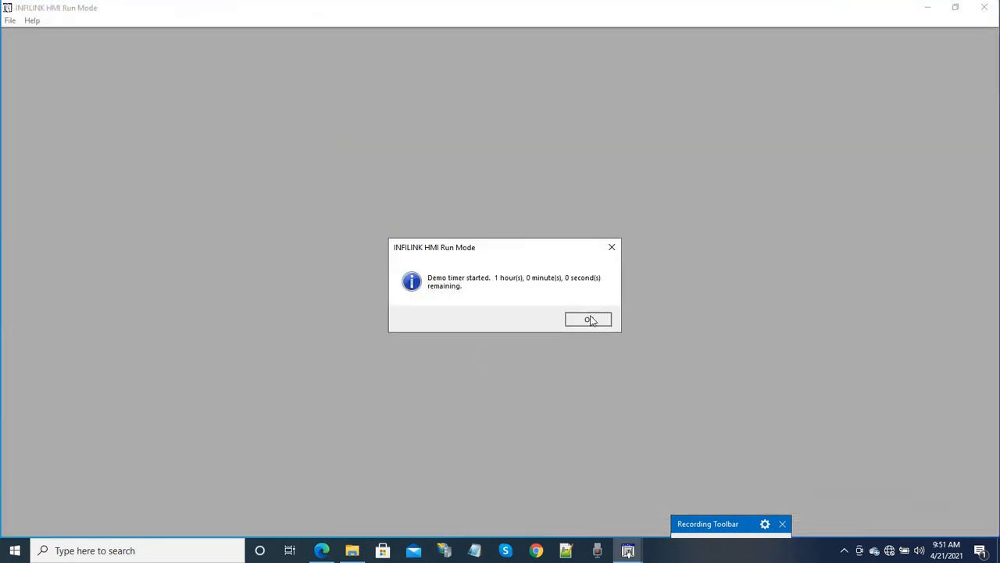
left_click(591, 320)
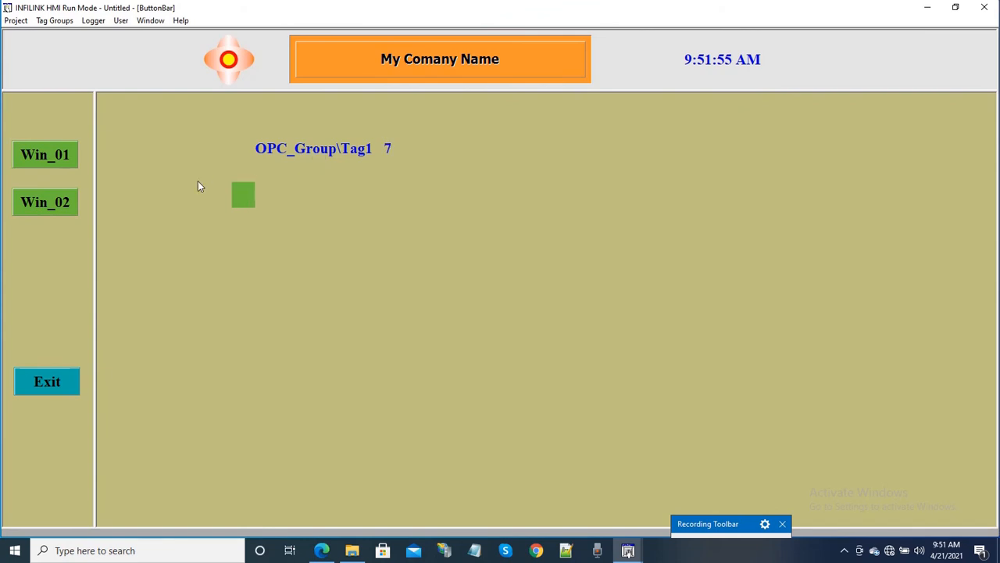
- Test the running project by showing Win_01, Win_02 and Win_01 again, and leave run mode with the Exit button
left_click(69, 160)
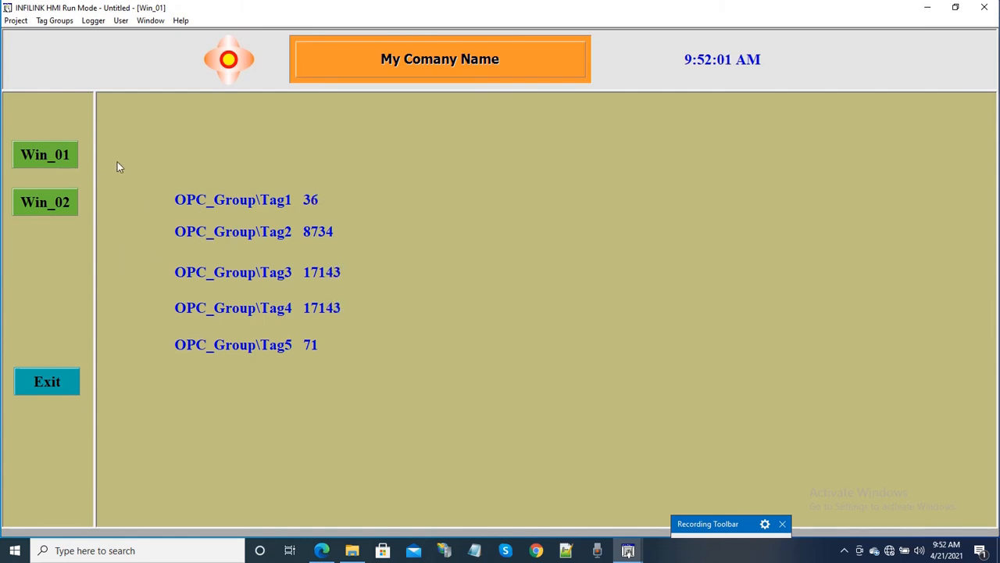
left_click(47, 210)
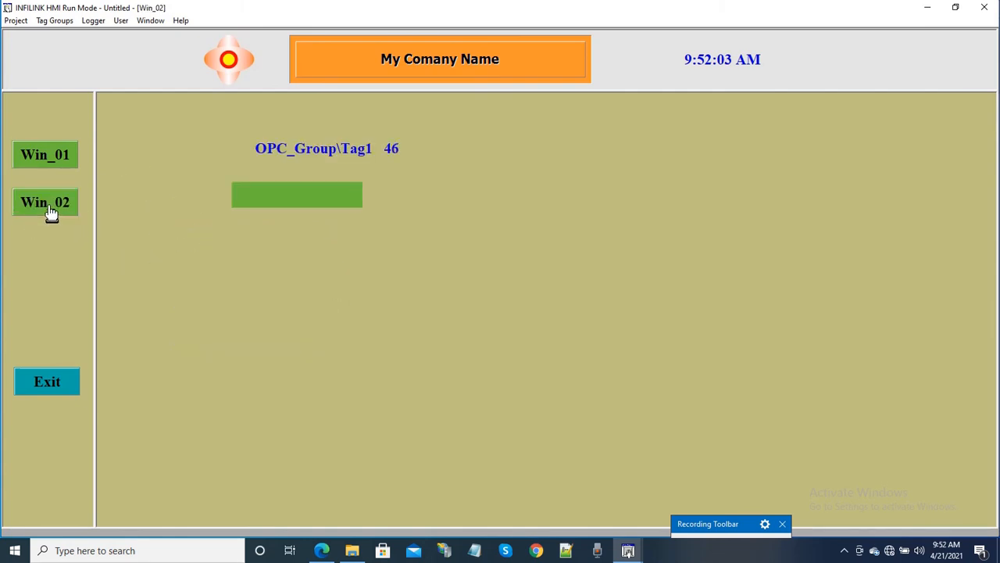
left_click(42, 169)
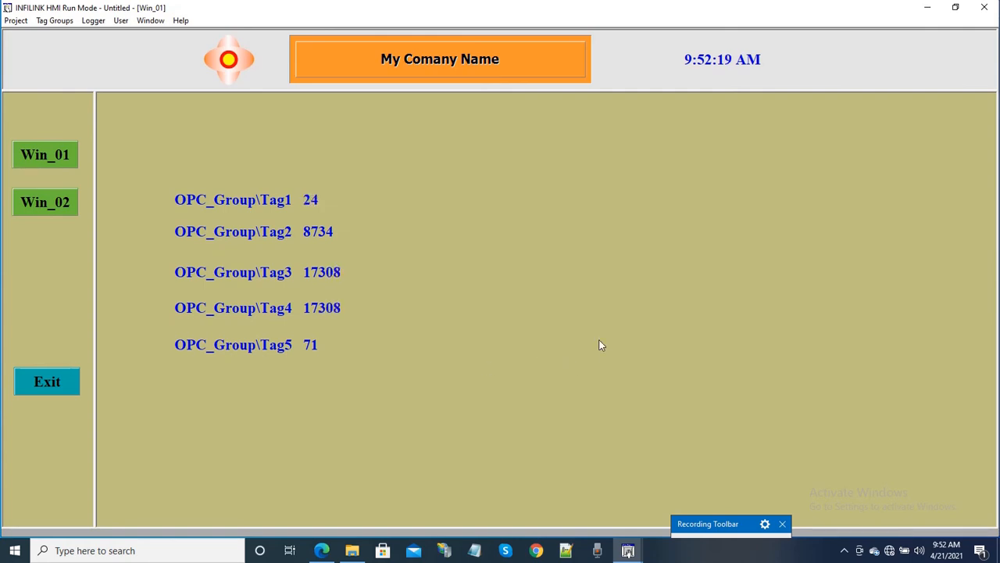
left_click(44, 385)
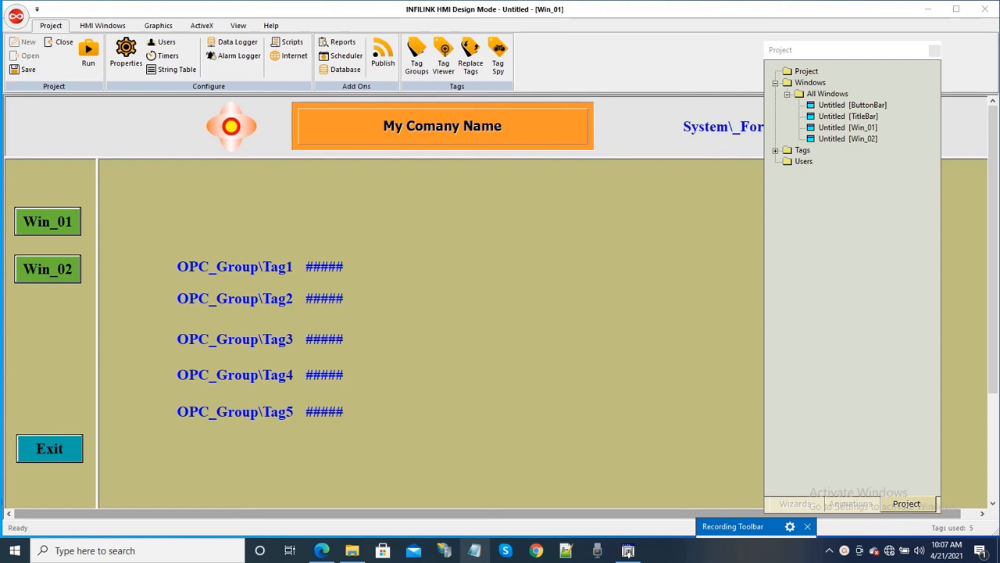
- Draw a filled rectangle about 140 x 35 in Win_01, beside the OPC_Group\Tag2 value
left_click(159, 24)
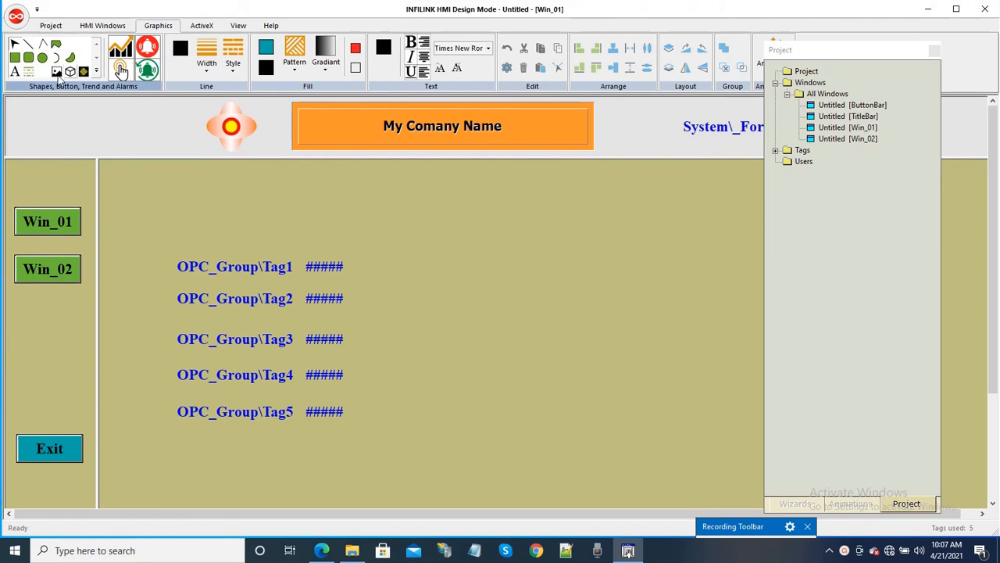
left_click(16, 58)
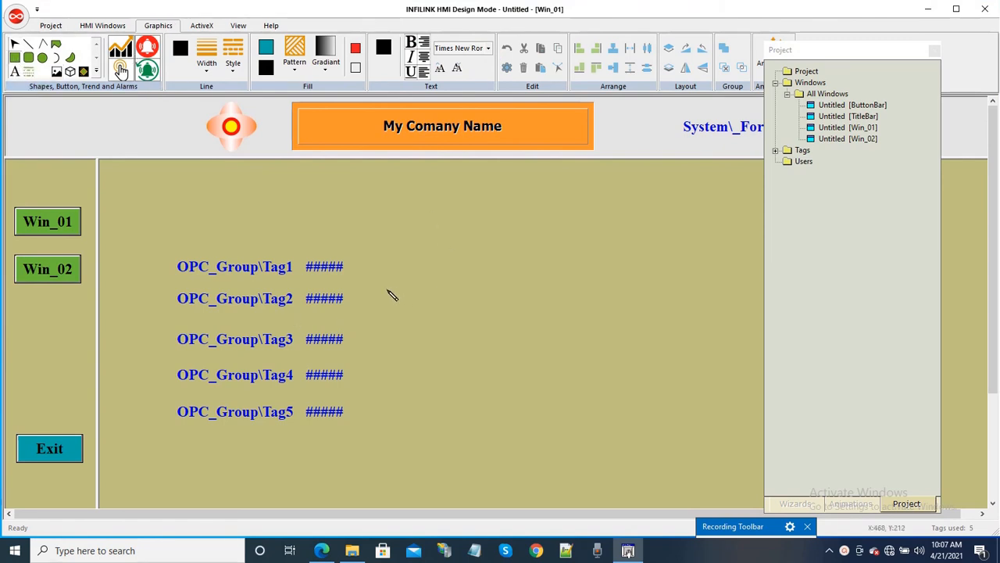
left_click_drag(389, 289, 422, 305)
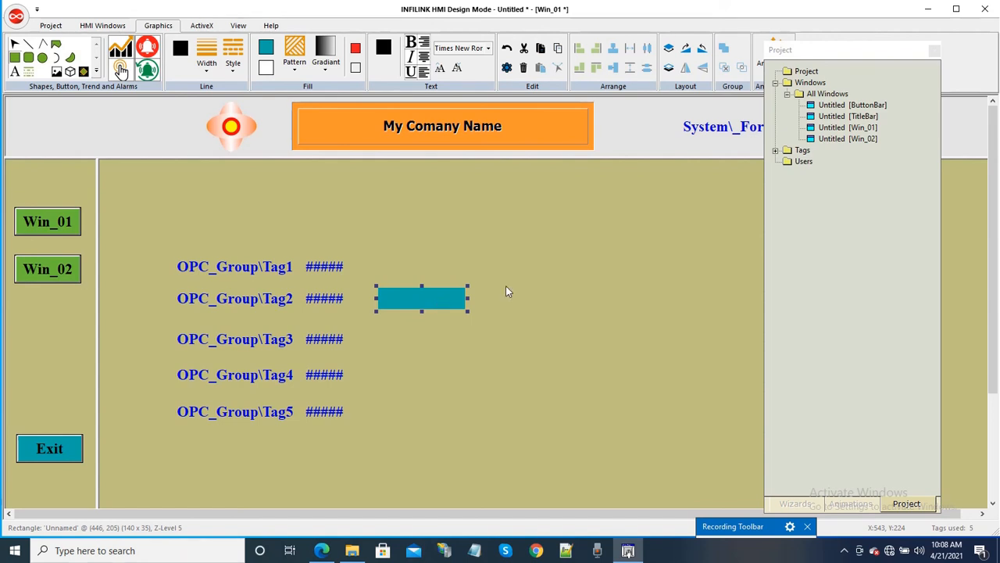
- Add an Enter Data animation to the rectangle beside the Tag2 value, modifying OPC_Group\Tag2 through the Popup data entry method
right_click(454, 303)
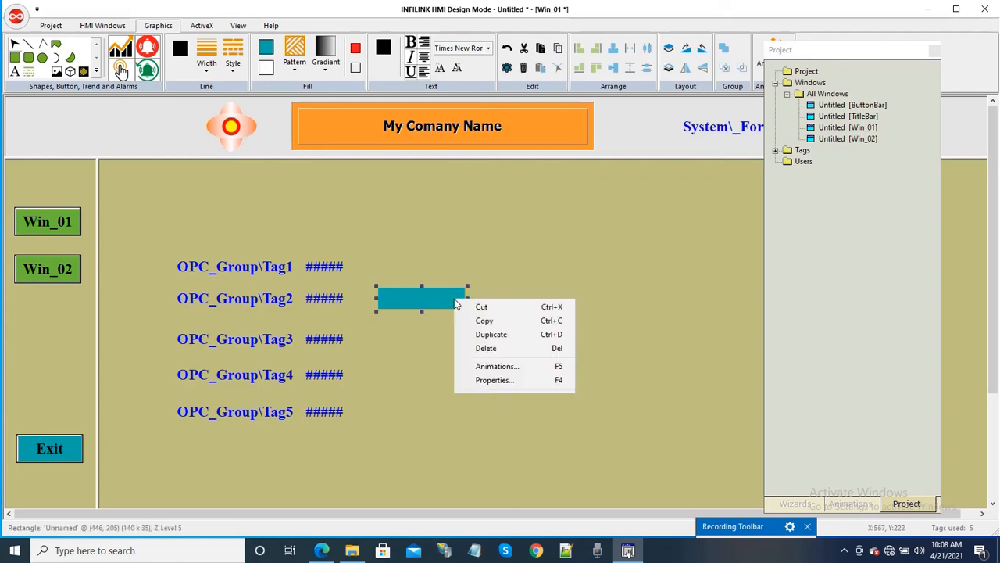
left_click(504, 365)
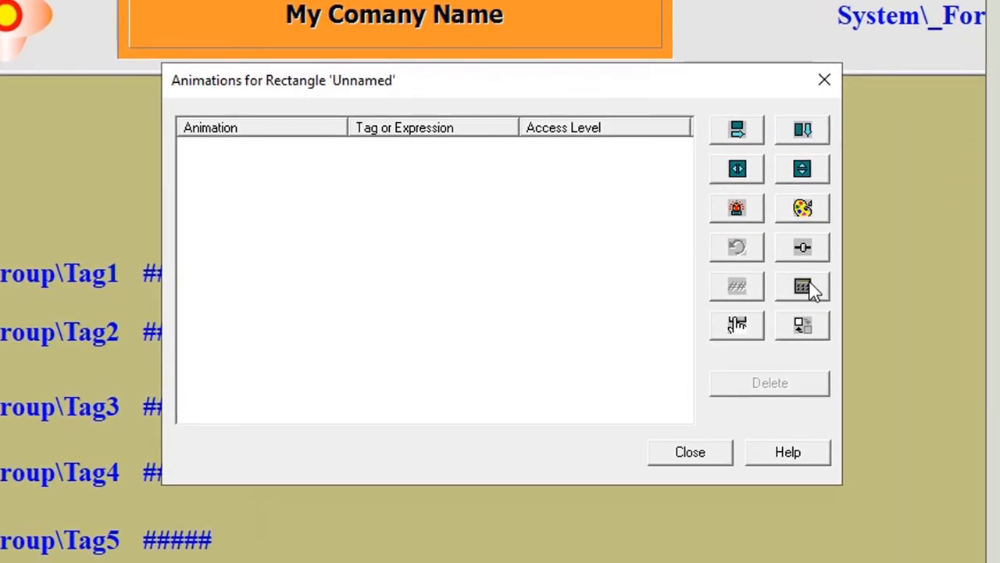
left_click(815, 287)
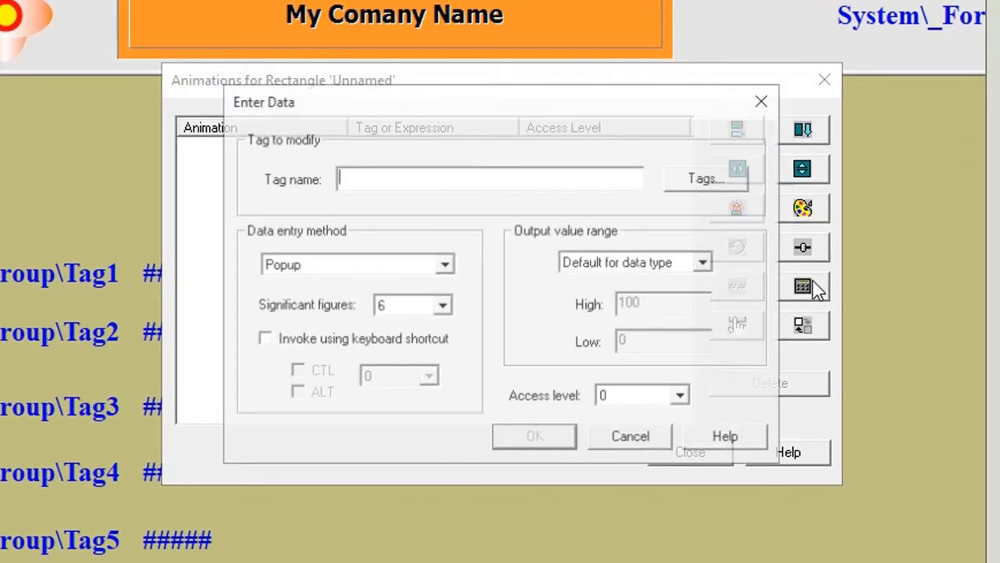
left_click(714, 176)
double_click(467, 196)
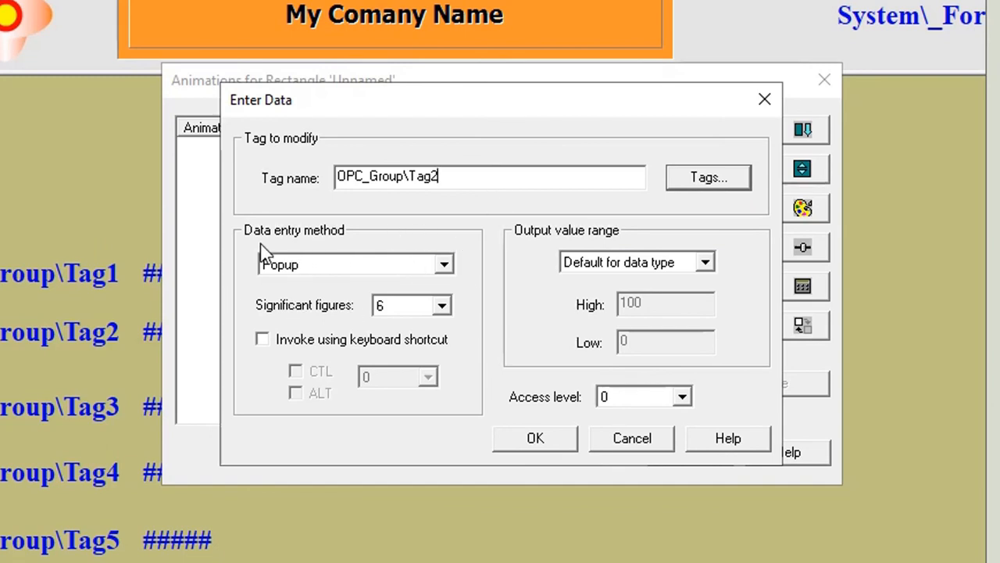
left_click(435, 267)
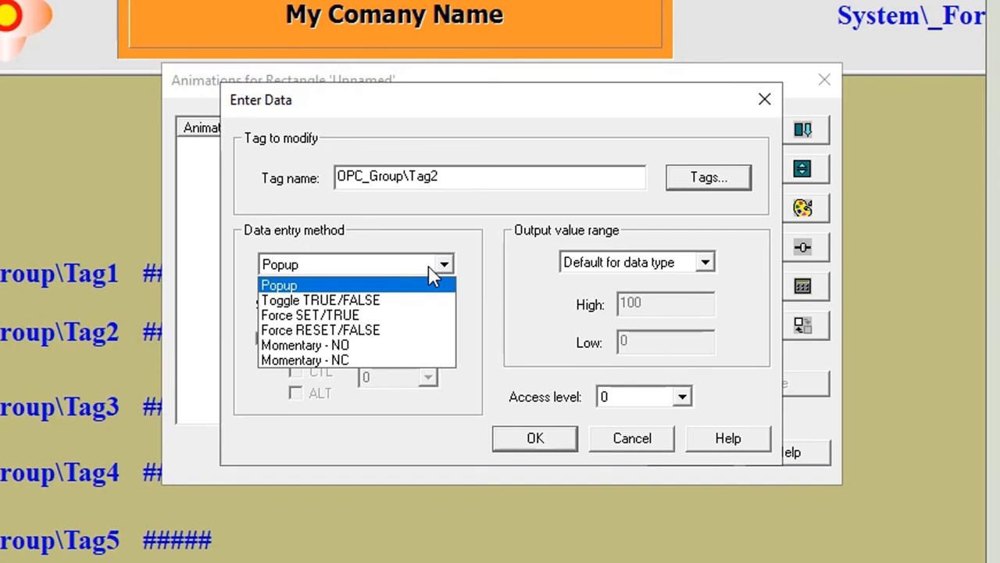
left_click(348, 285)
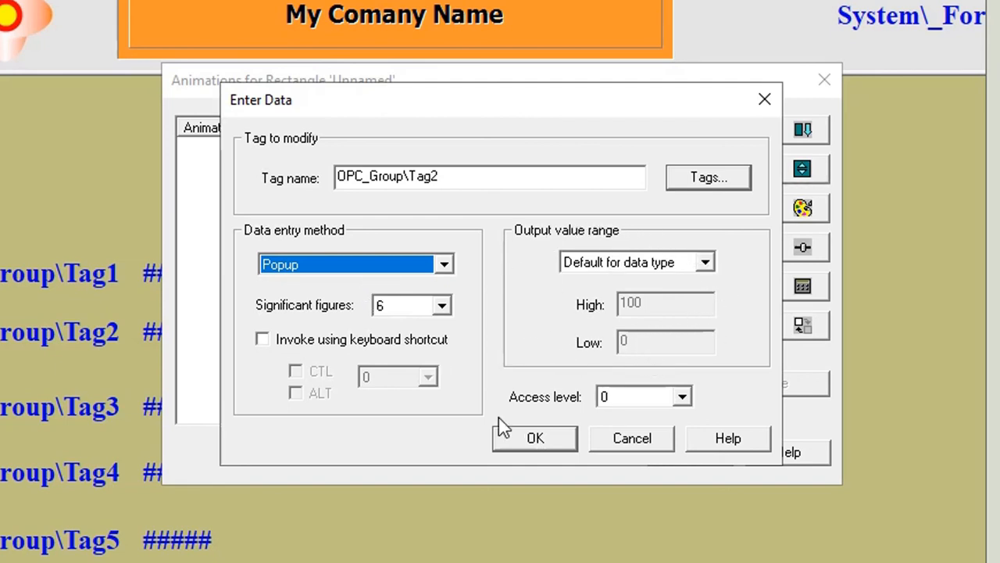
left_click(538, 438)
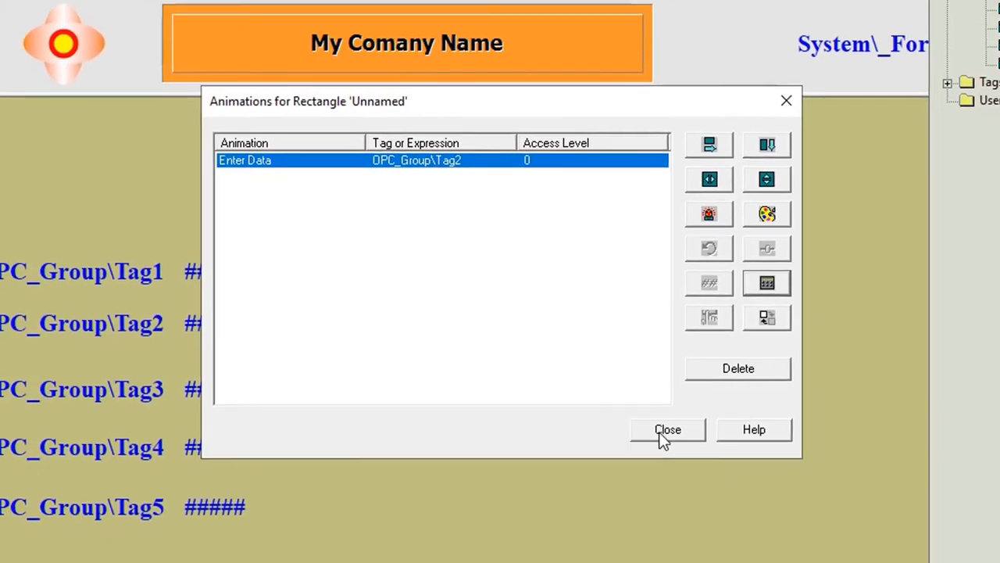
left_click(666, 435)
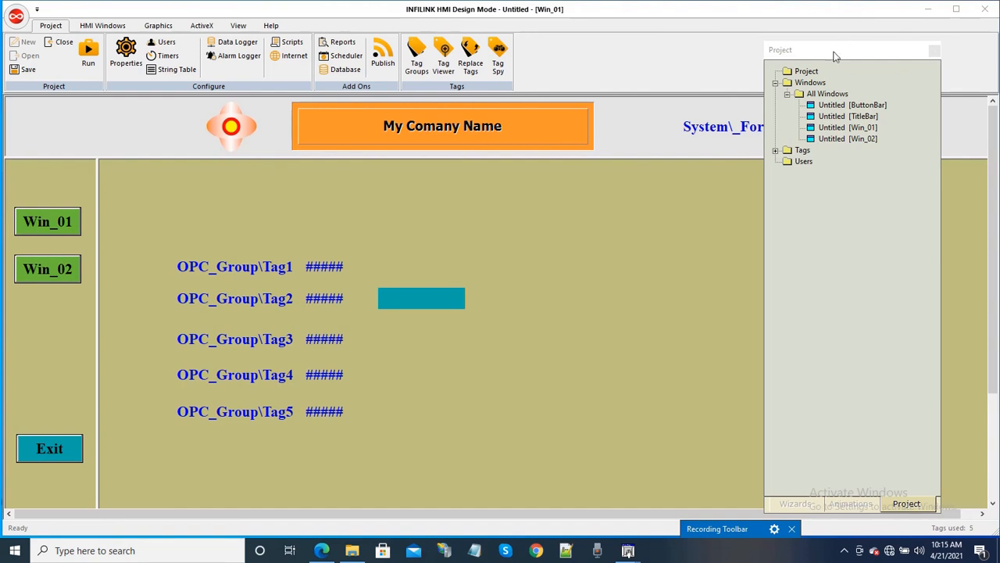
- Place a Super Slider wizard about 471 x 73 in Win_01, beside the OPC_Group\Tag5 value
left_click_drag(828, 52, 790, 25)
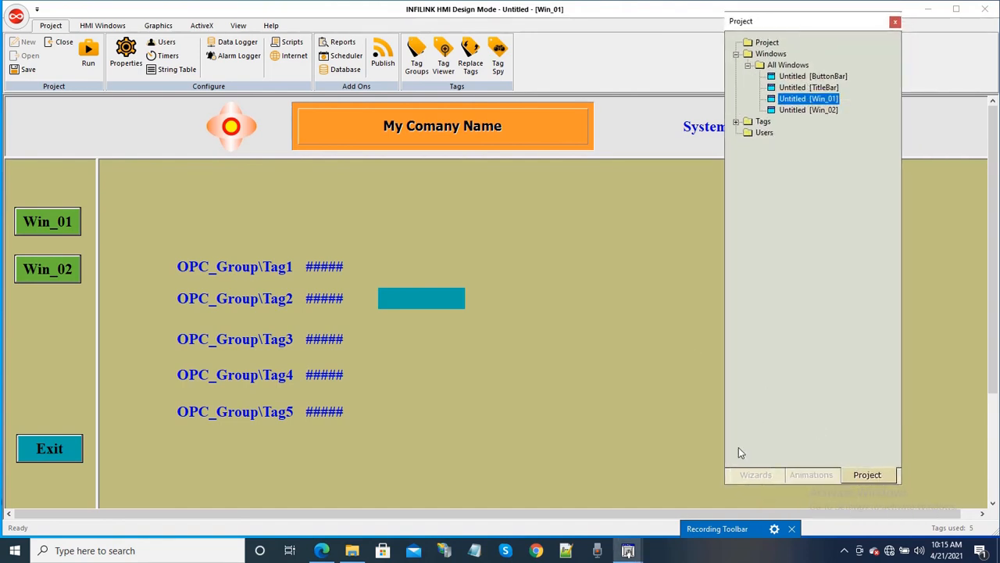
left_click(756, 476)
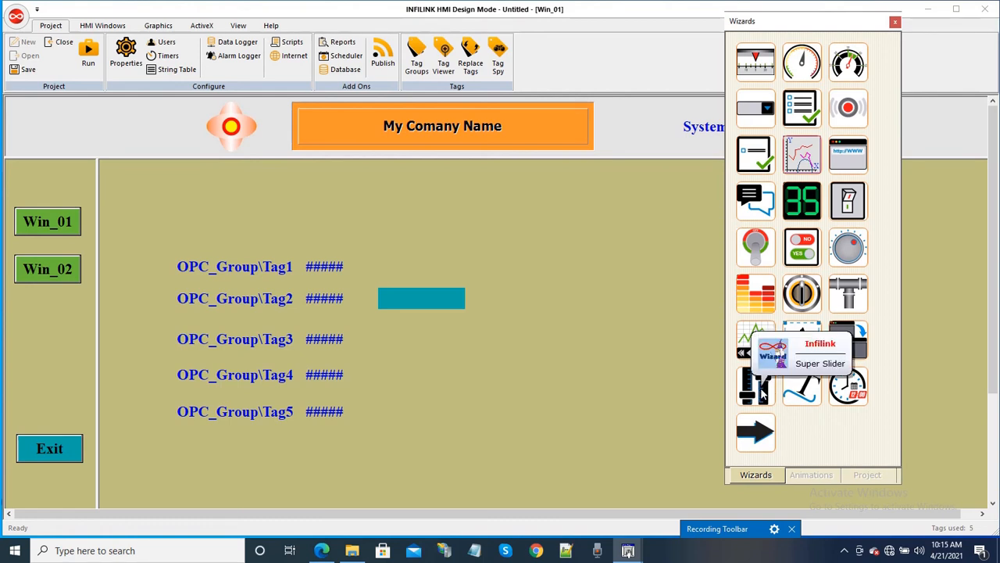
left_click(758, 387)
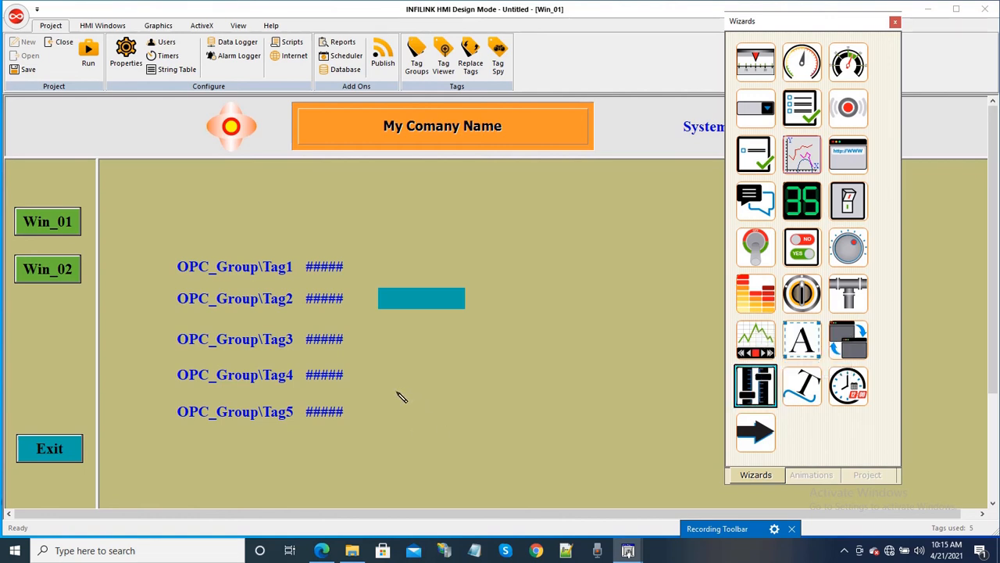
mouse_move(396, 391)
left_mouse_down()
mouse_move(786, 471)
mouse_move(748, 440)
mouse_move(674, 437)
mouse_move(690, 440)
left_mouse_up()
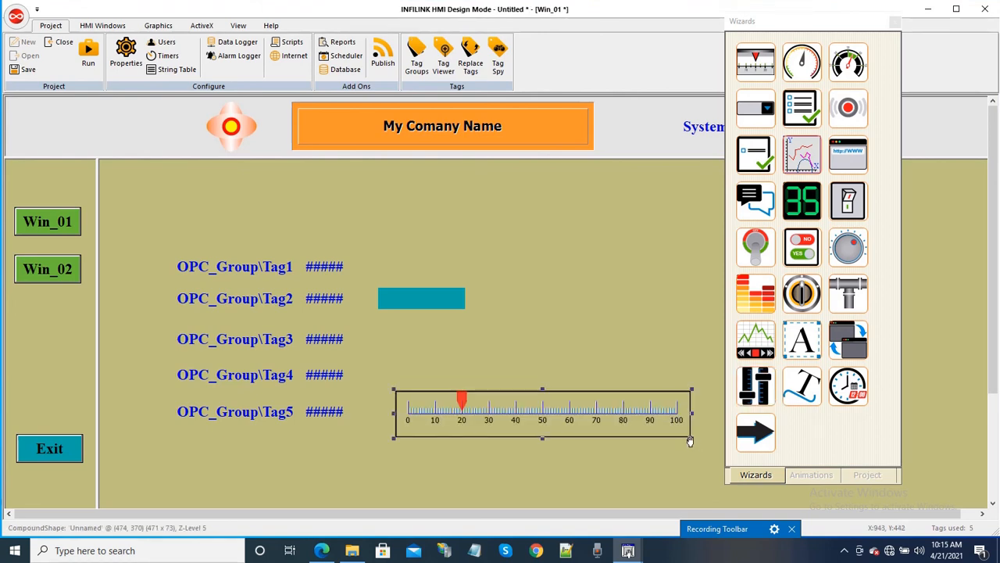
left_click_drag(541, 430, 537, 426)
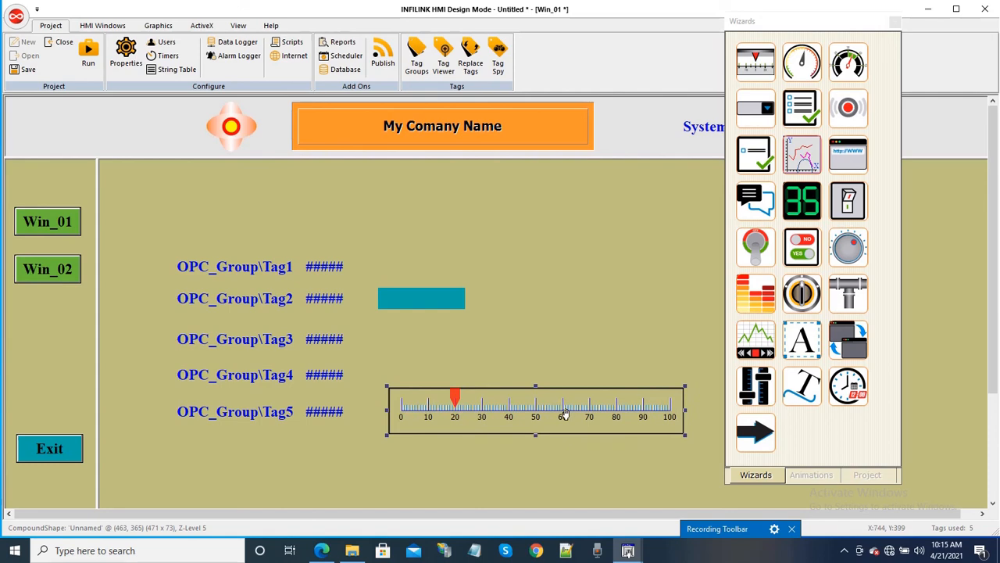
- Assign OPC_Group\Tag5 as the Super Slider's pointer tag and accept its properties
right_click(565, 412)
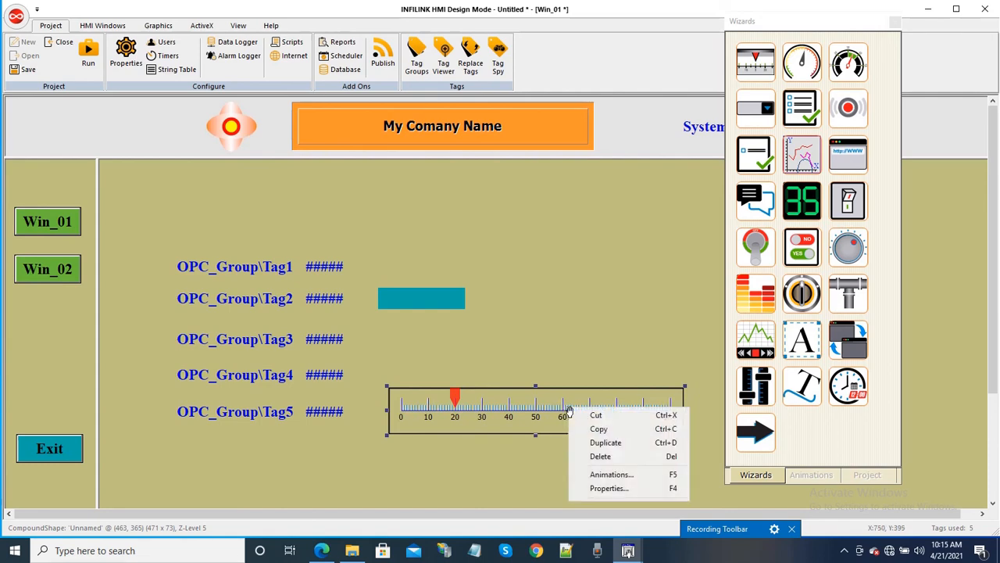
left_click(608, 489)
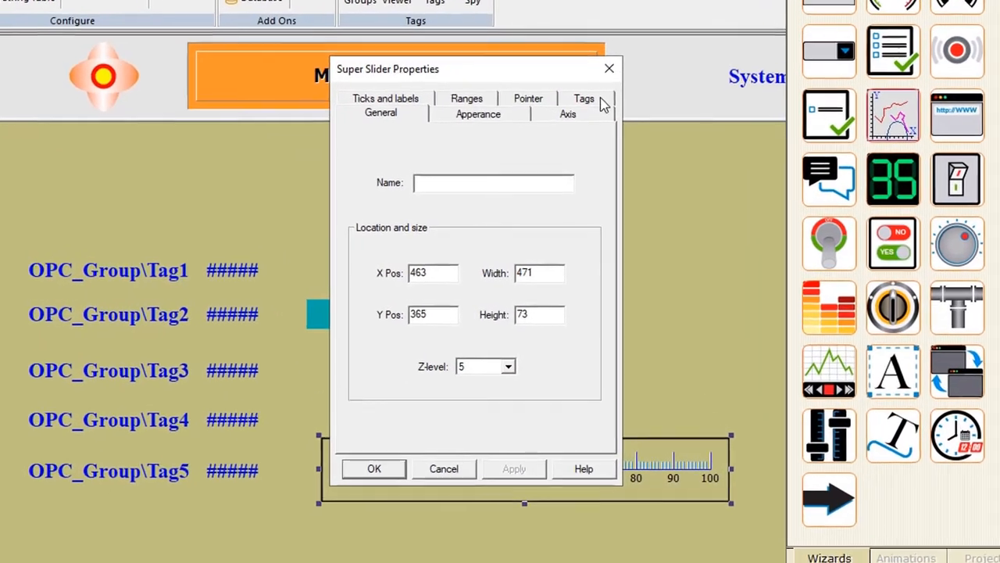
left_click(583, 115)
left_click(544, 213)
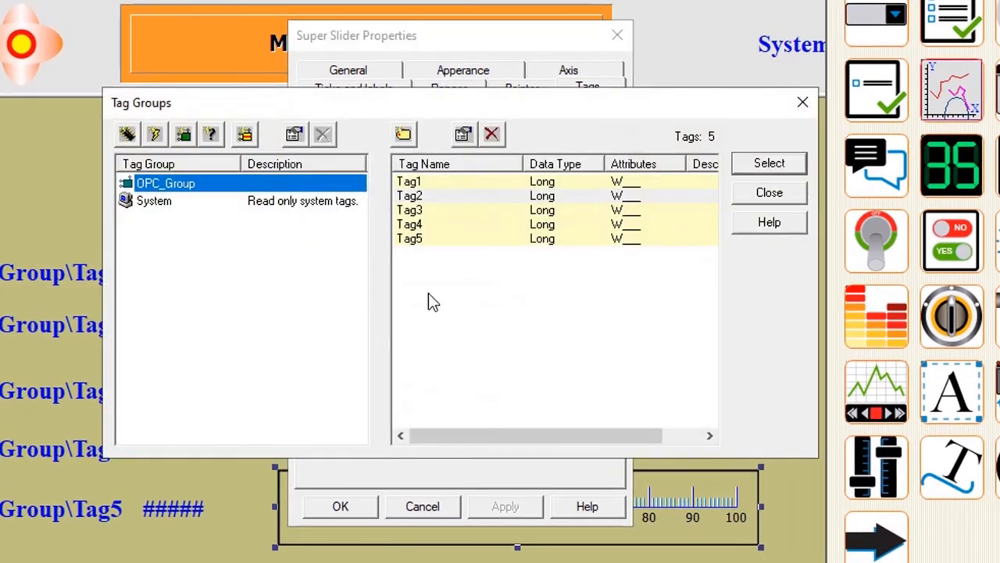
double_click(411, 241)
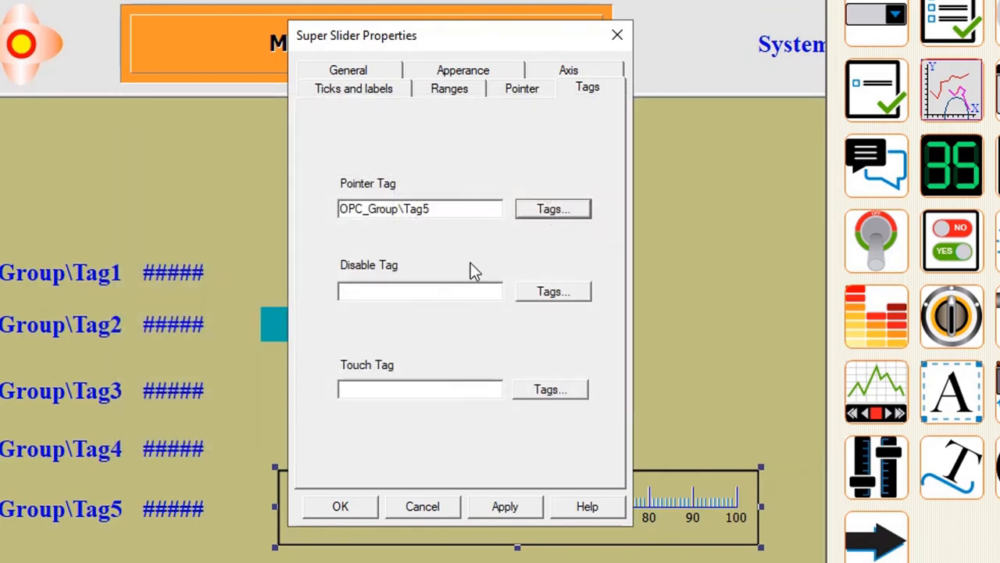
left_click(494, 507)
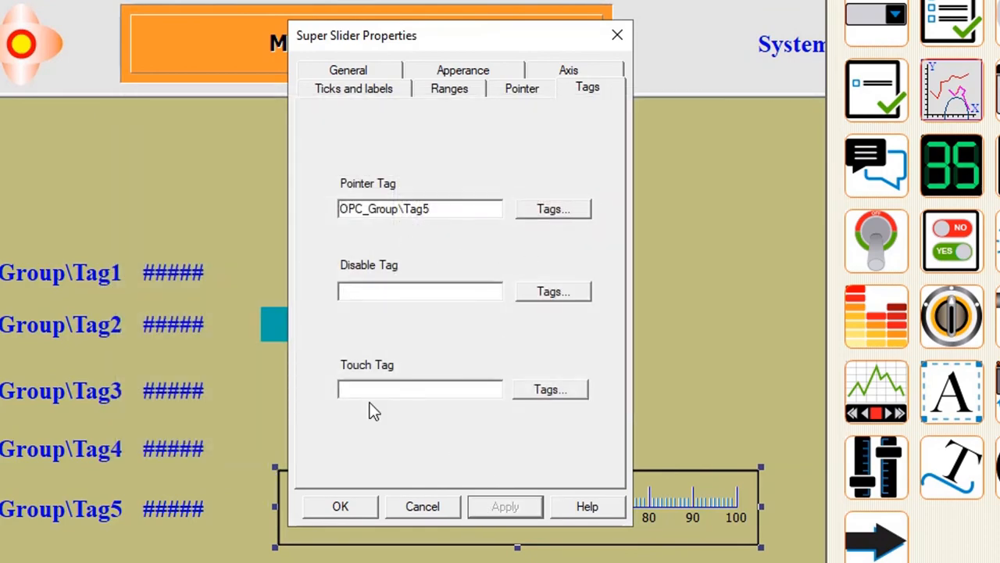
left_click(342, 506)
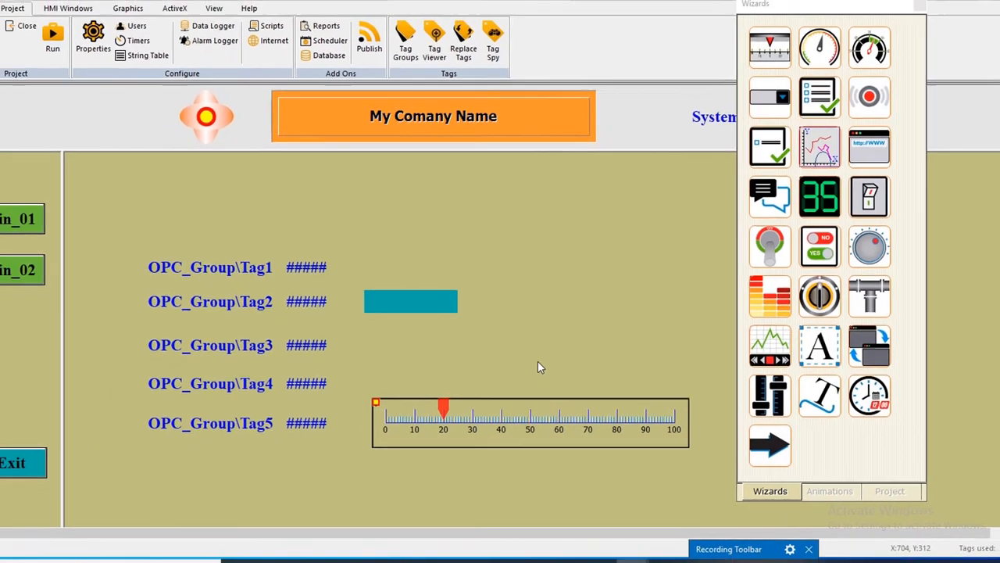
left_click(536, 371)
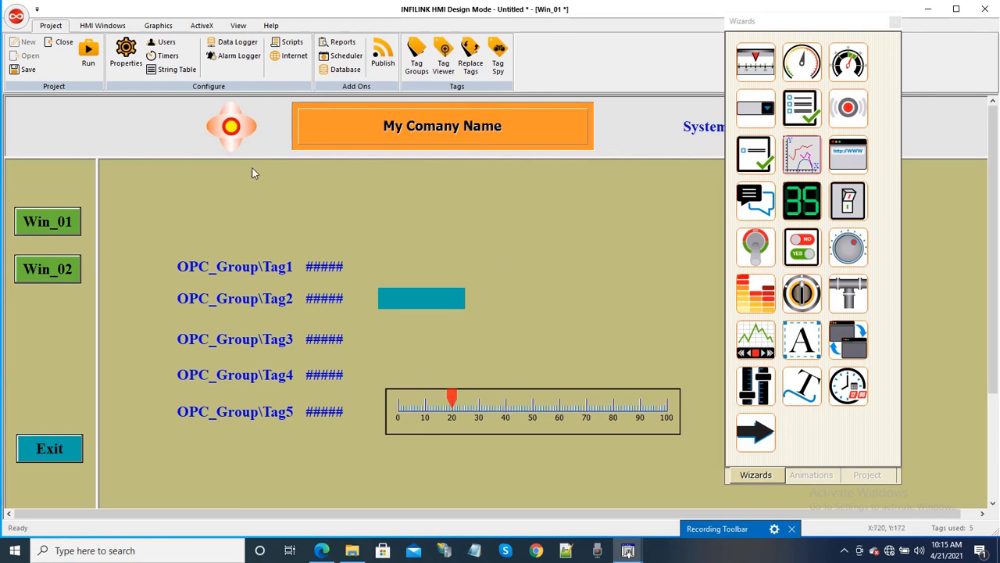
- Save the project with the new slider and start run mode, acknowledging the demo timer notice
left_click(26, 72)
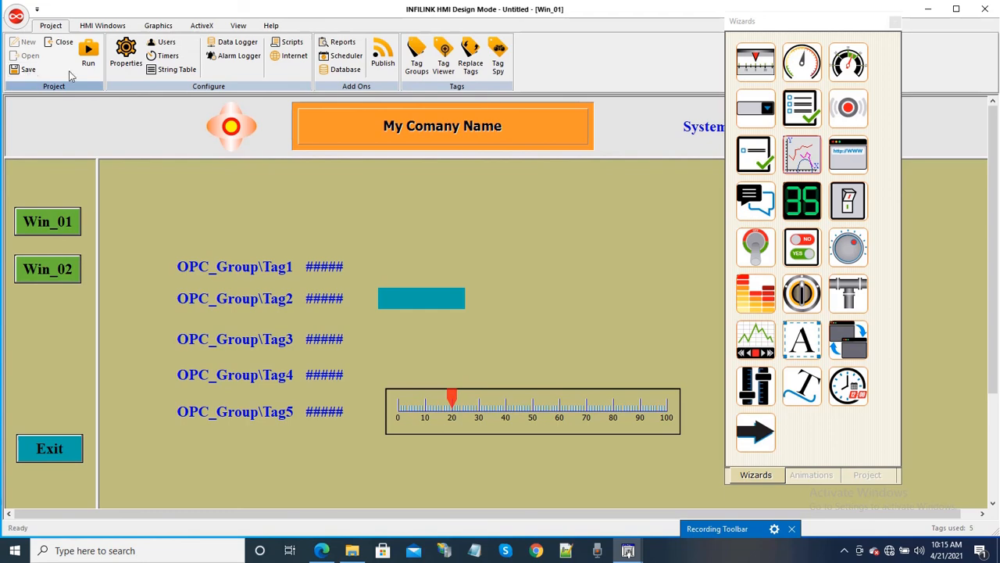
left_click(87, 55)
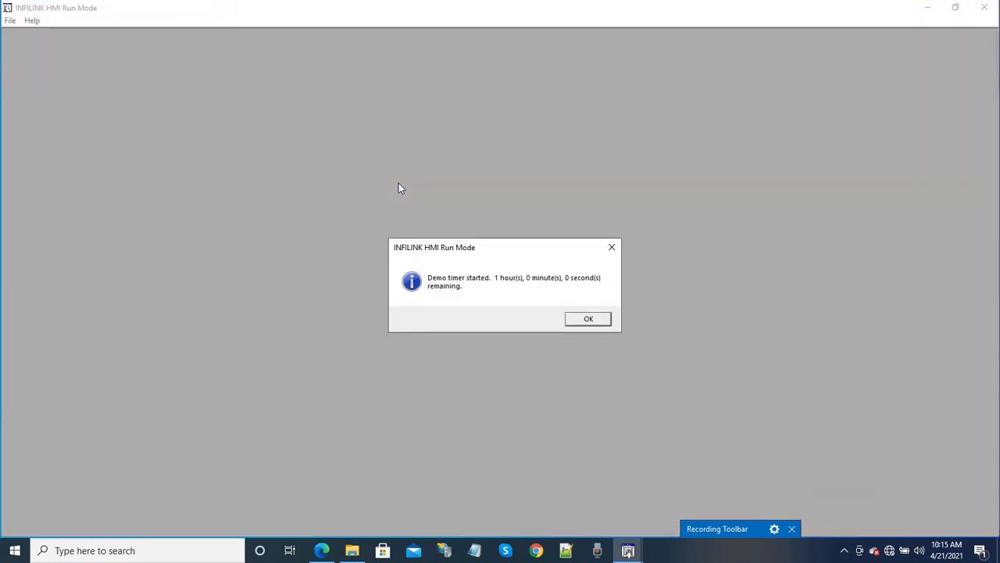
left_click(582, 319)
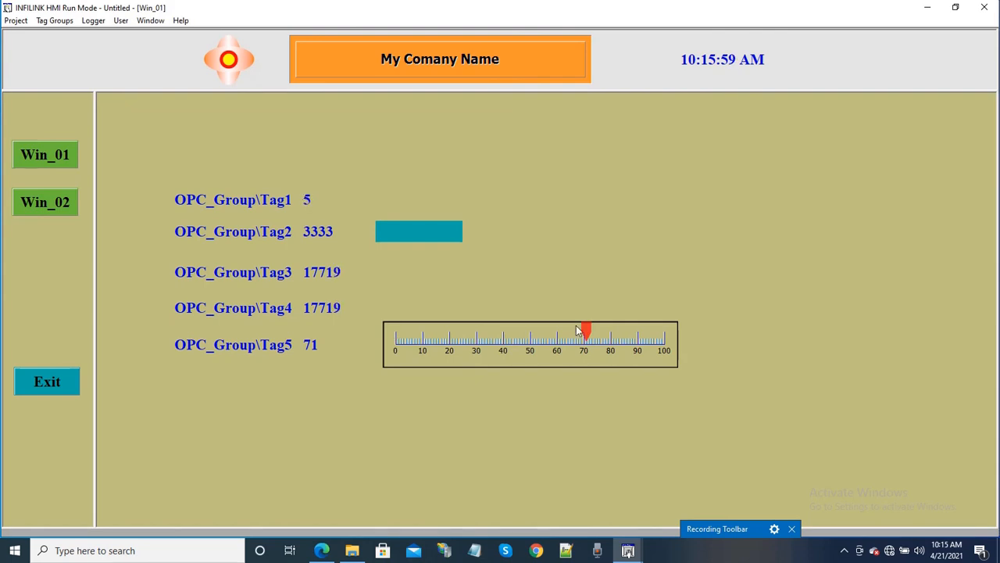
- Test the running slider by moving its pointer to 35, 52 and 31, and leave run mode with the Exit button
mouse_move(587, 340)
left_mouse_down()
mouse_move(629, 338)
mouse_move(491, 334)
left_mouse_up()
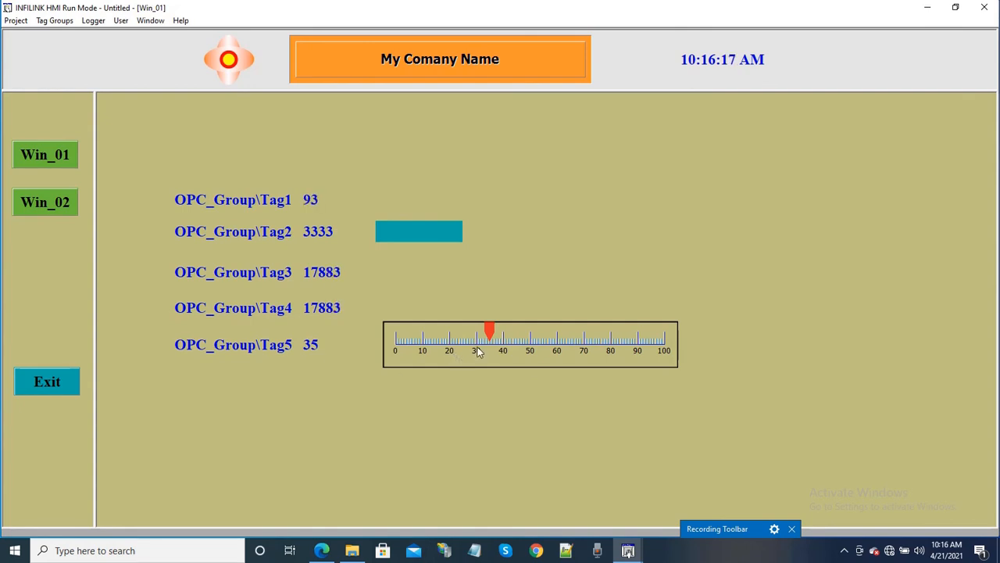
left_click_drag(490, 338, 536, 336)
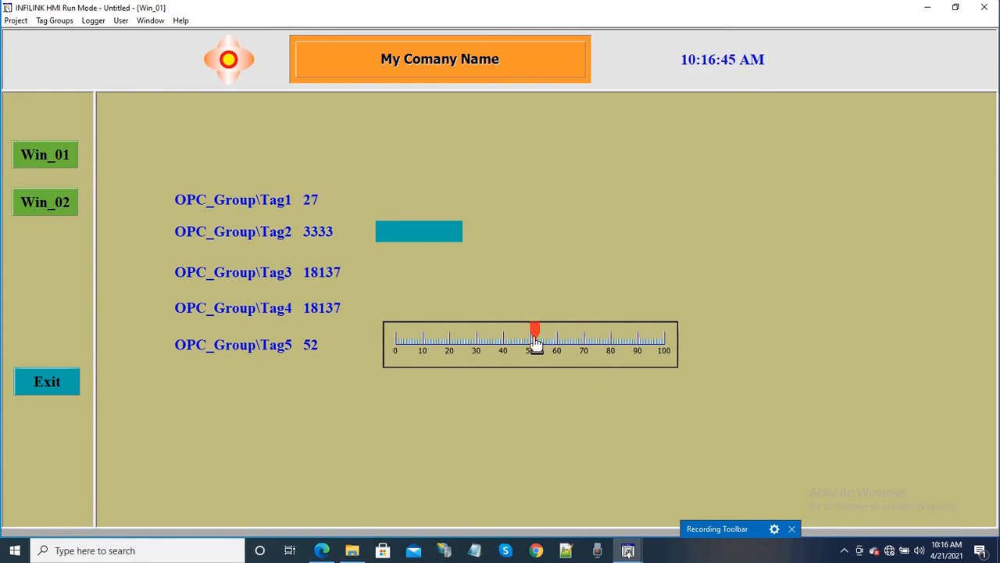
left_click_drag(538, 335, 480, 335)
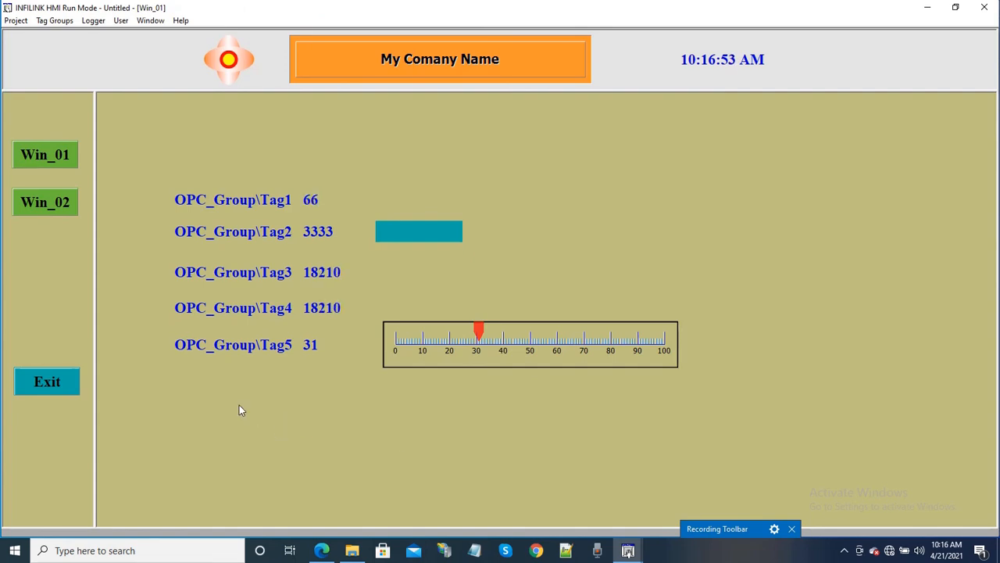
left_click(47, 383)
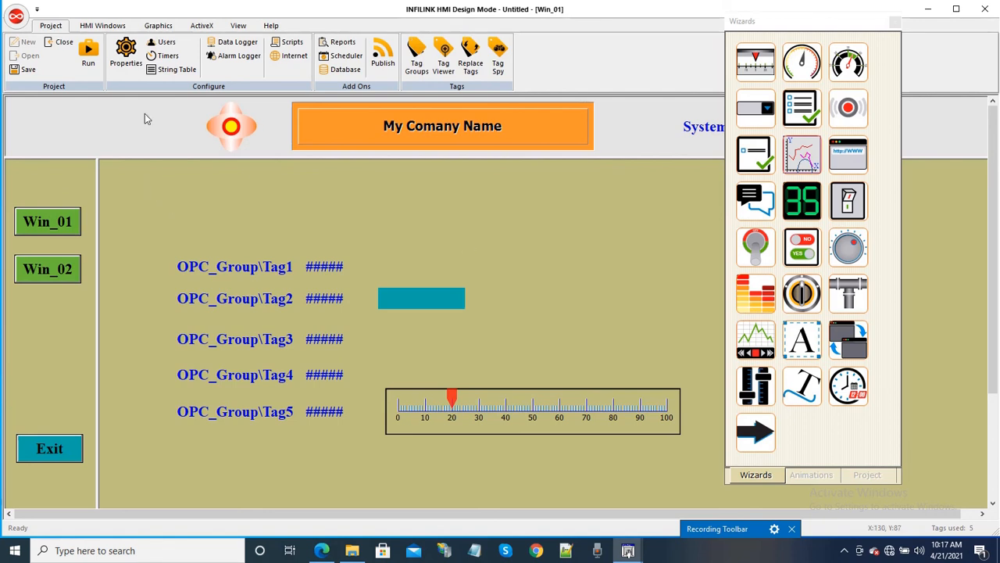
- Turn off Show menu bar for the main run mode window in the project properties
left_click(125, 59)
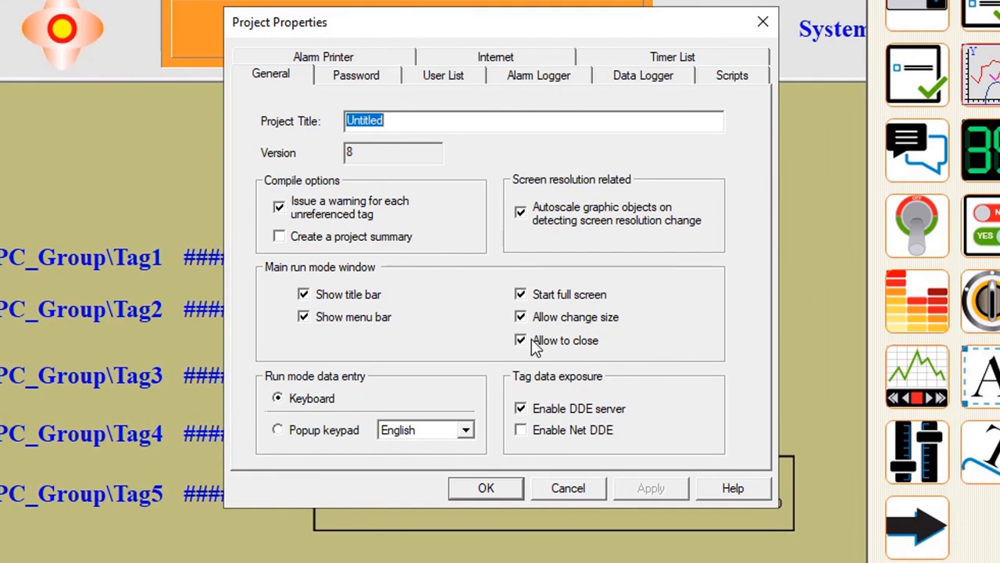
left_click(352, 325)
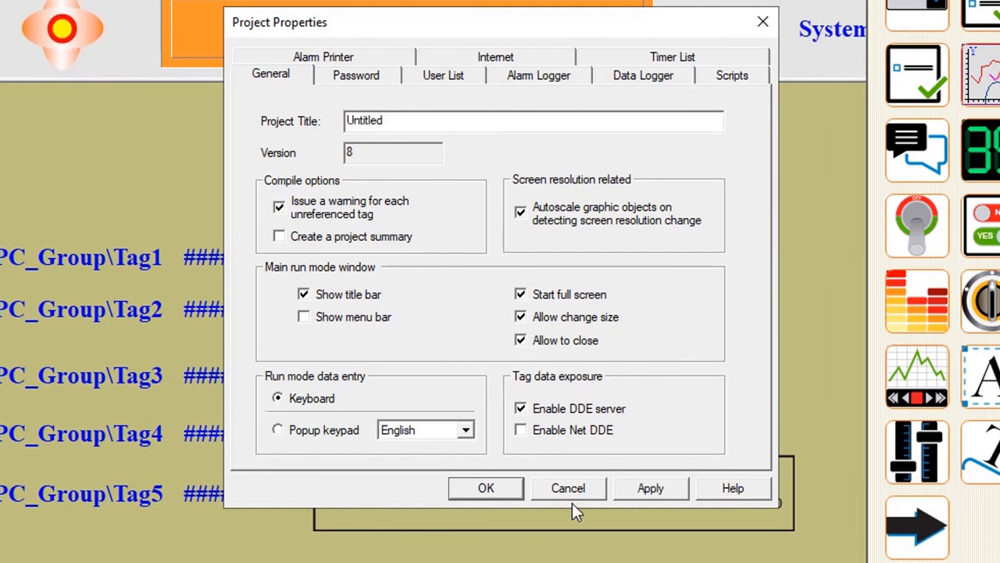
left_click(647, 487)
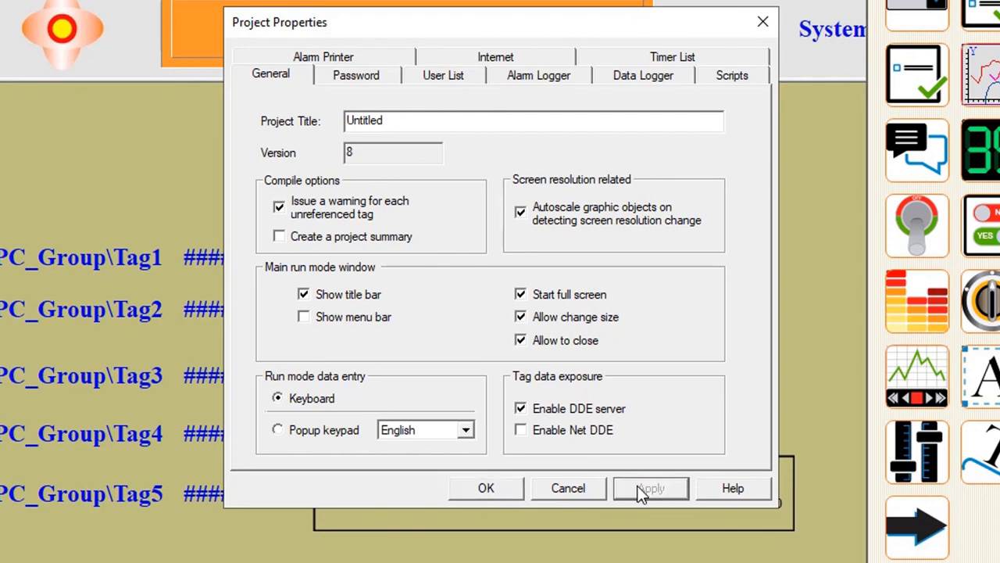
left_click(508, 486)
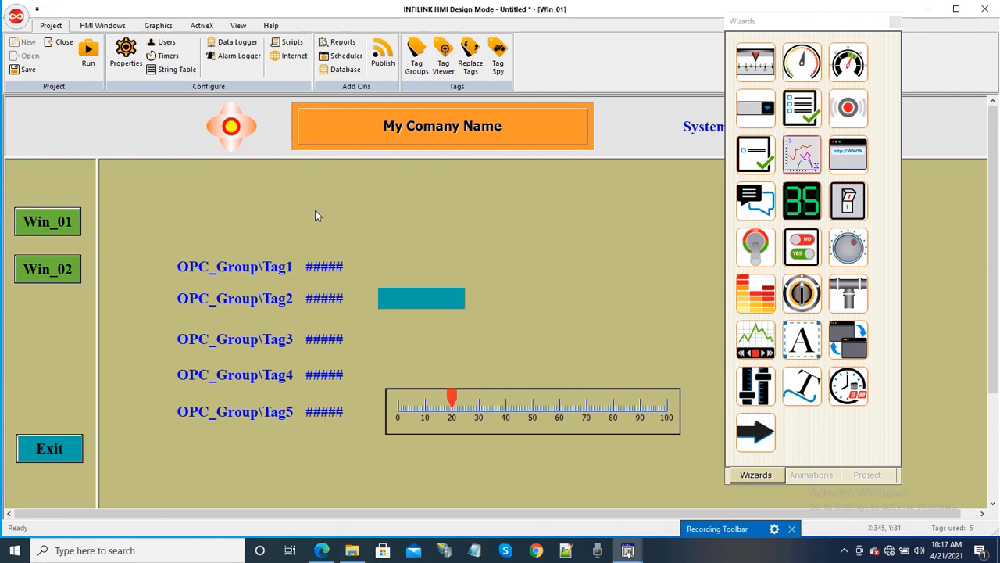
- Open Win_02 from the project's window list and turn off Show when project starts in run mode in its window properties
left_click(866, 474)
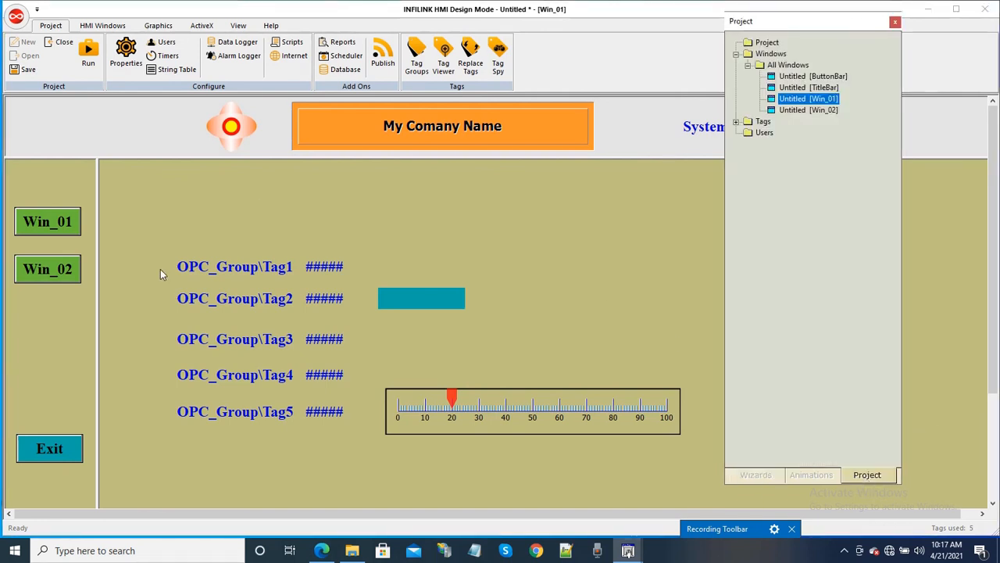
double_click(831, 110)
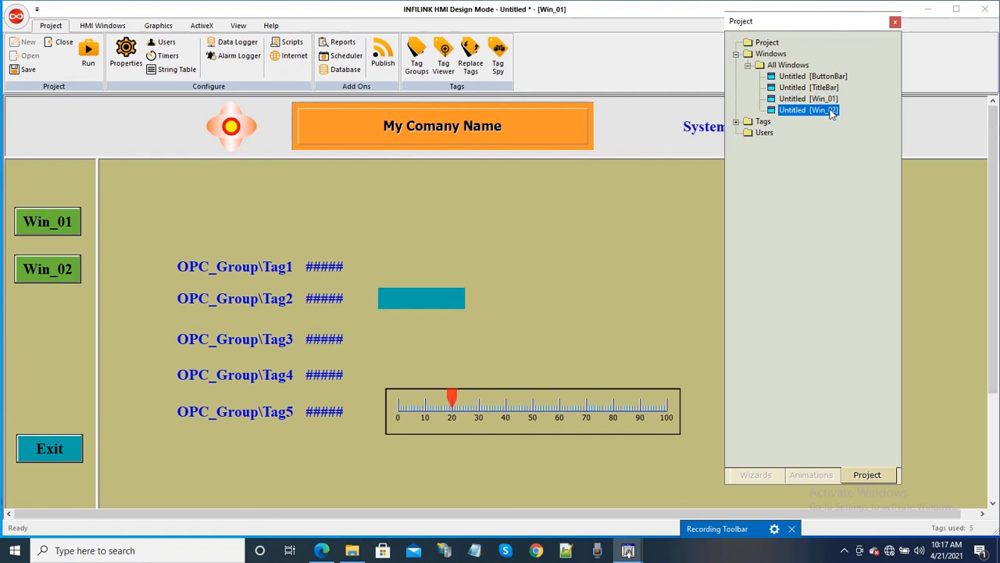
left_click(482, 246)
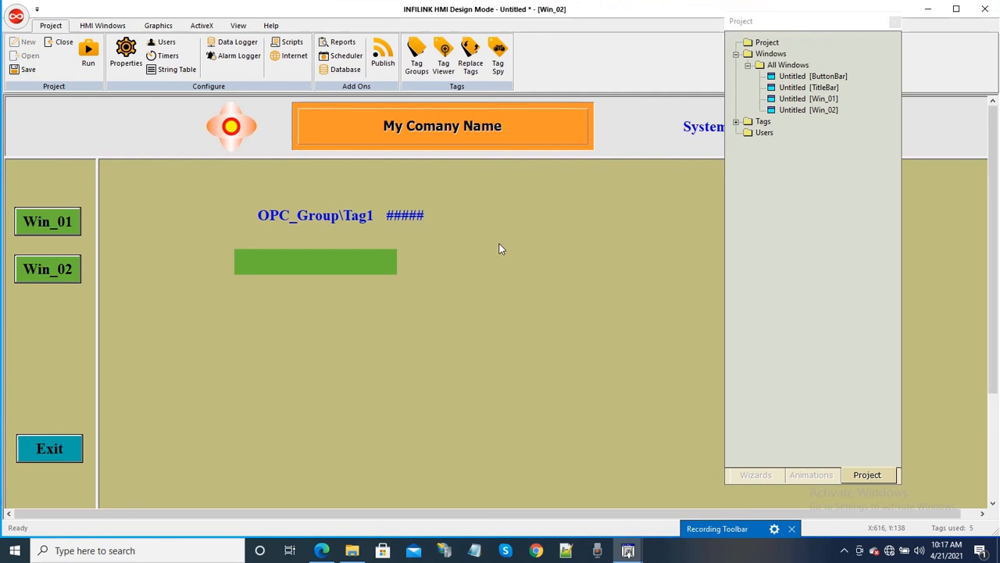
right_click(500, 250)
left_click(518, 315)
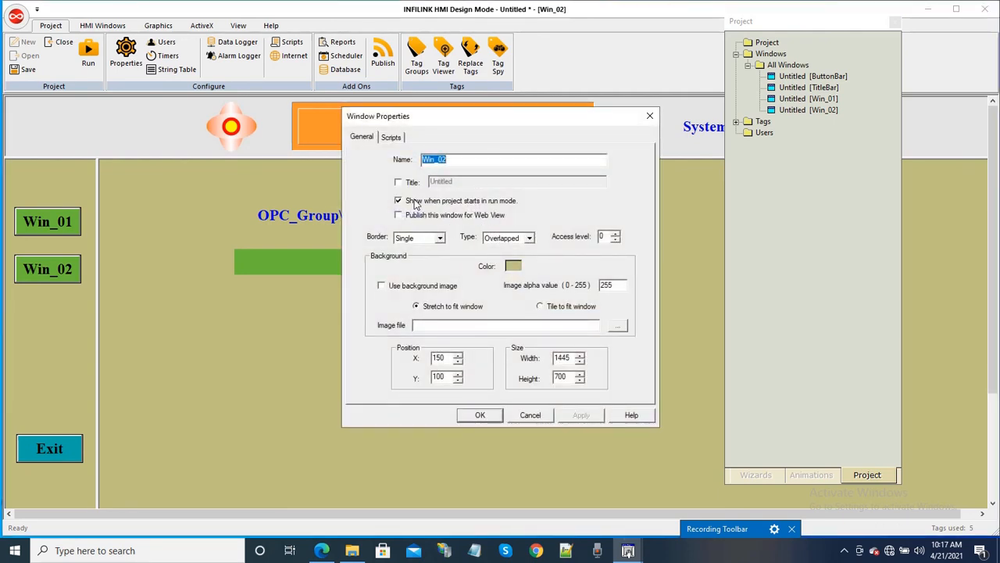
left_click(416, 202)
left_click(583, 415)
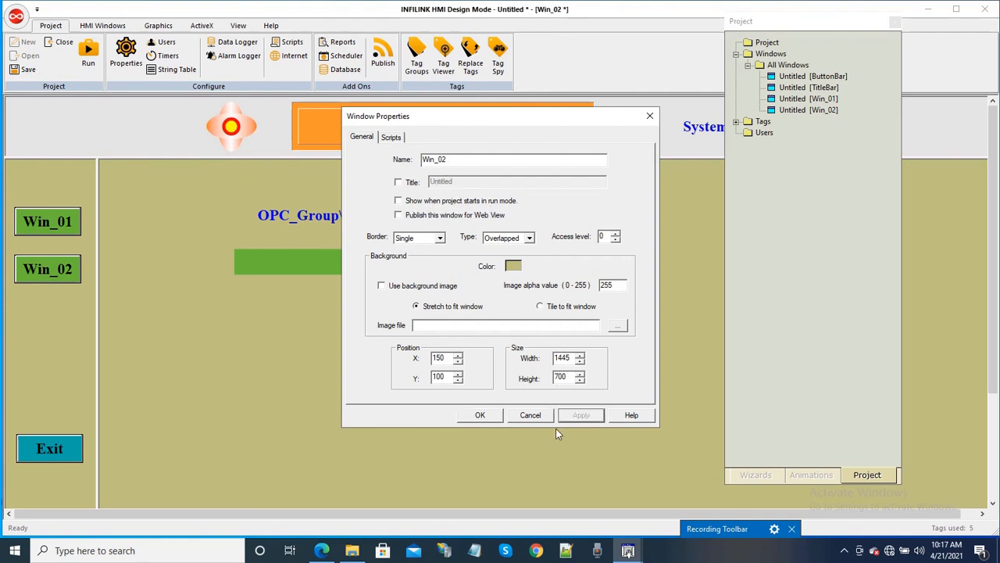
left_click(481, 416)
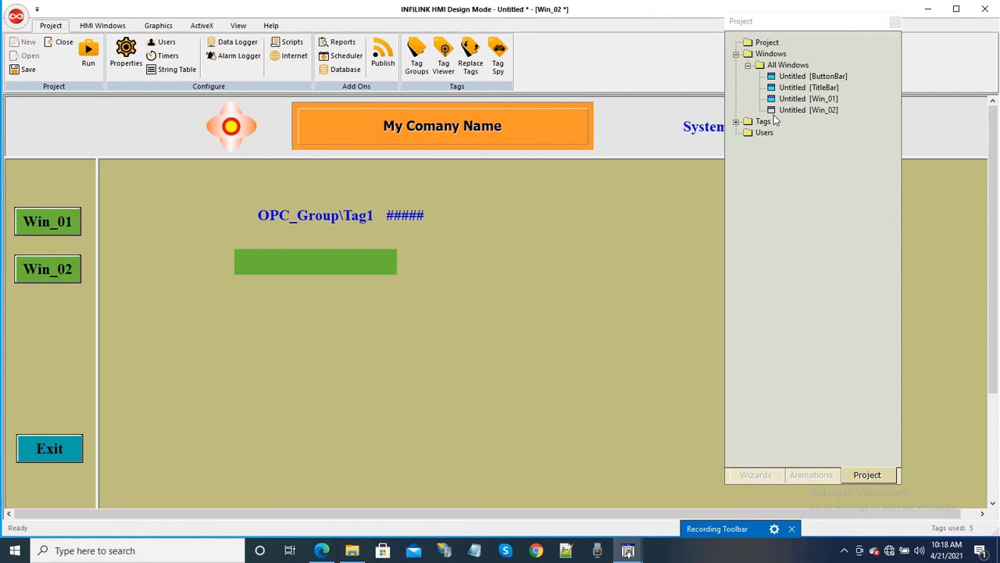
- Expand the project tree down to the individual tags of OPC_Group
left_click(735, 122)
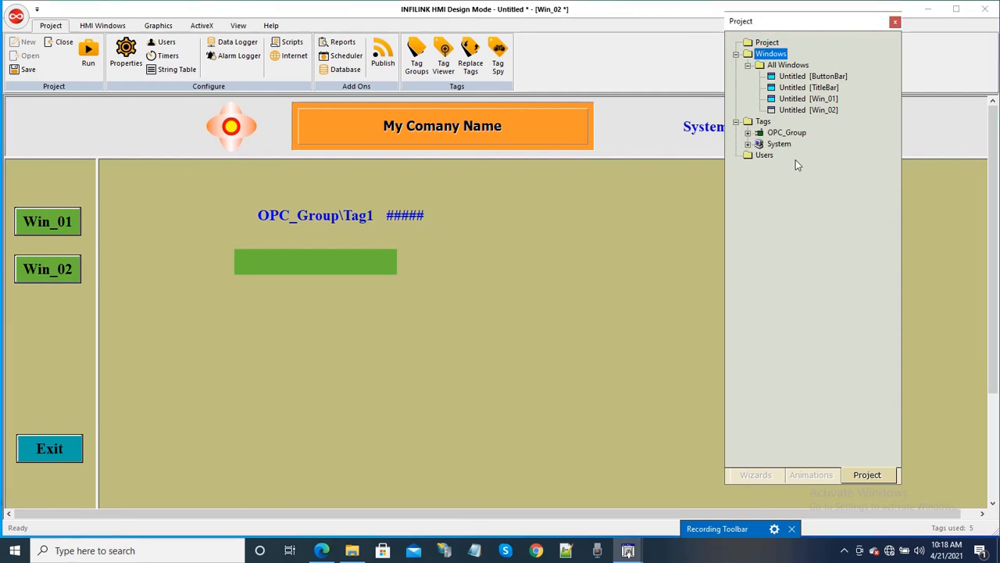
left_click(748, 132)
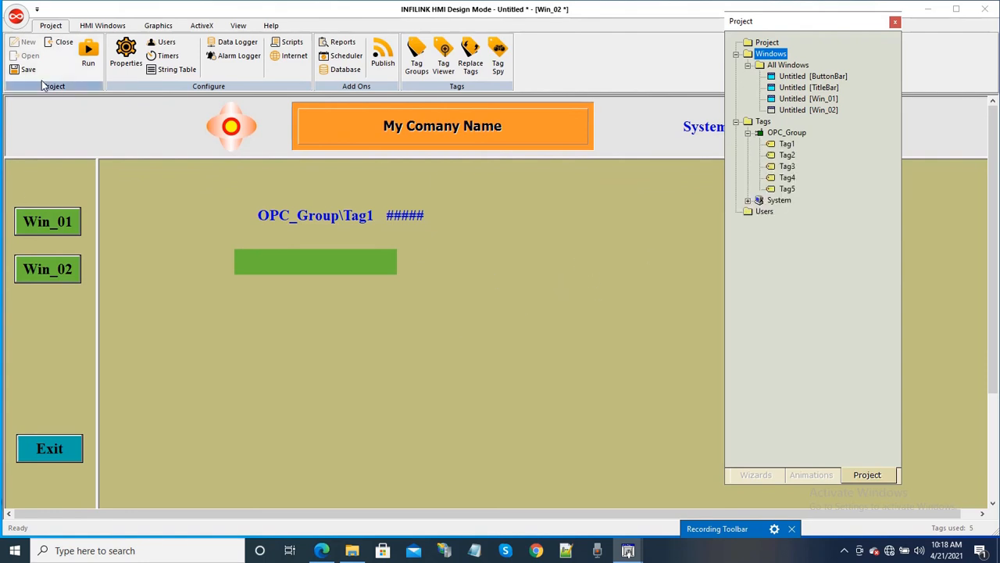
- Save the project with the changed Win_02 startup setting and start run mode, acknowledging the demo timer notice
left_click(14, 70)
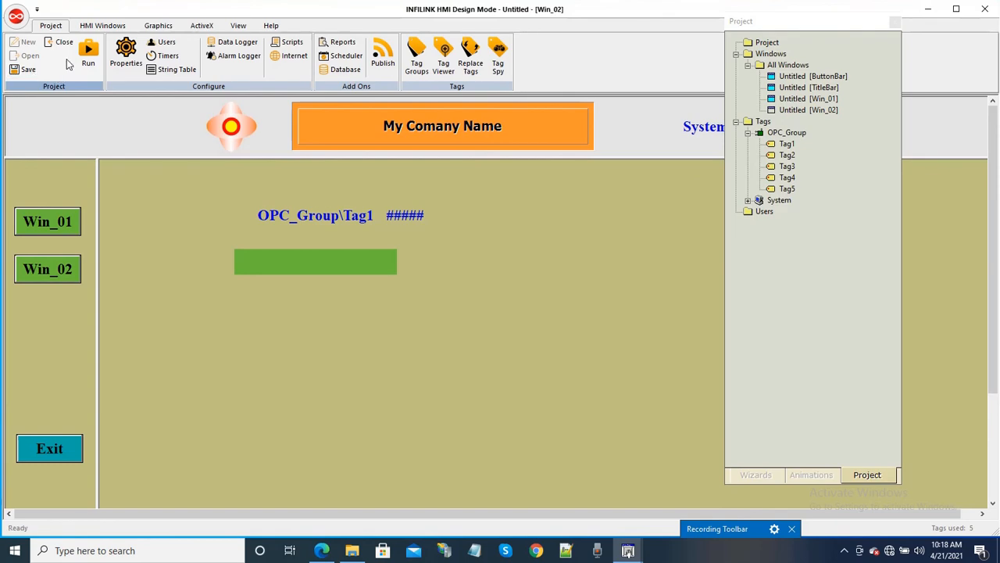
left_click(88, 54)
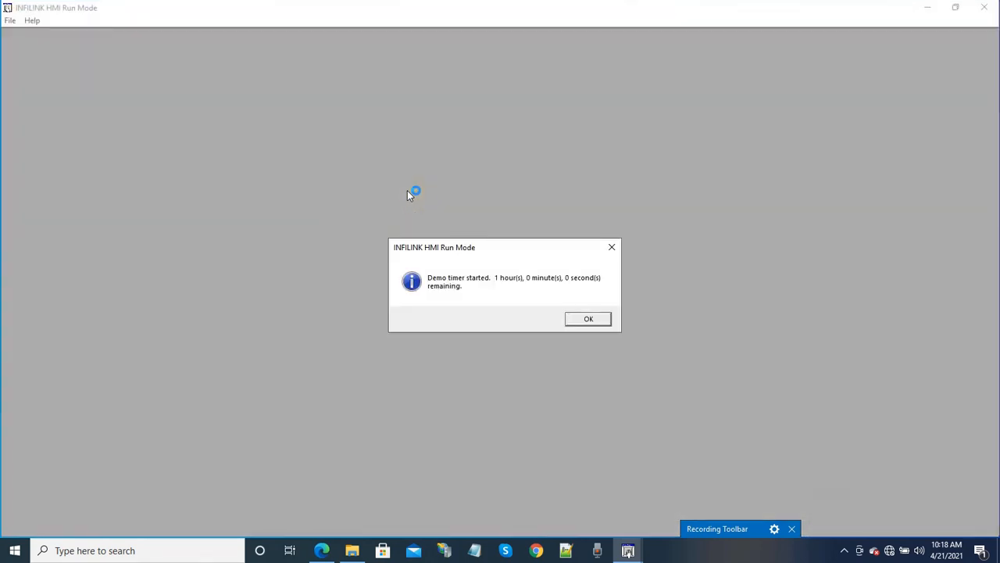
left_click(573, 320)
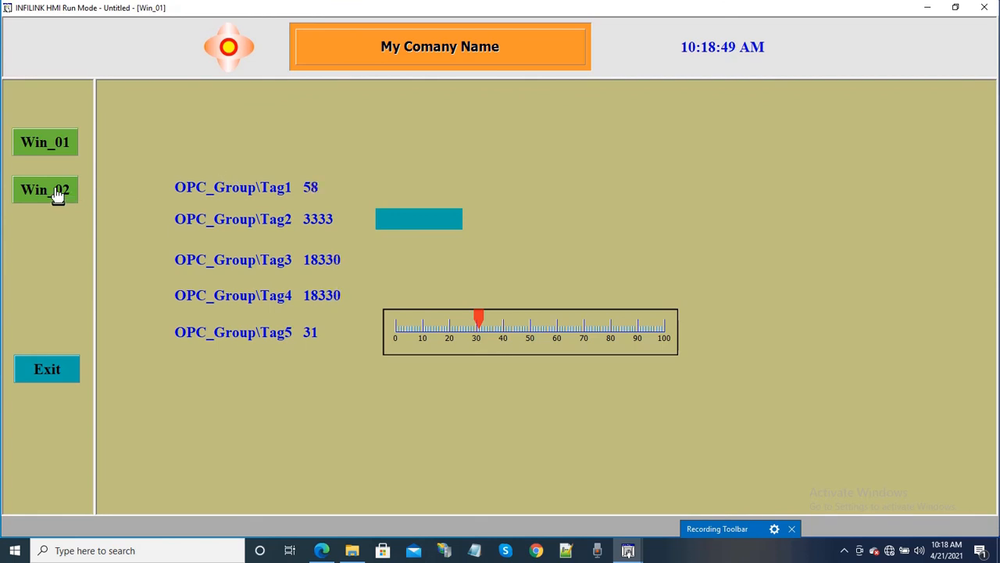
- Test the running navigation buttons by switching to Win_02 and back to Win_01
left_click(38, 202)
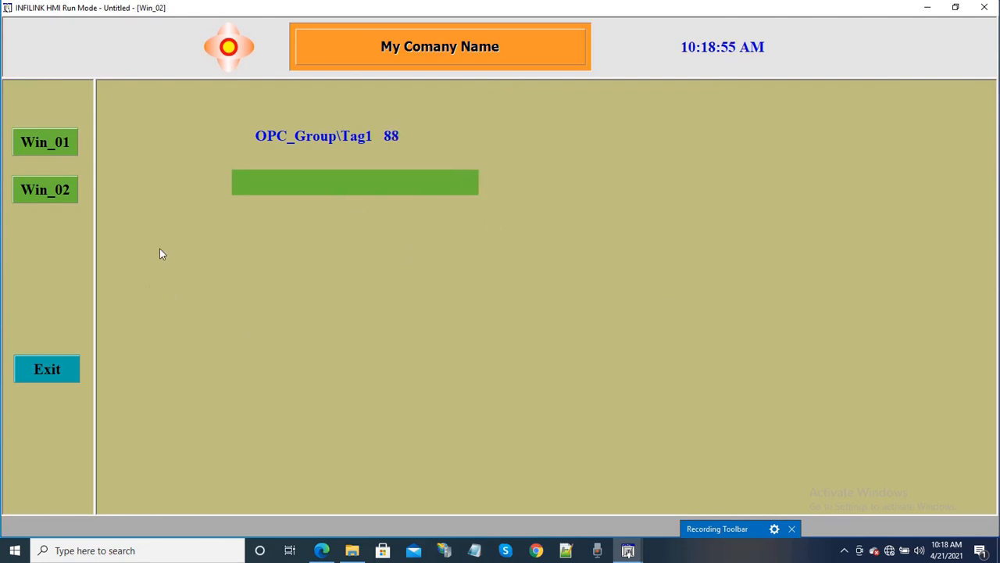
left_click(49, 153)
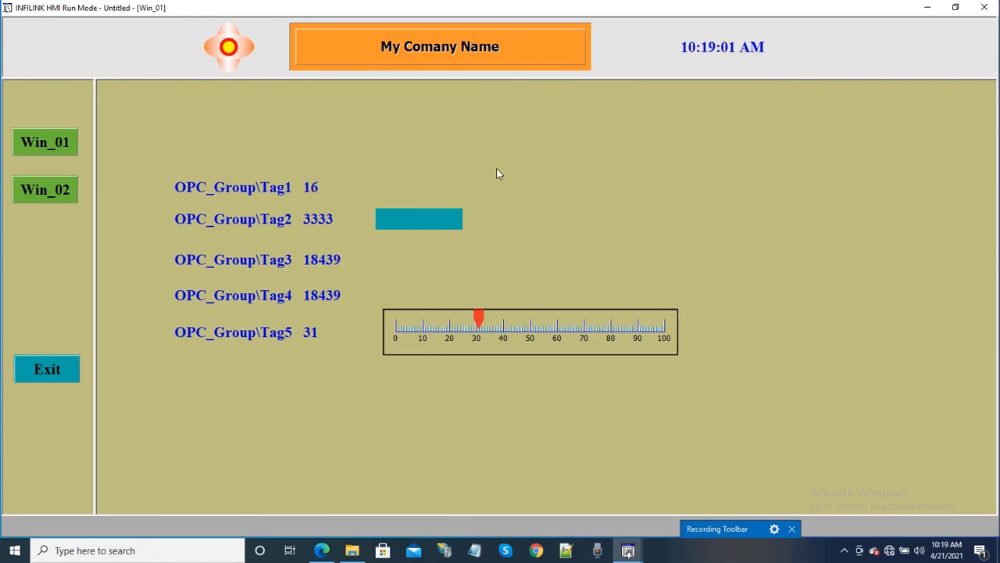
- Set OPC_Group\Tag2 to 5555 through its data entry area and move the Tag5 slider pointer to 34
left_click(453, 221)
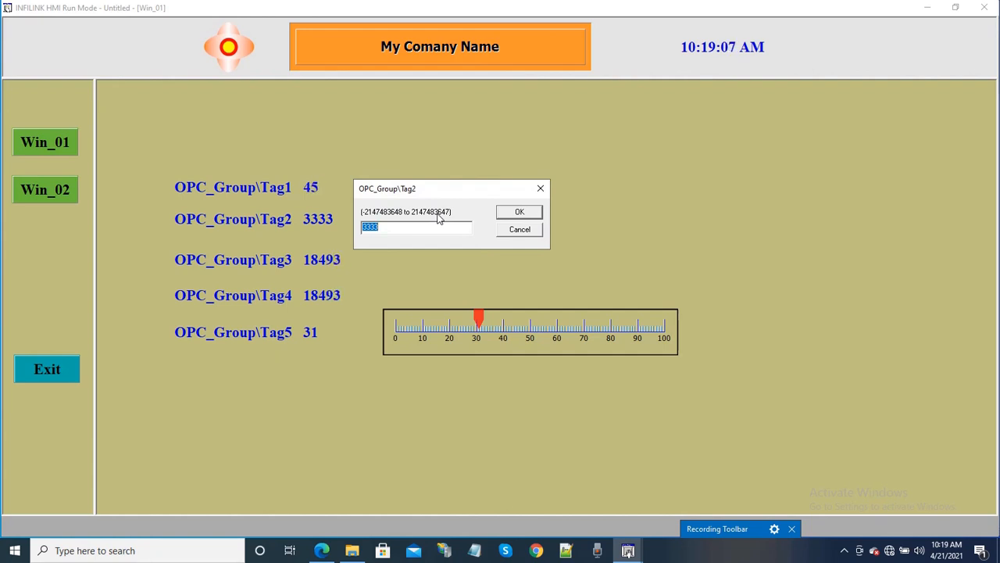
type("5555")
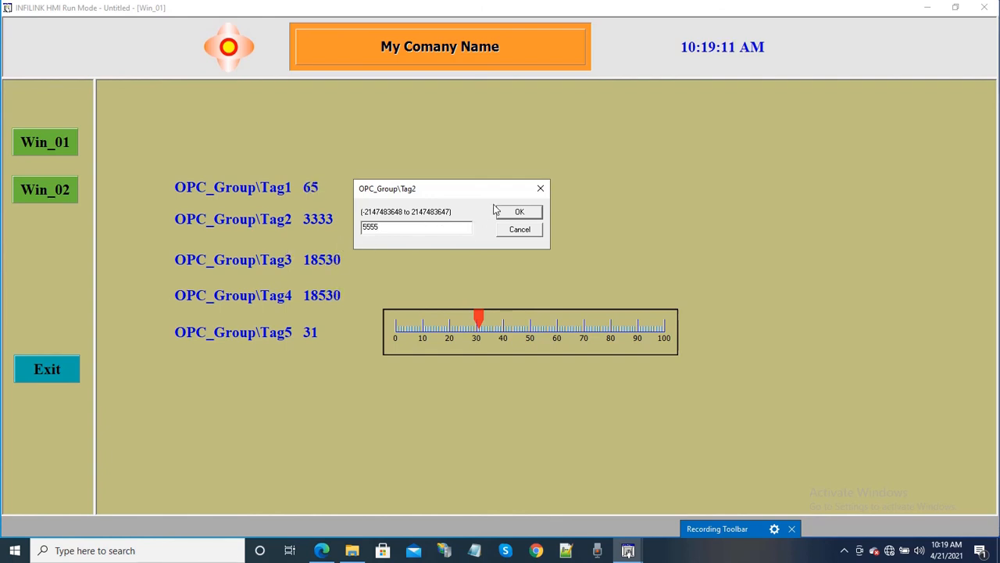
left_click(519, 212)
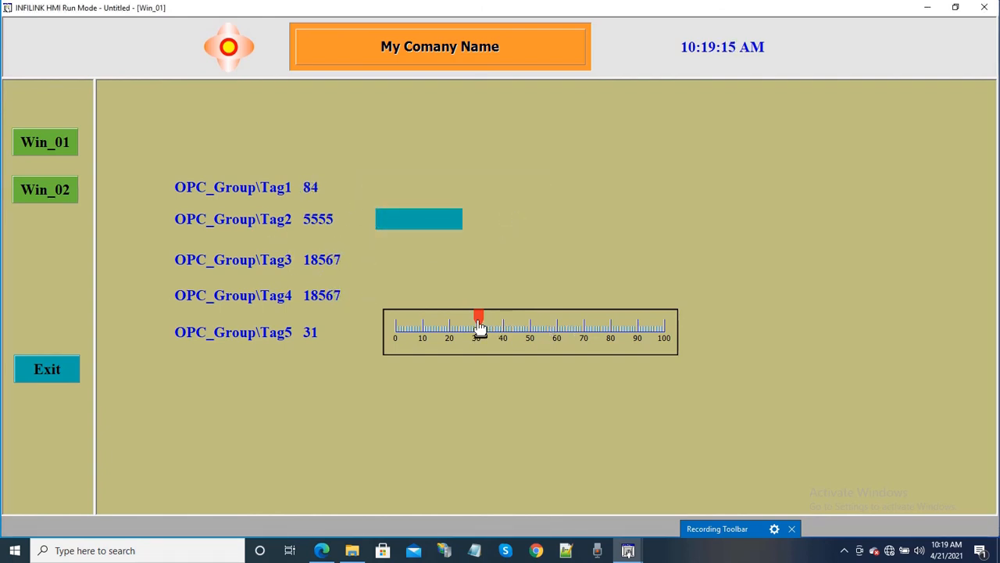
mouse_move(479, 322)
left_mouse_down()
mouse_move(542, 314)
mouse_move(486, 315)
left_mouse_up()
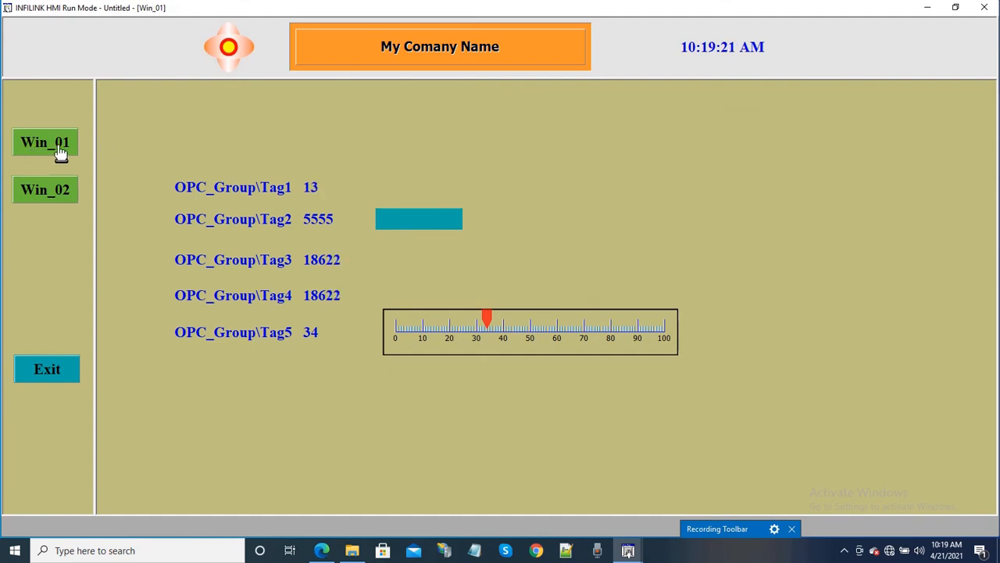
- Switch to Win_02 in run mode and return to design mode with the Exit button
left_click(45, 192)
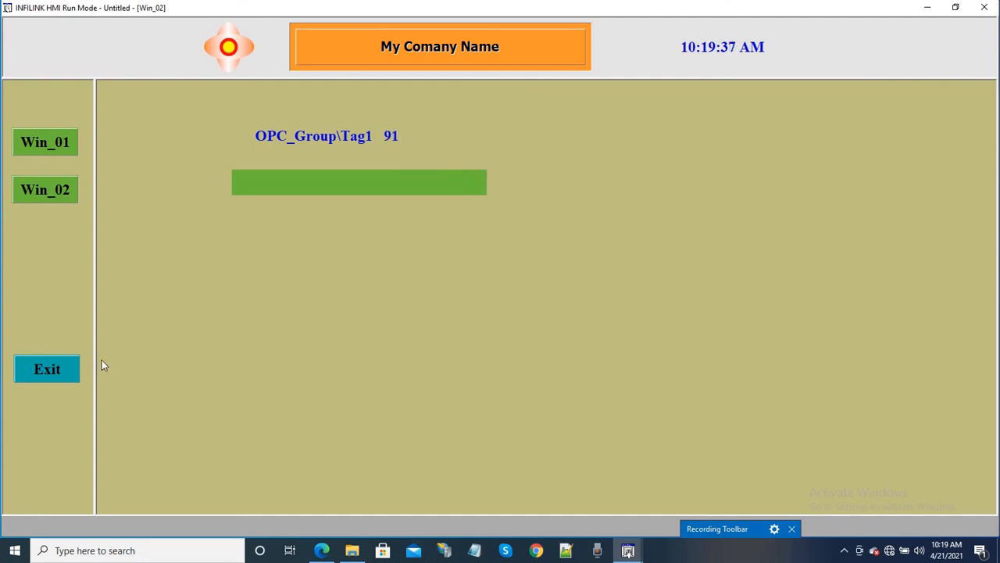
left_click(47, 370)
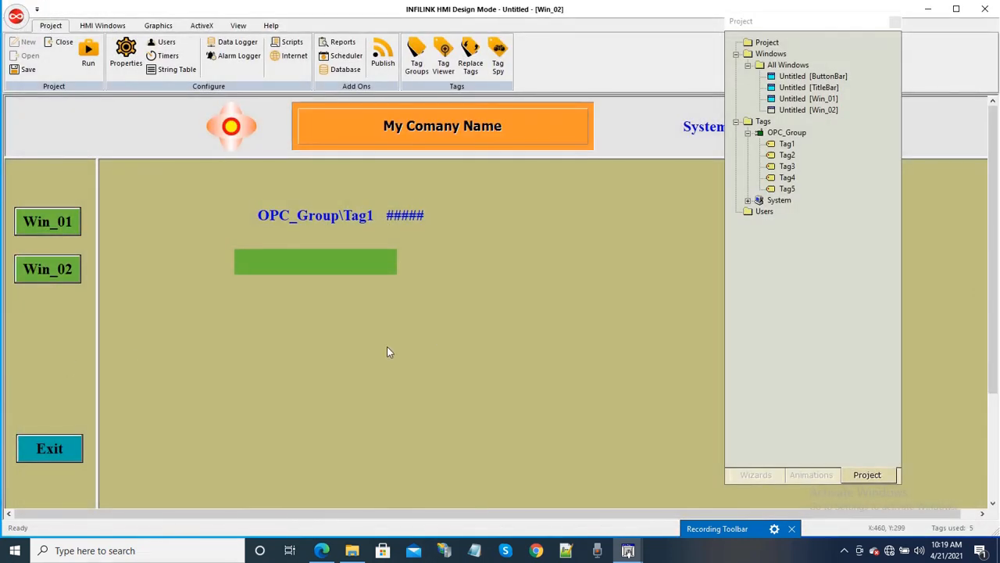